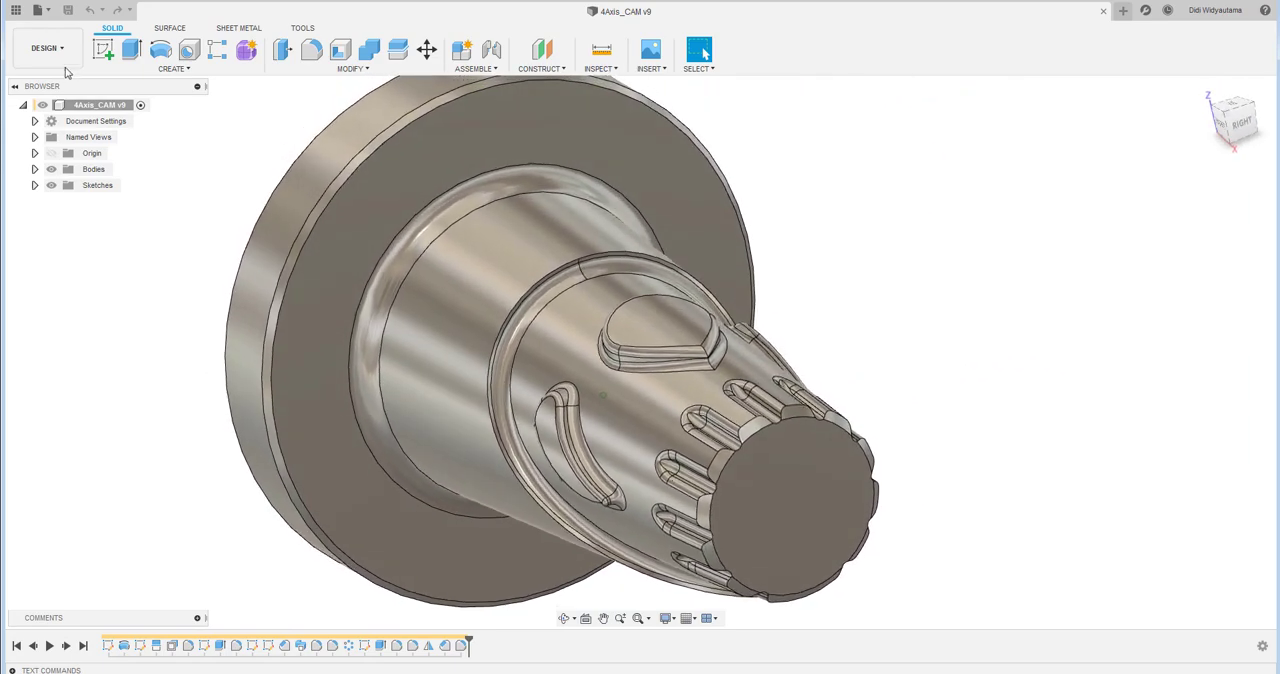
- Switch to the Manufacture workspace and display the Rotary2 and Flow1 toolpaths of the finished 4-axis part for review
left_click(47, 48)
left_click(56, 174)
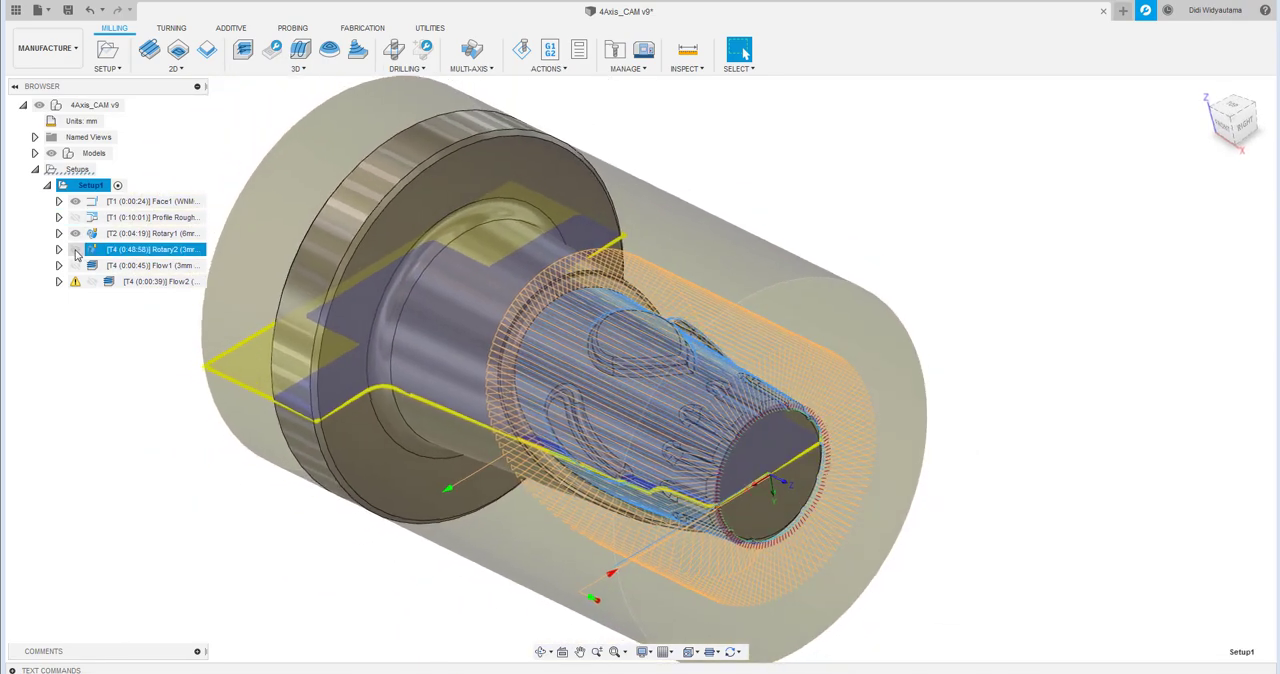
left_click(75, 249)
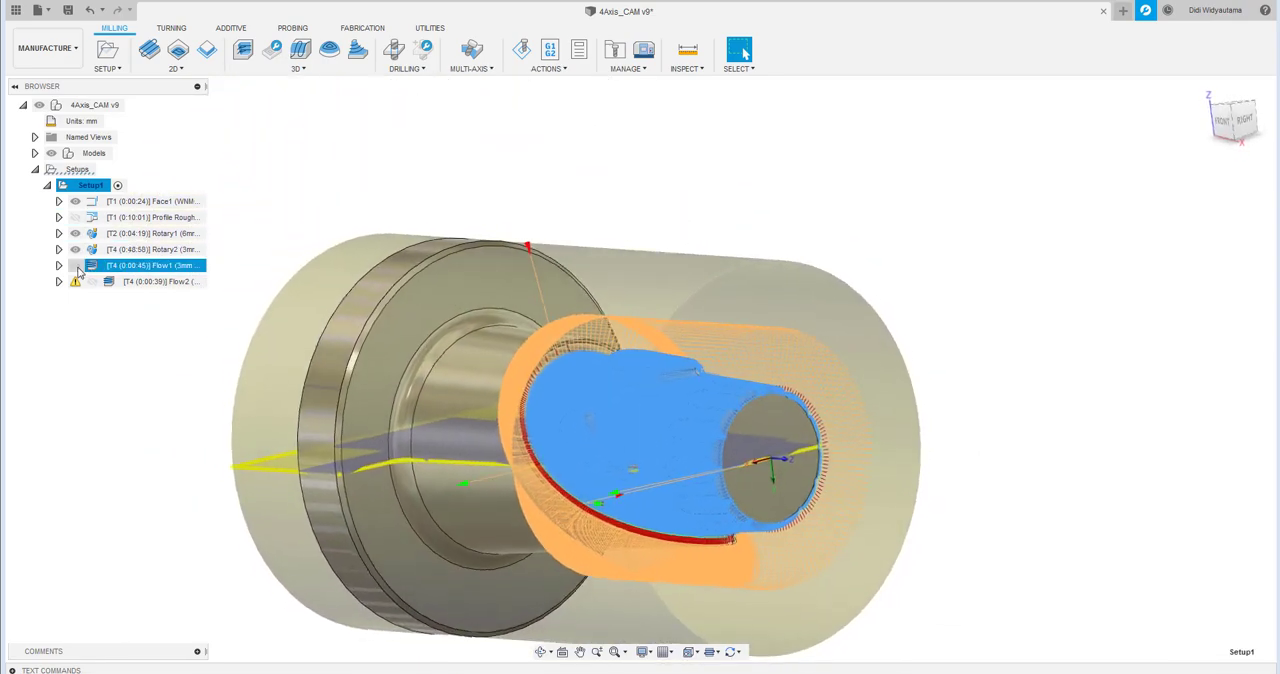
left_click(1008, 260)
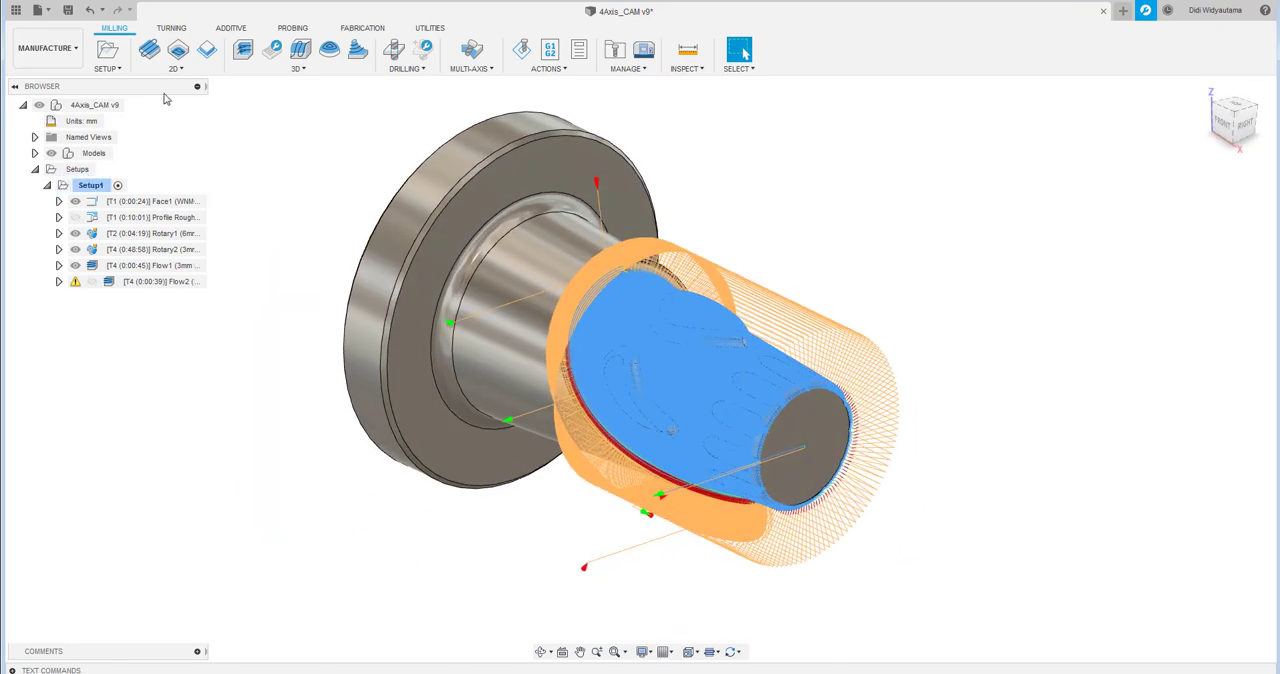
- Create a new design and start a sketch on the front (XZ) origin plane
left_click(1123, 11)
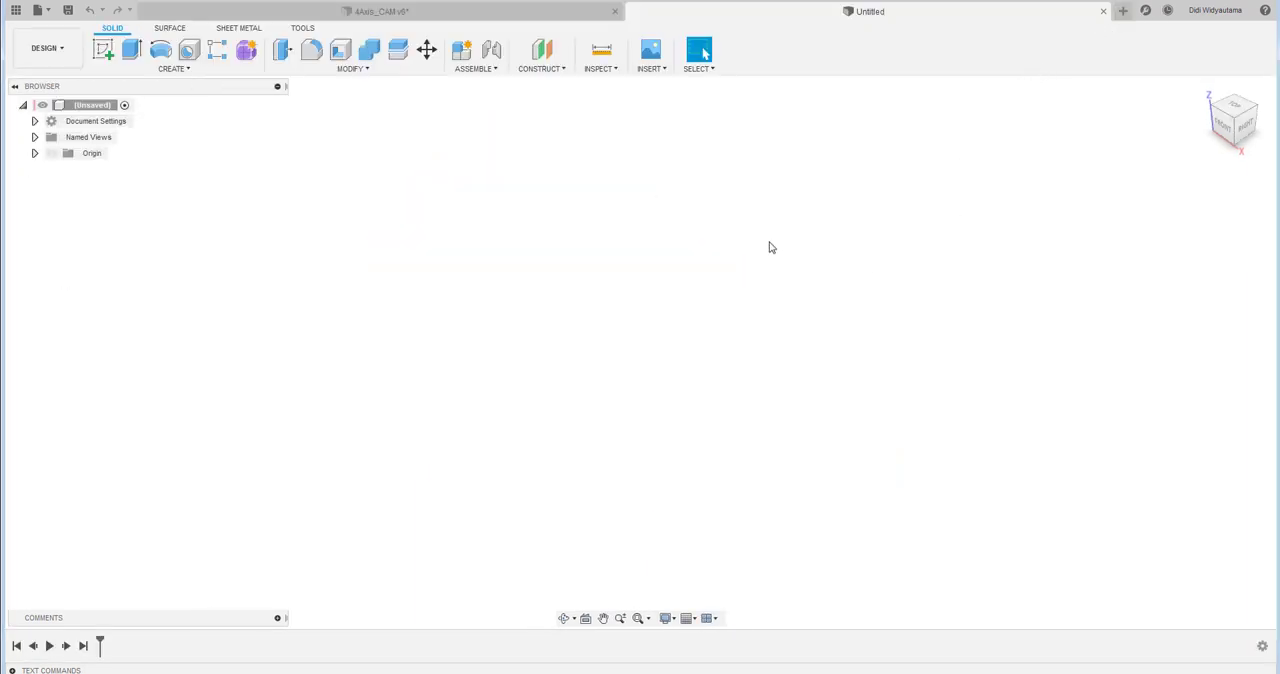
left_click(102, 49)
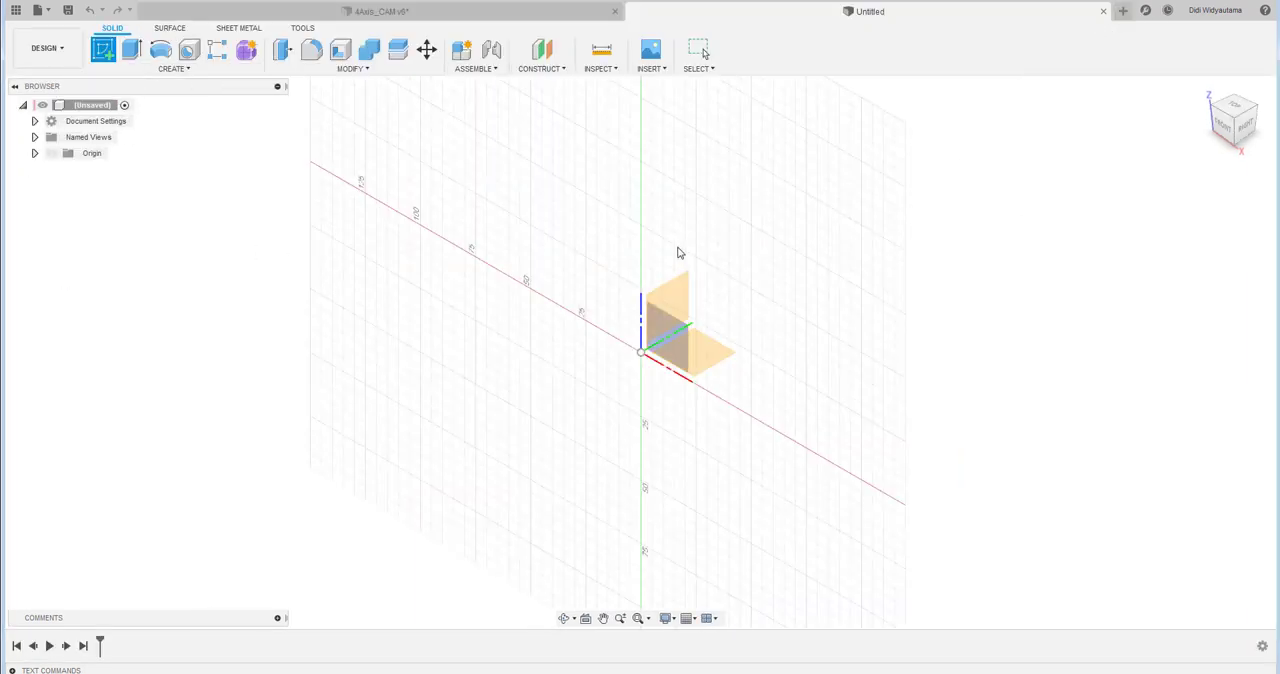
left_click(662, 332)
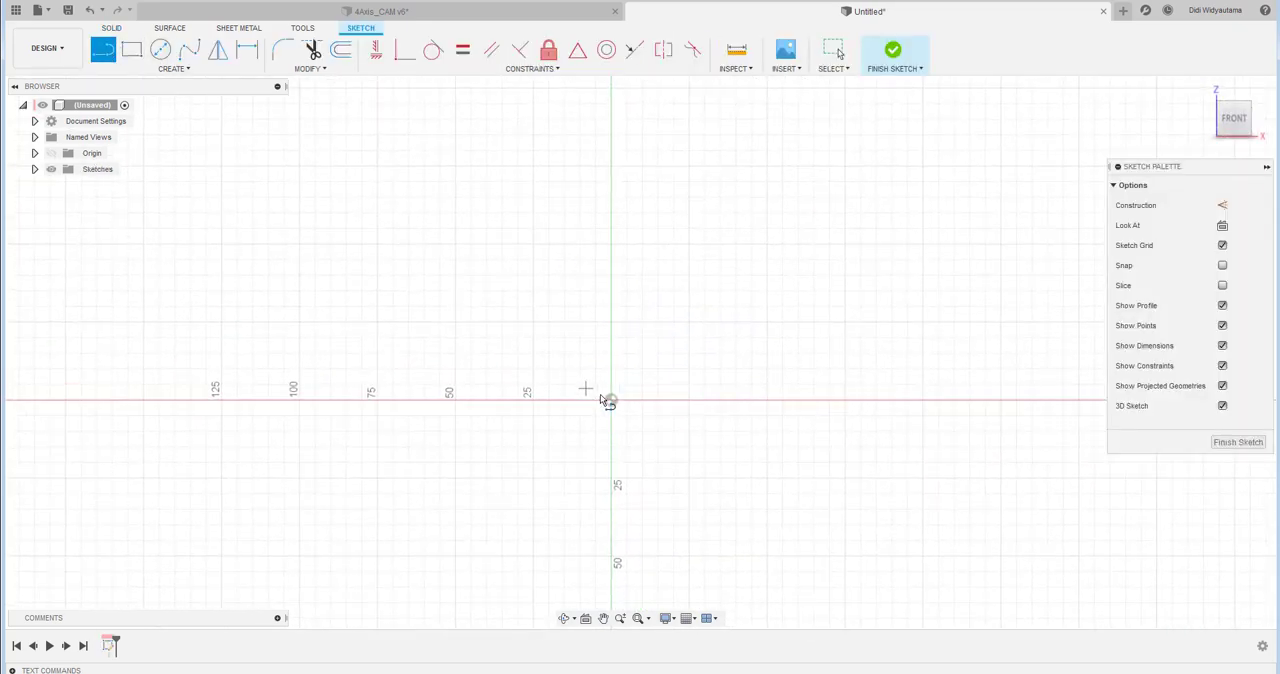
- Sketch a closed stepped half-profile from the origin, with a baseline about 147 mm long, an end step, a tall flange and a sloping upper edge
left_click_drag(611, 399, 160, 410)
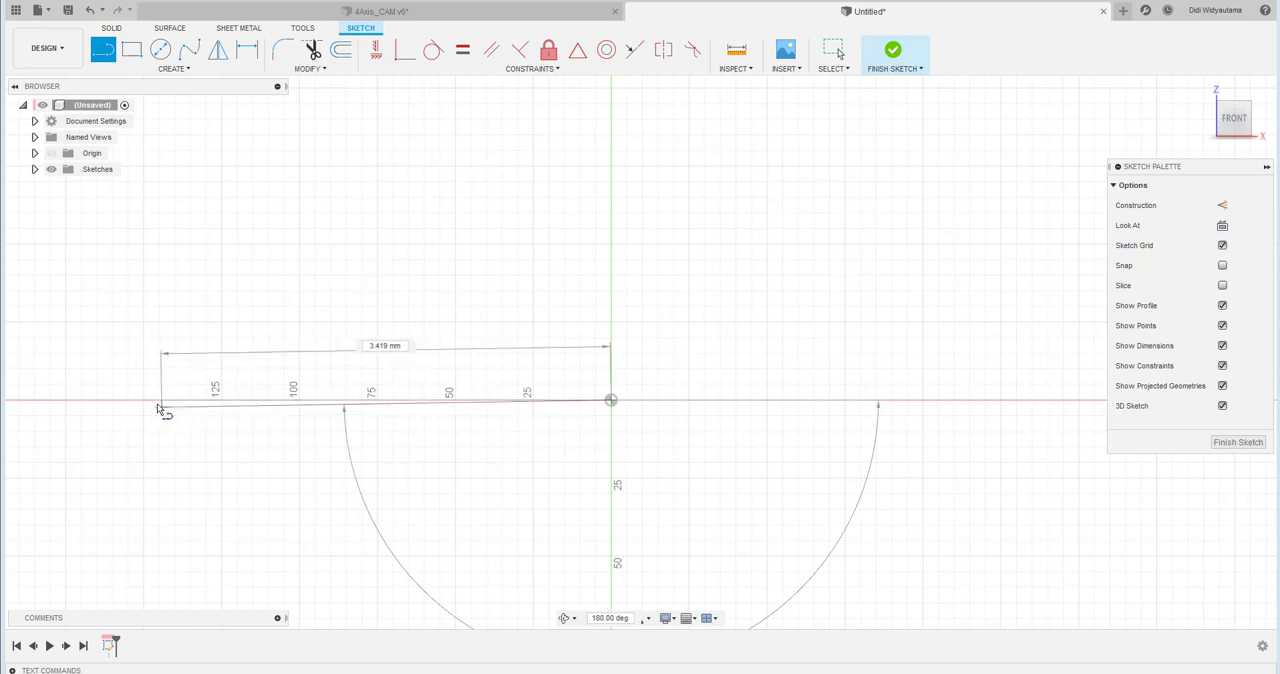
left_click(155, 403)
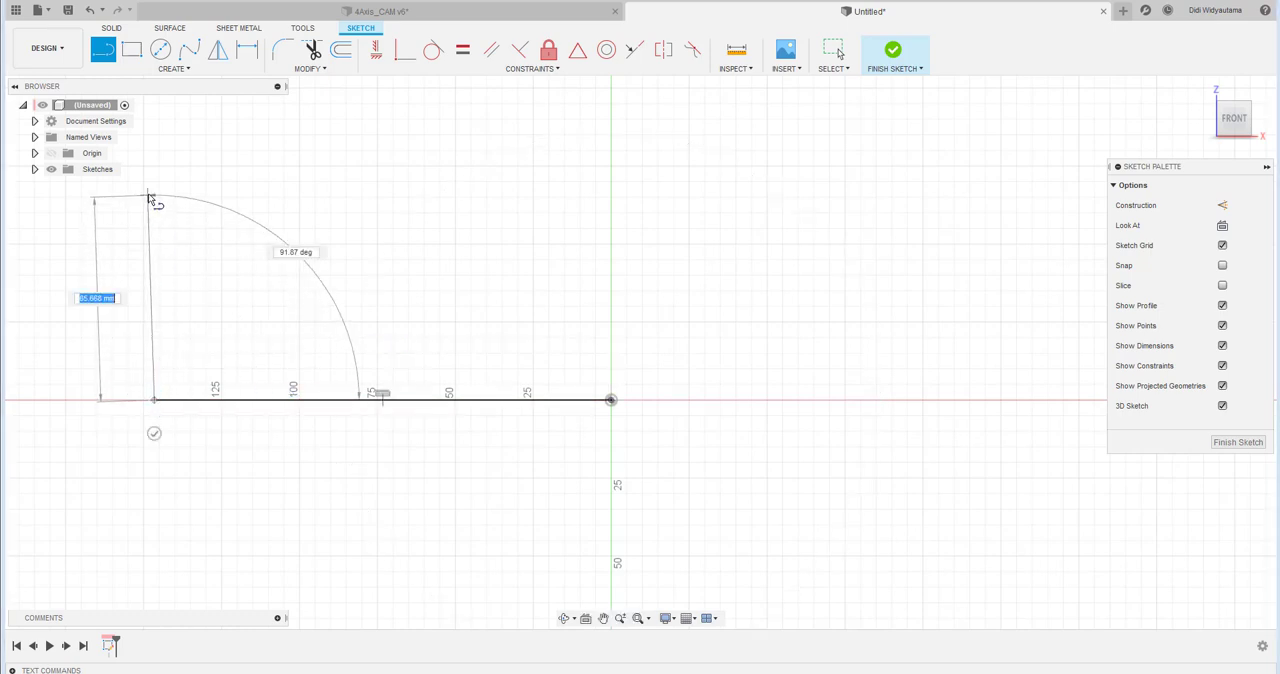
left_click(154, 297)
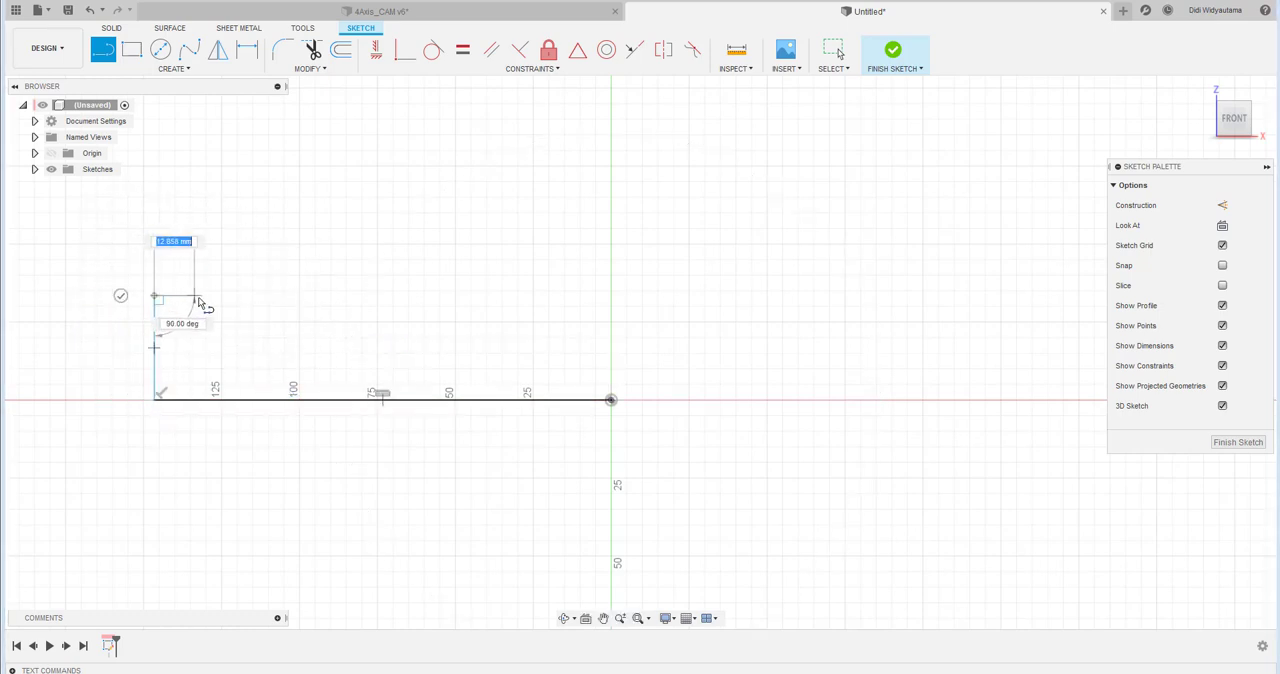
left_click(200, 297)
left_click(201, 183)
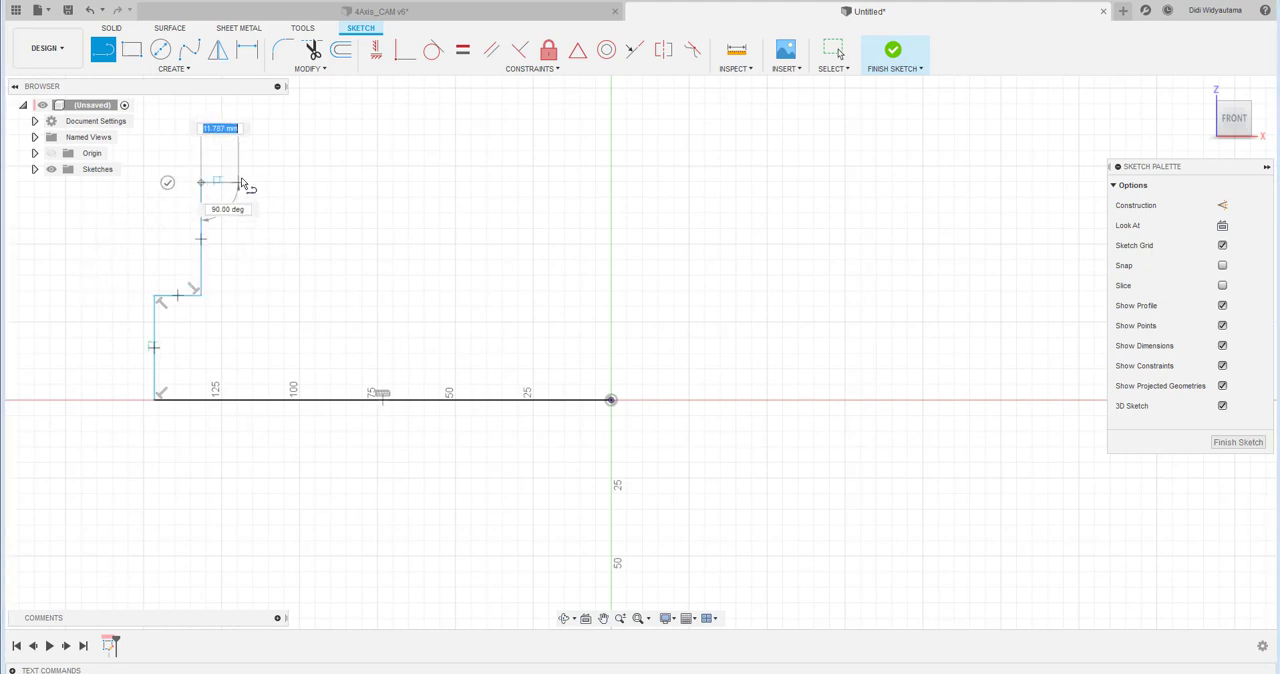
left_click(249, 183)
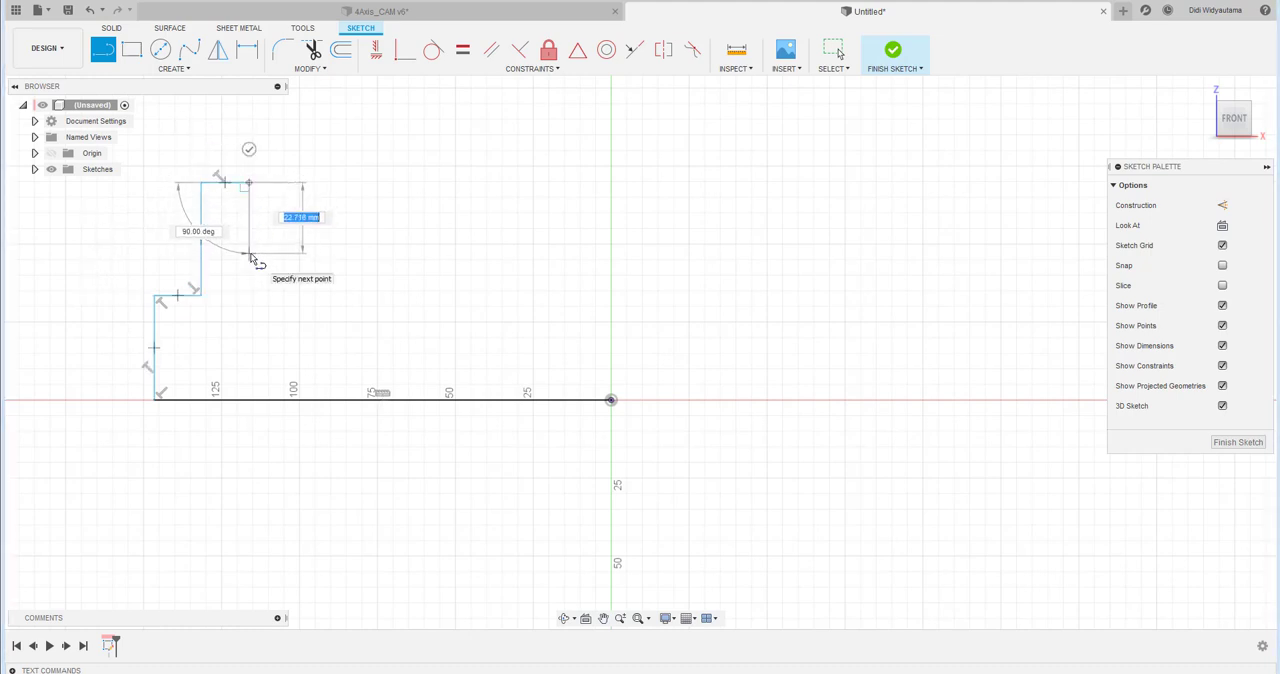
left_click(250, 254)
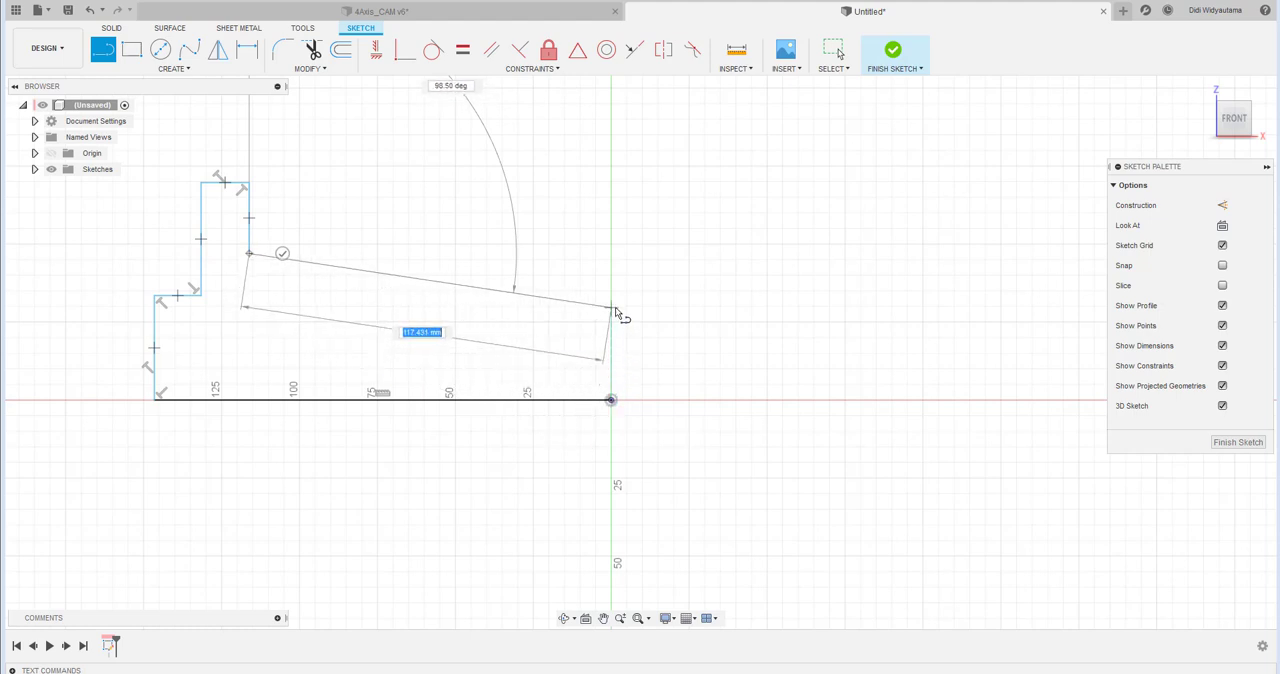
left_click(612, 308)
left_click(611, 400)
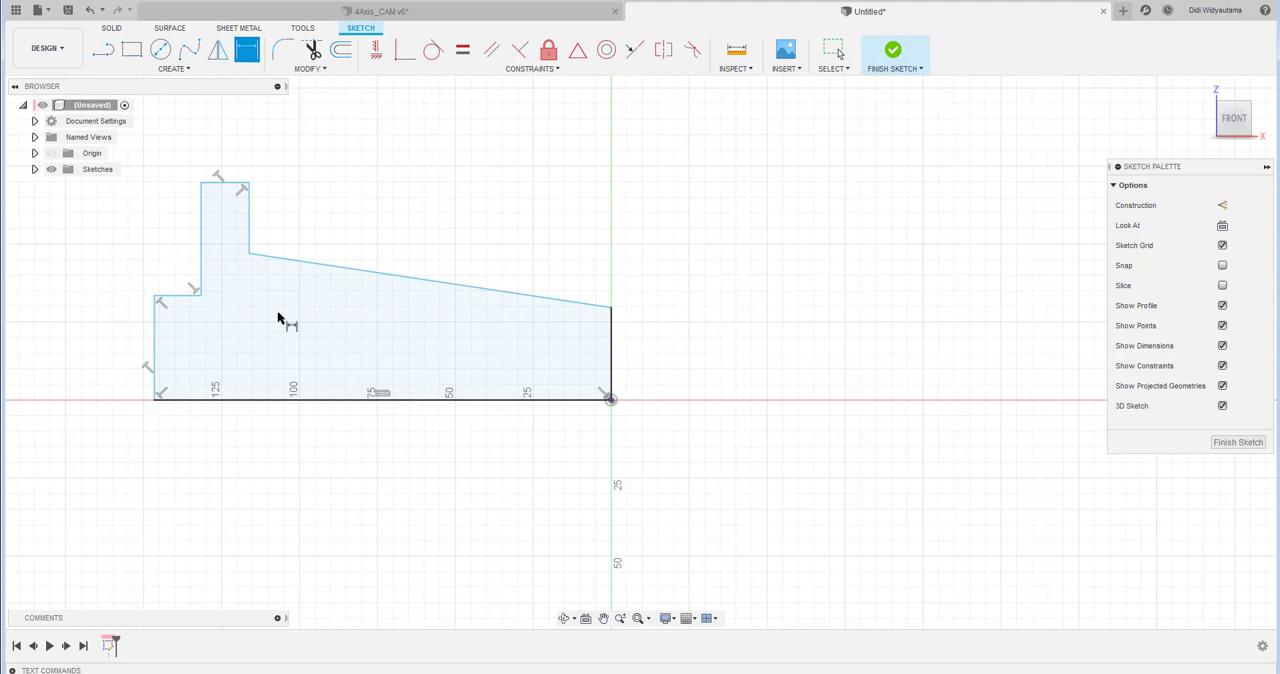
- Dimension the profile's horizontal baseline to 175 mm
left_click(231, 400)
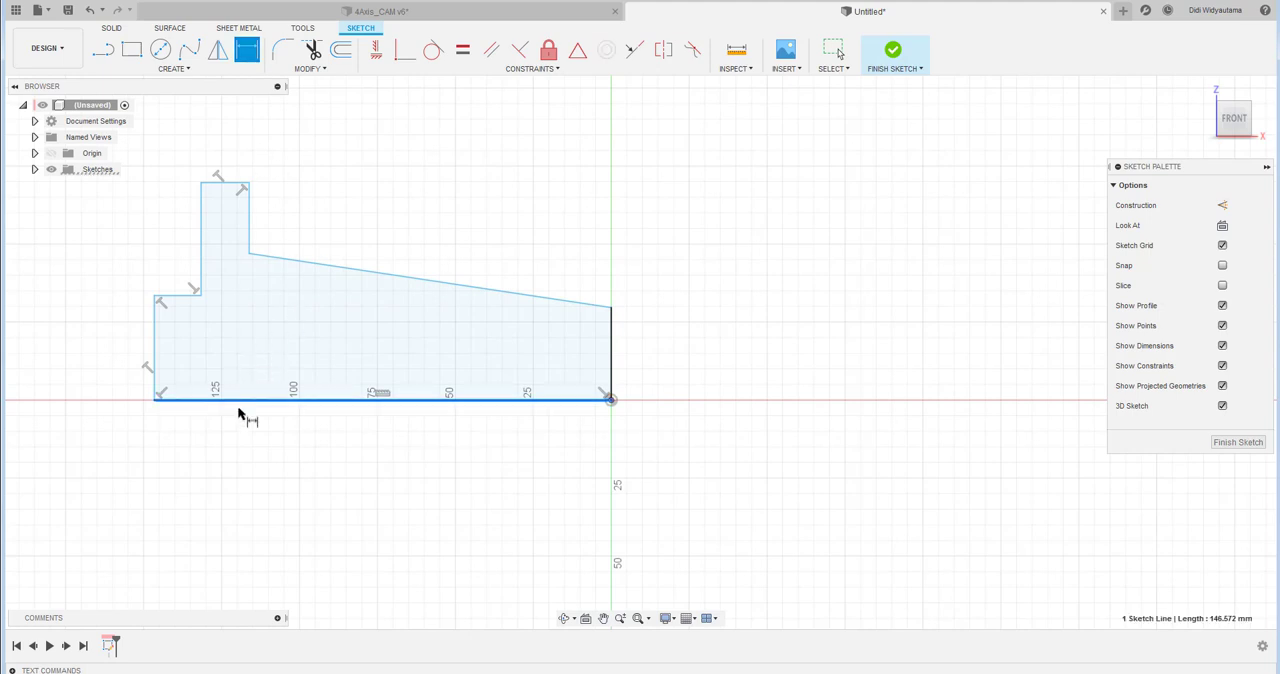
left_click(348, 485)
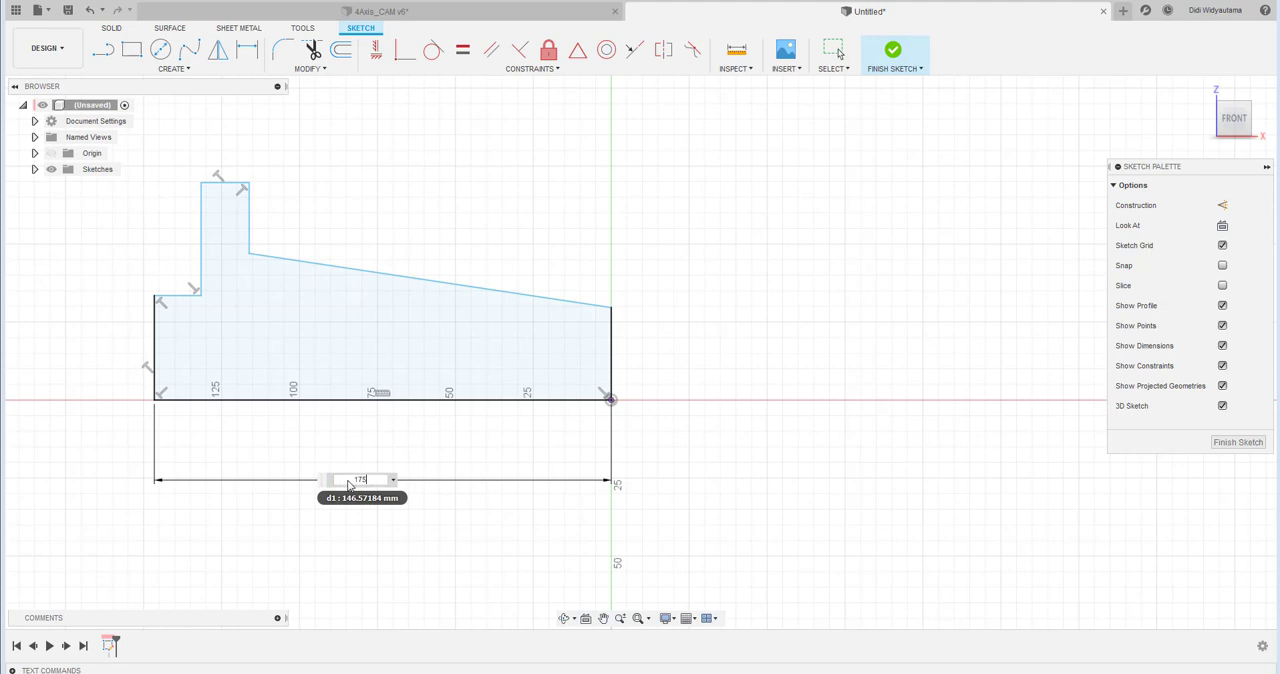
type("175")
key("Return")
middle_click_drag(475, 363, 715, 394)
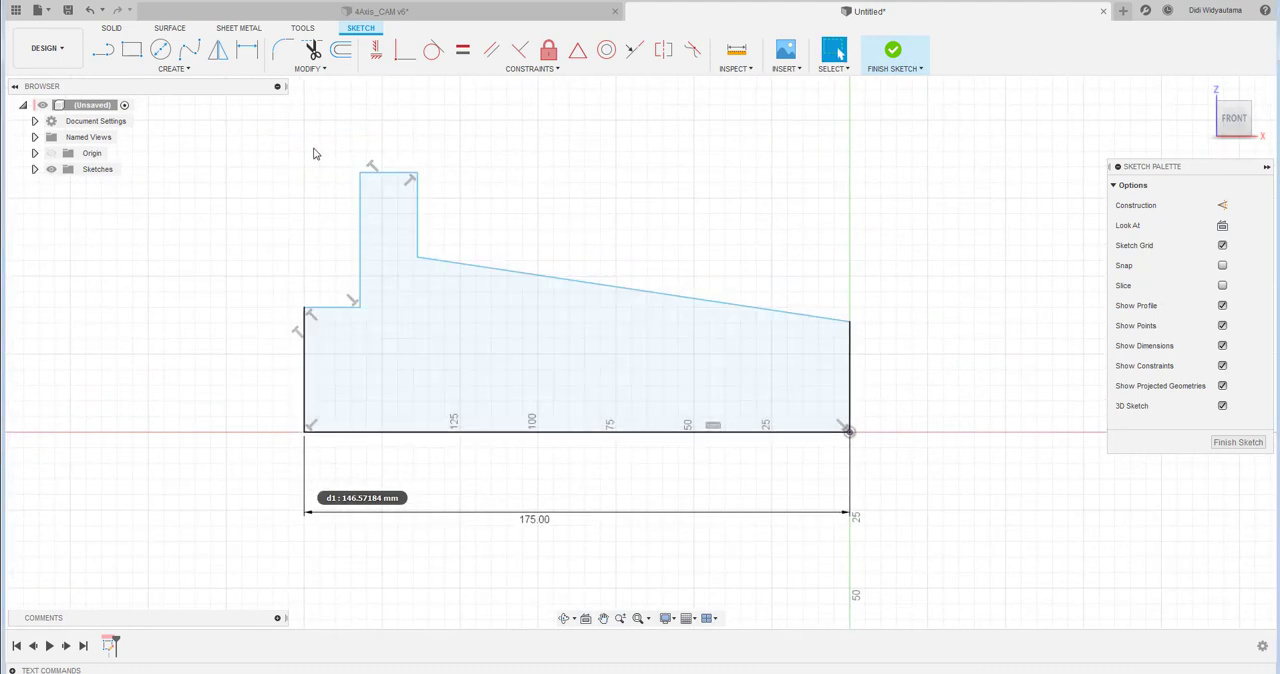
- Add a diameter dimension of 50 mm between the baseline and the short end step's horizontal edge
left_click(247, 49)
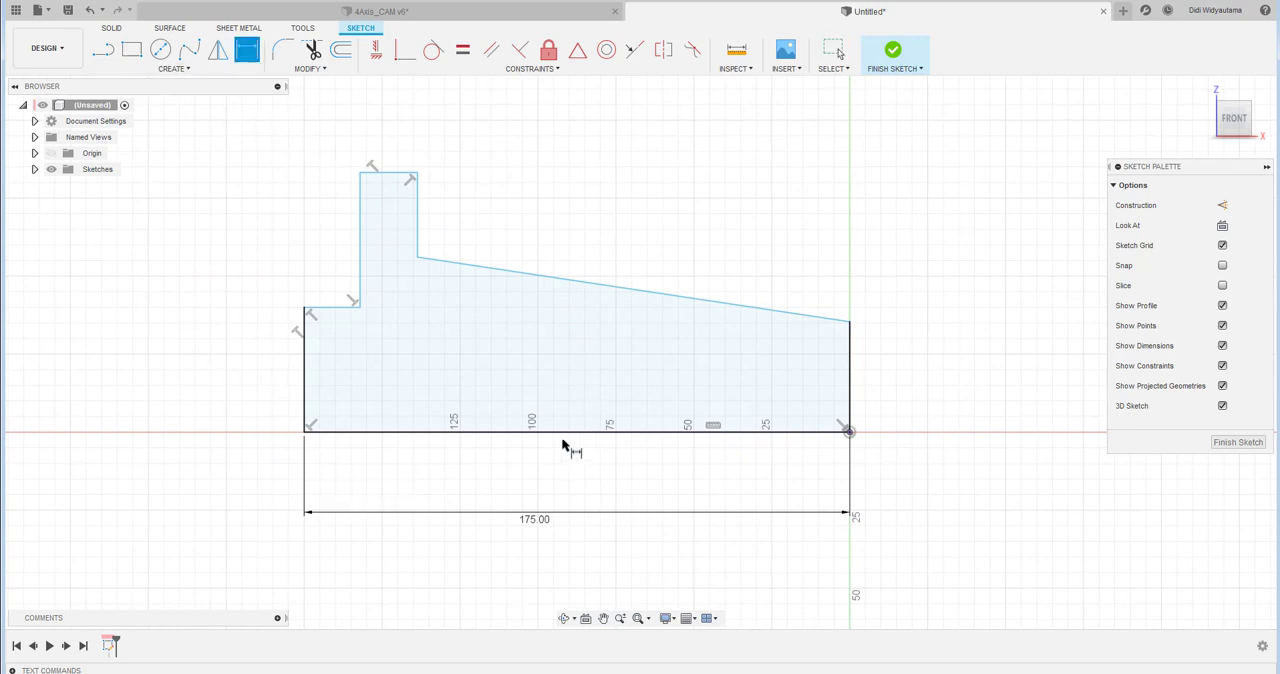
left_click(500, 432)
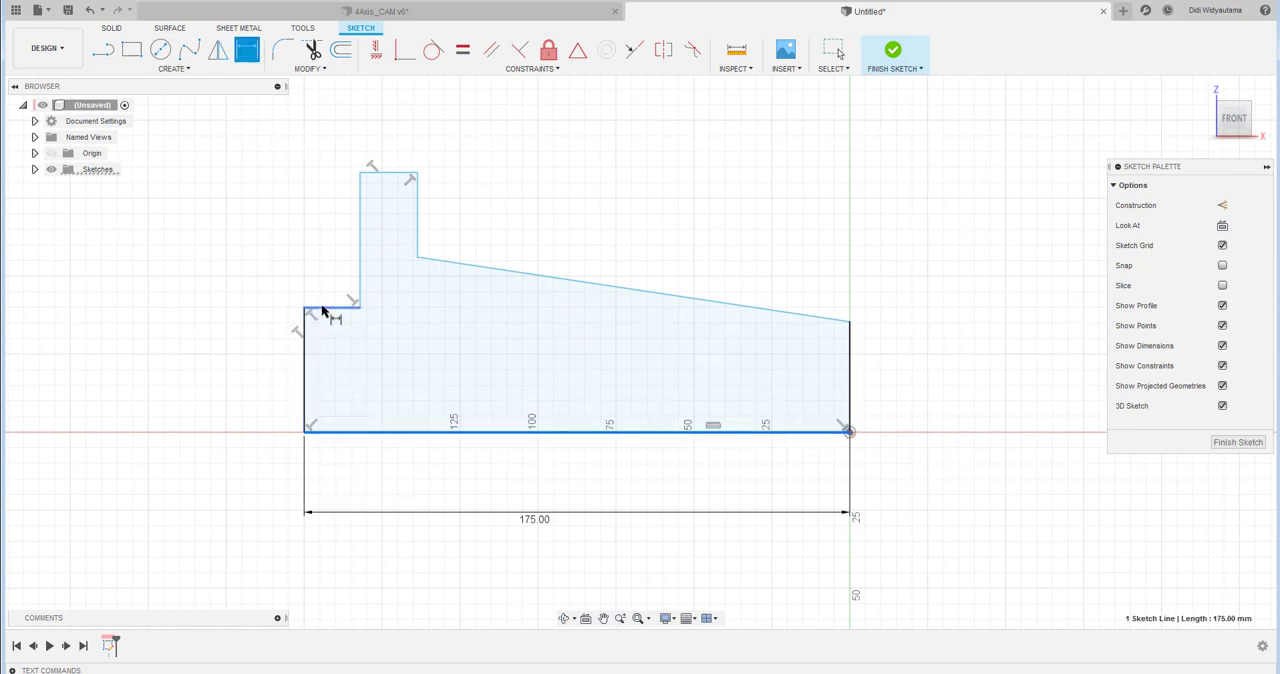
left_click(325, 308)
right_click(335, 358)
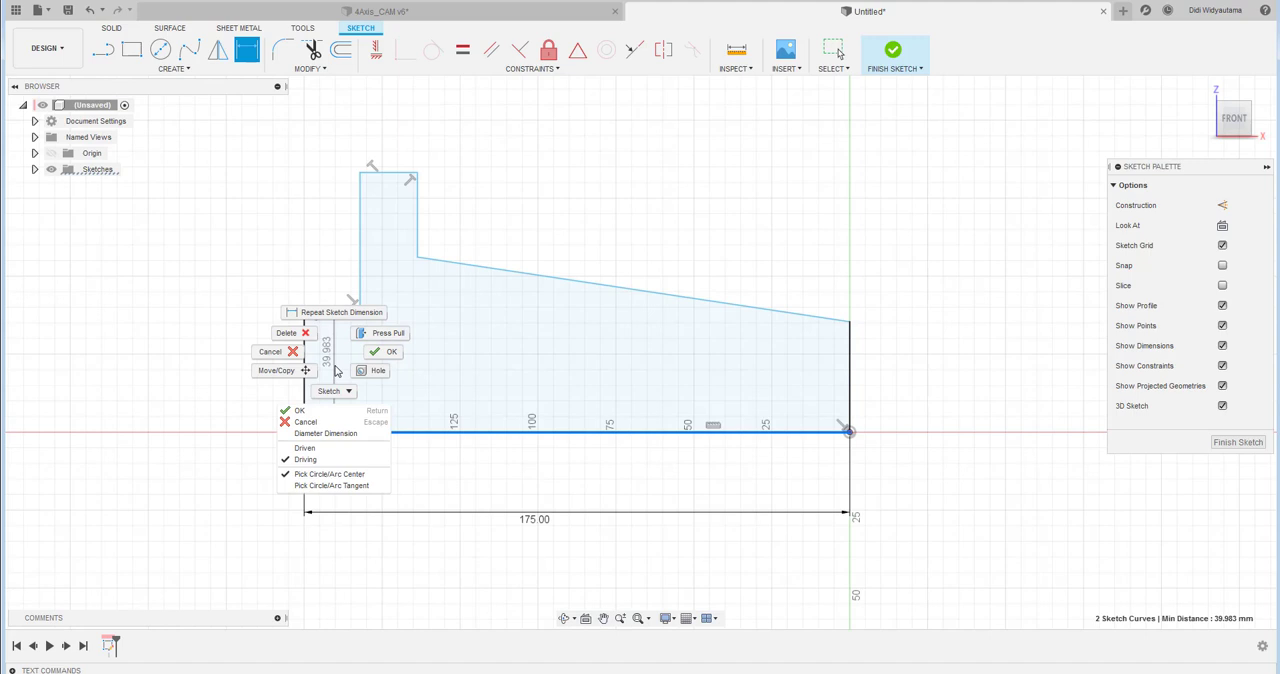
left_click(340, 431)
left_click(225, 408)
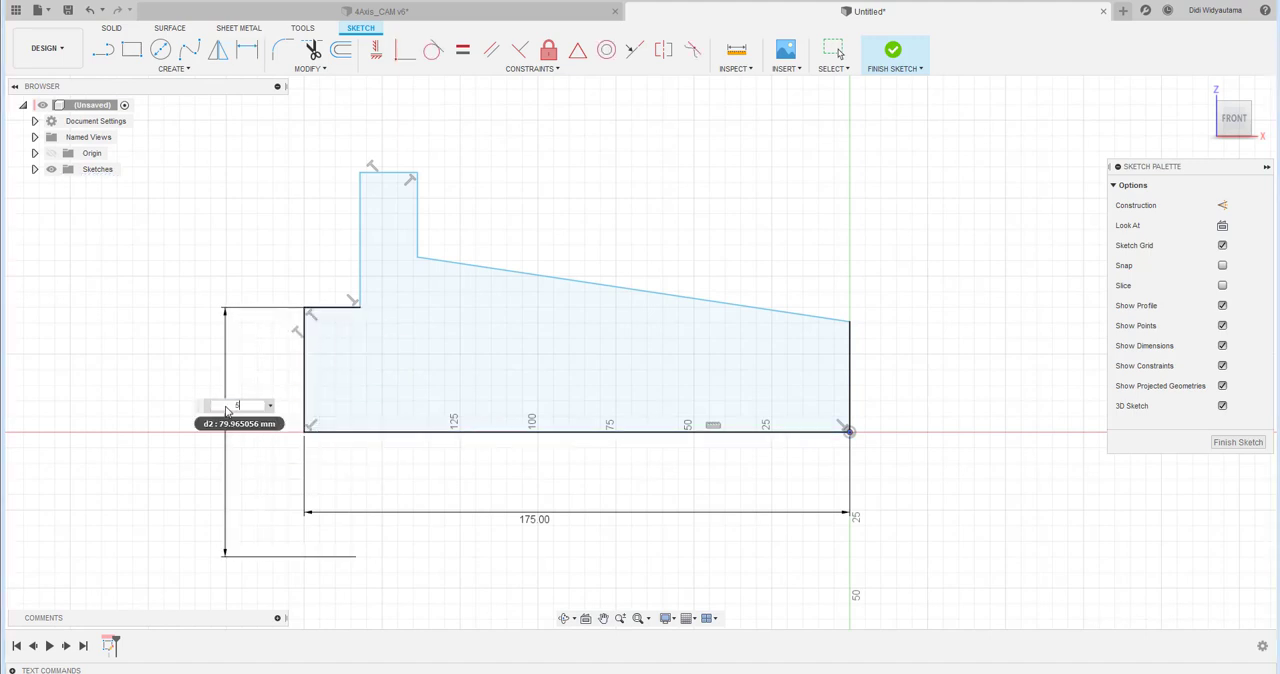
type("50")
key("Return")
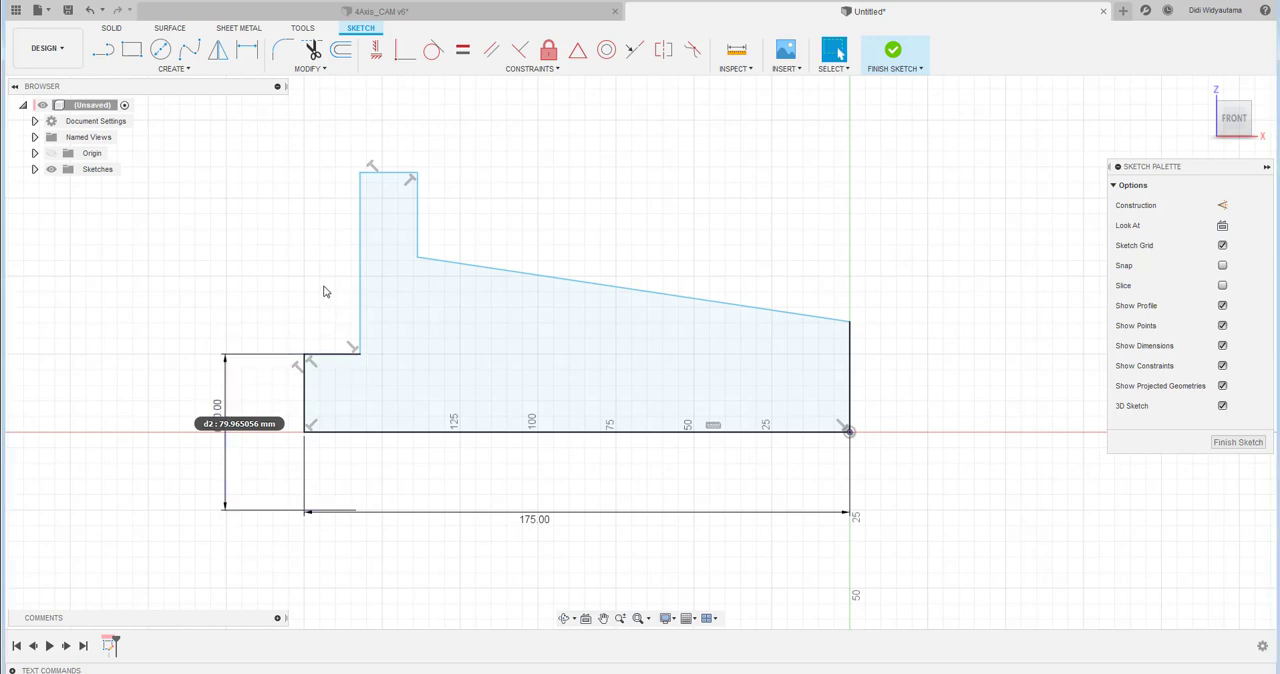
- Dimension the short end step's horizontal edge to 25 mm
left_click(251, 58)
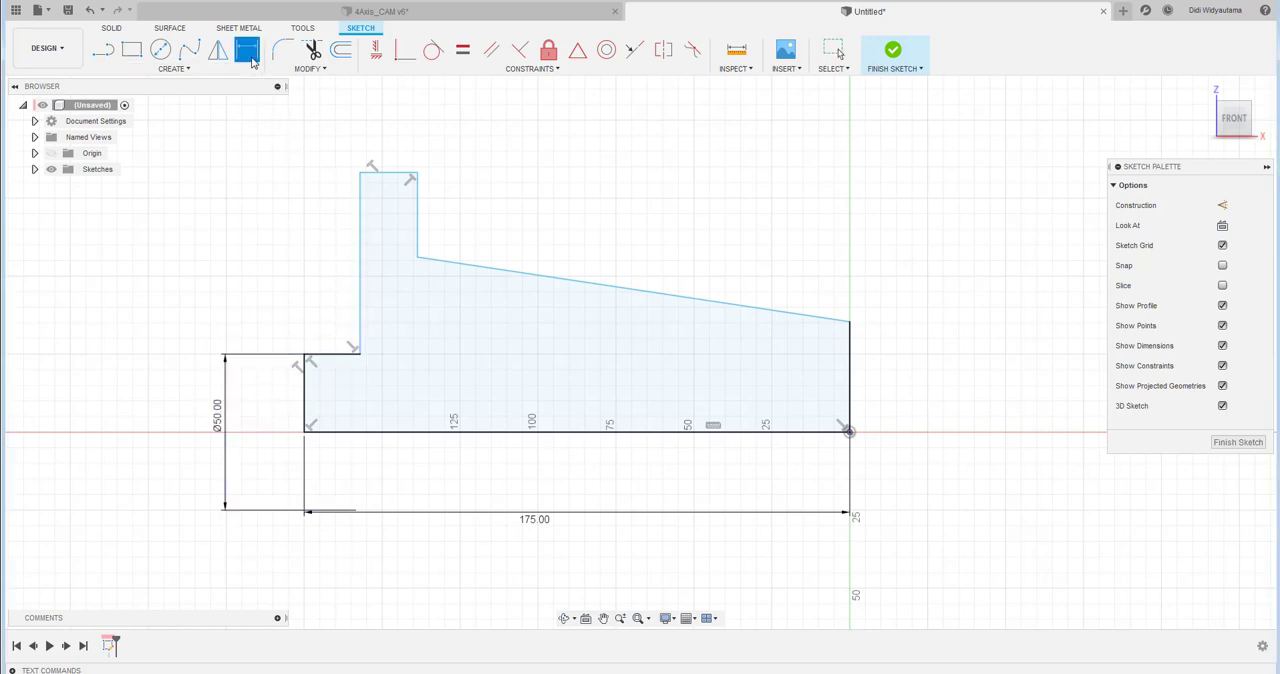
left_click(337, 355)
left_click(353, 330)
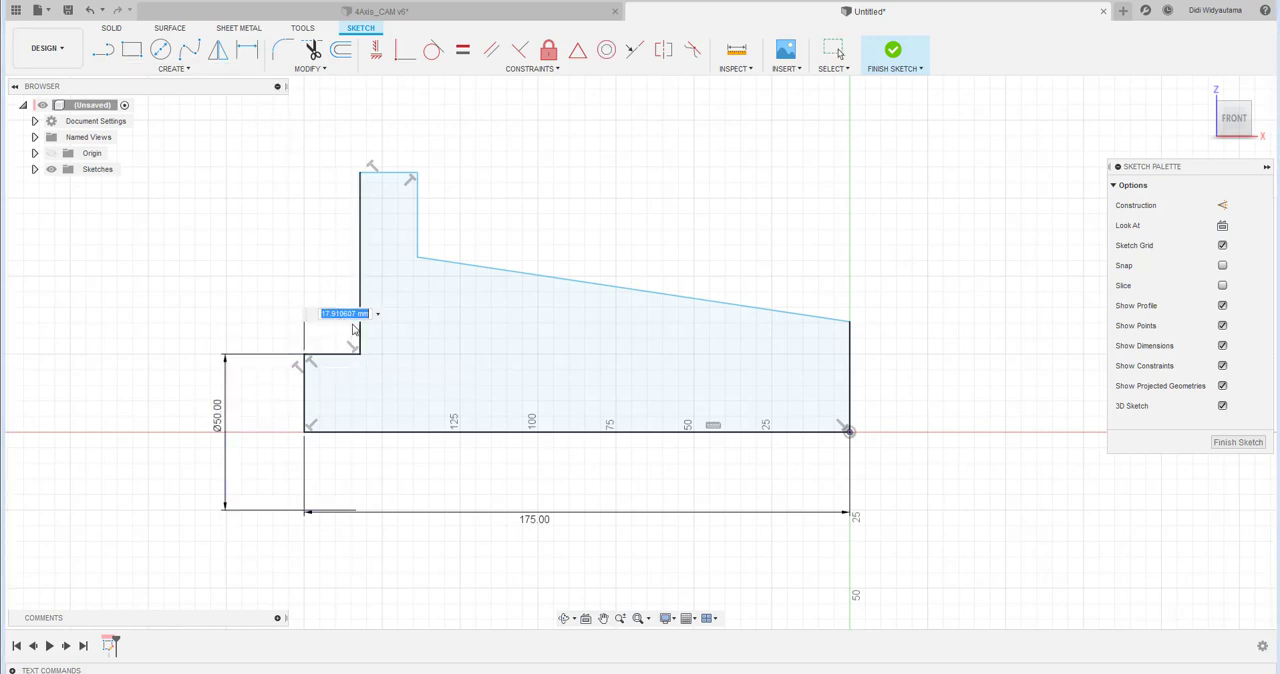
type("25")
key("Return")
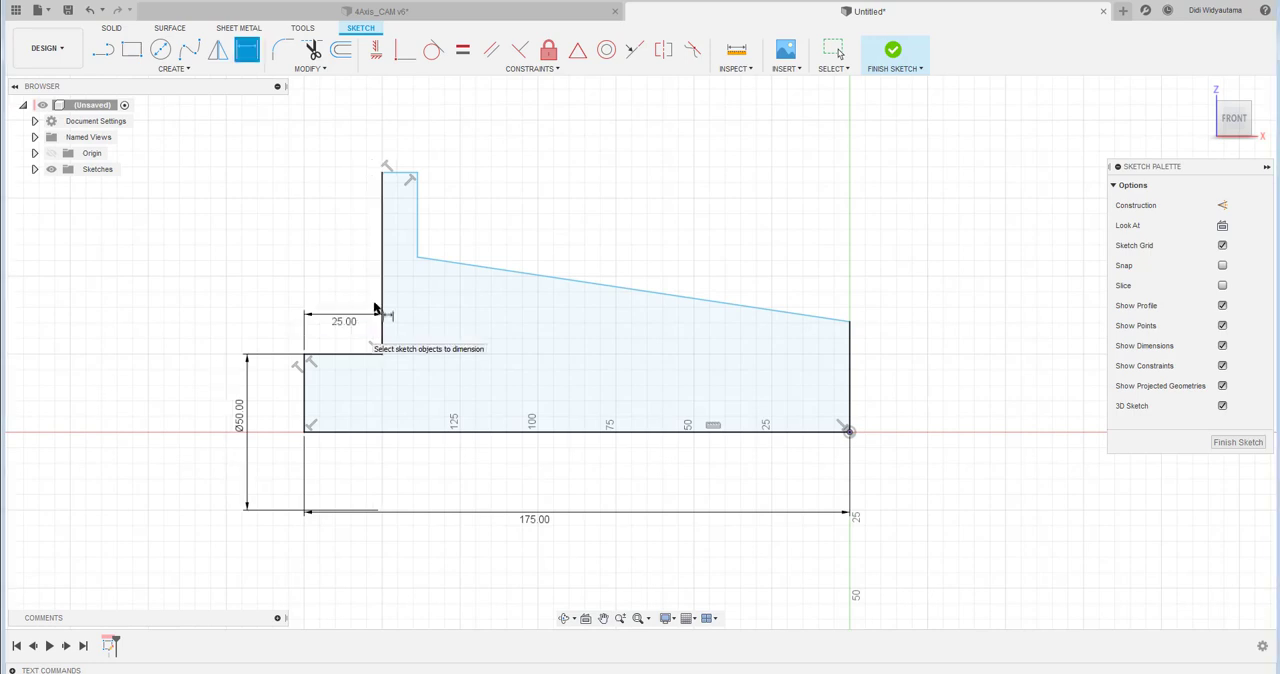
- Dimension the flange's top edge to a width of 20 mm
left_click(400, 176)
left_click(402, 149)
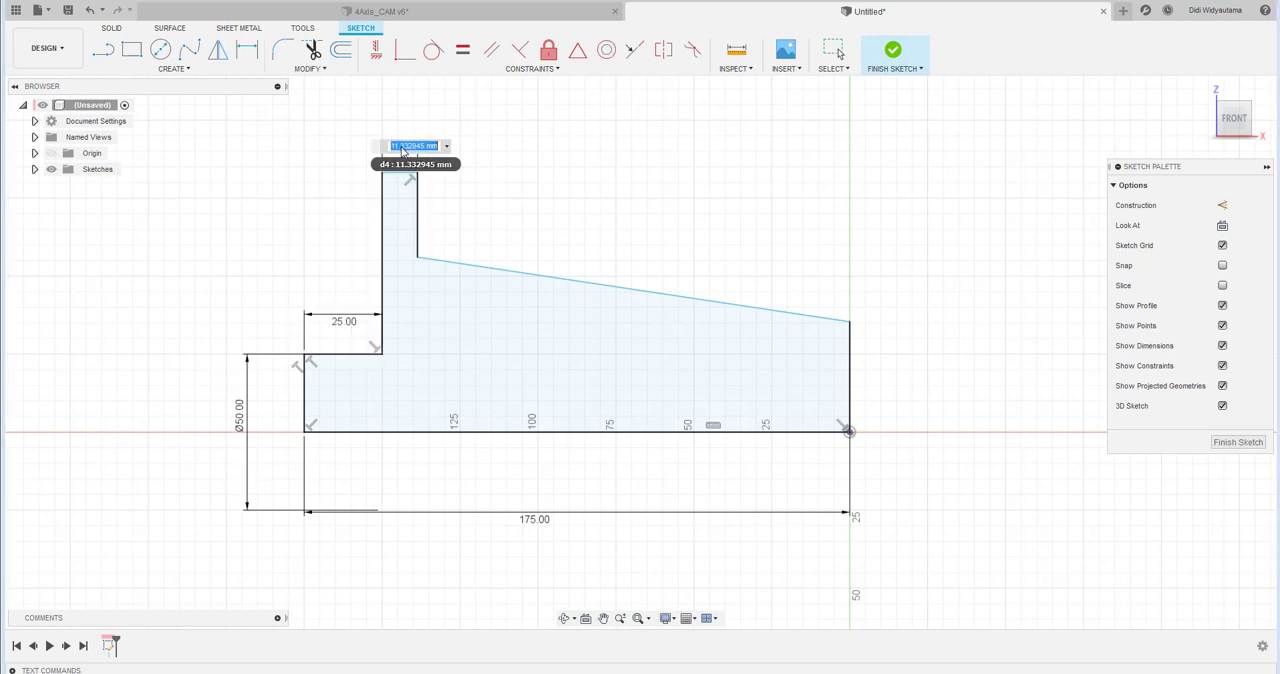
type("20")
key("Return")
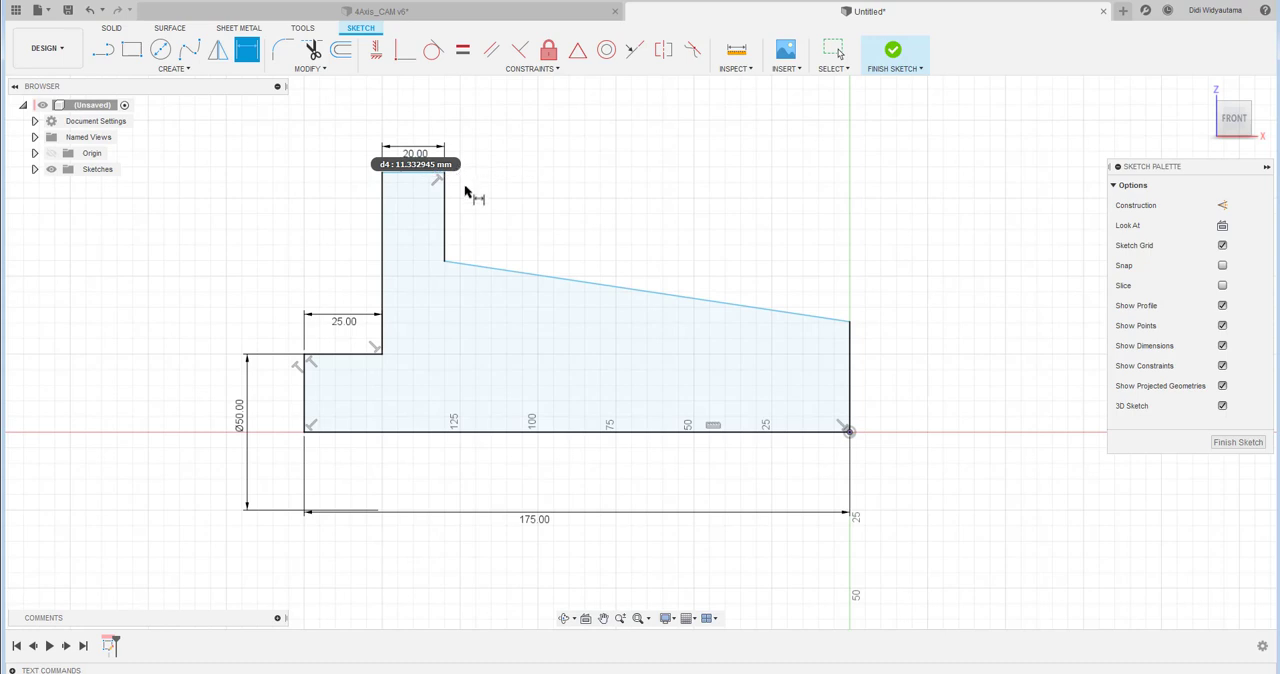
- Set the angle between the flange's inner vertical edge and the sloping edge to 94 degrees
left_click(480, 268)
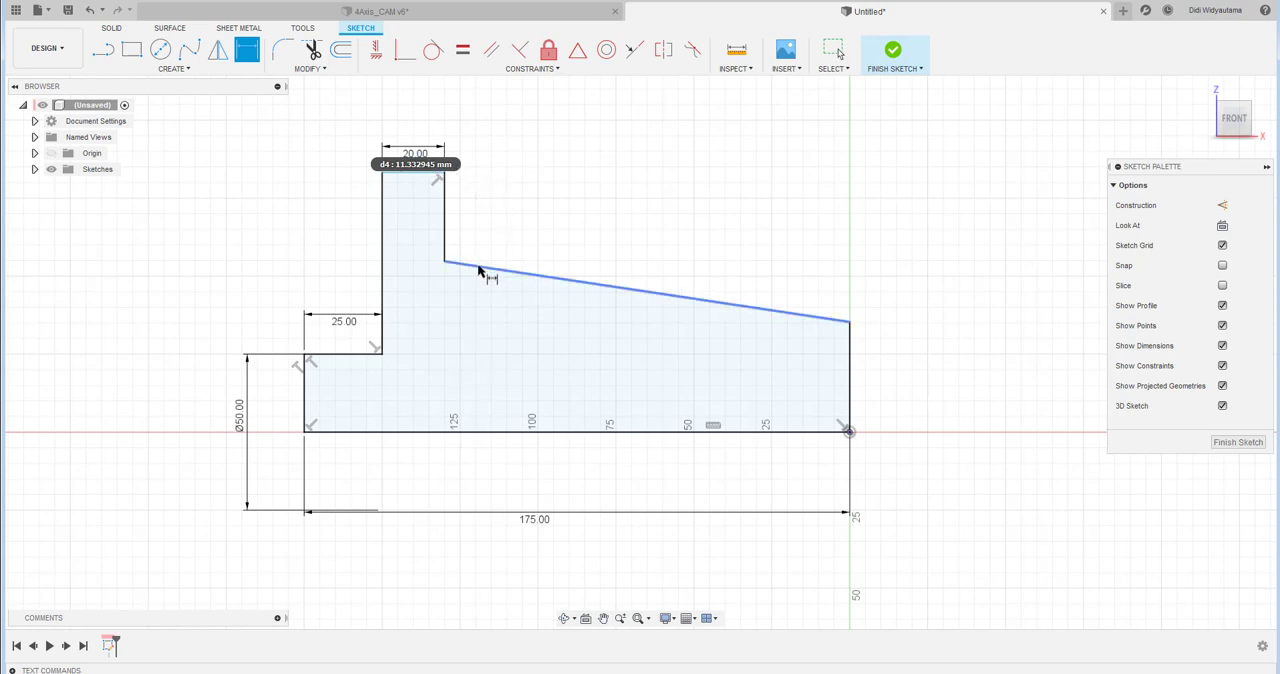
left_click(450, 212)
left_click(533, 174)
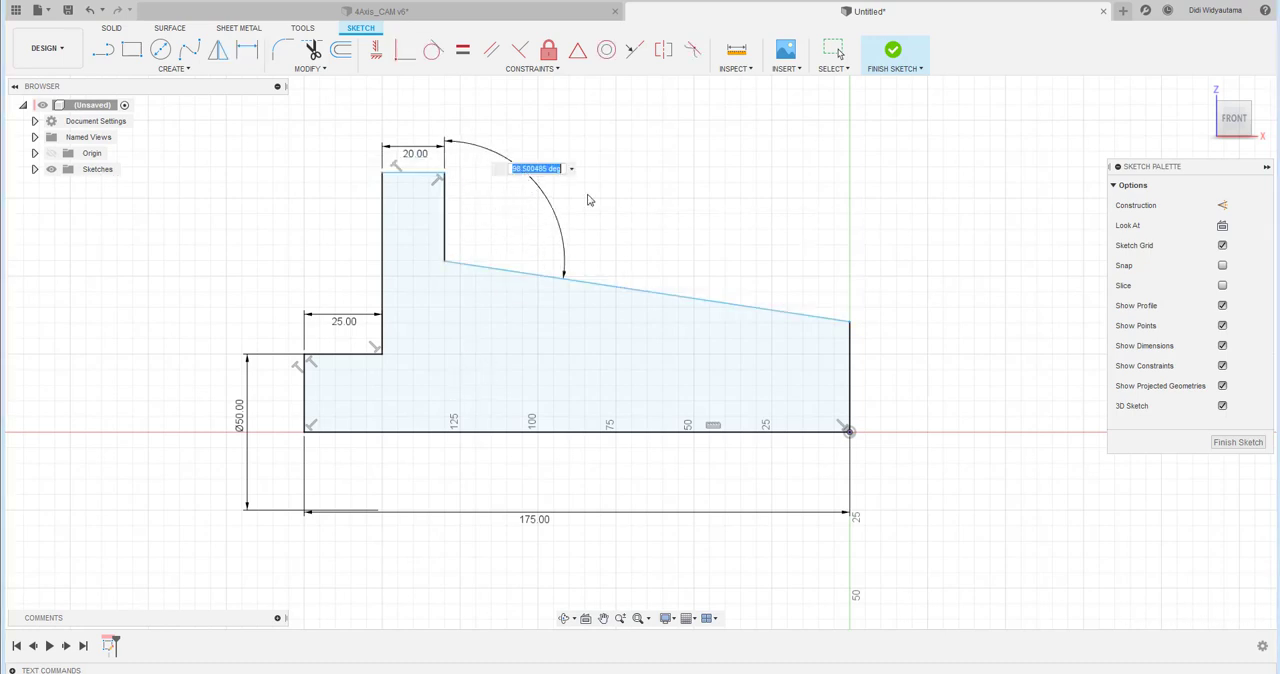
type("94")
key("Return")
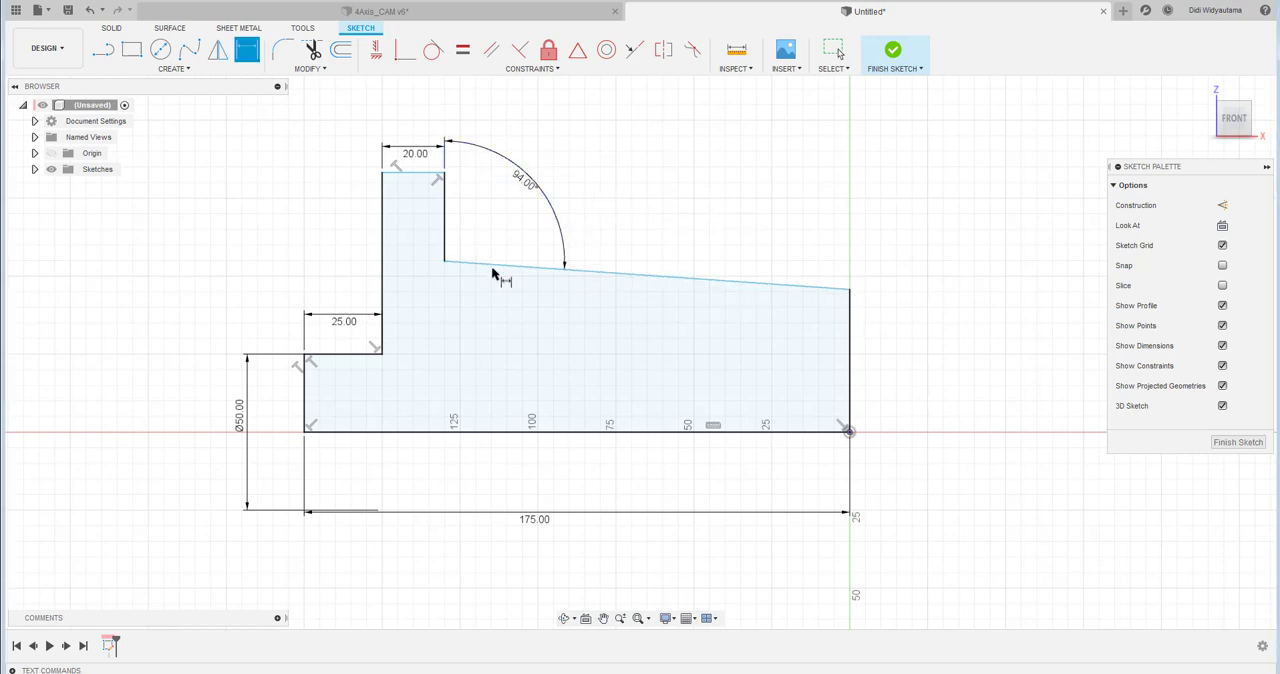
- Add a diameter dimension of 70 mm from the baseline to the corner where the sloping edge meets the flange
left_click(490, 434)
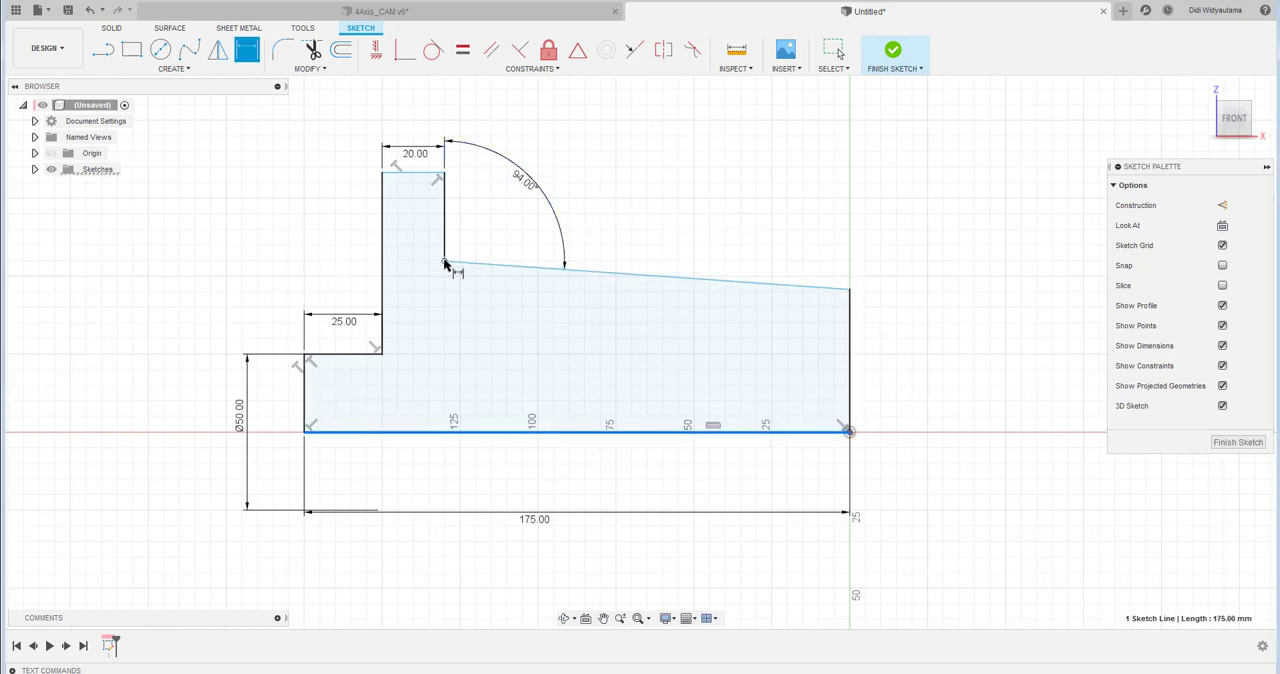
left_click(444, 261)
right_click(487, 305)
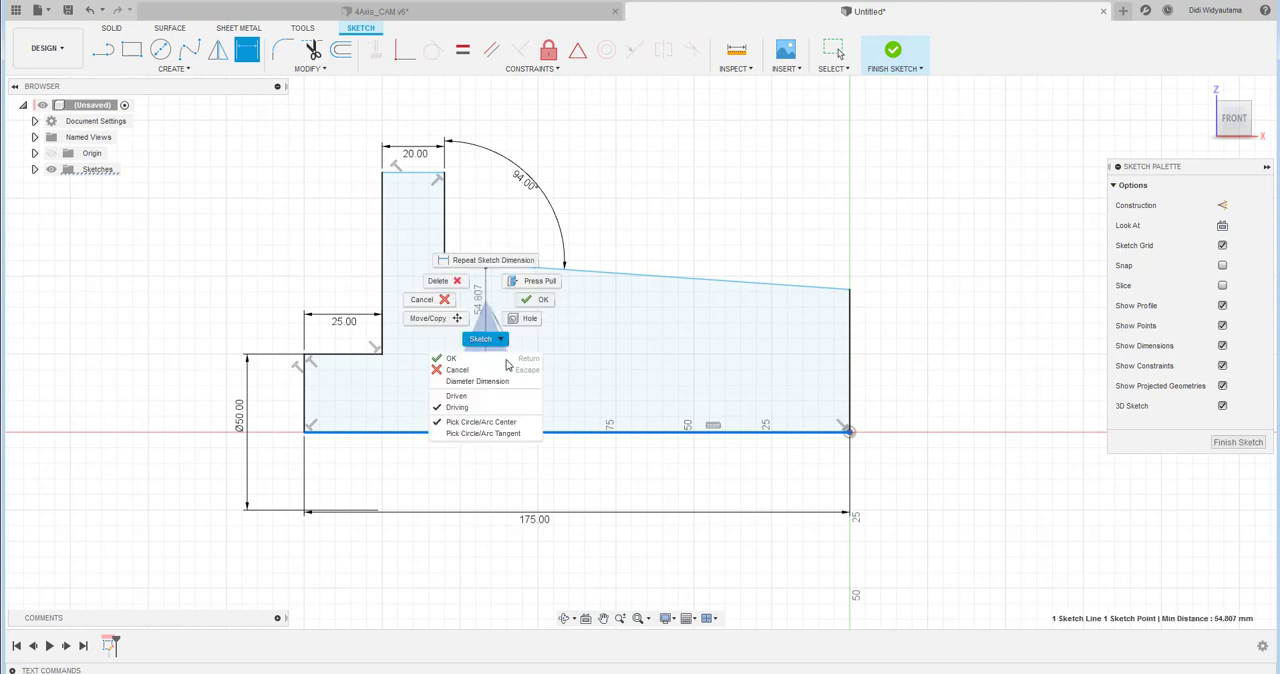
left_click(480, 381)
left_click(480, 385)
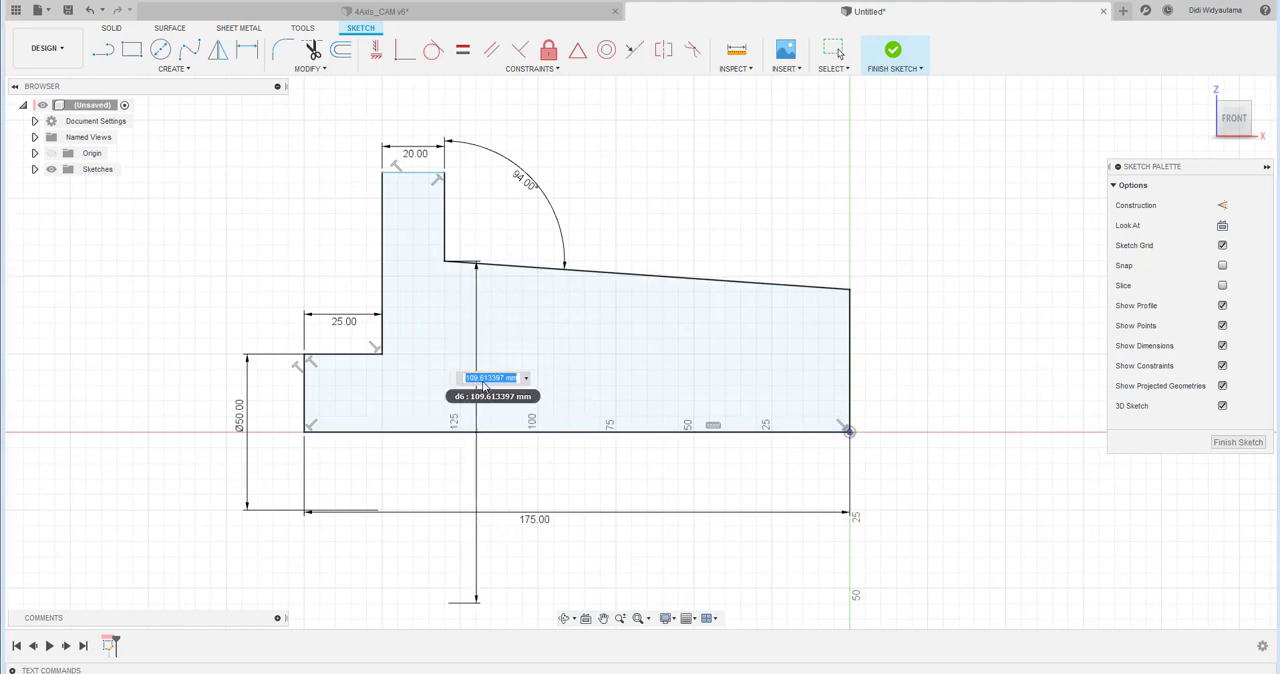
key("Return")
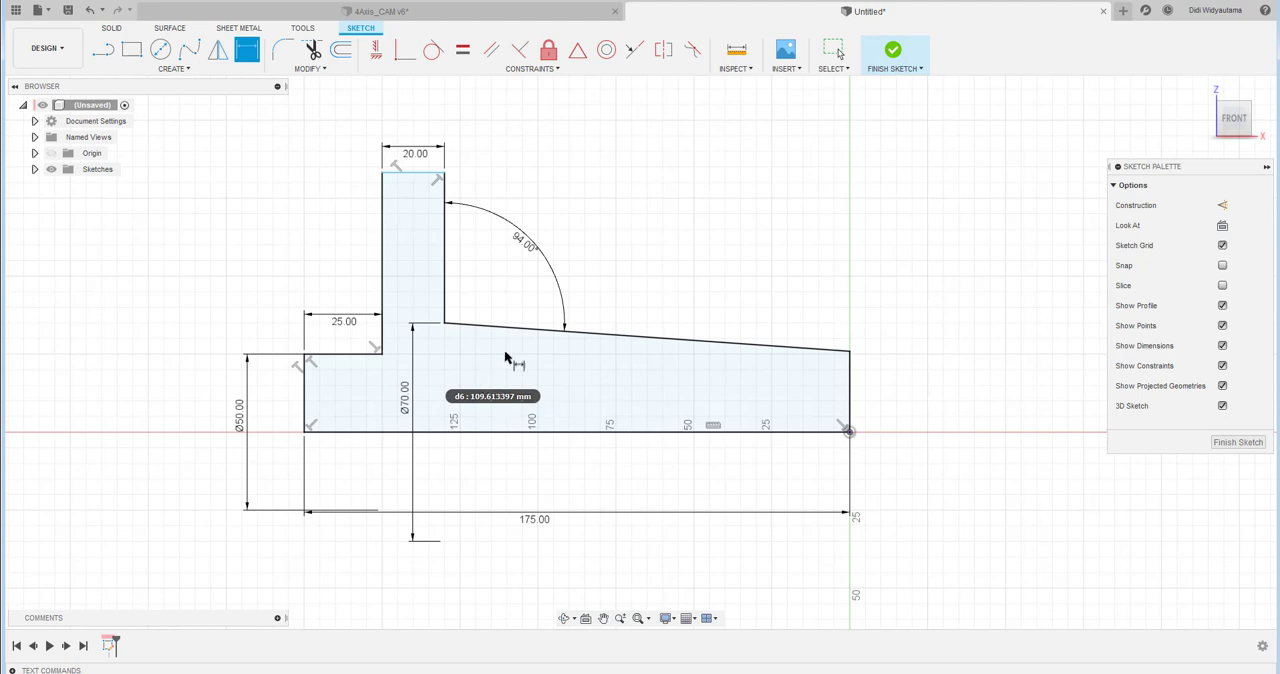
- Add a 150 mm diameter dimension from the baseline to the flange's top edge and finish the sketch
left_click(424, 431)
left_click(418, 175)
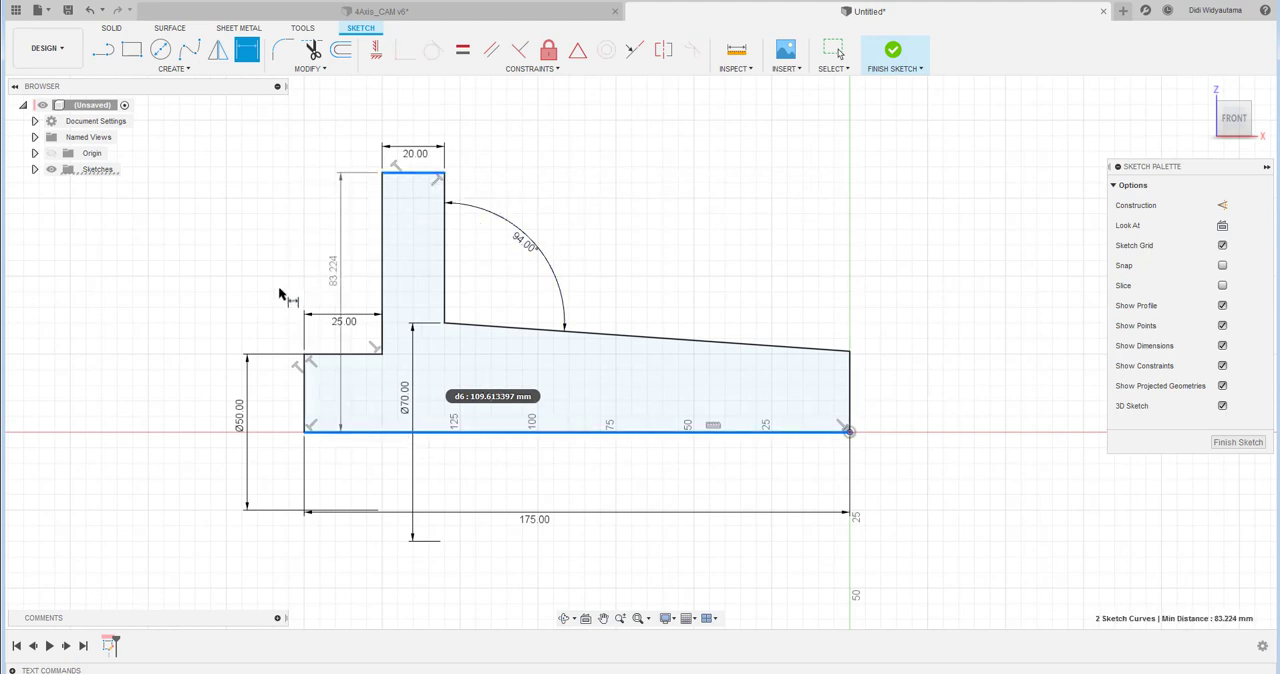
right_click(193, 308)
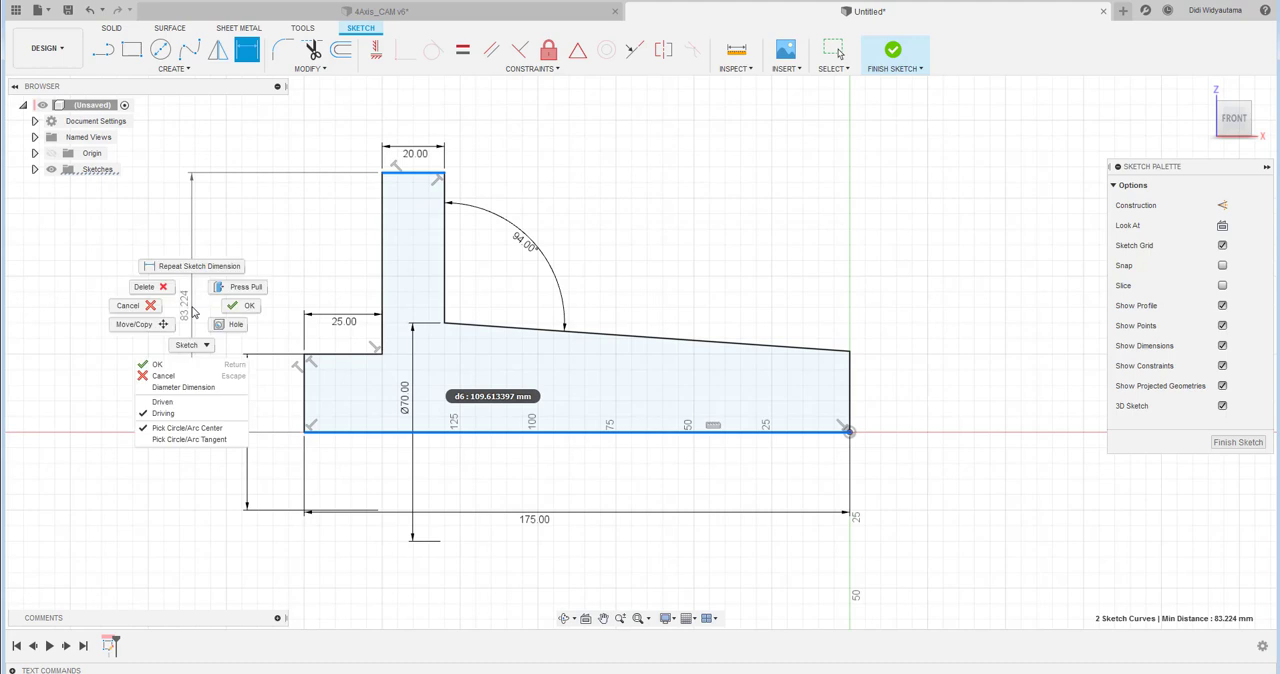
left_click(183, 387)
left_click(170, 436)
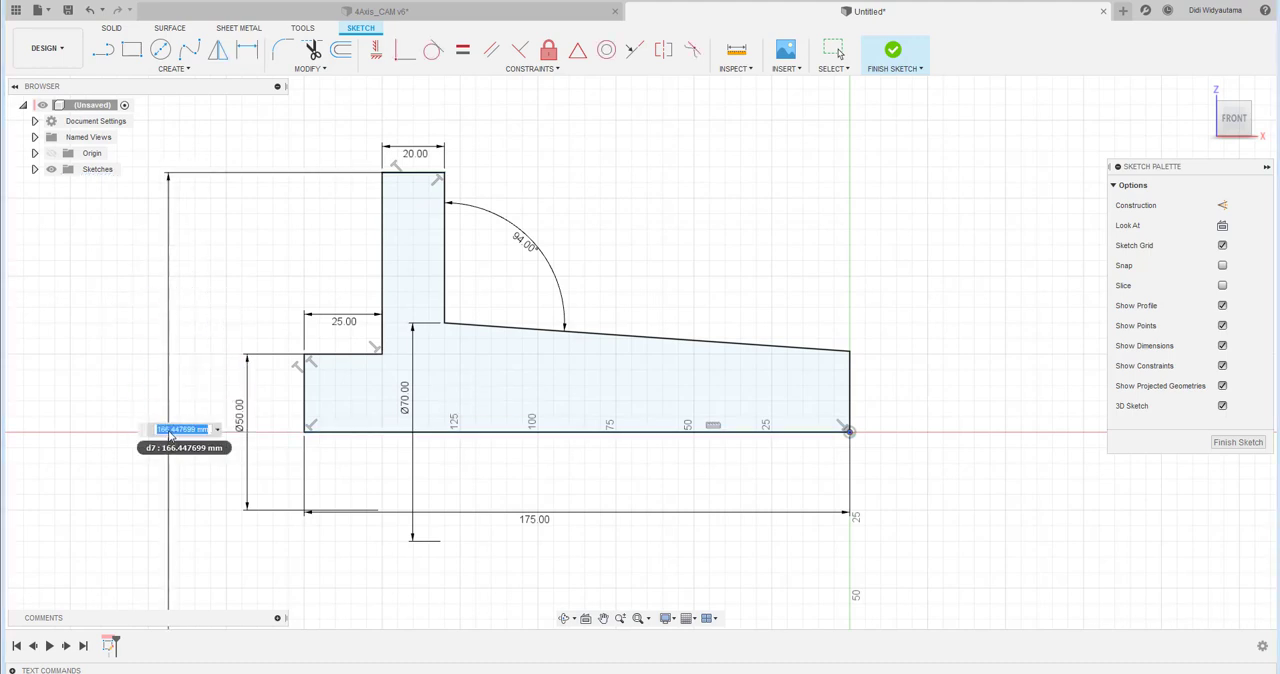
key("Return")
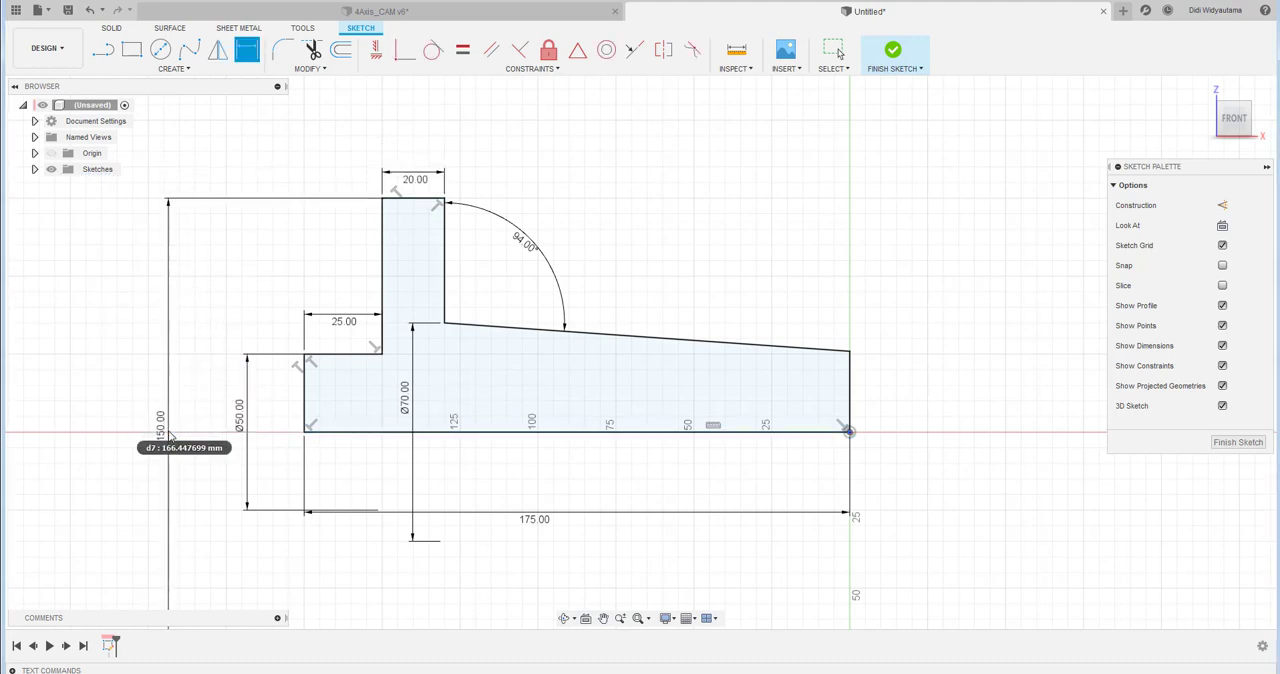
right_click(559, 251)
left_click(516, 246)
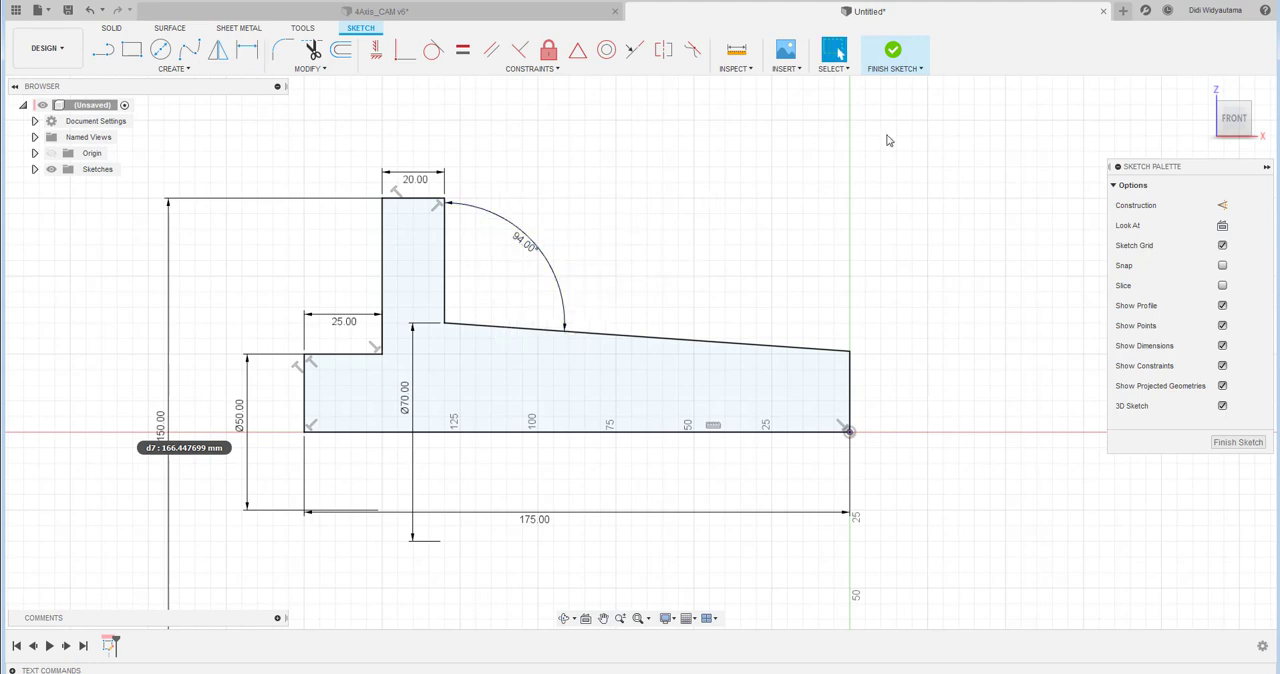
left_click(893, 55)
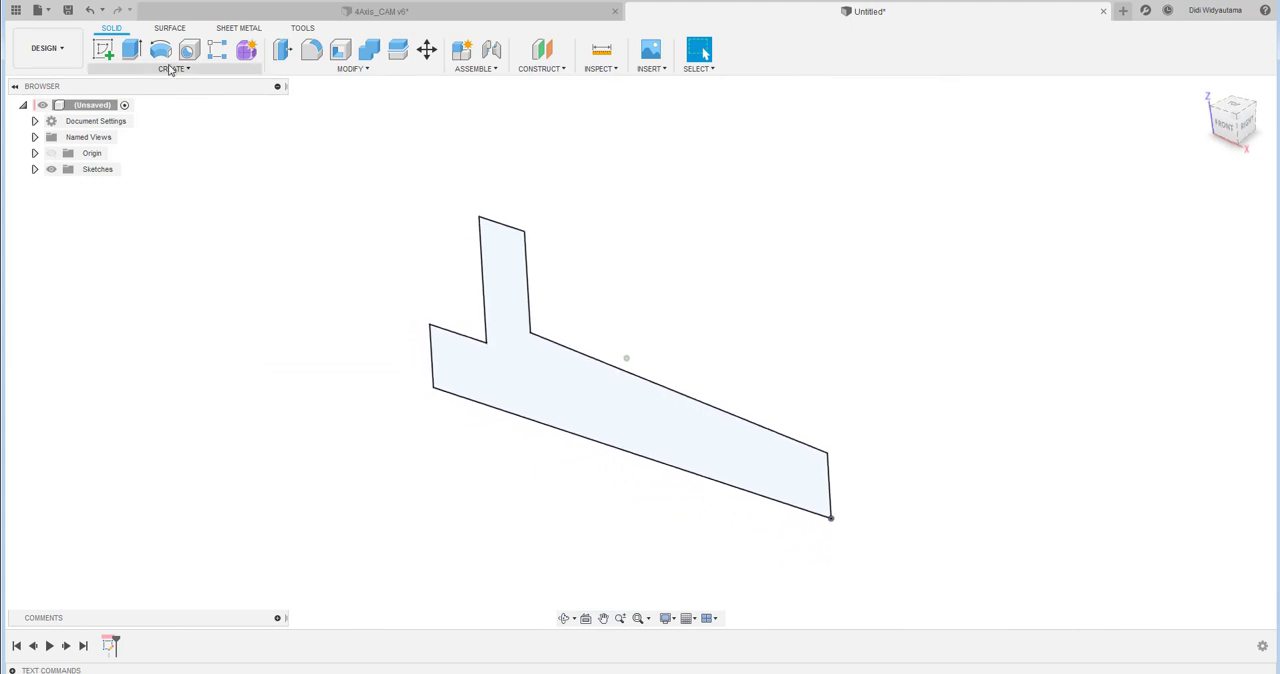
- Revolve the half-profile 360 degrees about its long baseline as a new body
left_click(160, 50)
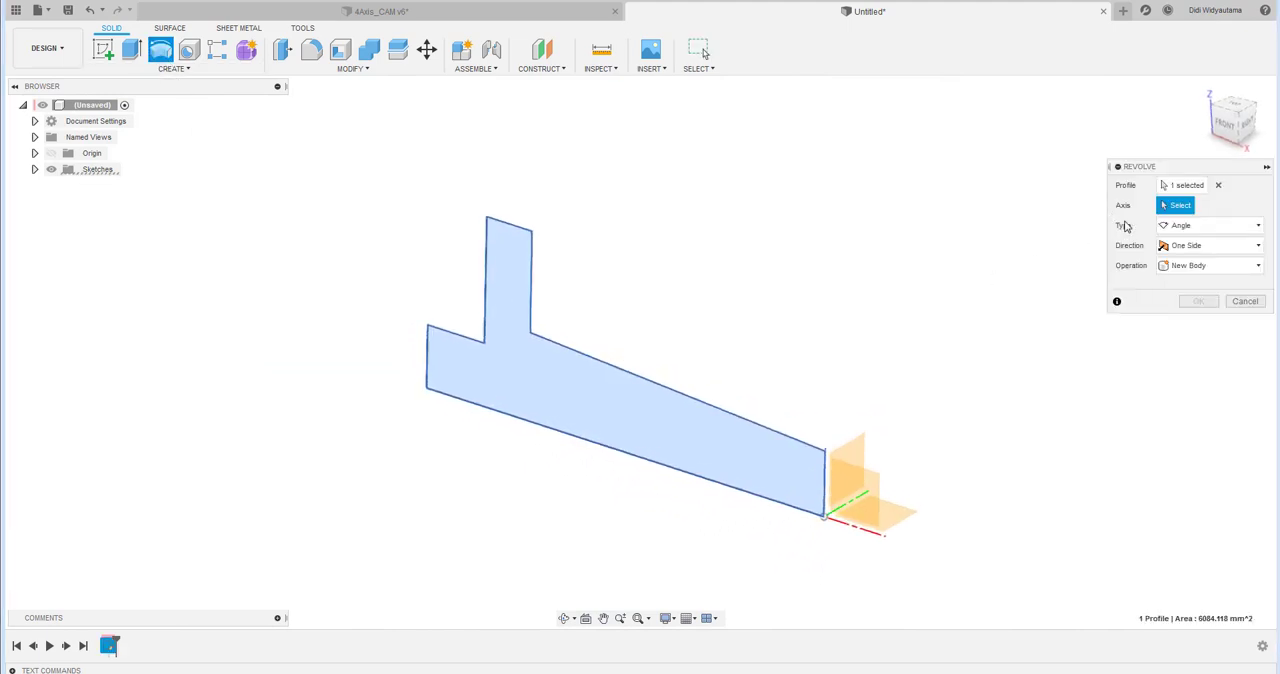
left_click(760, 502)
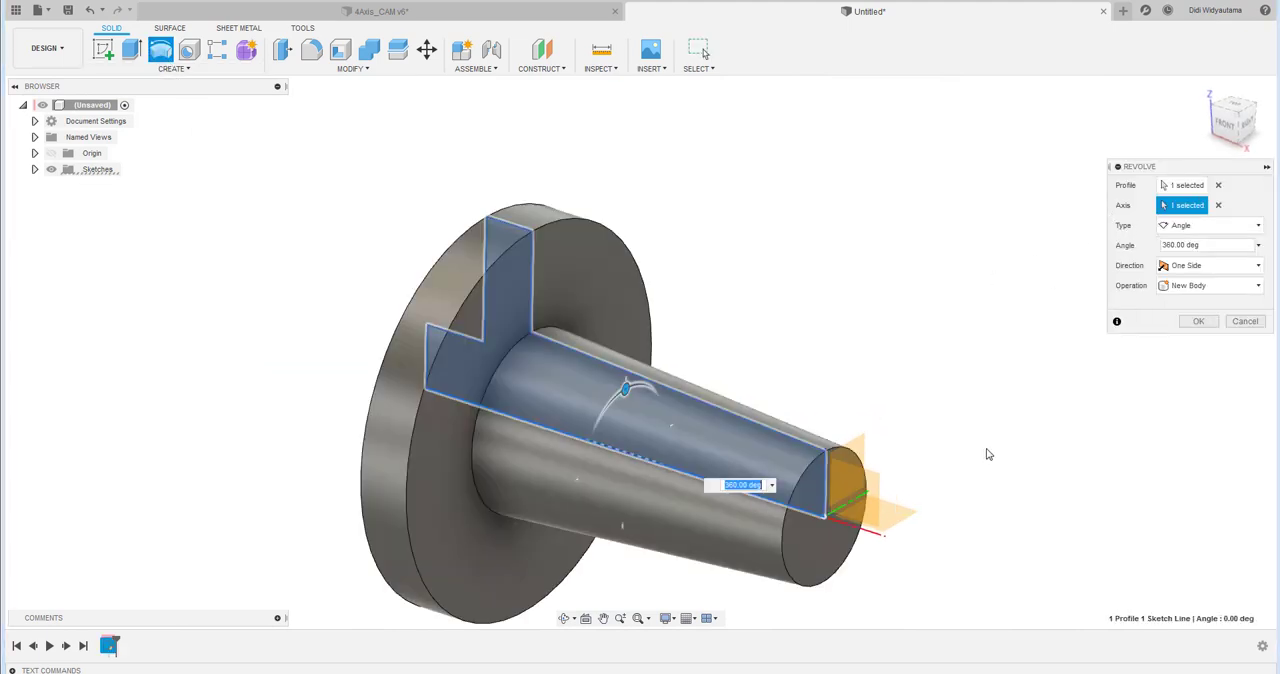
left_click(1200, 326)
- Start a new sketch on the front plane through the part's axis
middle_click_drag(1181, 329, 1069, 290, "shift")
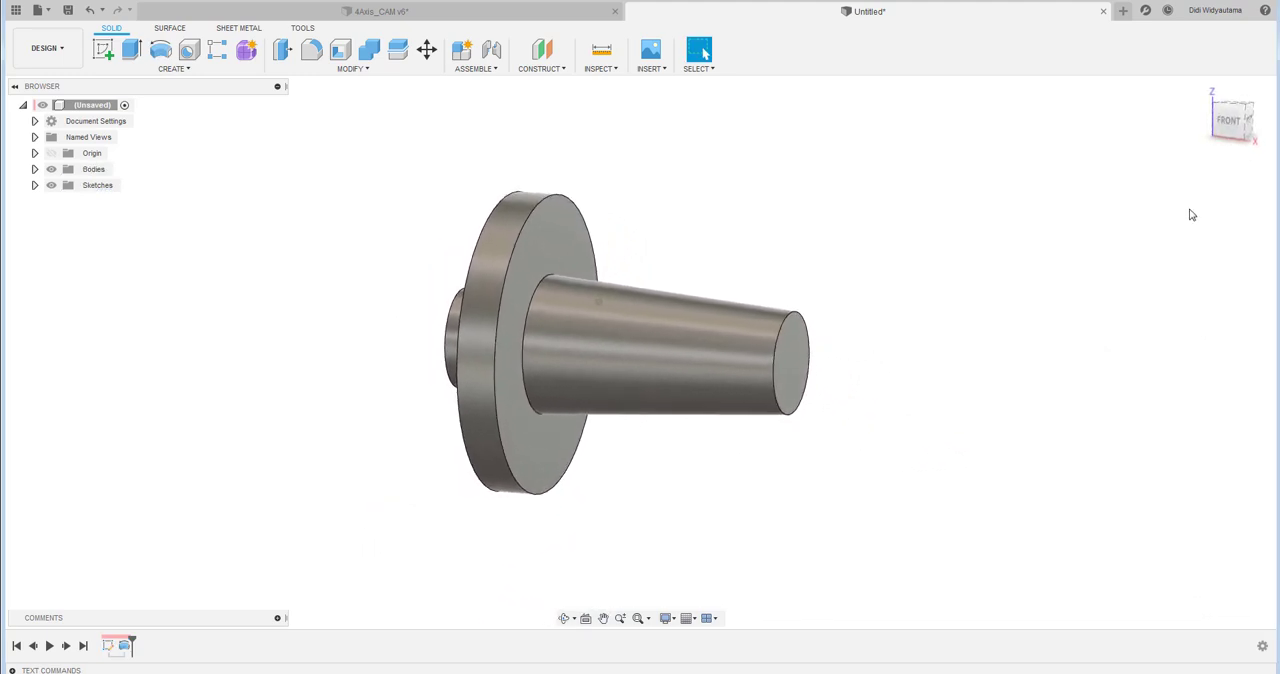
left_click(1234, 128)
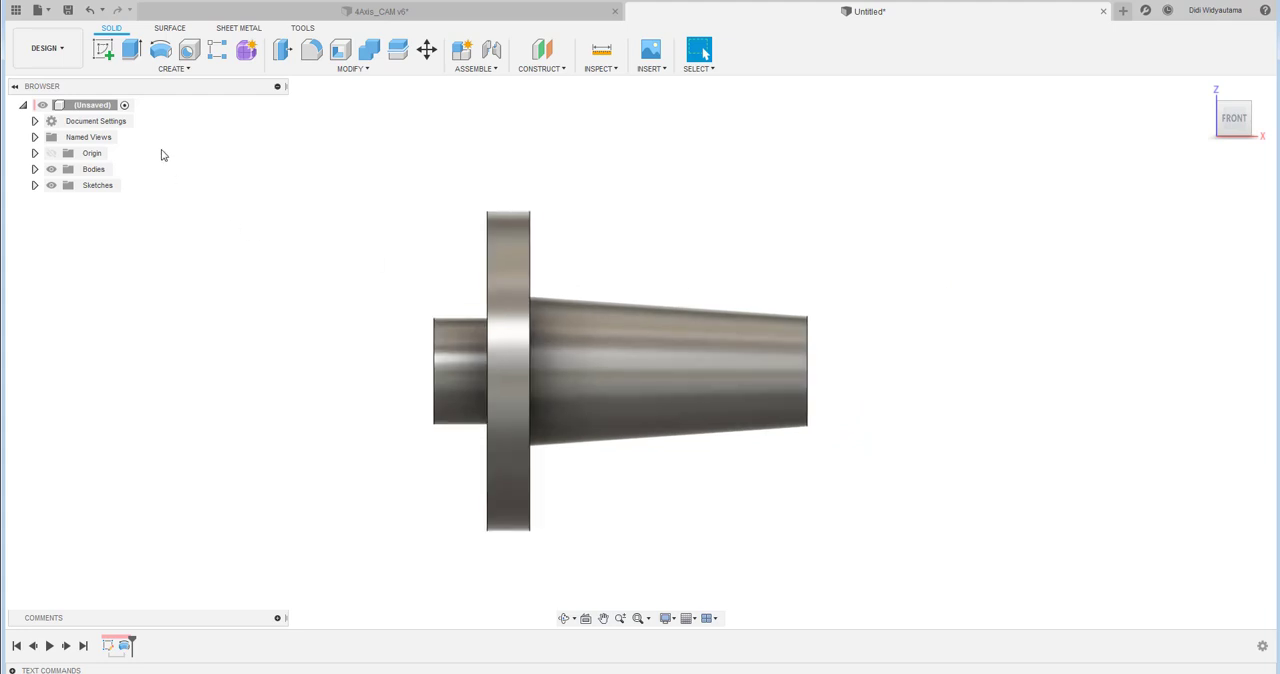
left_click(104, 51)
left_click(846, 329)
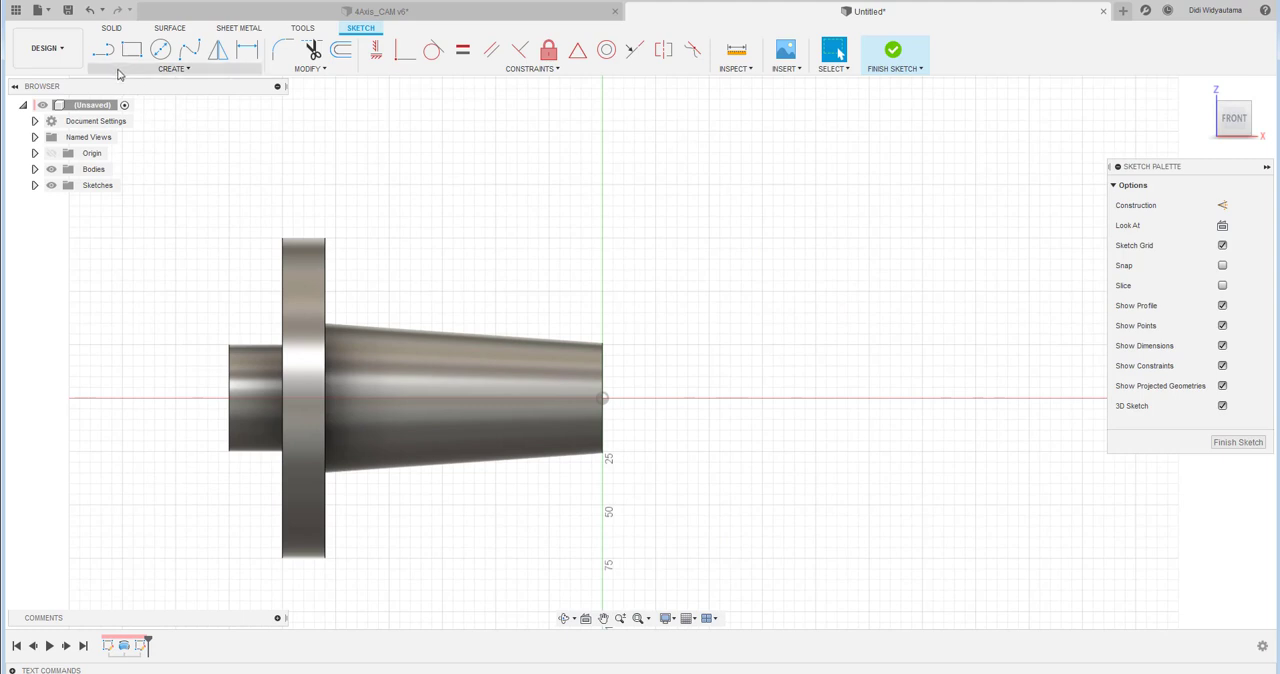
- Use Intersect on the tapered face to bring its section edges into the sketch, with the projection link on
left_click(172, 68)
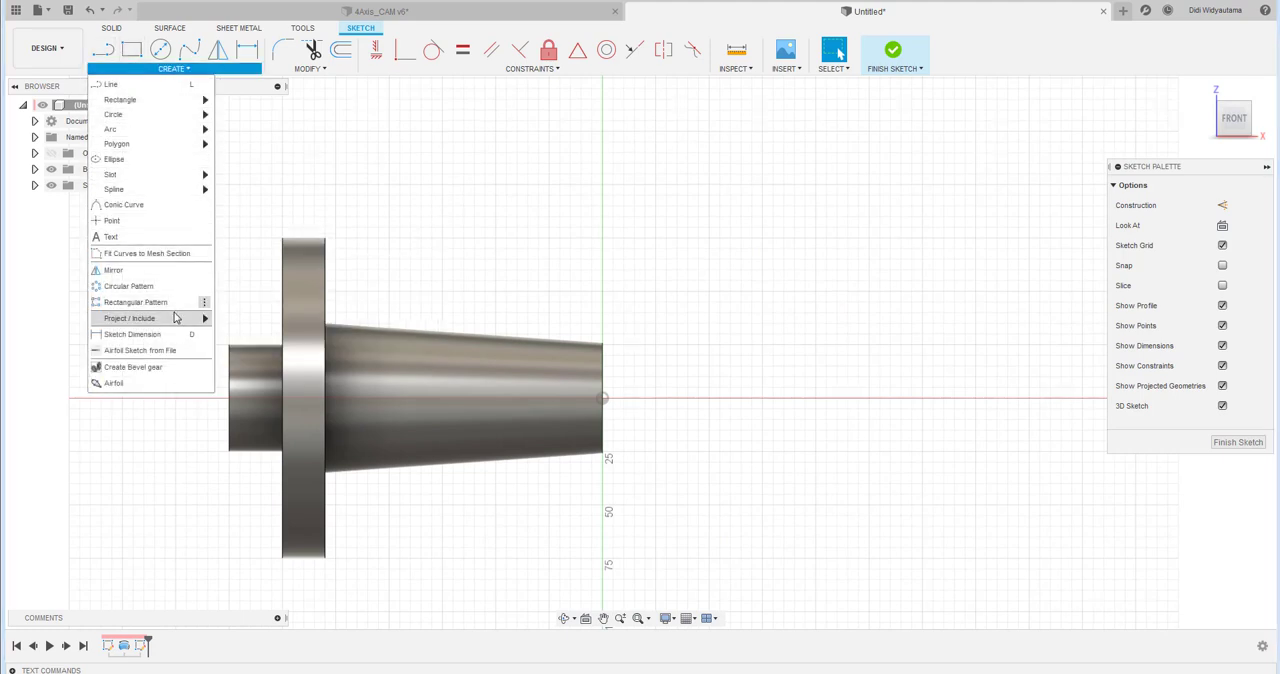
mouse_move(186, 319)
left_click(240, 338)
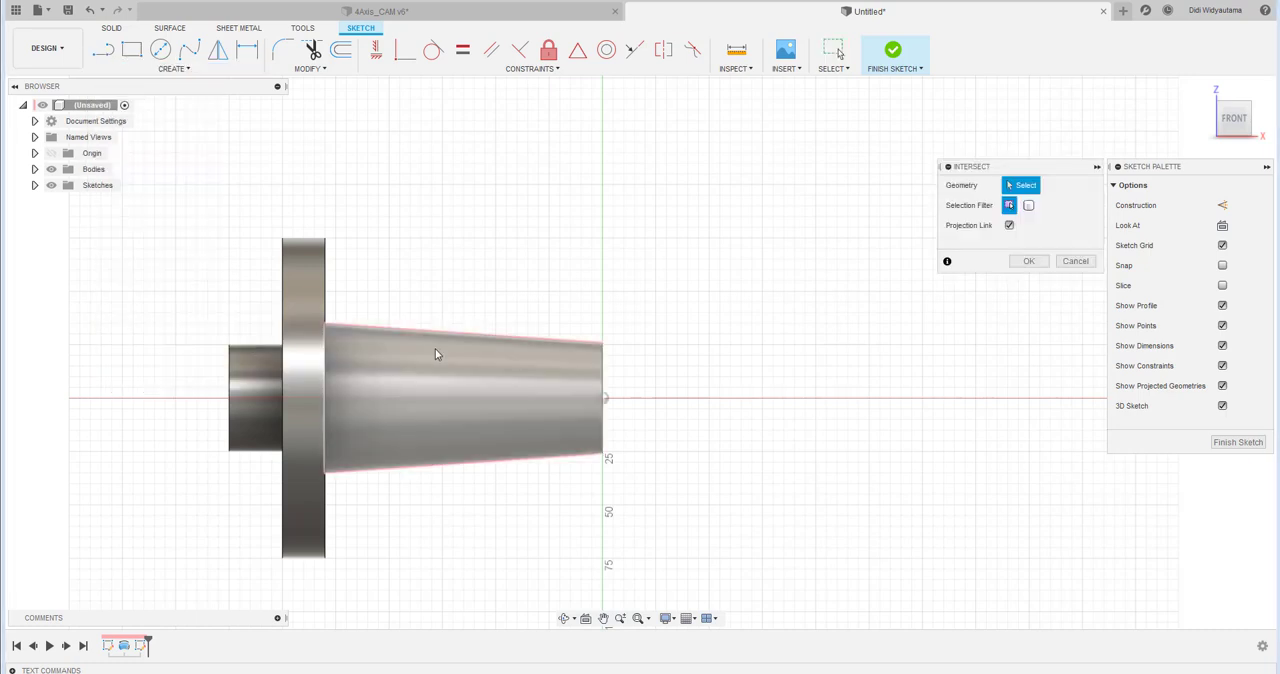
left_click(435, 348)
left_click(1030, 261)
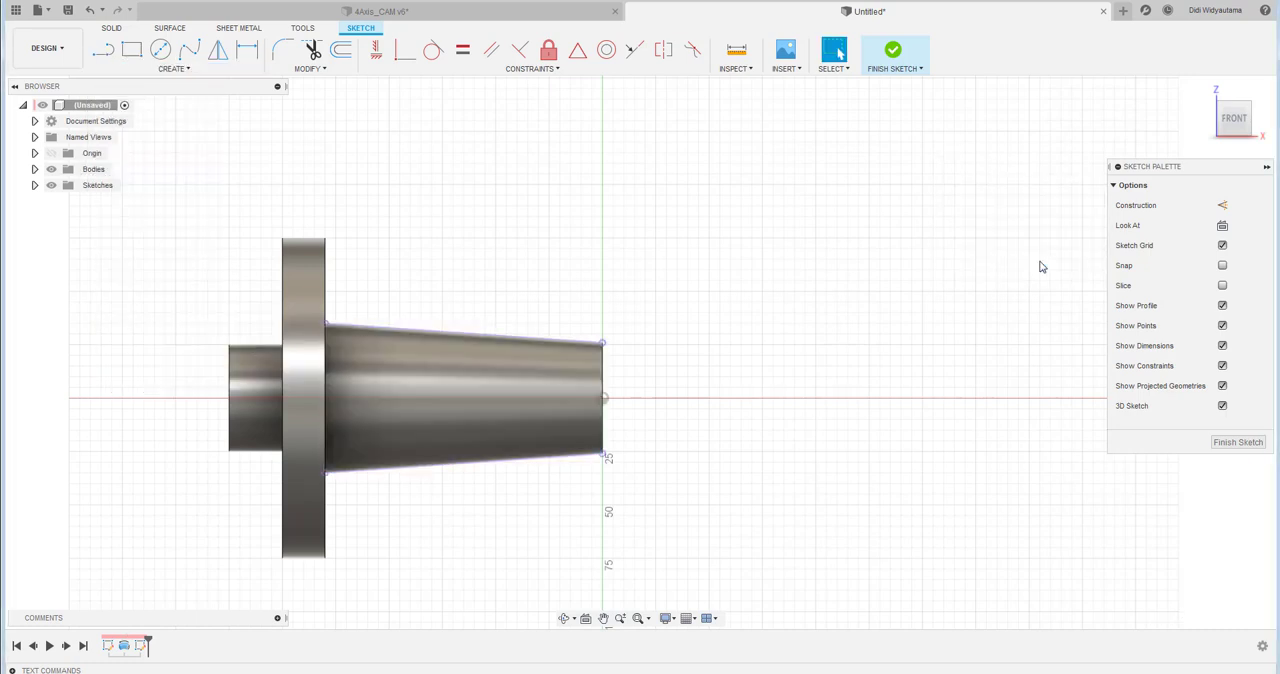
- Draw a three-point arc bulging toward the flange, from the upper tapered edge about 90 mm from the small end to the lower tapered edge
left_click(103, 50)
left_click(173, 68)
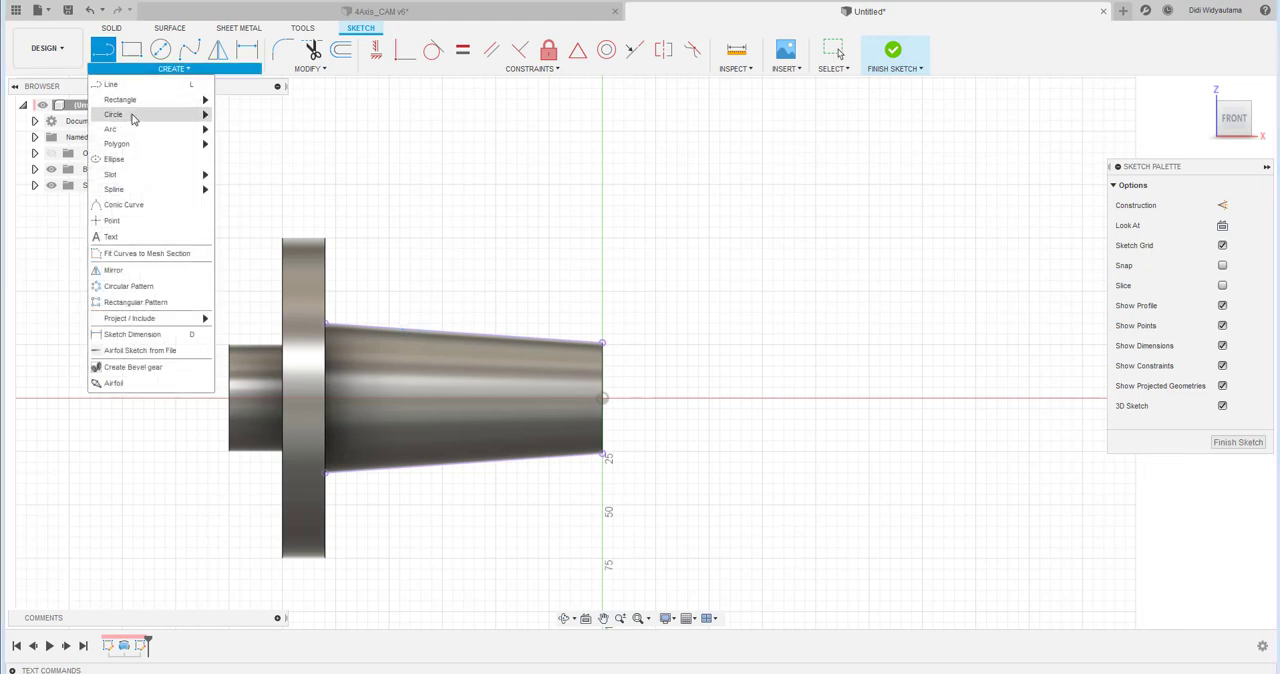
mouse_move(134, 129)
left_click(240, 147)
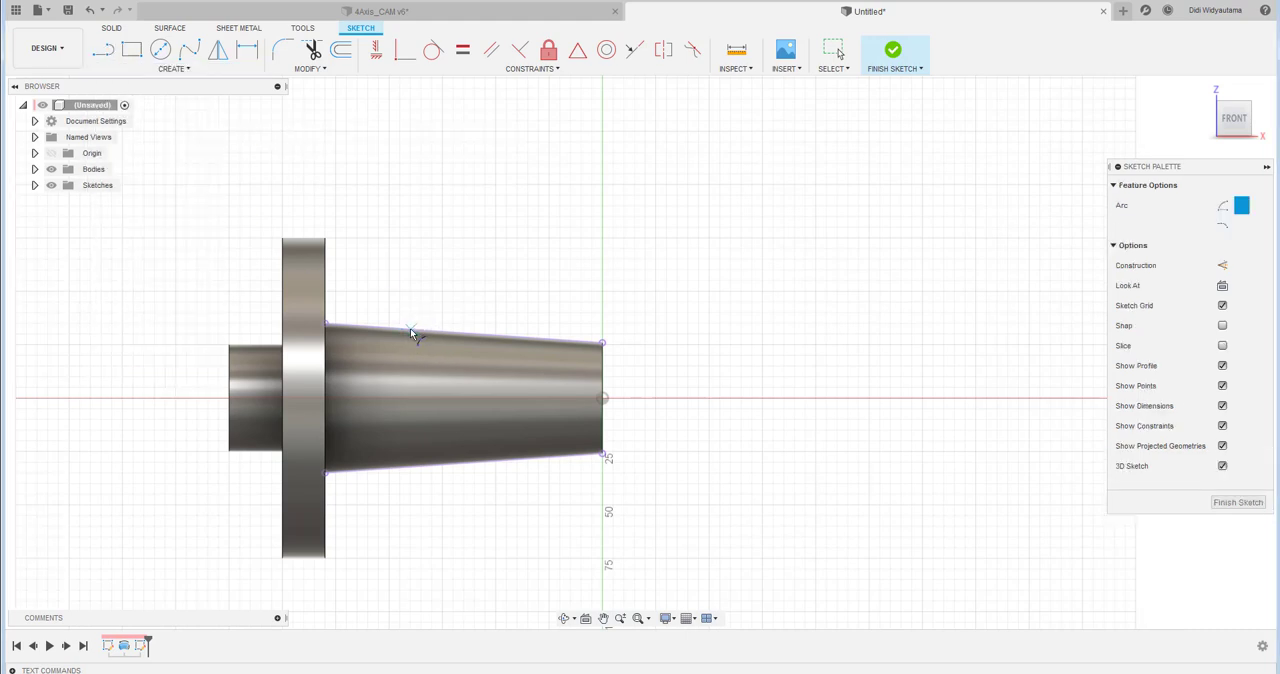
left_click(410, 328)
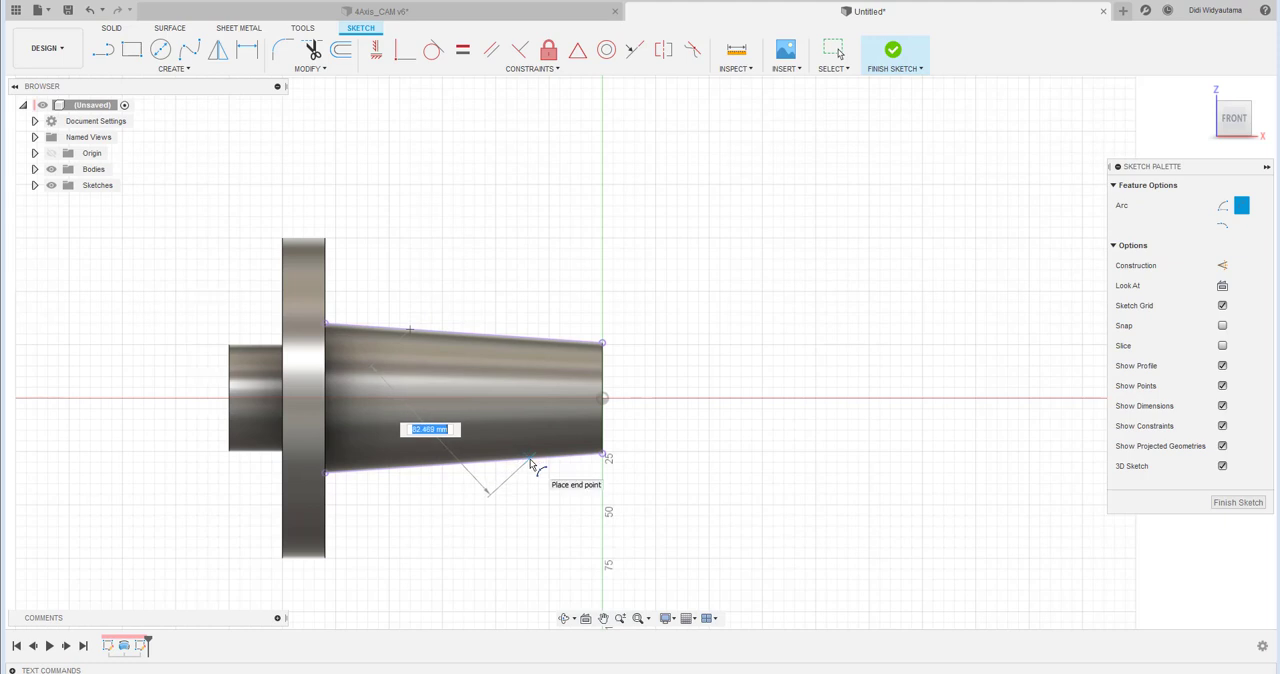
left_click(530, 459)
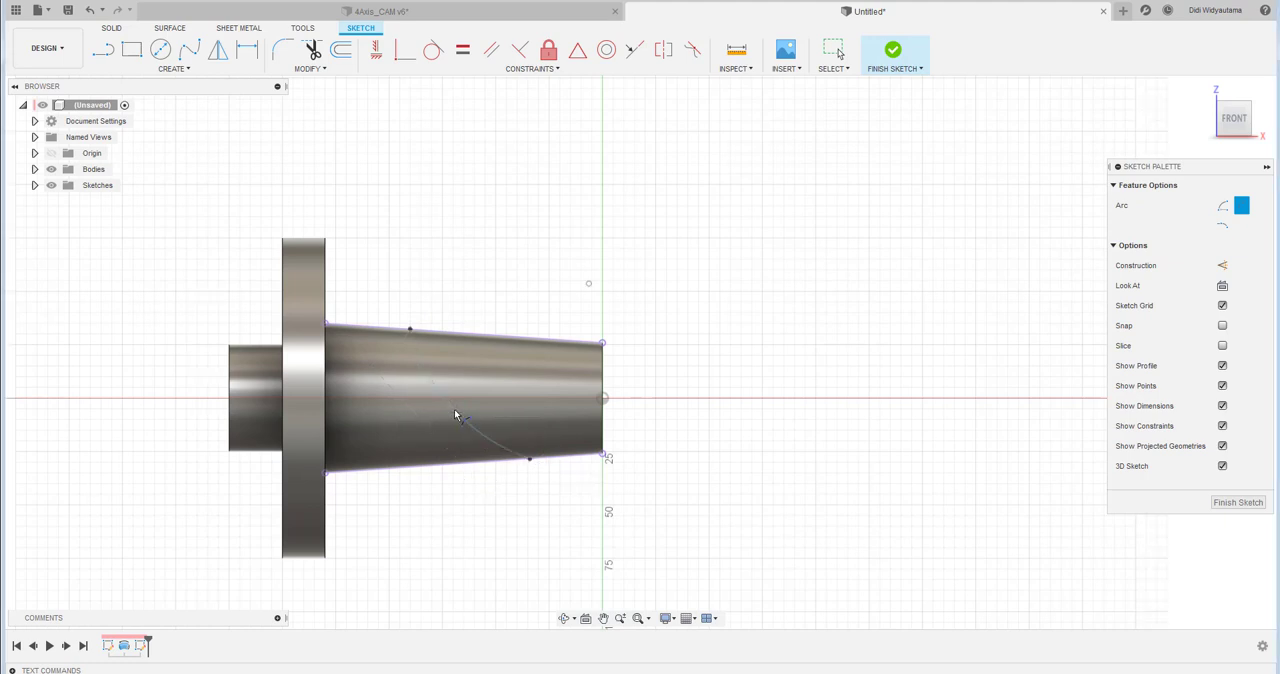
scroll(454, 409, "up", 5)
middle_click_drag(454, 409, 530, 357)
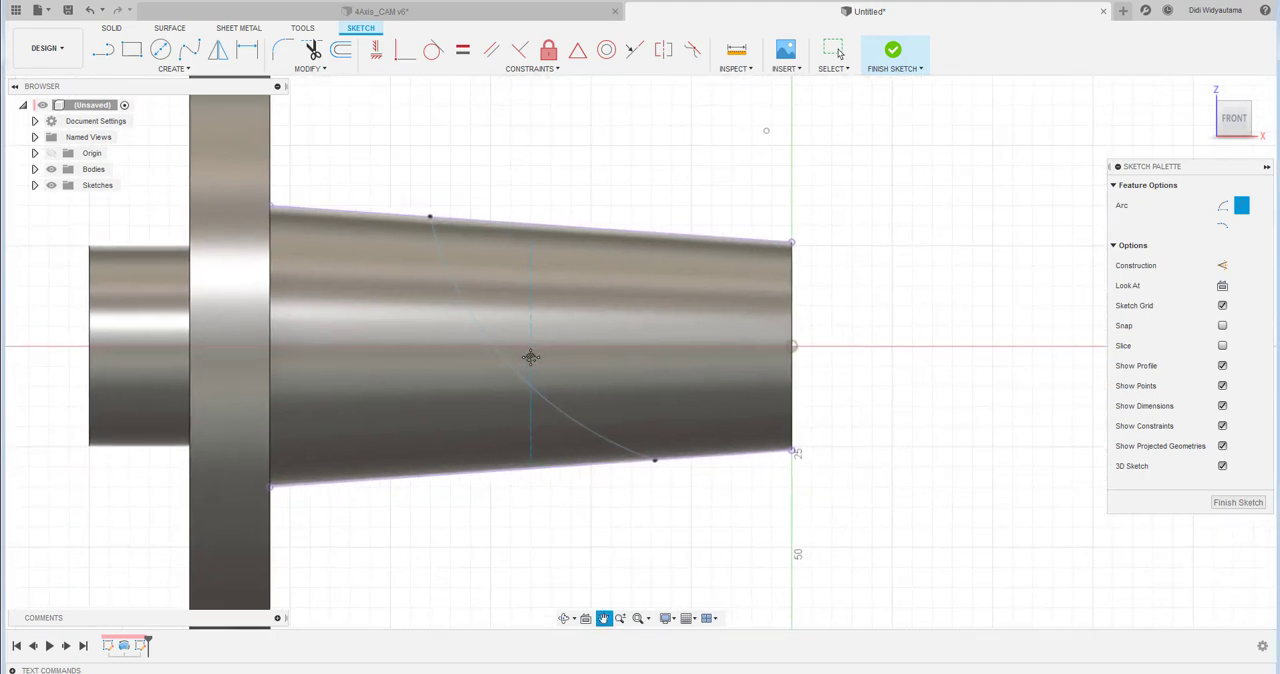
right_click(628, 144)
left_click(660, 144)
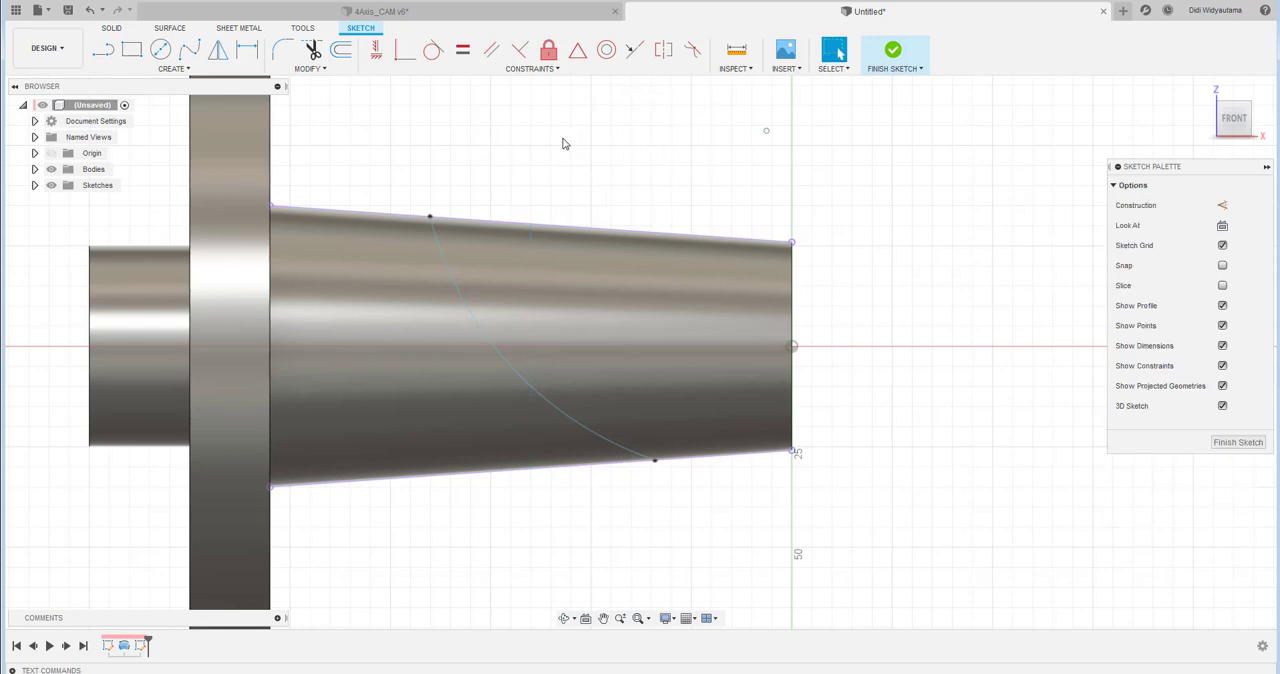
- Dimension the arc's upper endpoint 88 mm from the small end face
left_click(248, 51)
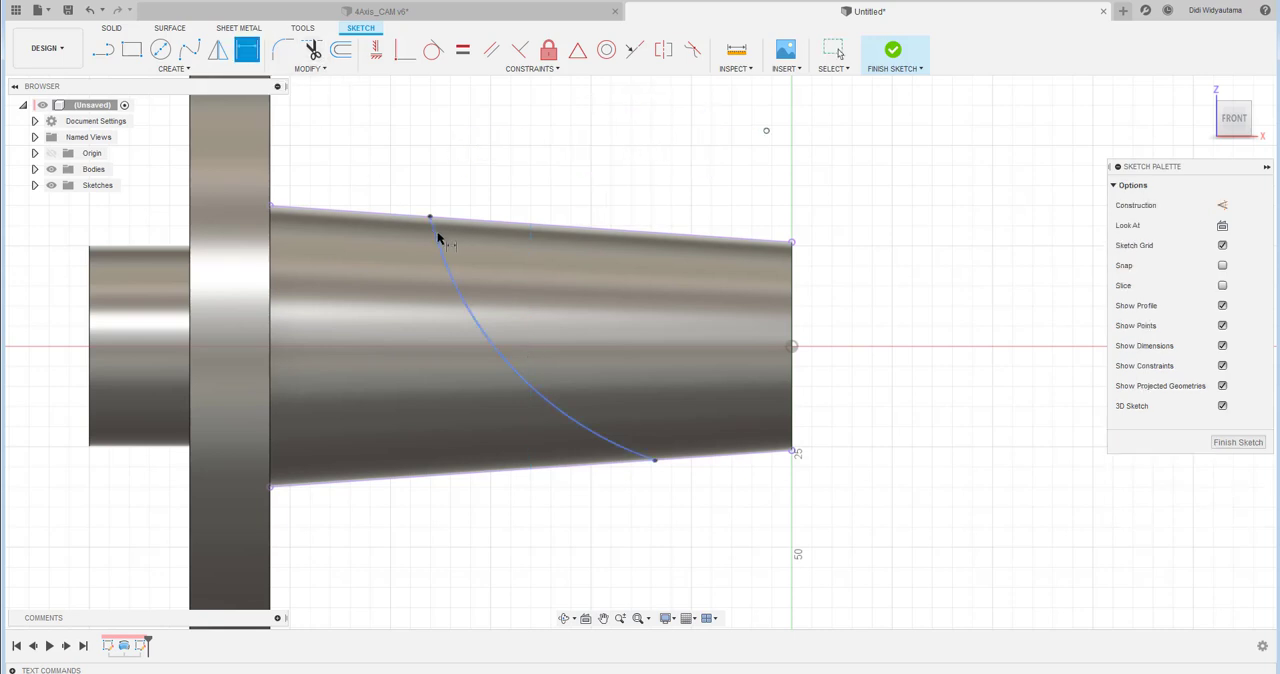
left_click(431, 219)
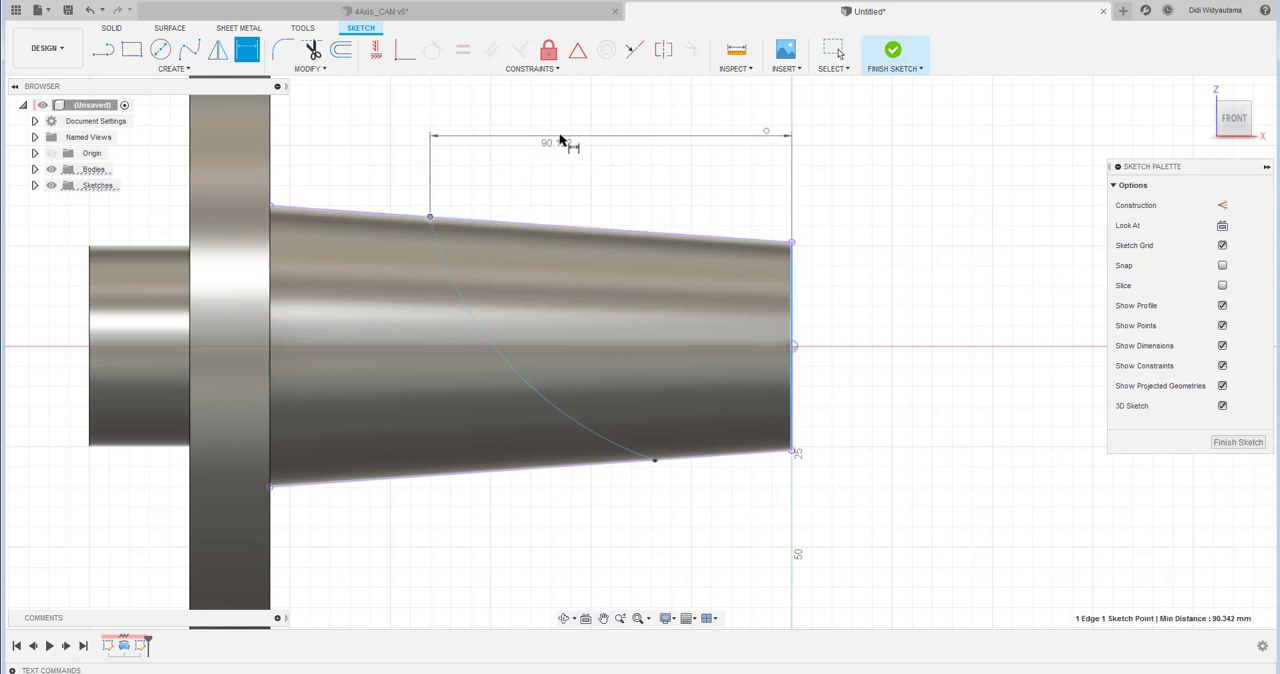
left_click(563, 141)
key("Return")
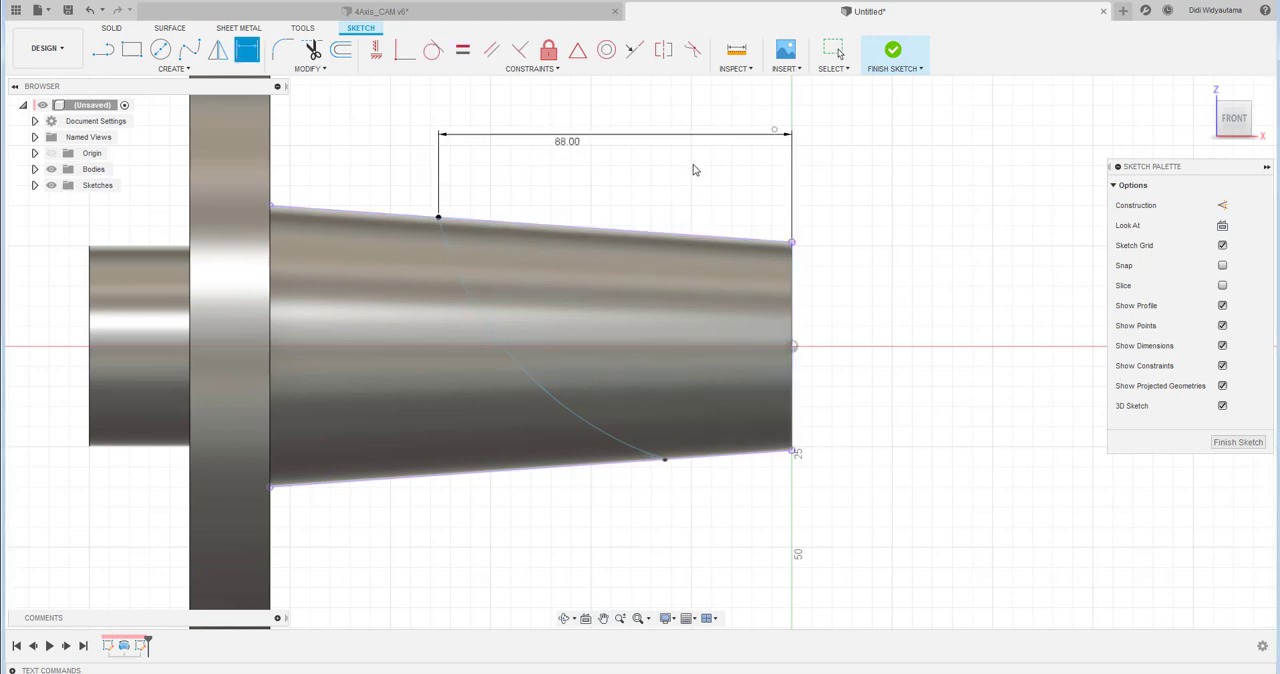
- Dimension the arc's lower endpoint 21 mm from the small end face
left_click(793, 436)
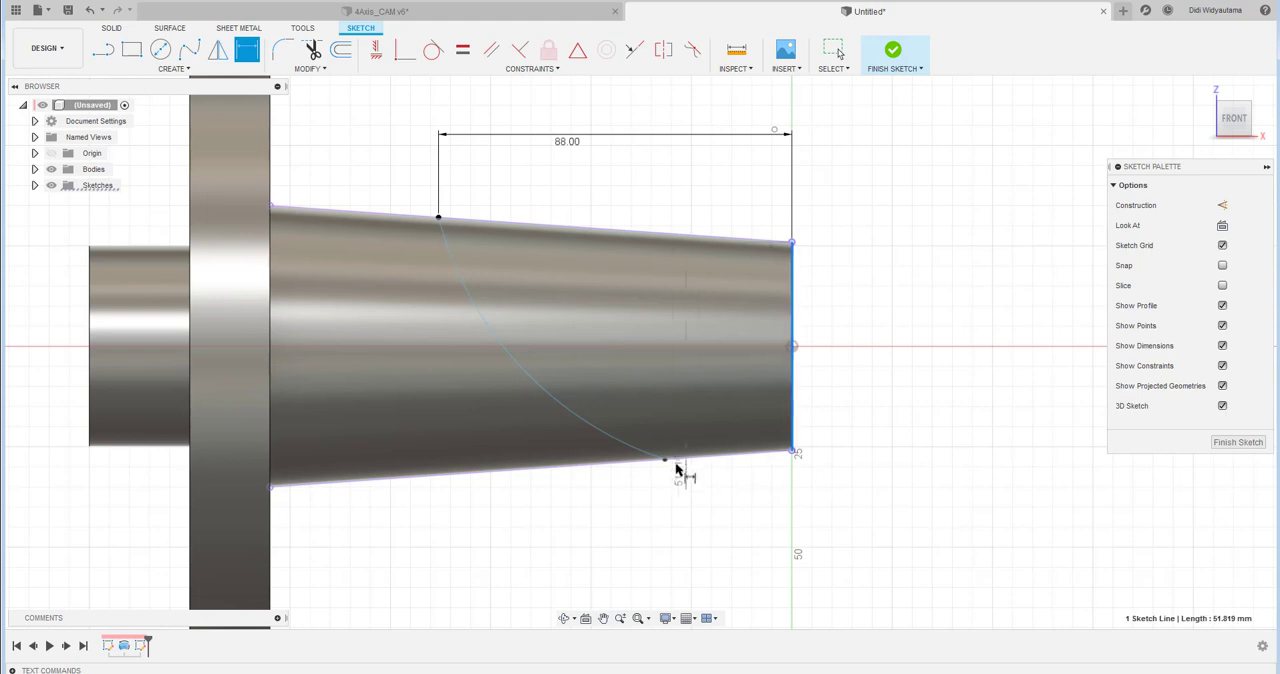
left_click(666, 461)
left_click(740, 505)
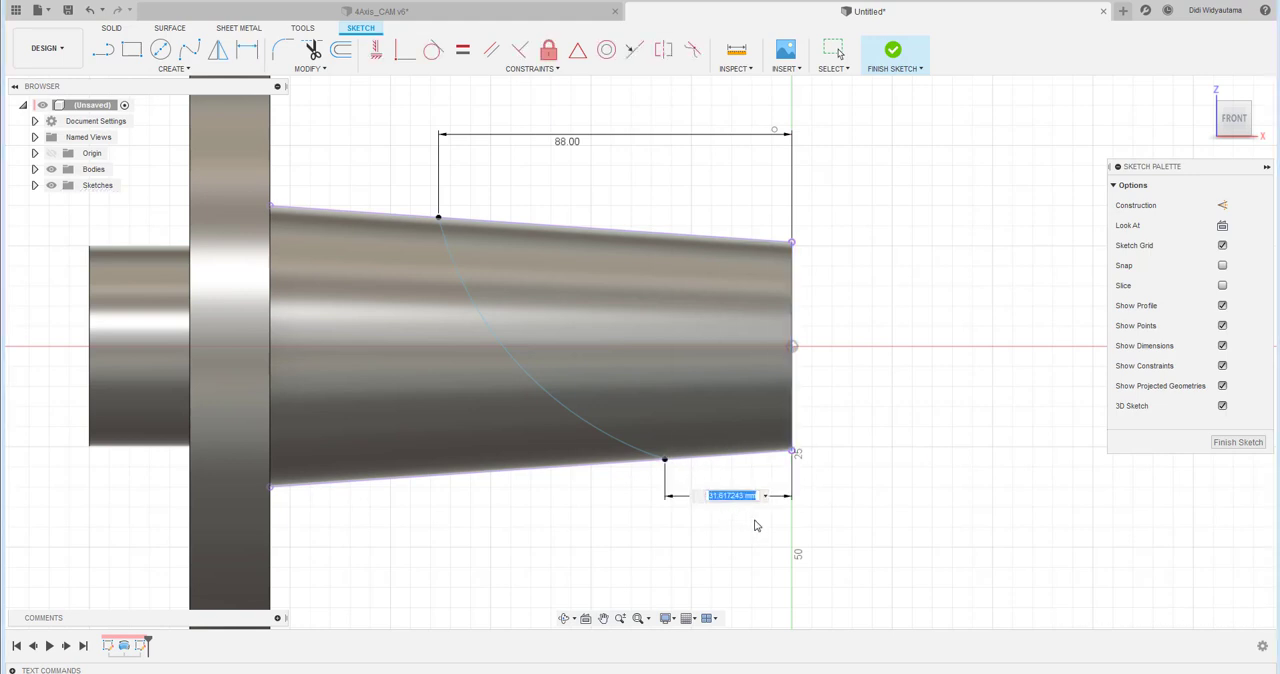
key("Return")
key("Escape")
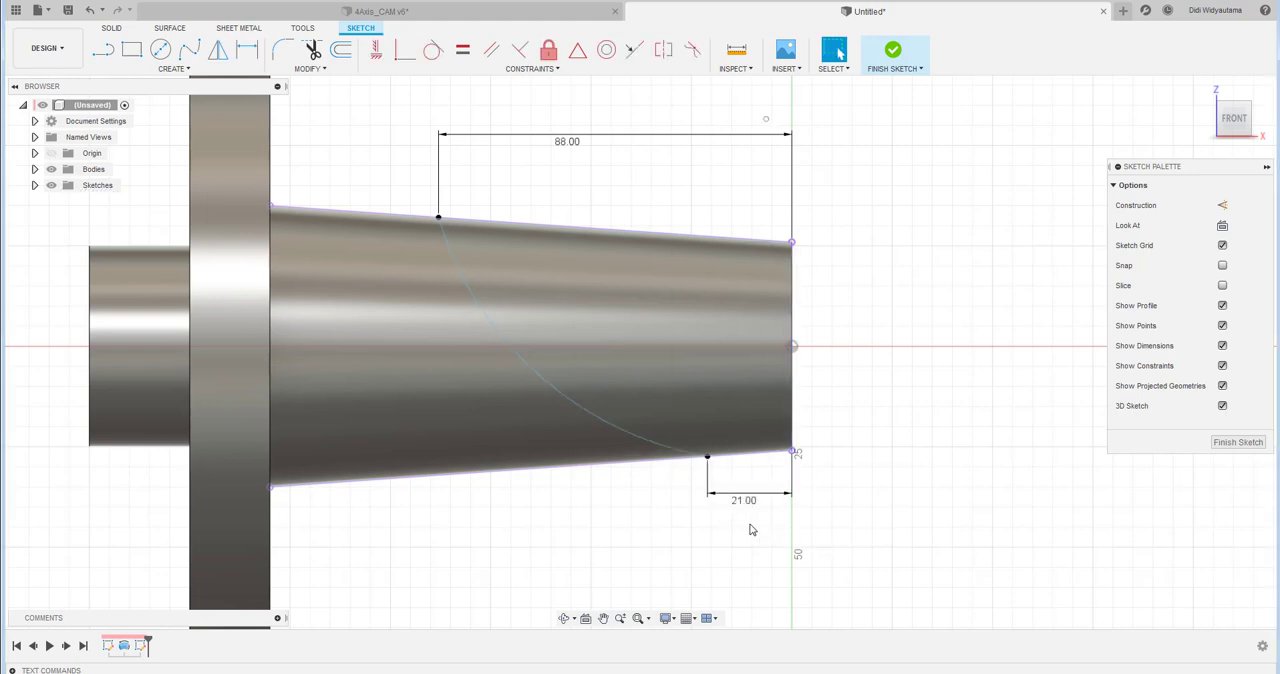
- Set the arc's radius to 68.4 mm and finish the sketch
left_click(255, 60)
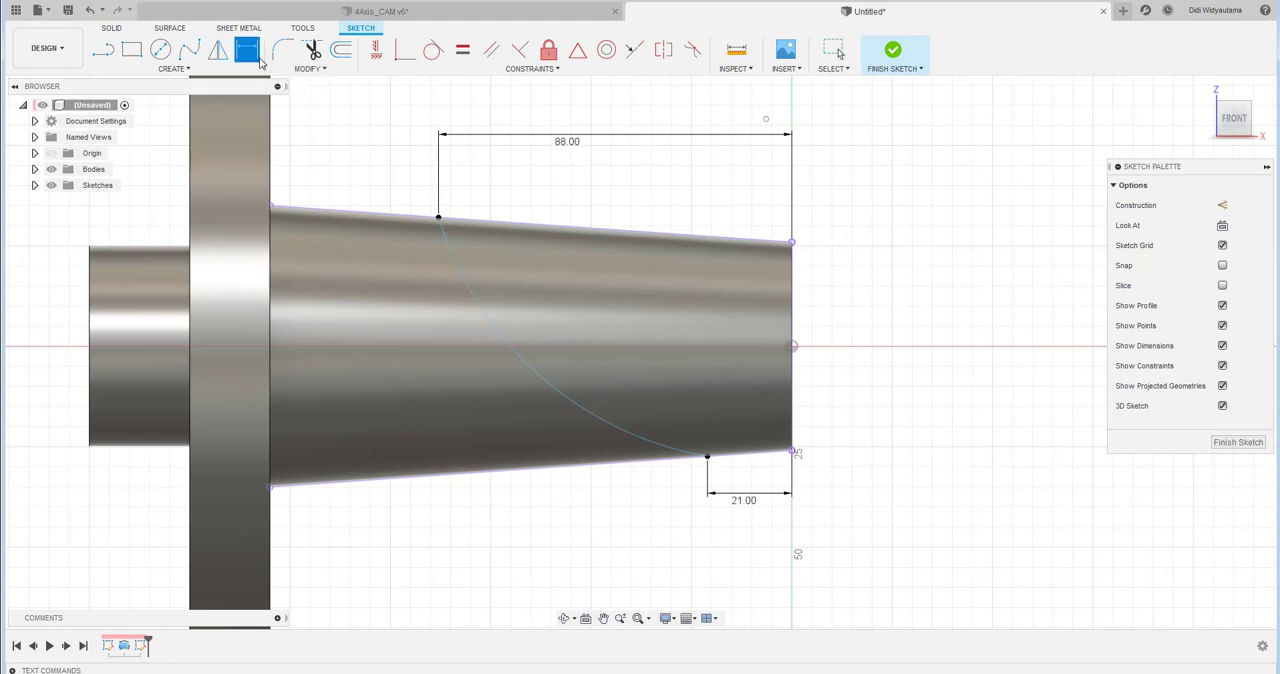
left_click(493, 333)
left_click(573, 294)
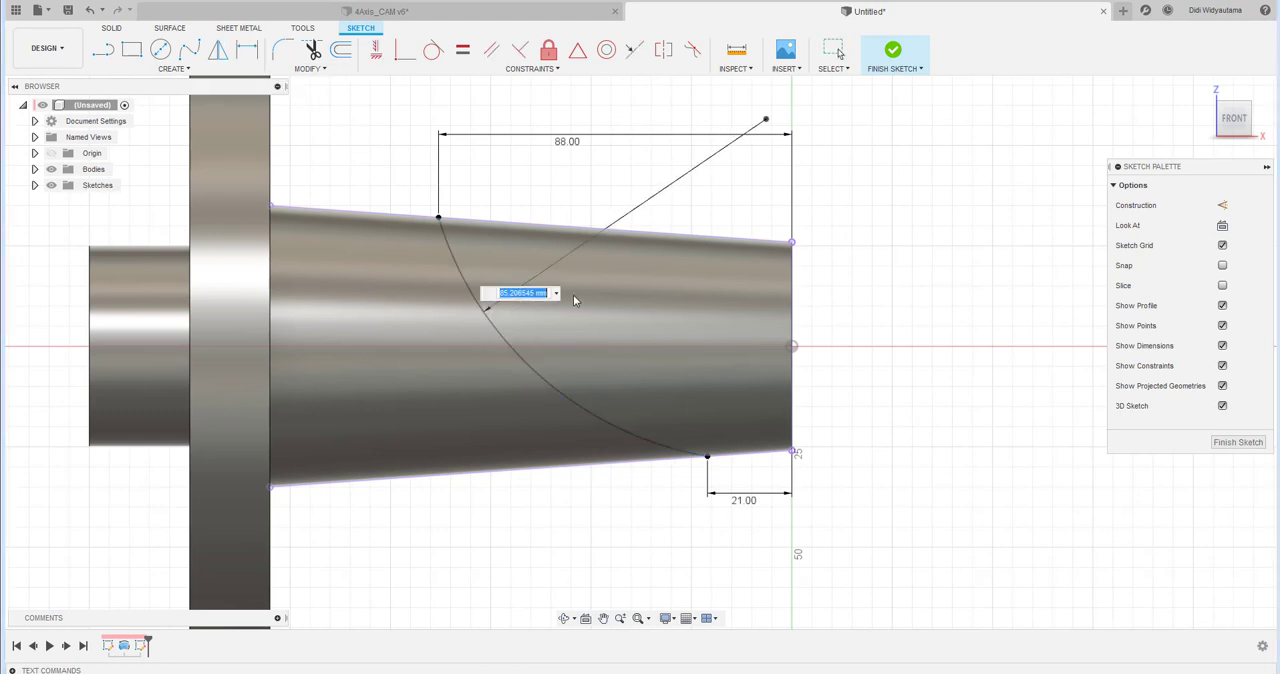
type("68.4")
key("Return")
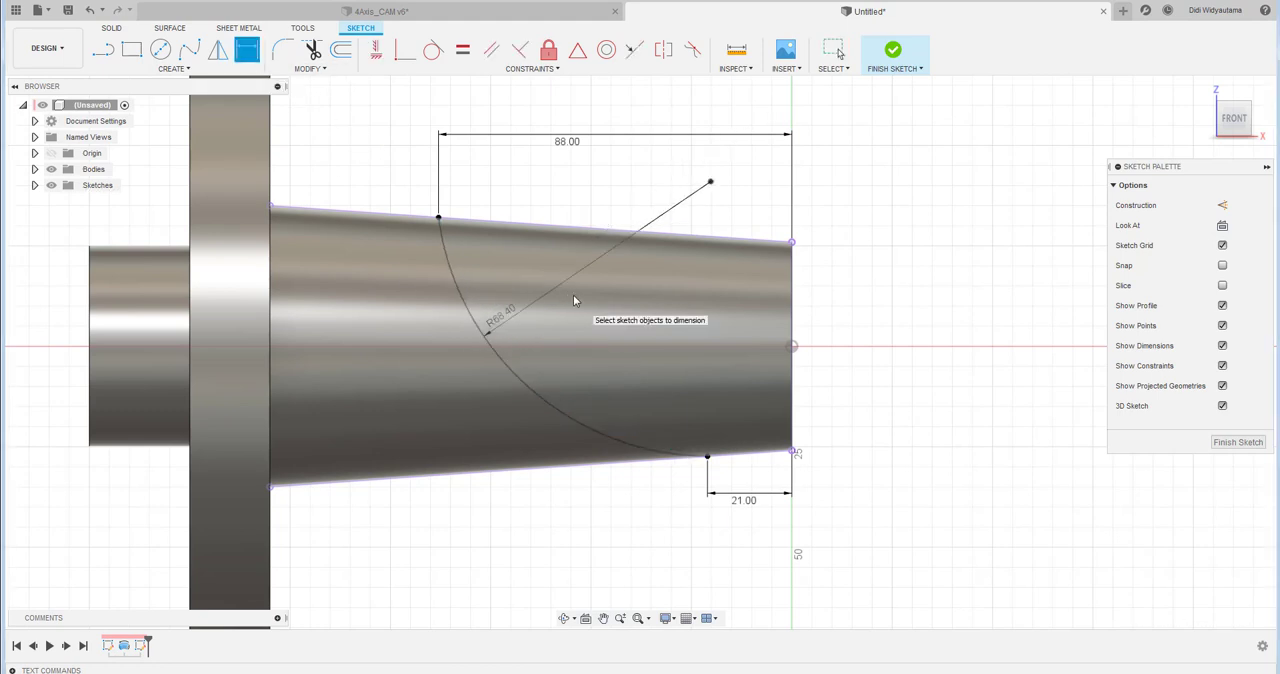
left_click(893, 52)
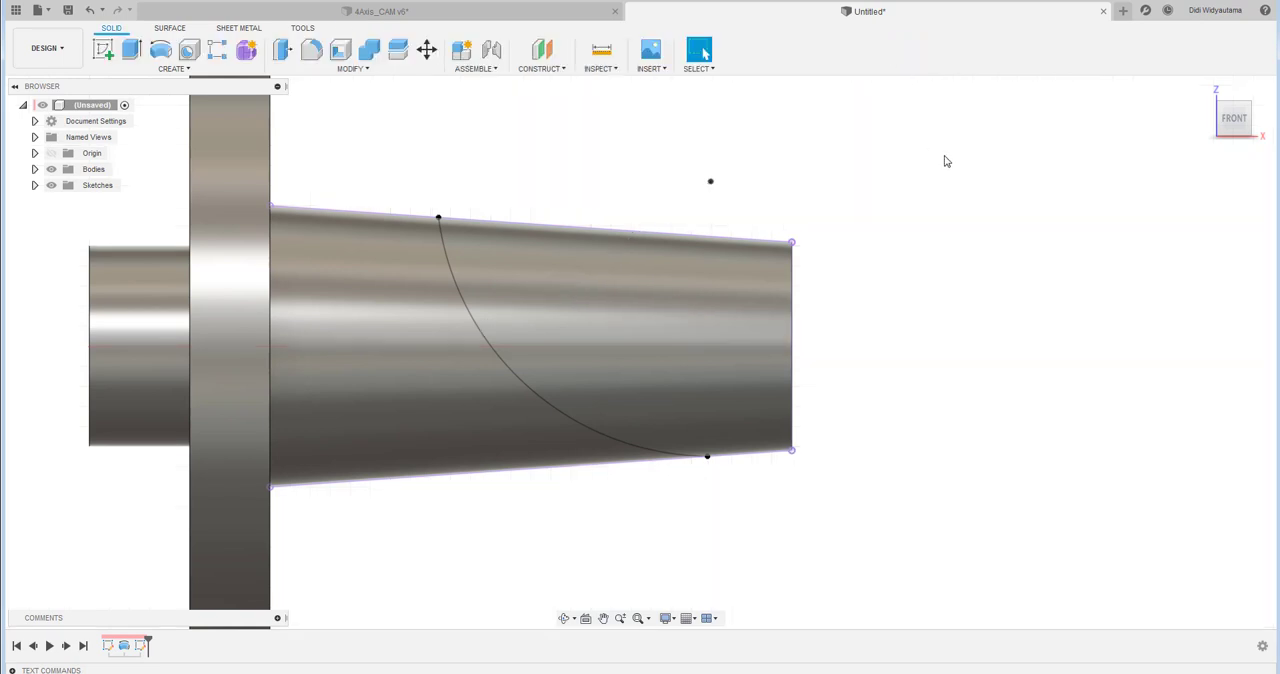
- Split the tapered face with the sketched arc, using the Along Vector split type with the front origin plane as projection direction
left_click(370, 70)
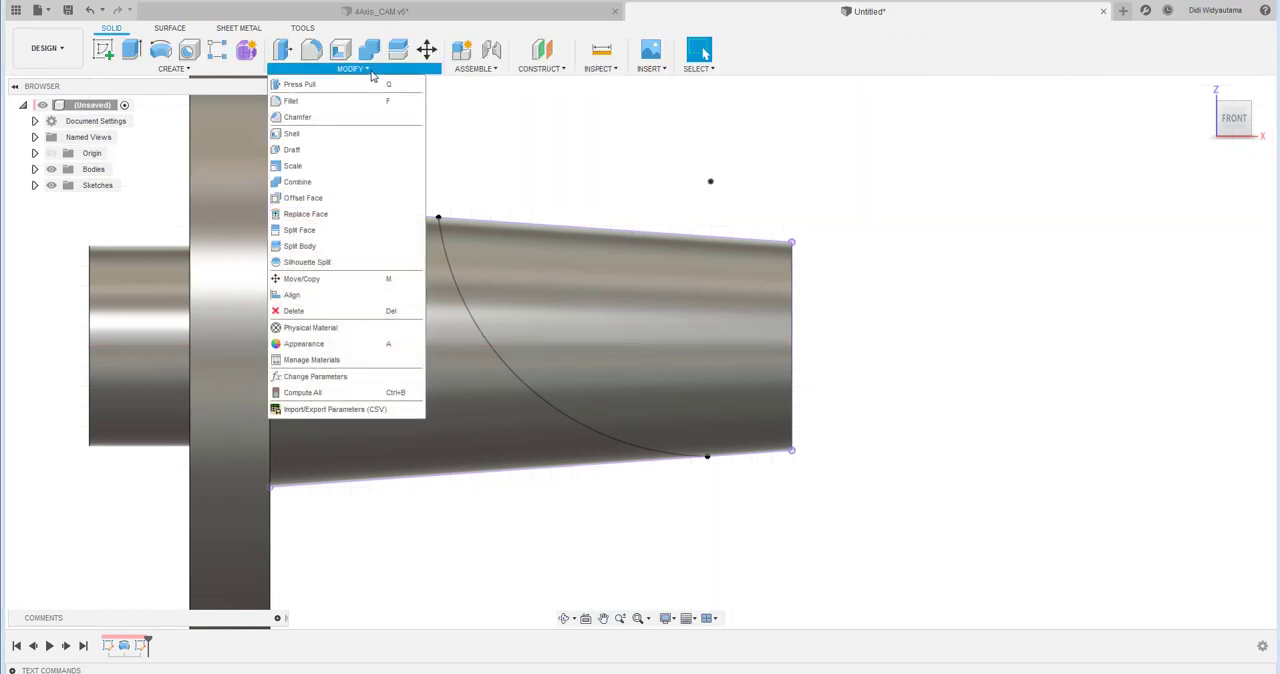
left_click(364, 232)
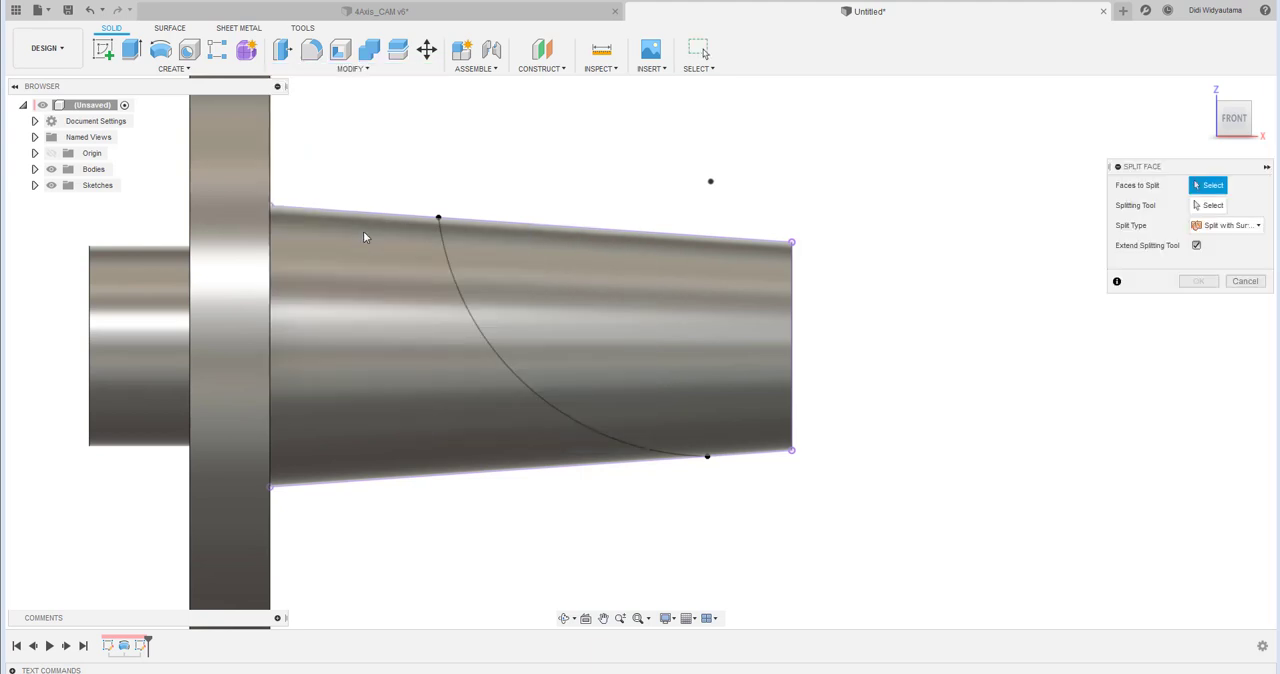
left_click(669, 281)
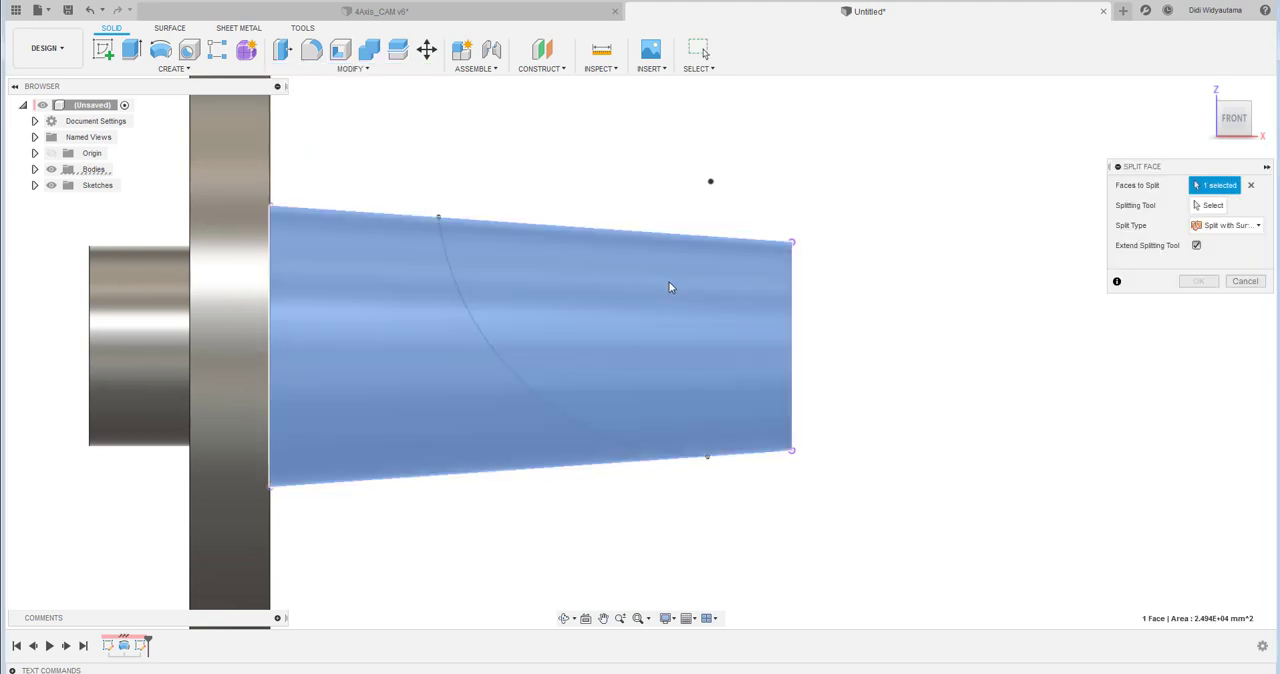
left_click(1210, 207)
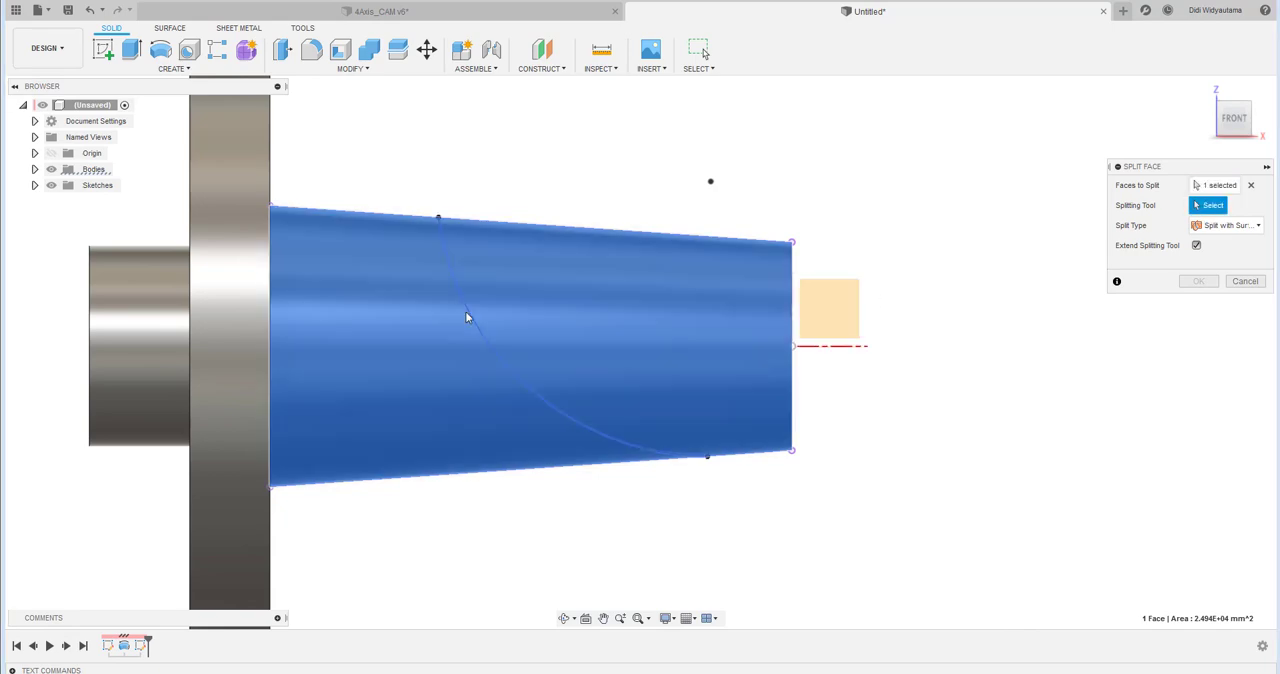
left_click(466, 314)
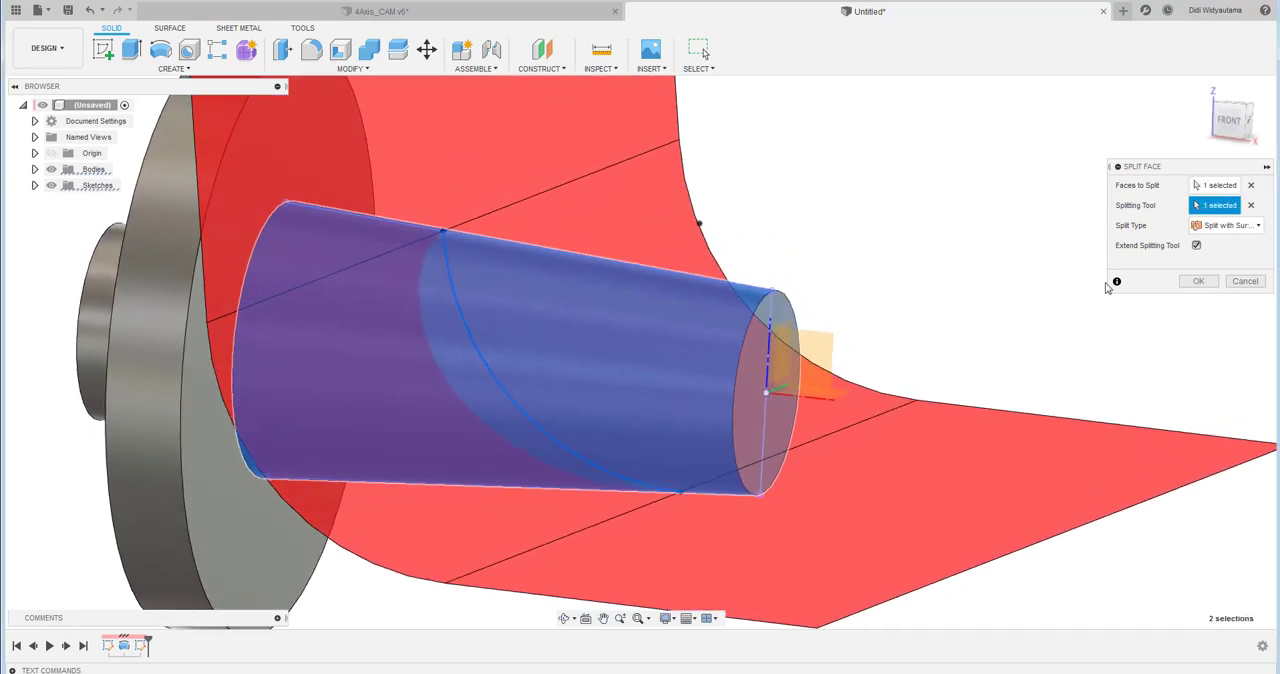
left_click(1237, 228)
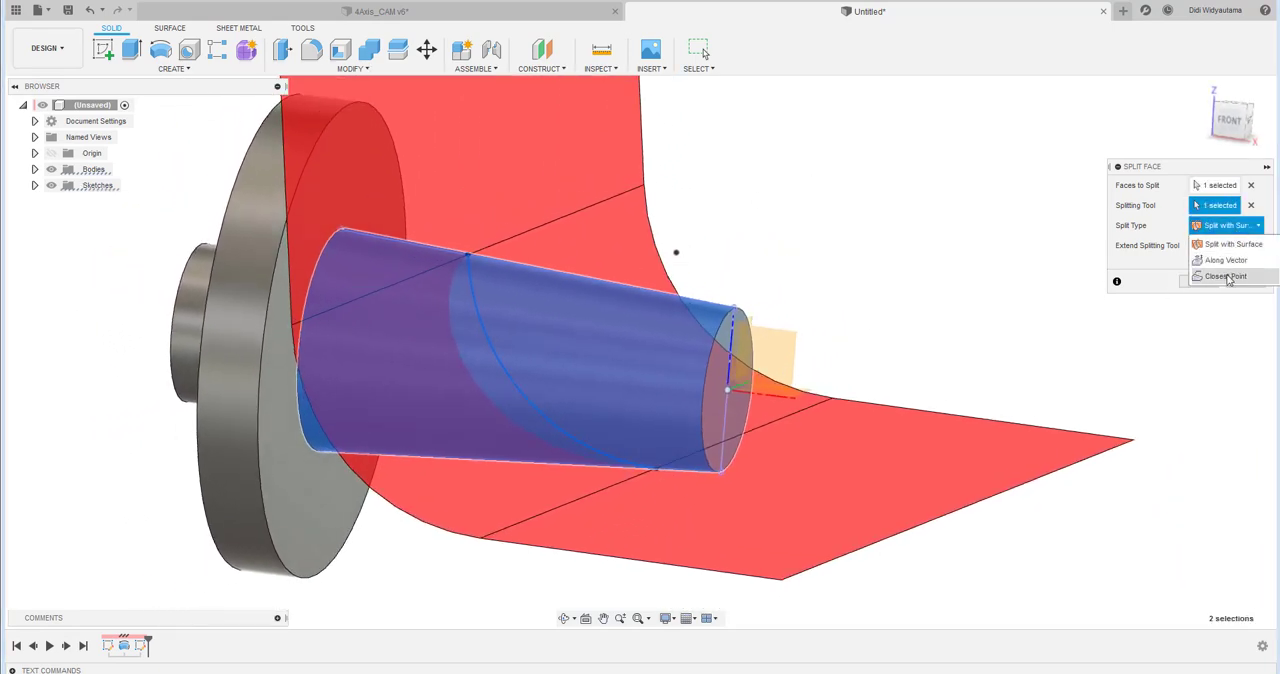
left_click(1233, 272)
middle_click_drag(788, 359, 772, 350, "shift")
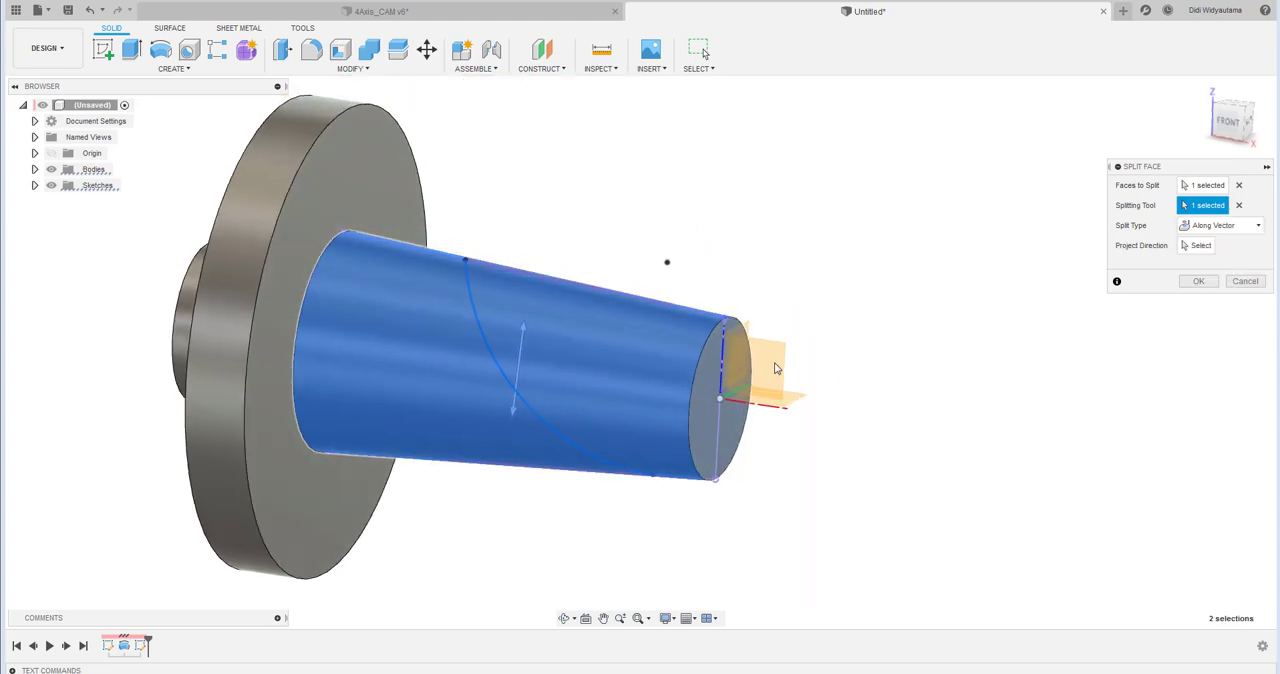
left_click(1200, 245)
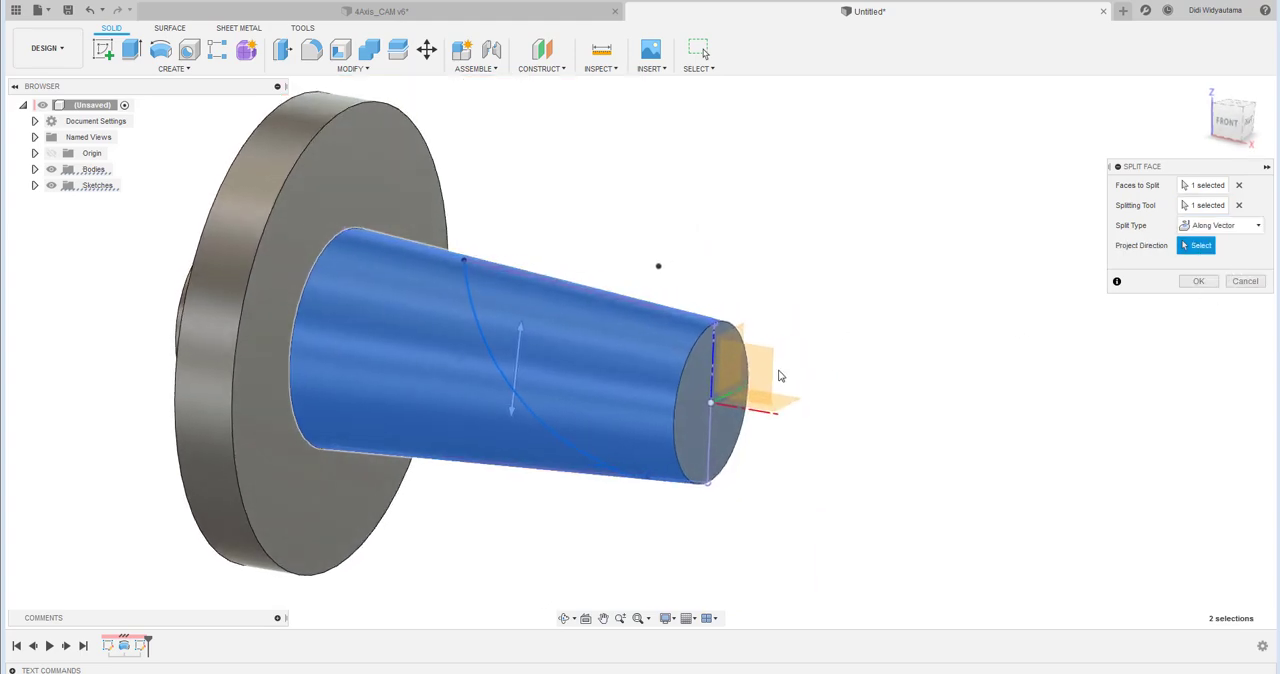
left_click(744, 378)
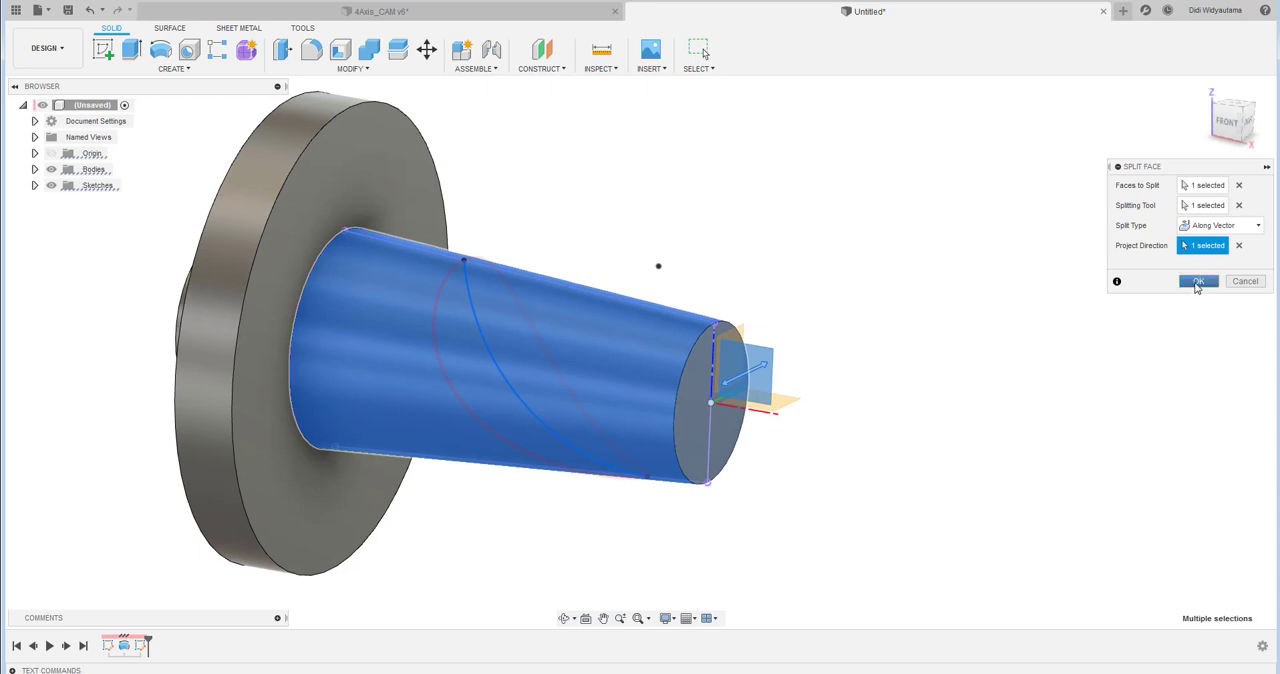
left_click(1197, 282)
- Offset the split portion of the tapered face at the small end by -3.9 mm
middle_click_drag(1194, 286, 1250, 152, "shift")
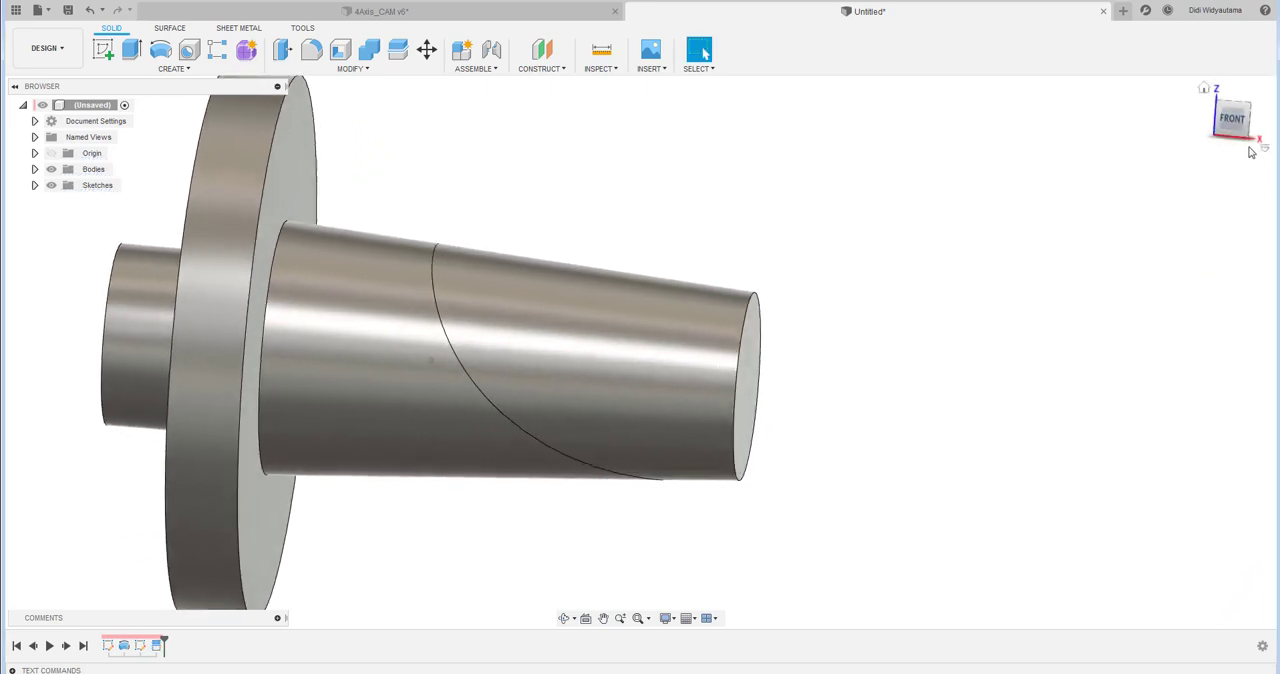
left_click(1230, 119)
middle_click_drag(949, 323, 1006, 243)
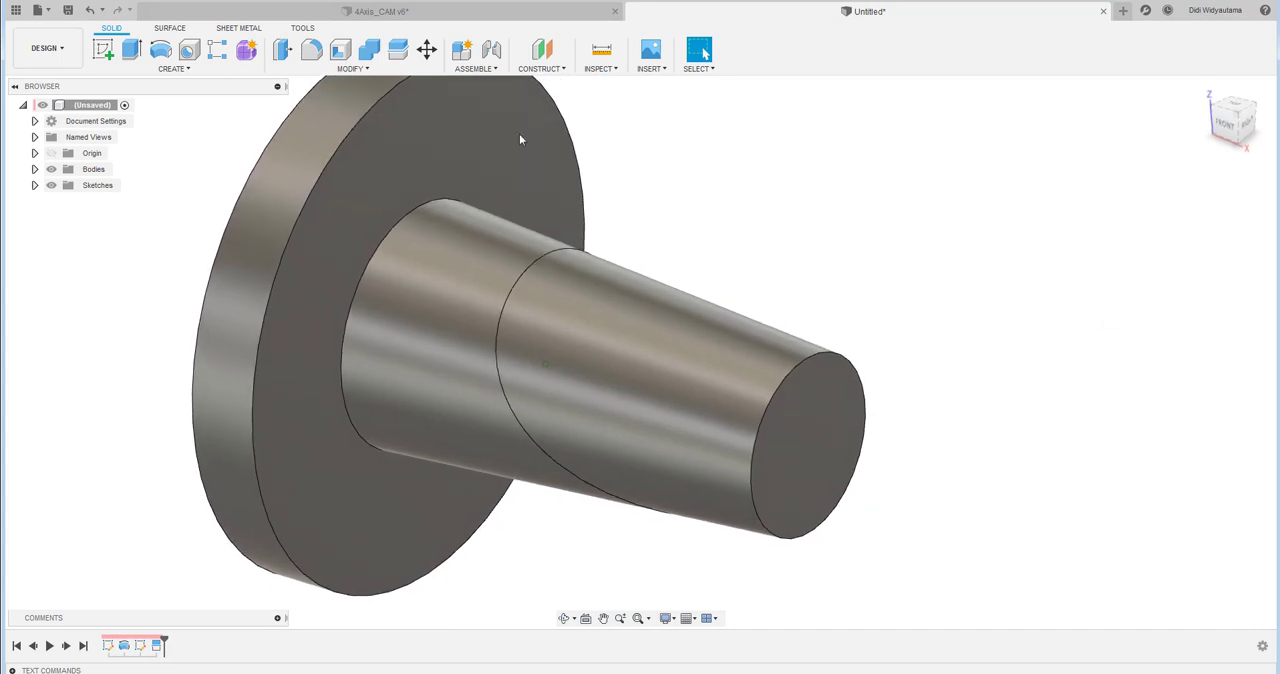
left_click(281, 49)
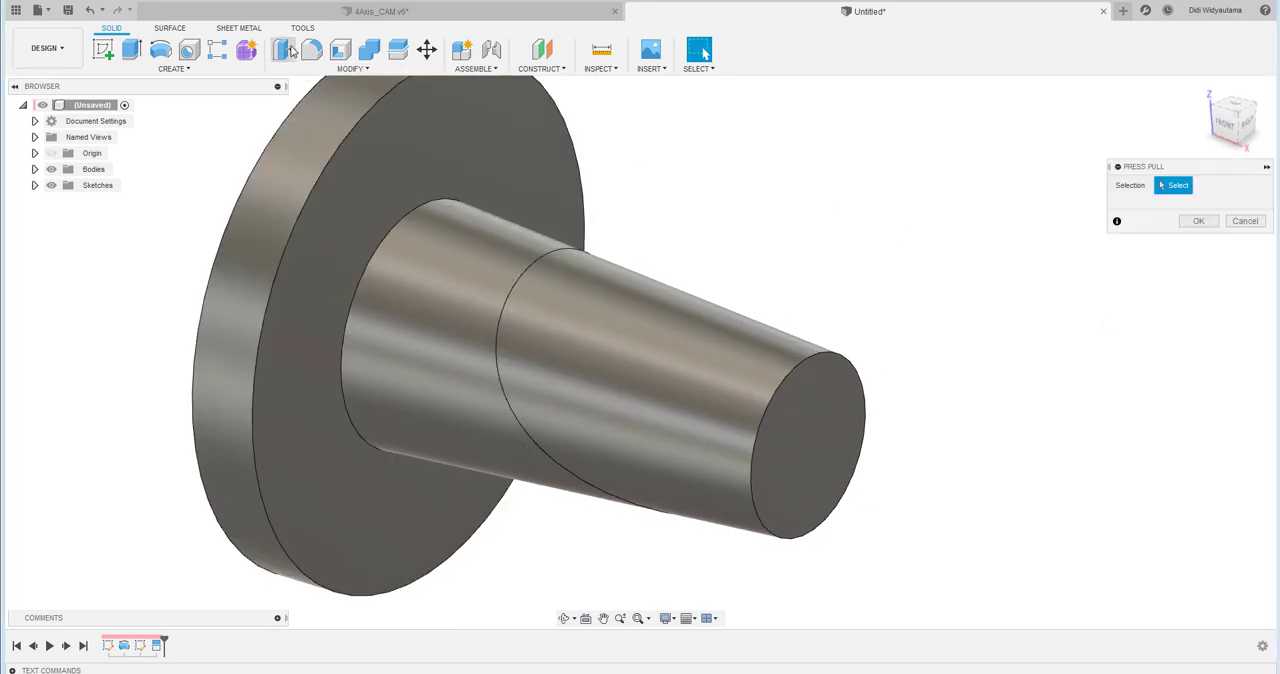
left_click(645, 289)
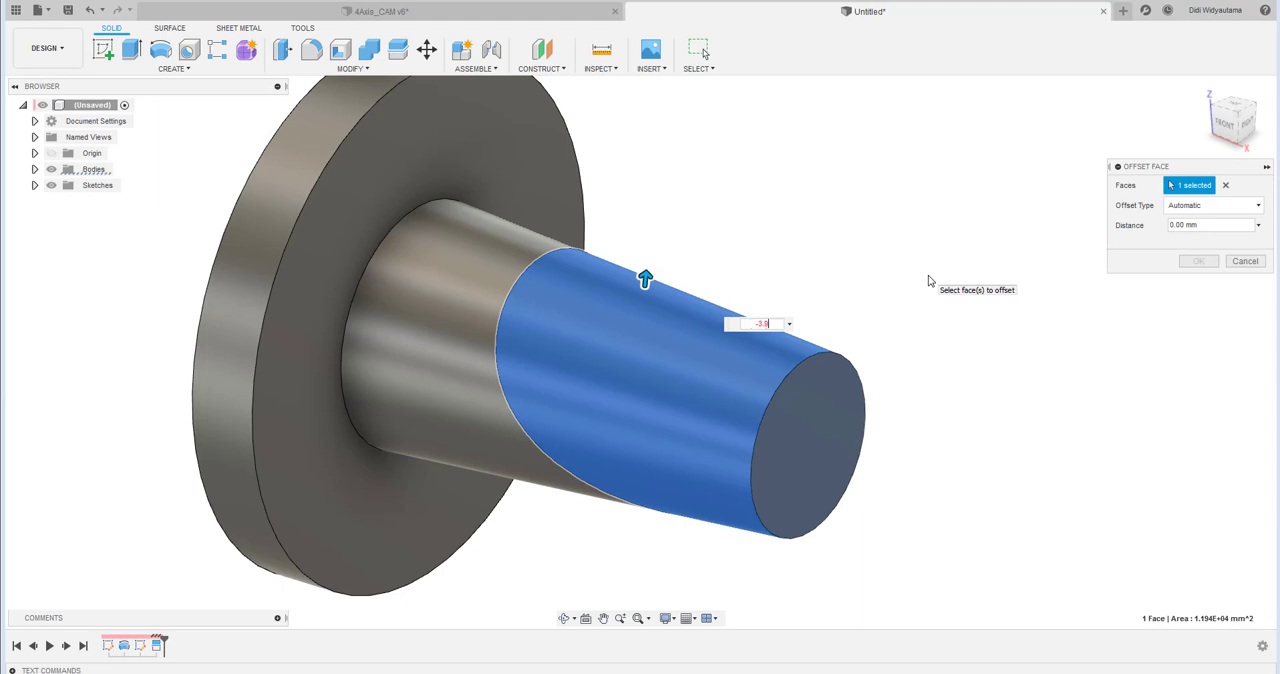
type("-3.9")
key("Return")
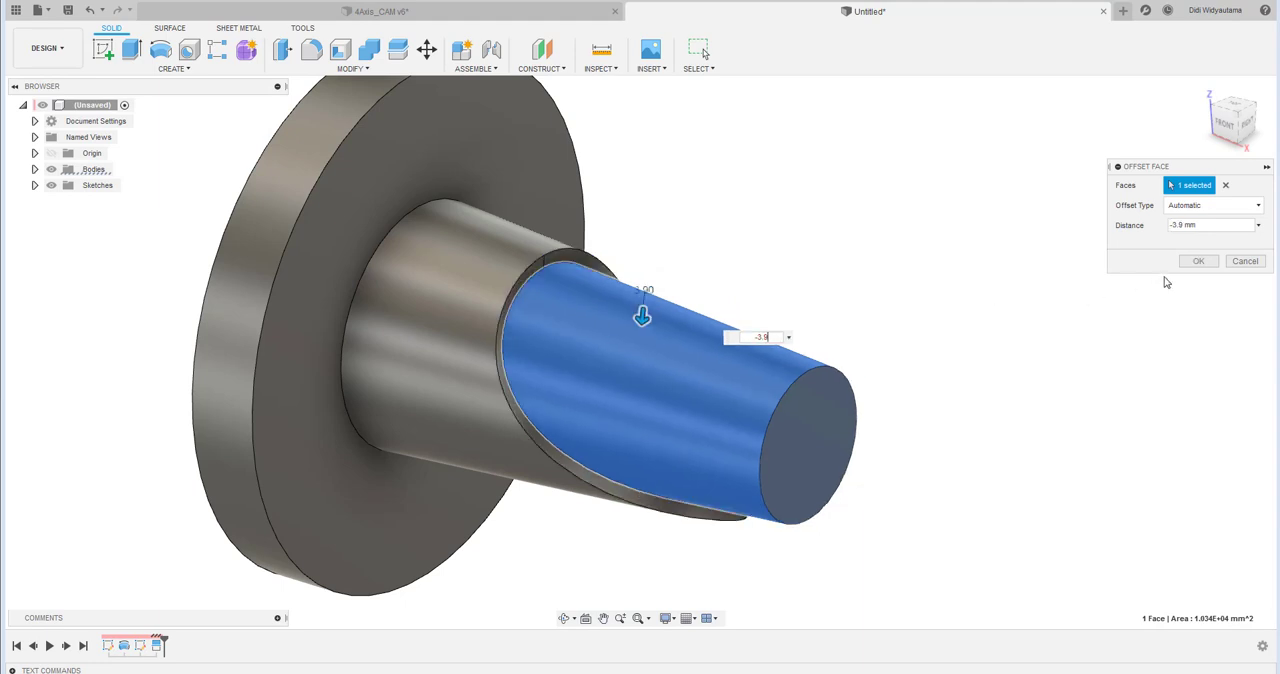
left_click(1188, 266)
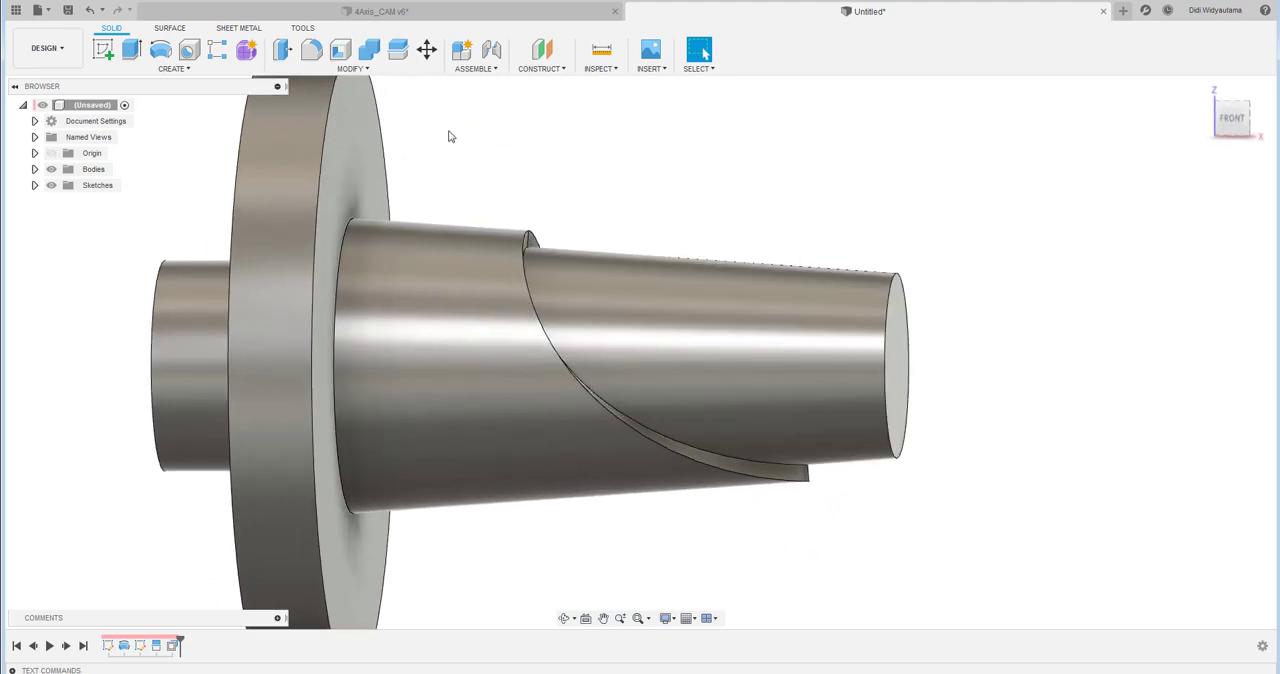
- Fillet the inner edge where the recessed tapered face meets the curved step with a 3 mm constant radius
left_click(355, 70)
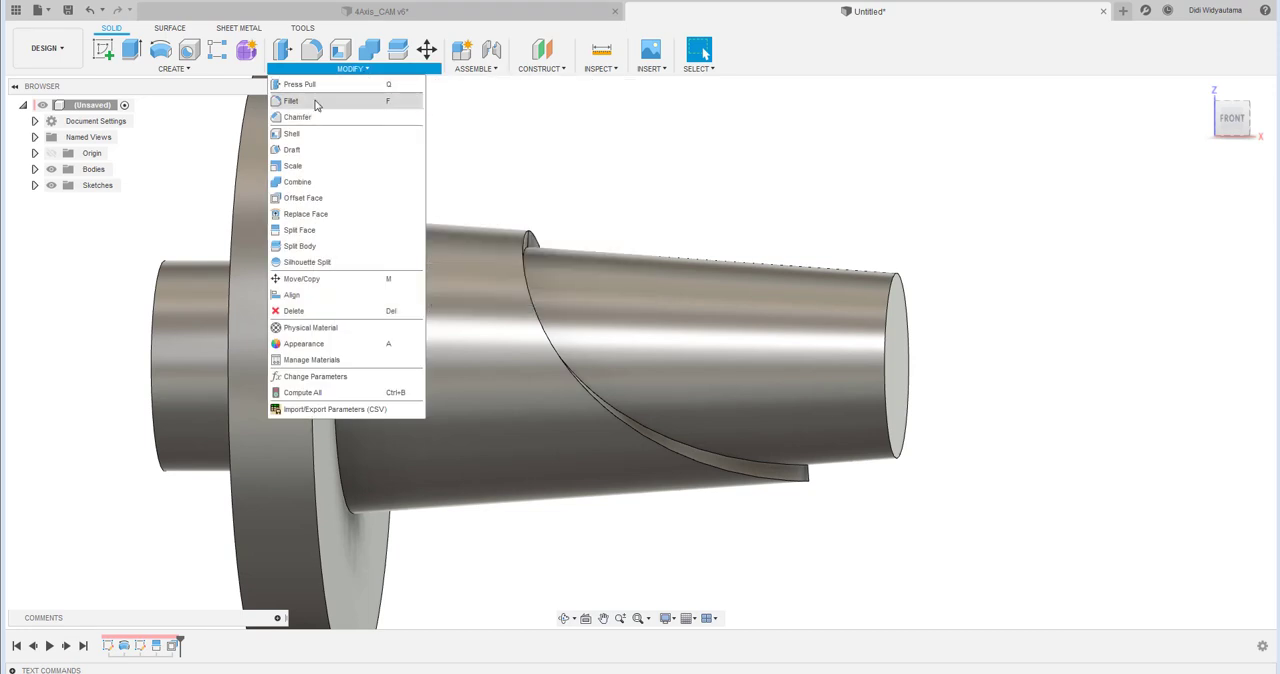
left_click(312, 105)
middle_click_drag(666, 220, 528, 266, "shift")
left_click(528, 266)
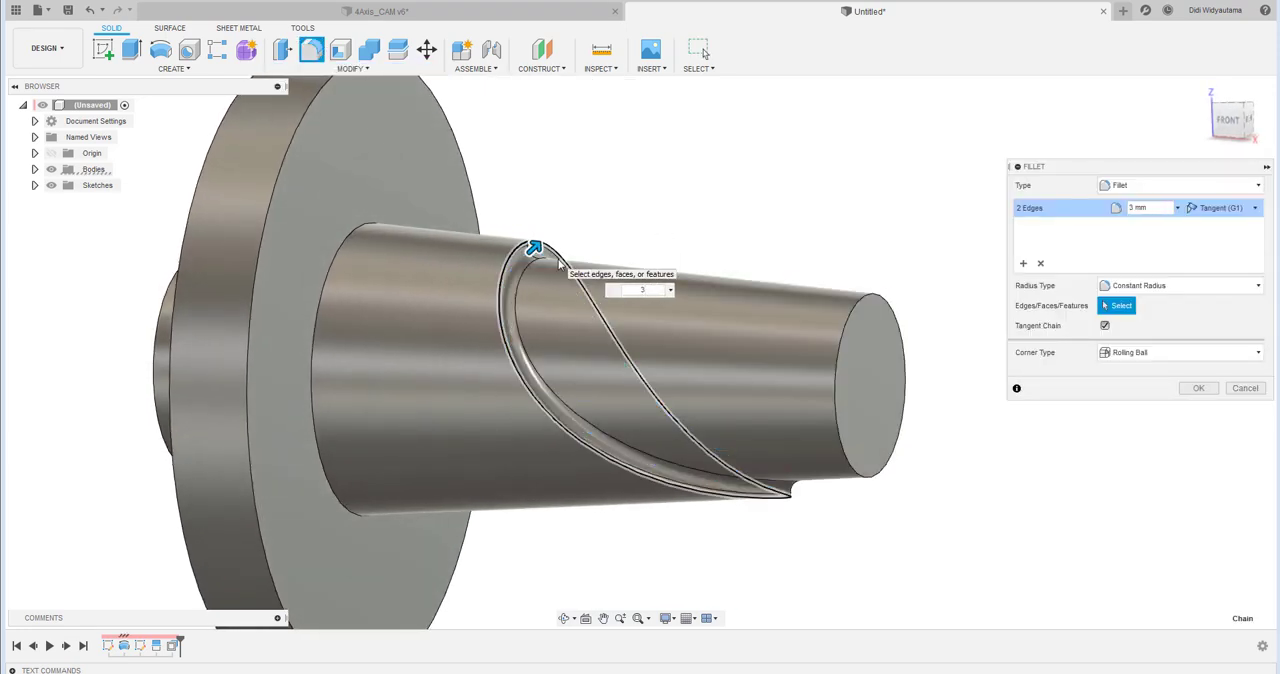
left_click(1210, 391)
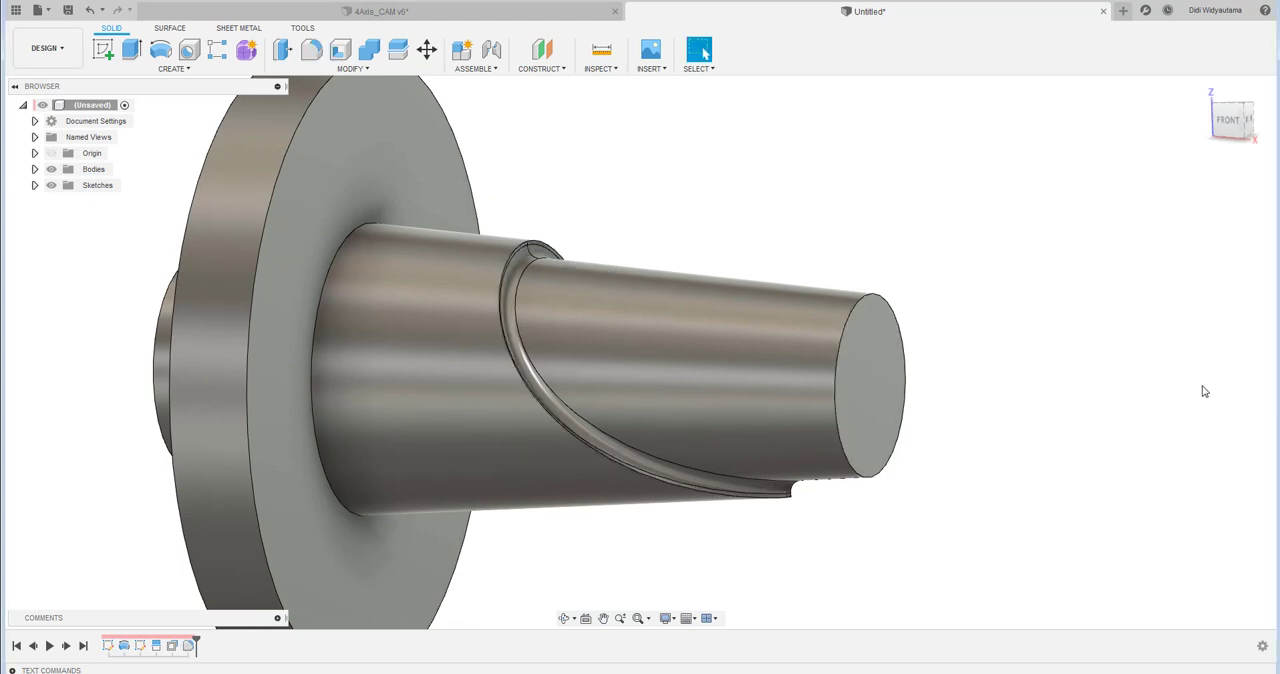
- Start a sketch on the horizontal origin plane and draw a circle centred on the part's axis within the recessed taper
left_click(103, 49)
middle_click_drag(1015, 338, 955, 446, "shift")
mouse_move(746, 295)
middle_mouse_down()
mouse_move(914, 234)
mouse_move(1006, 242)
middle_mouse_up()
scroll(582, 369, "up", 1)
middle_click_drag(766, 211, 803, 194)
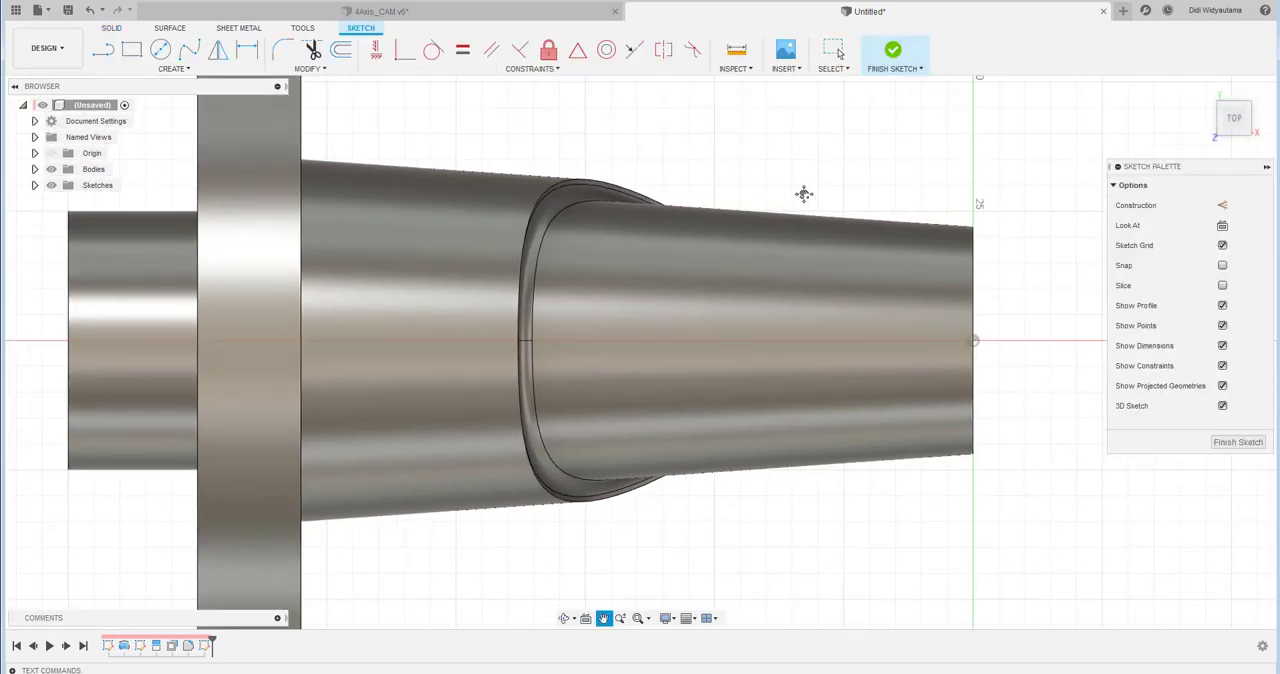
key("c")
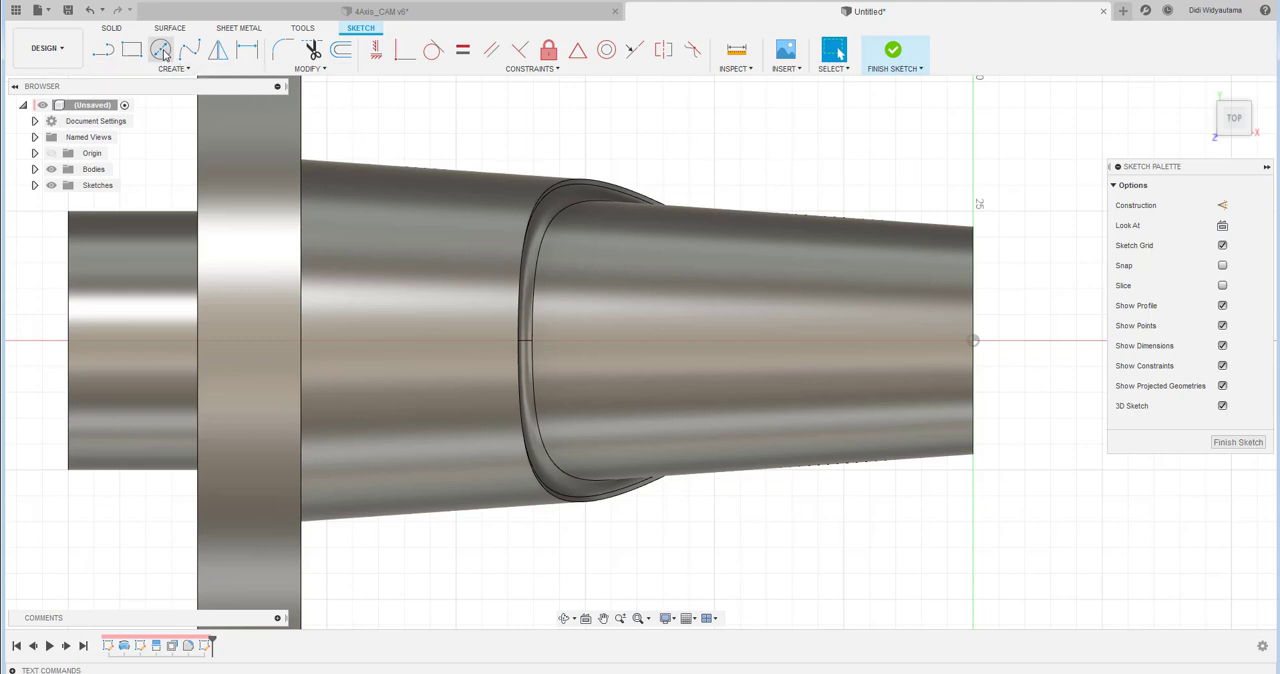
left_click(733, 340)
left_click(758, 288)
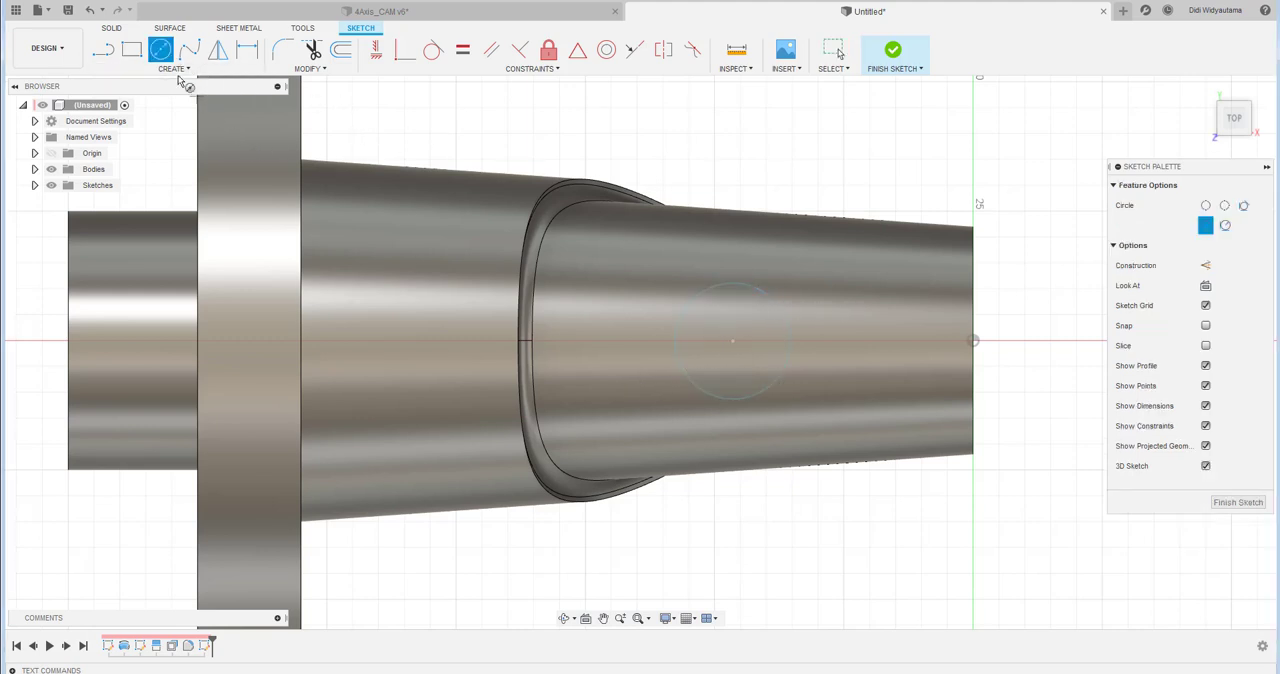
- Draw a horizontal construction line about 23 mm long from the circle's centre along the axis toward the small end
key("l")
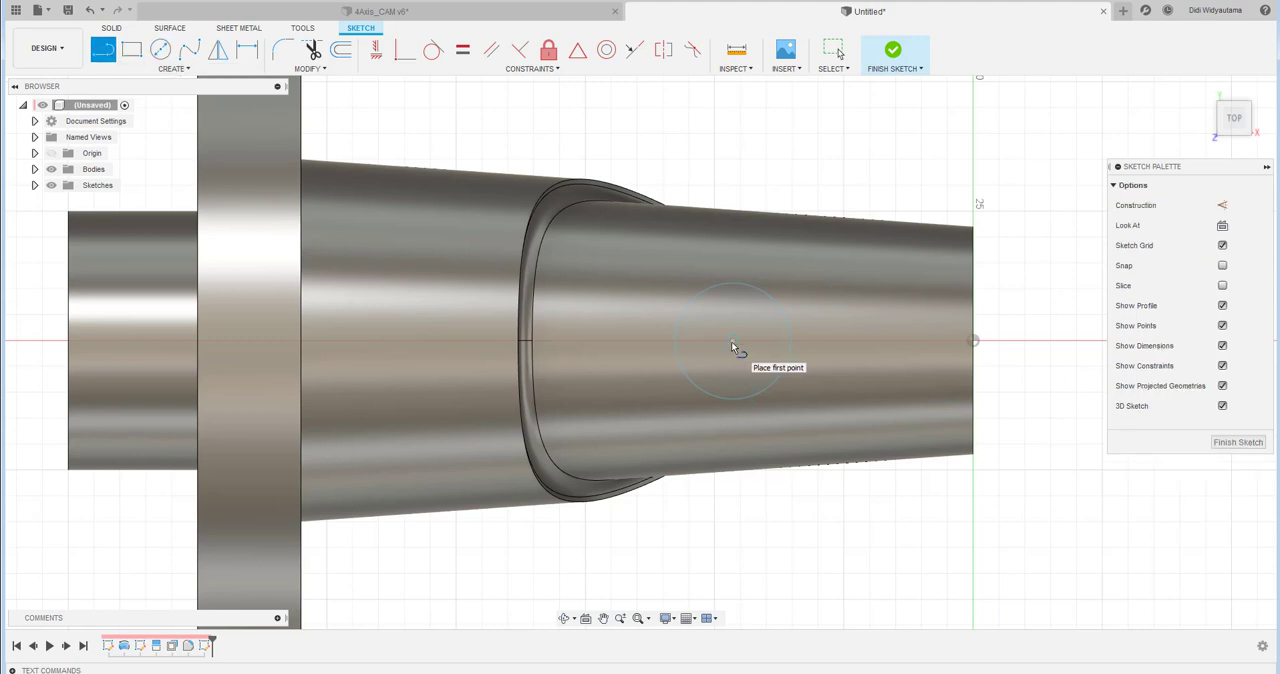
left_click(733, 343)
left_click(855, 341)
key("Escape")
left_click(823, 342)
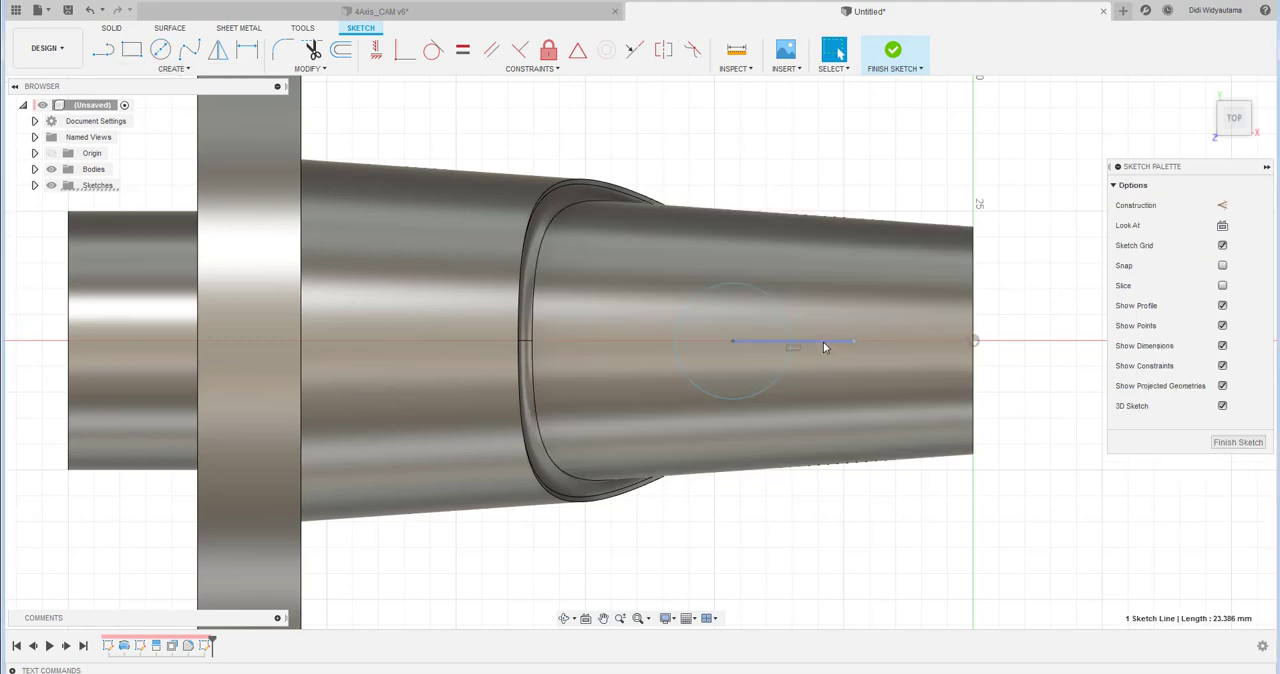
- Extend the construction line from the circle's centre to the circle's side facing the flange
left_click(310, 68)
left_click(300, 118)
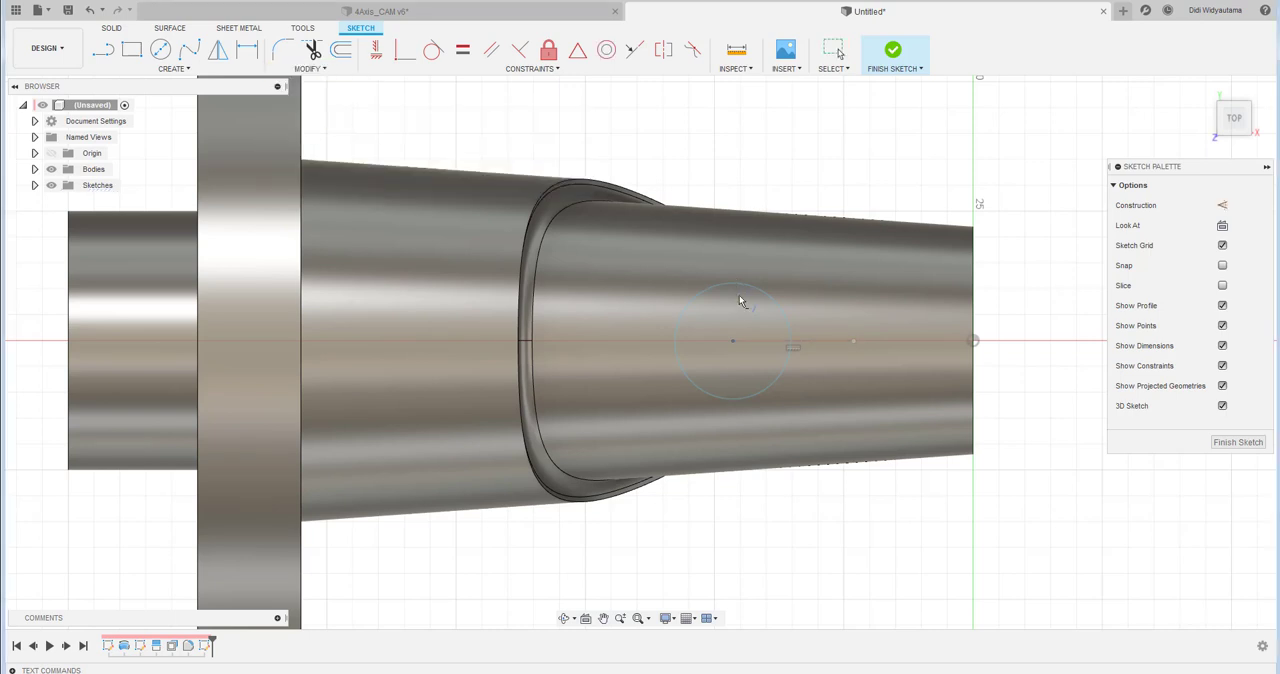
left_click(746, 344)
right_click(729, 177)
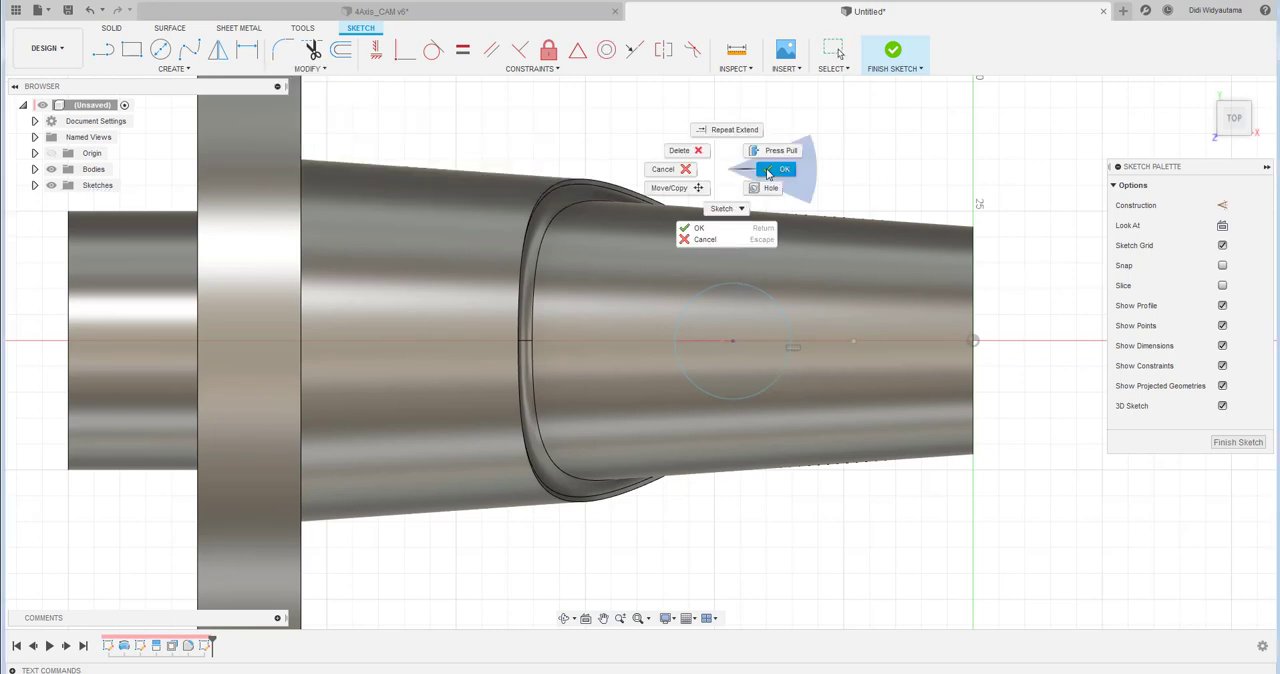
left_click(771, 158)
- Draw two outward-bulging three-point arcs from the construction line's small-end endpoint to the circle's upper and lower sides
left_click(172, 68)
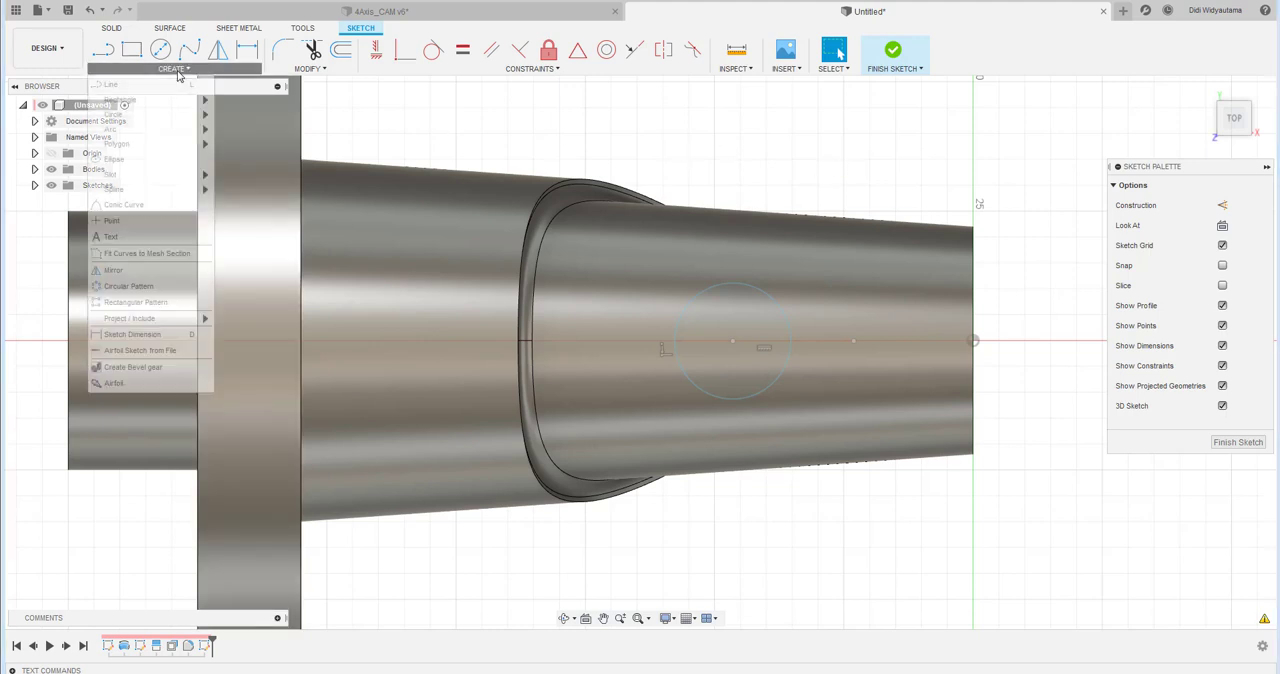
mouse_move(170, 129)
left_click(244, 132)
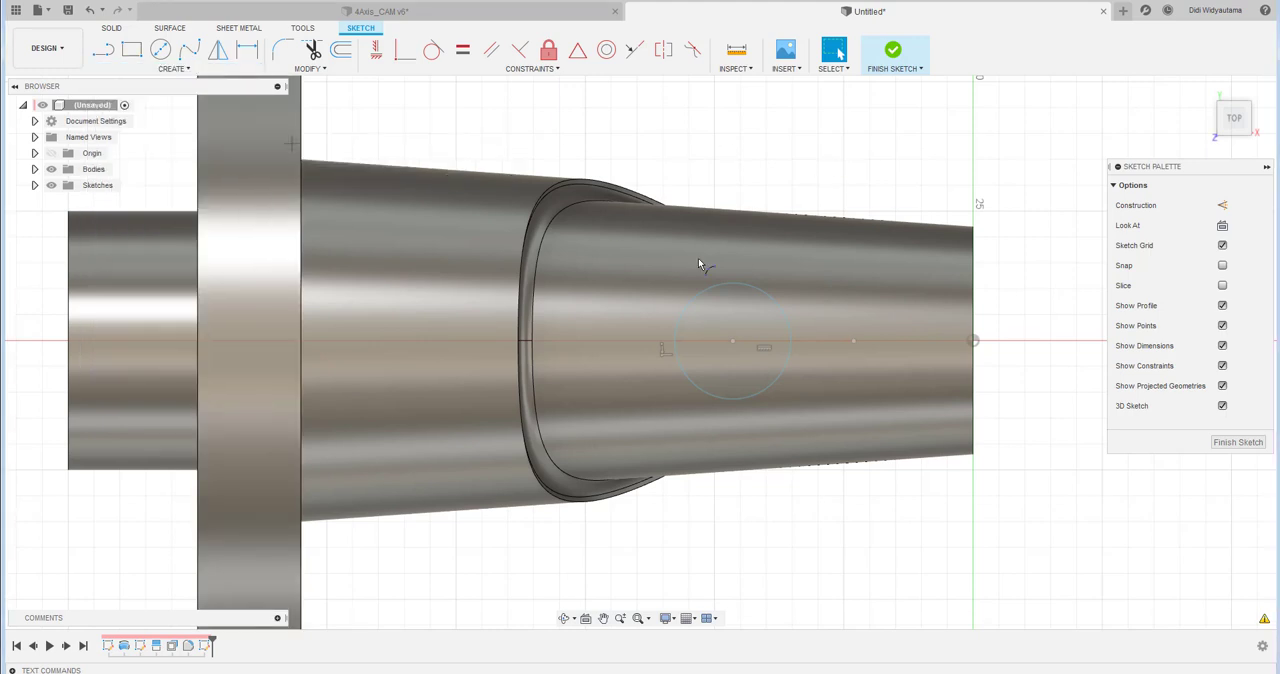
left_click(853, 341)
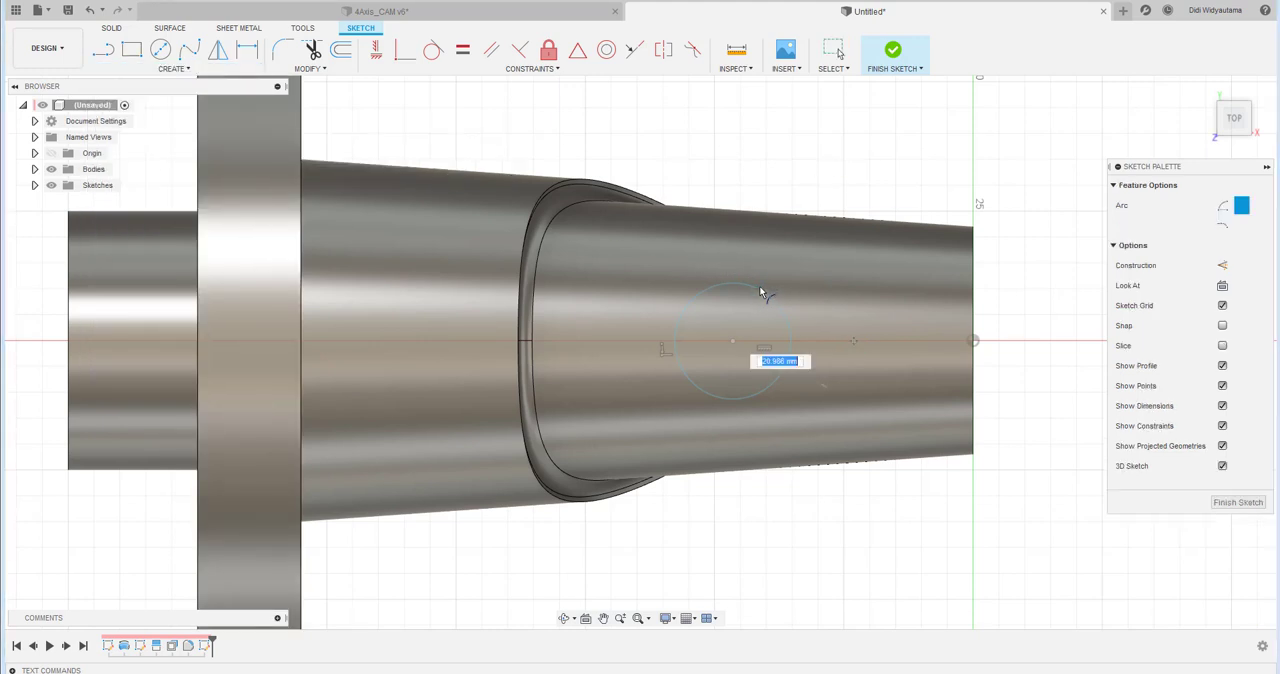
left_click(748, 287)
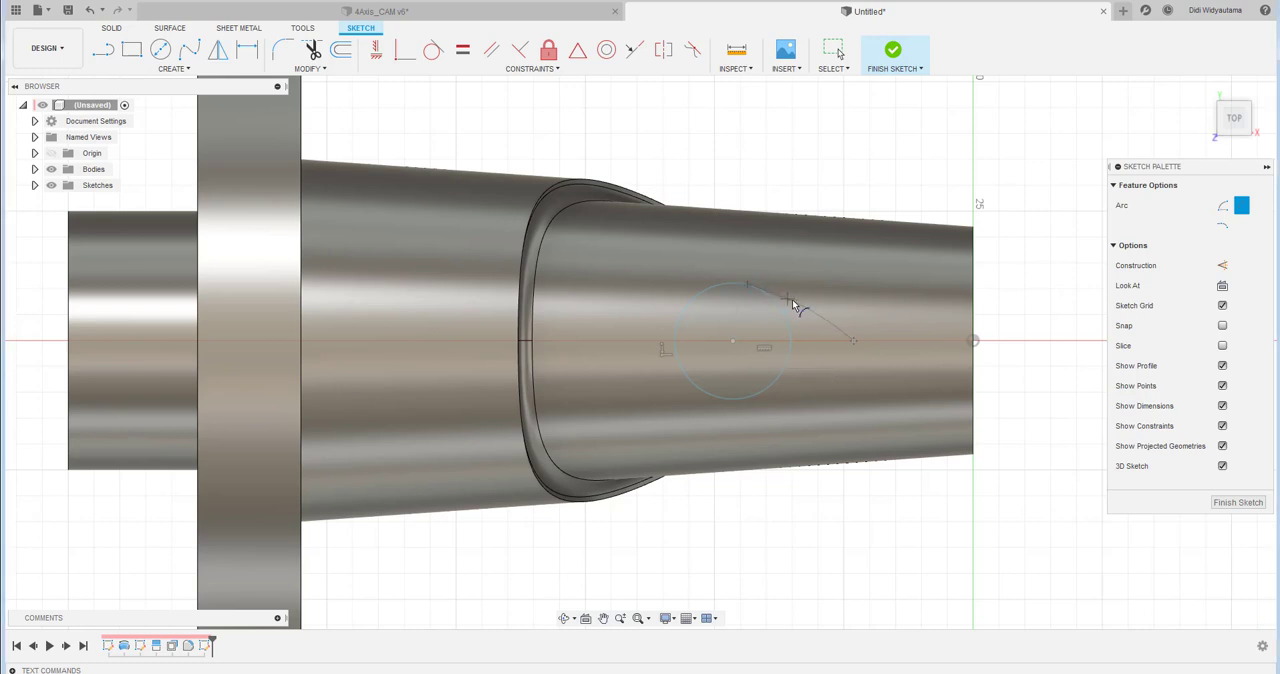
left_click(855, 344)
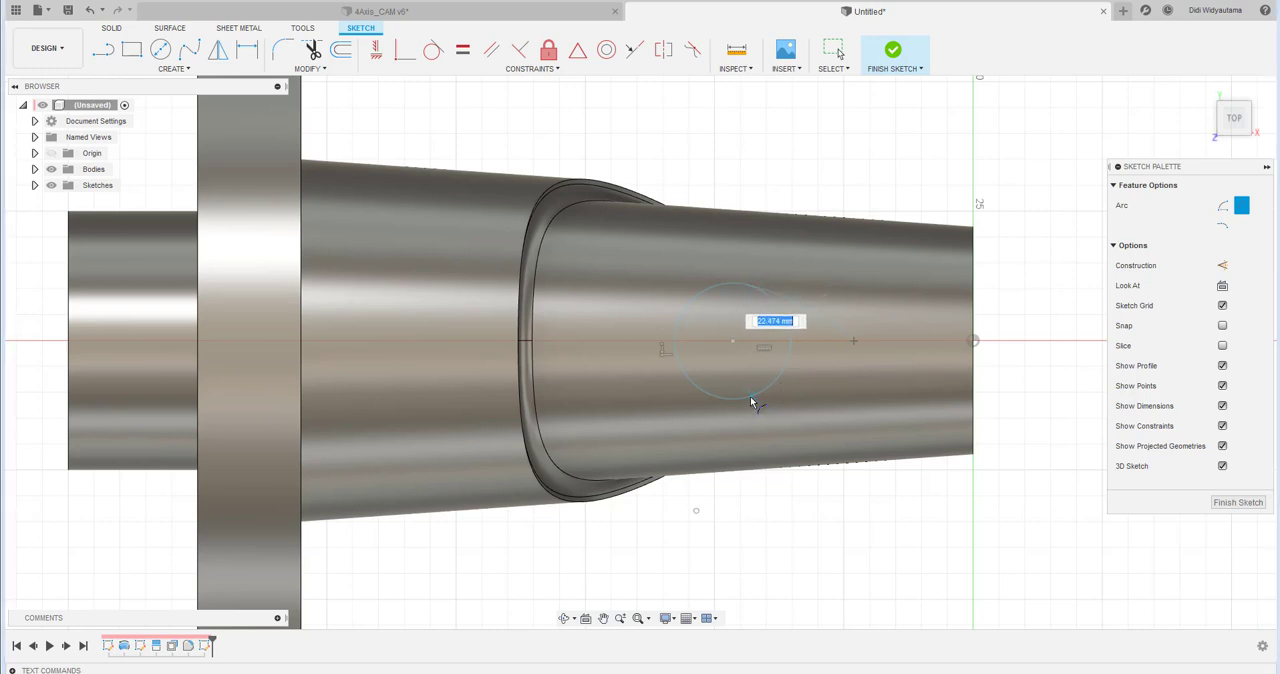
left_click(752, 401)
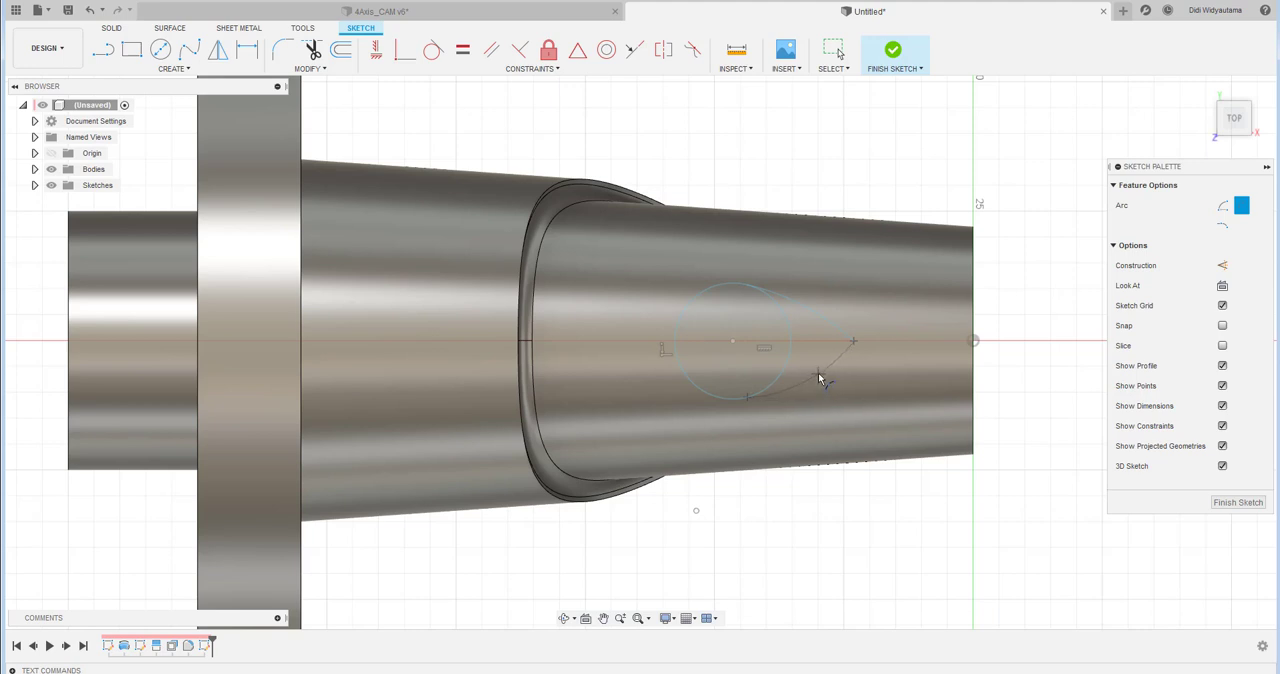
key("Escape")
- Make the upper and lower arcs tangent to the circle
left_click(433, 49)
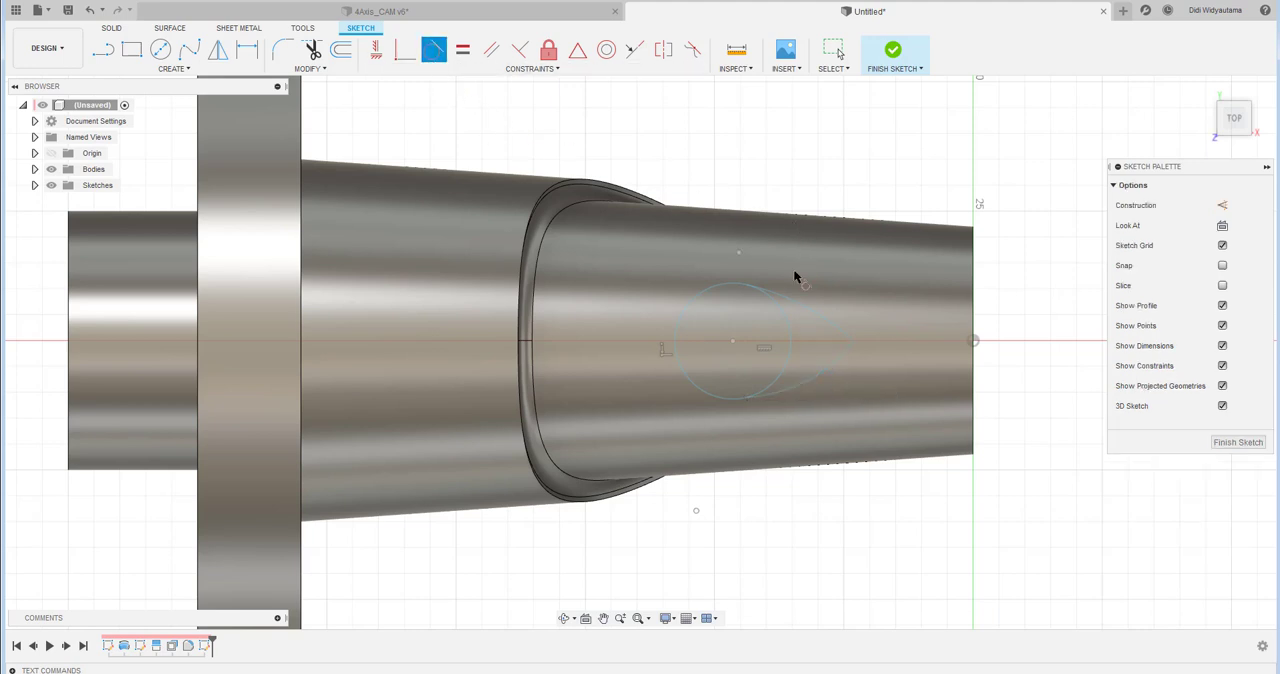
left_click(784, 295)
left_click(775, 299)
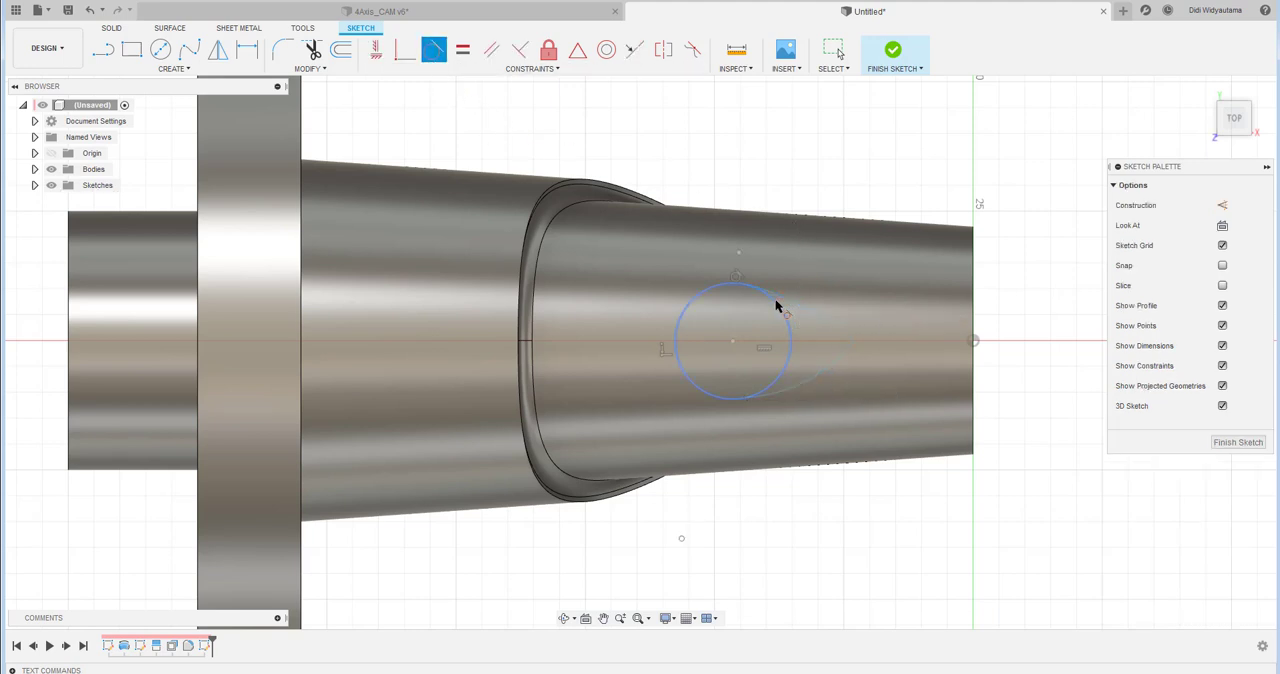
left_click(809, 380)
left_click(787, 371)
key("Escape")
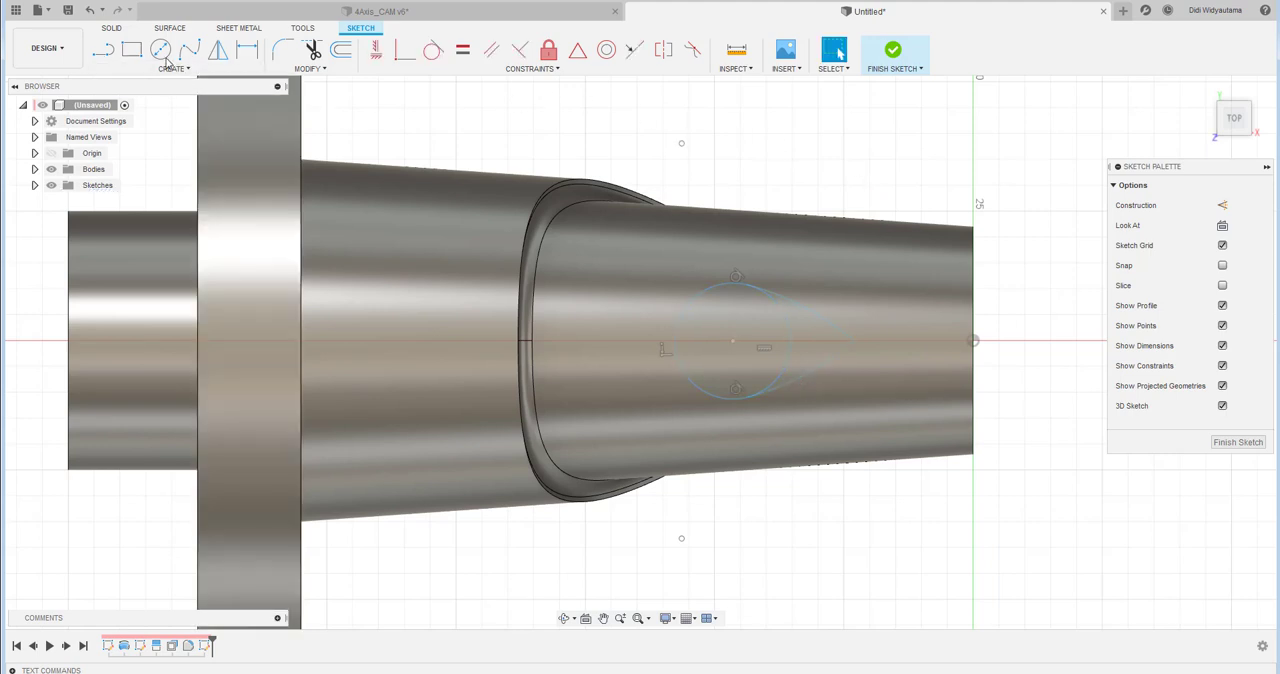
- Constrain the circle's centre to lie level with the sketch origin using the Horizontal/Vertical constraint
left_click(405, 52)
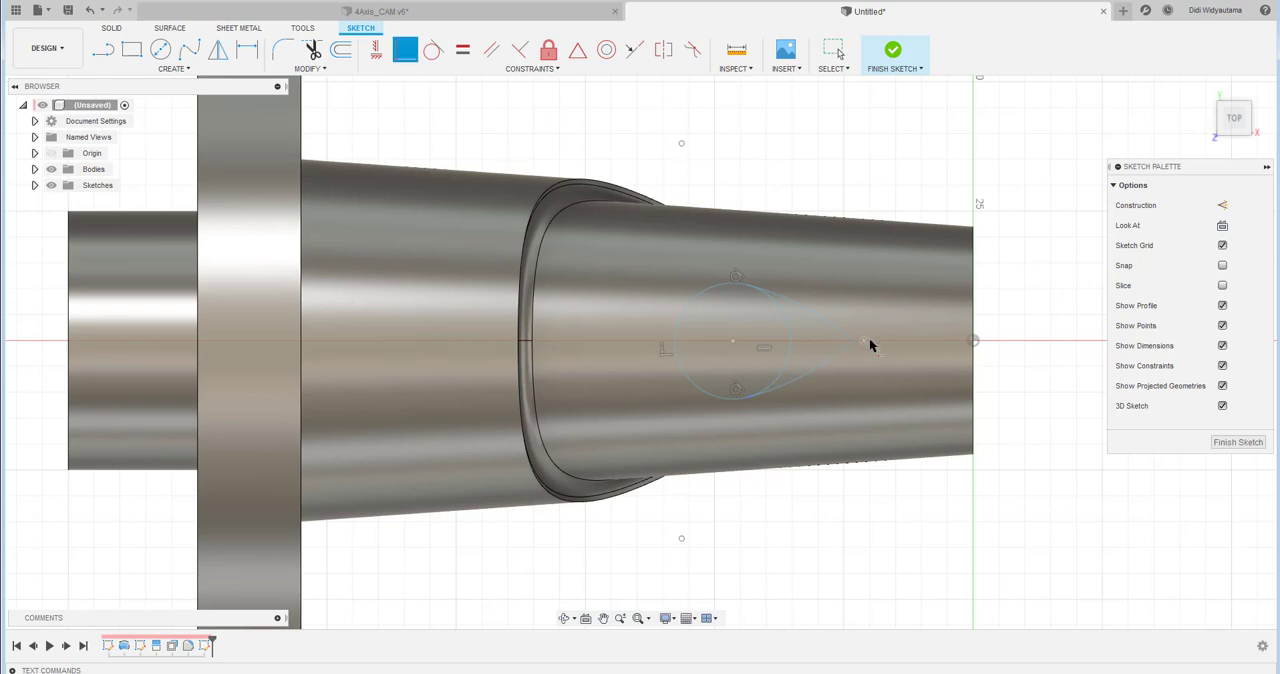
left_click(376, 50)
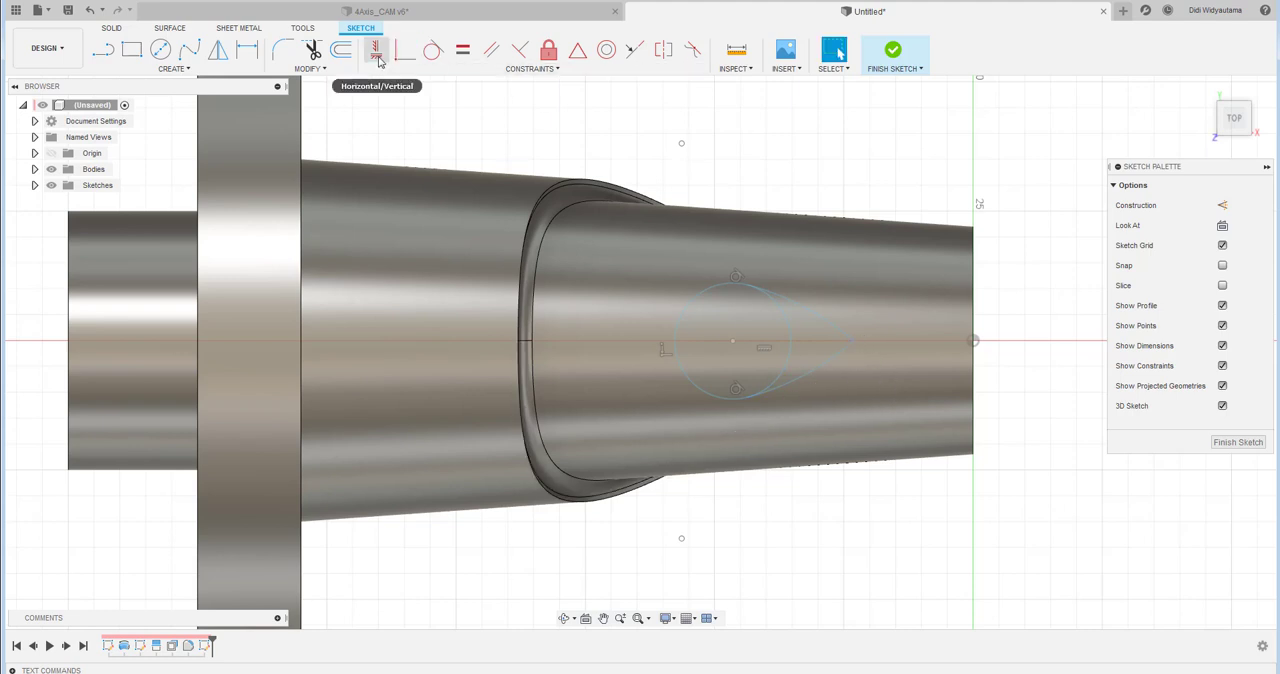
left_click(735, 344)
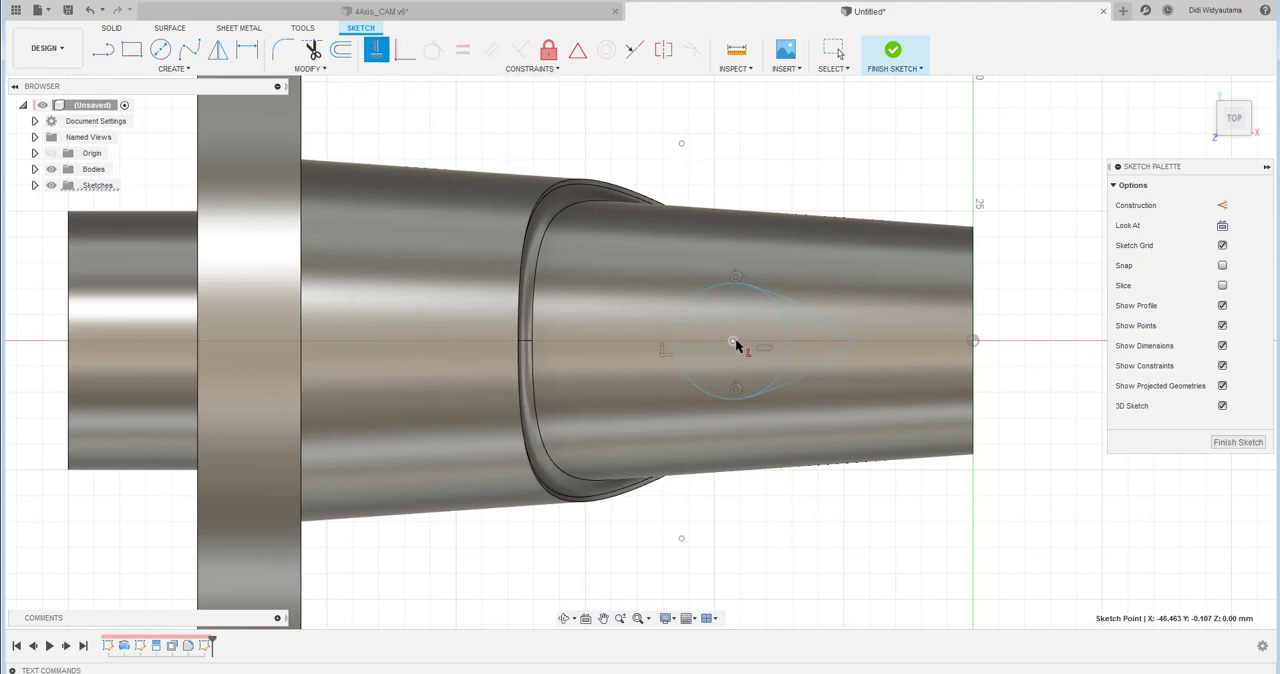
left_click(976, 347)
right_click(783, 152)
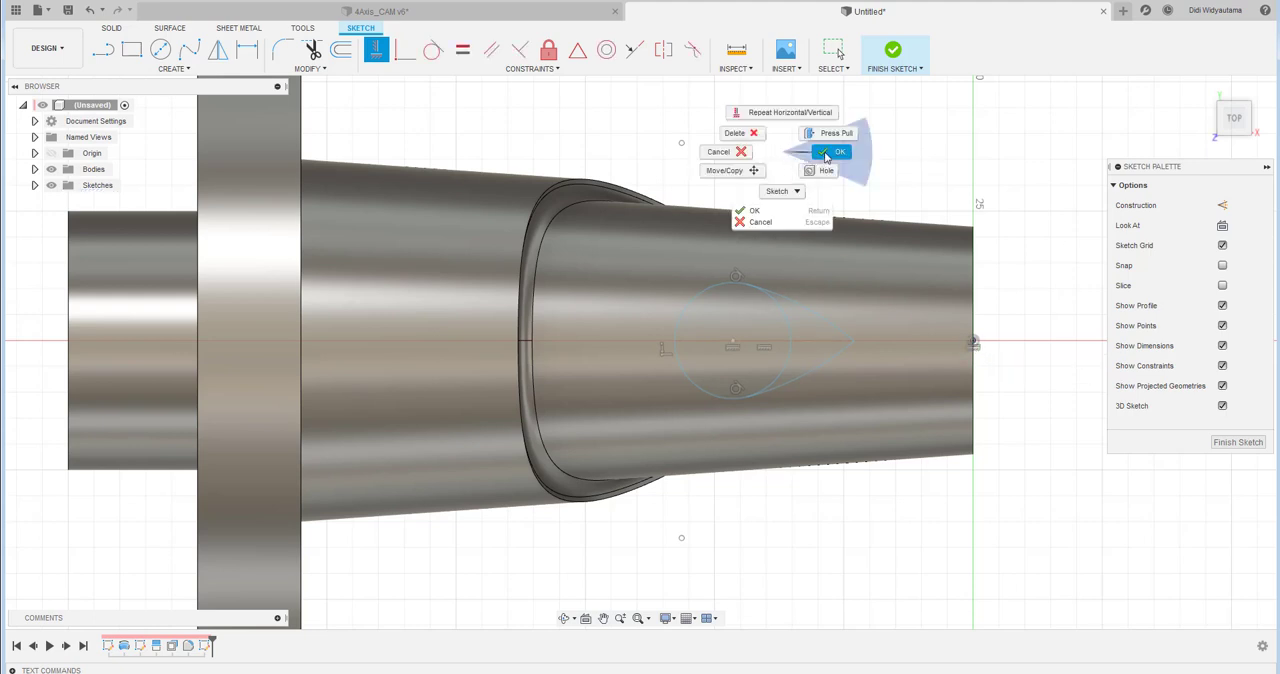
left_click(826, 155)
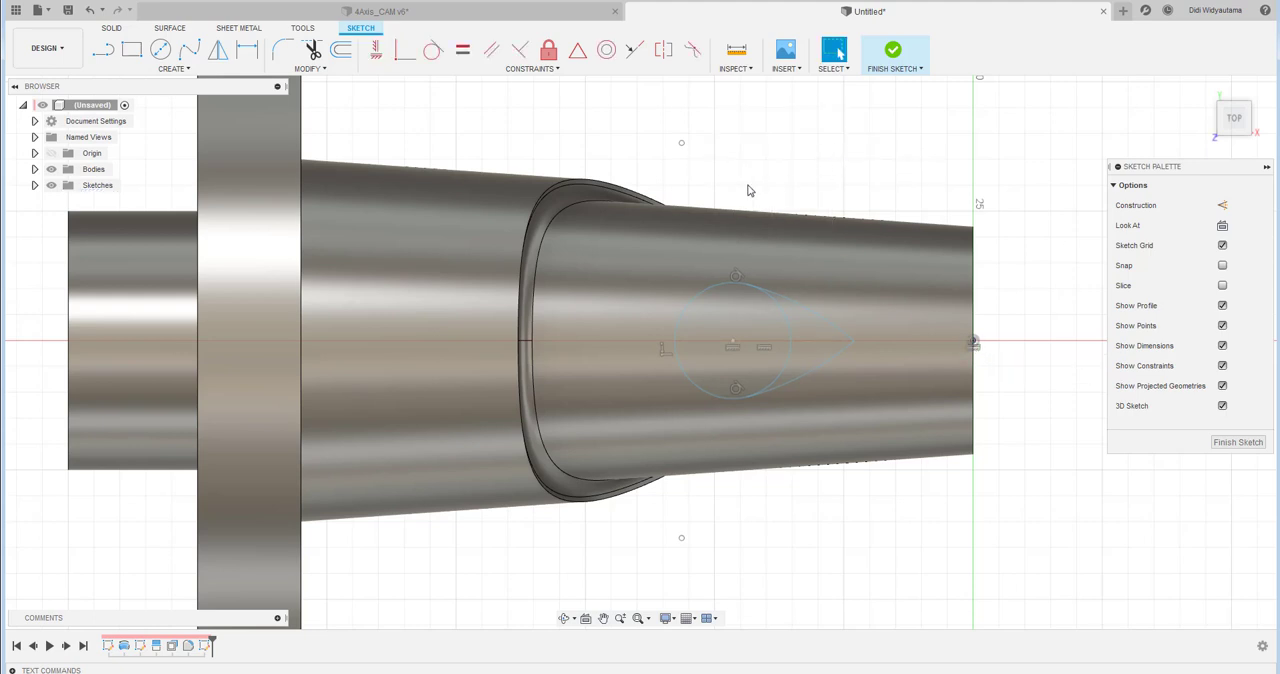
- Dimension the circle's diameter as 25 mm
key("d")
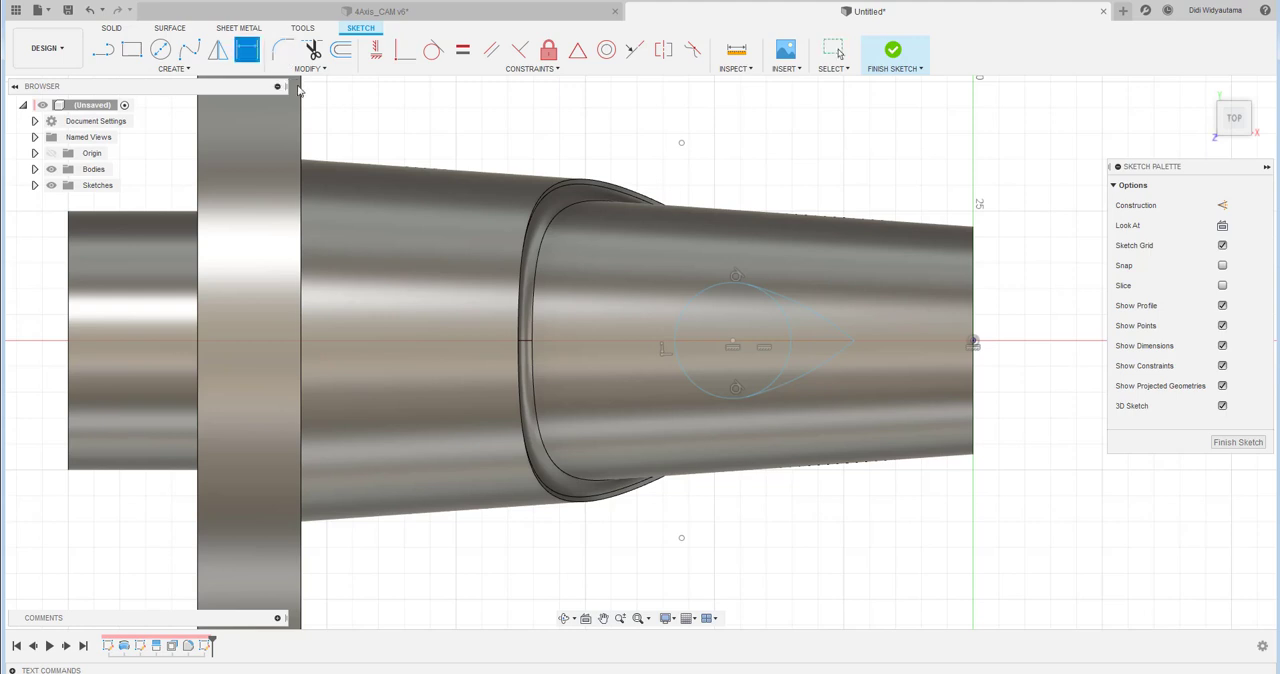
left_click(713, 291)
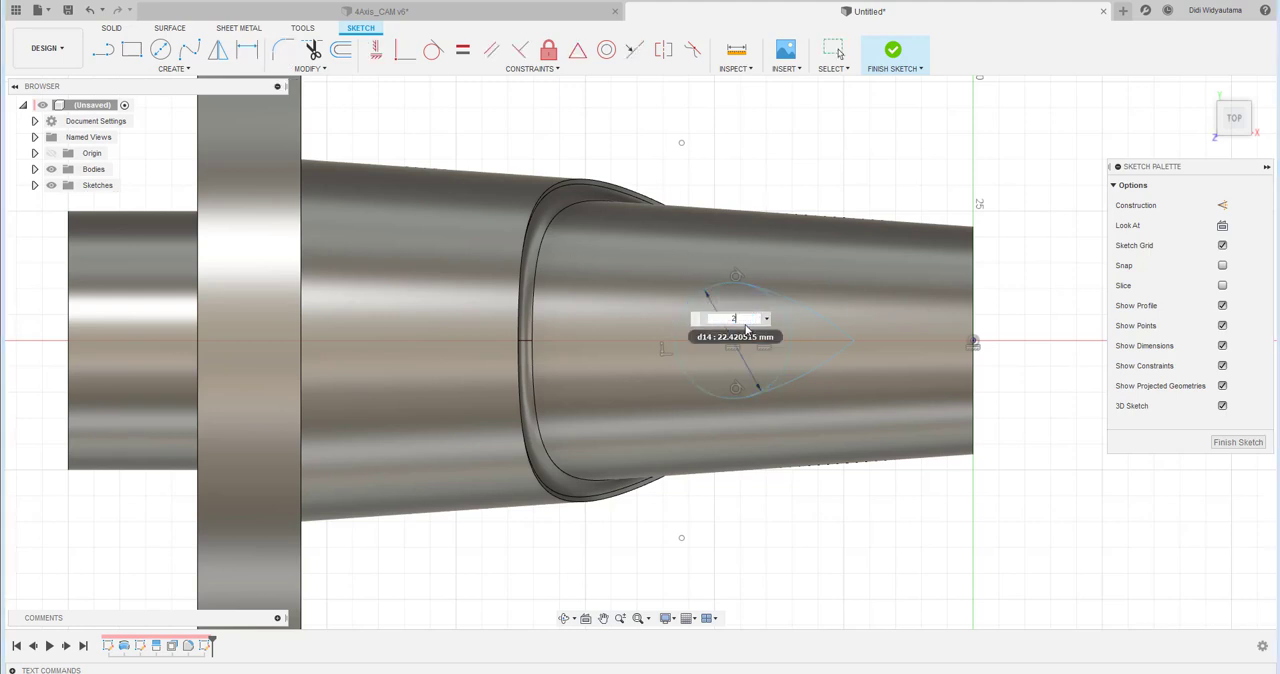
left_click(745, 324)
type("25")
key("Return")
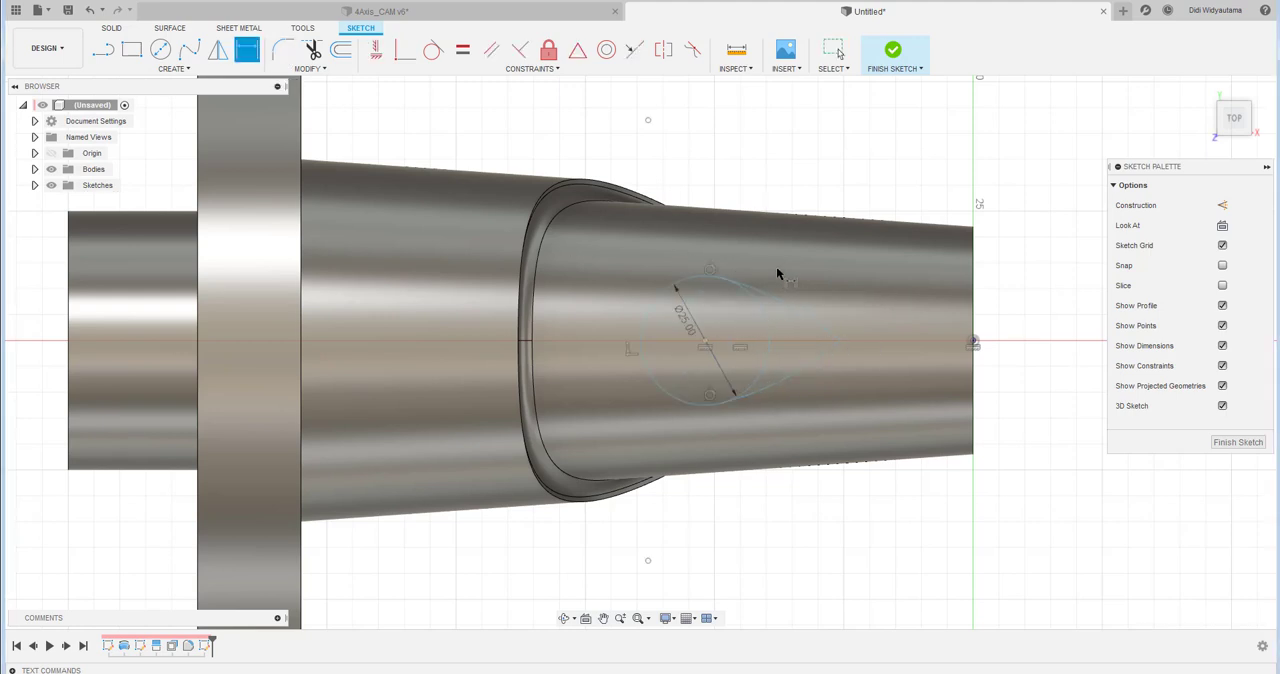
- Dimension the radius of the teardrop's upper arc as 40 mm
left_click(790, 309)
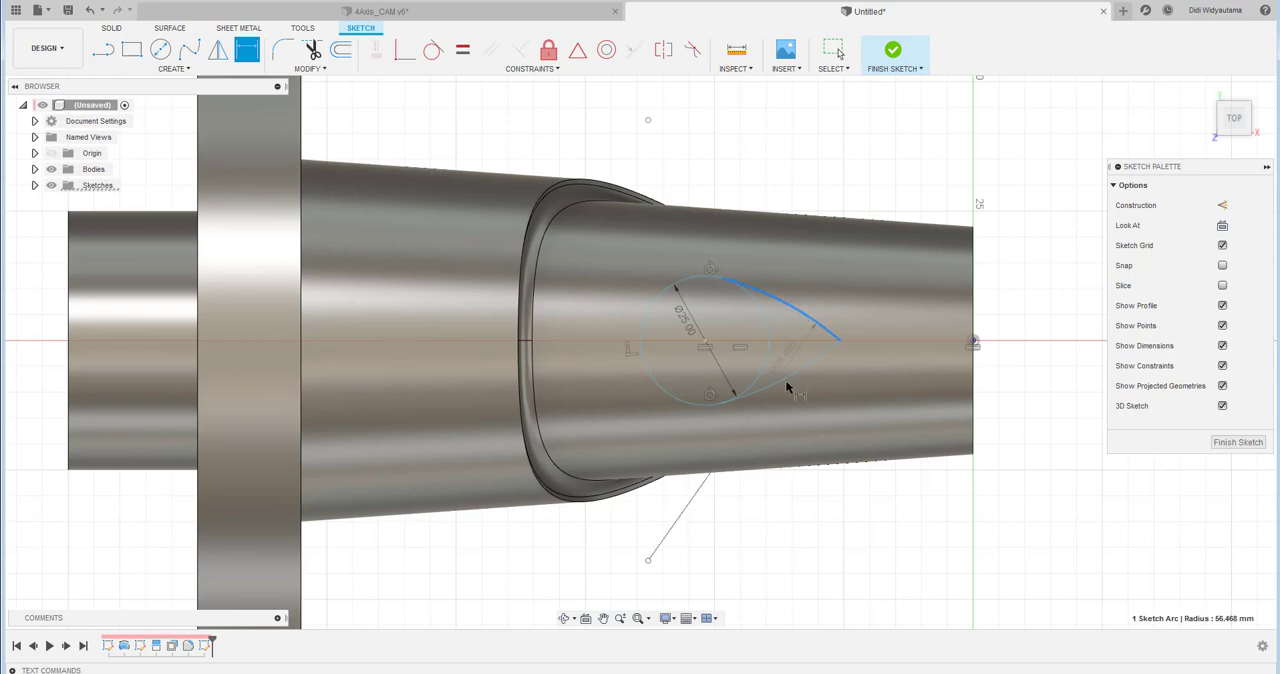
left_click(697, 503)
type("4")
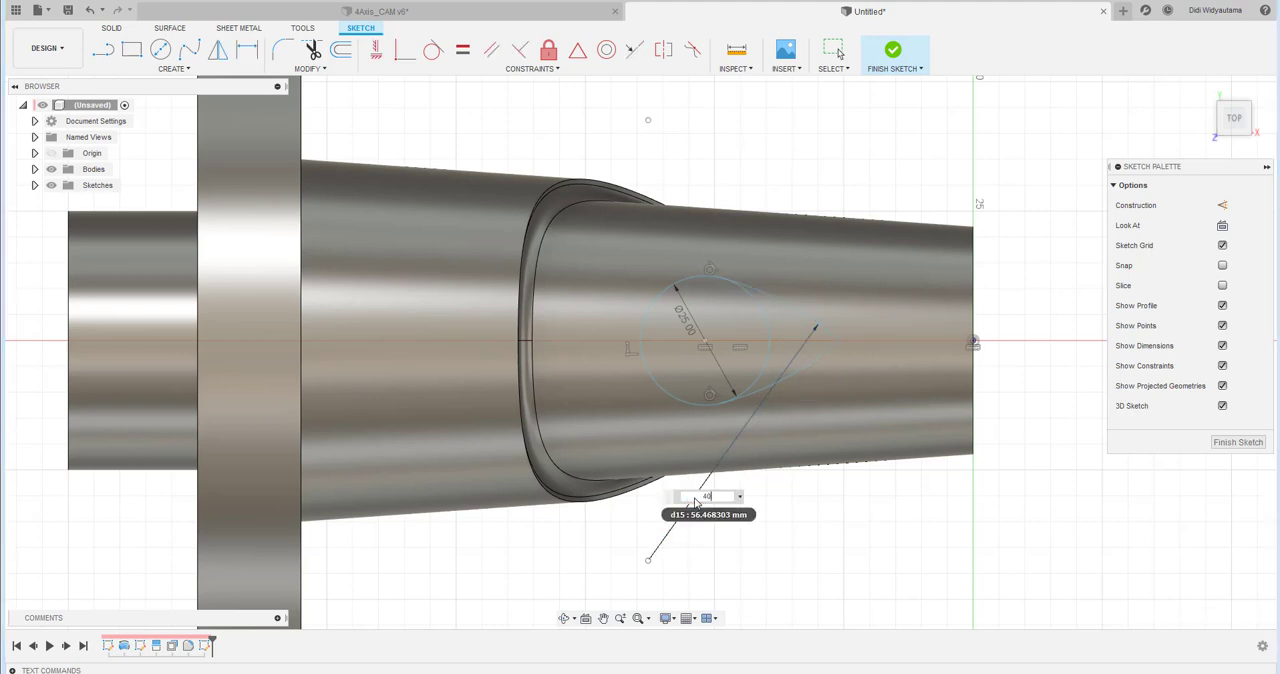
type("0")
key("Return")
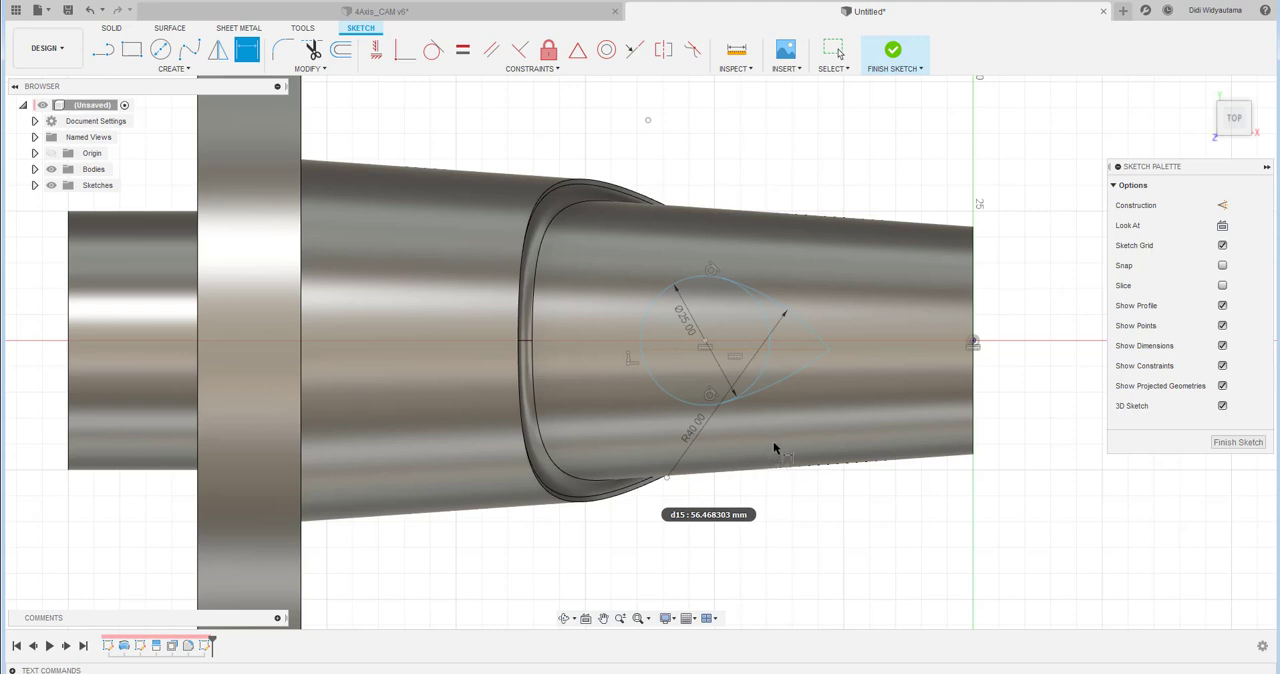
- Make the horizontal construction line coincident with the circle's centre point
left_click(405, 52)
left_click(705, 347)
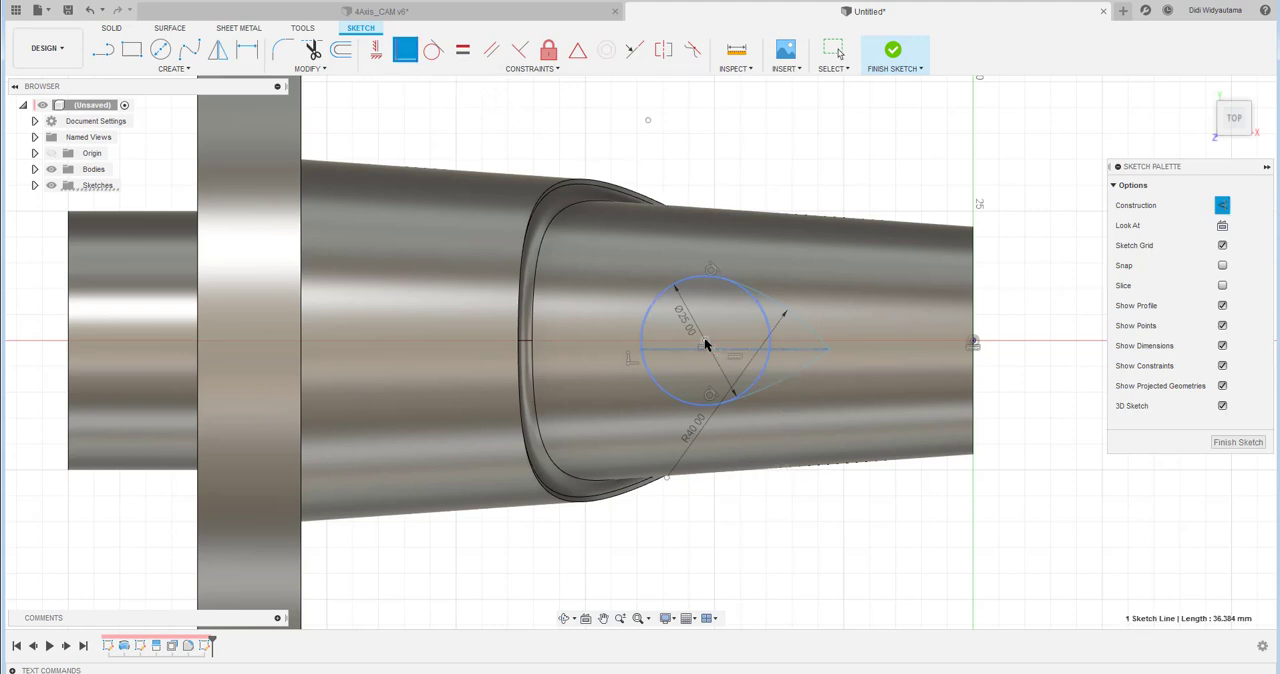
right_click(786, 162)
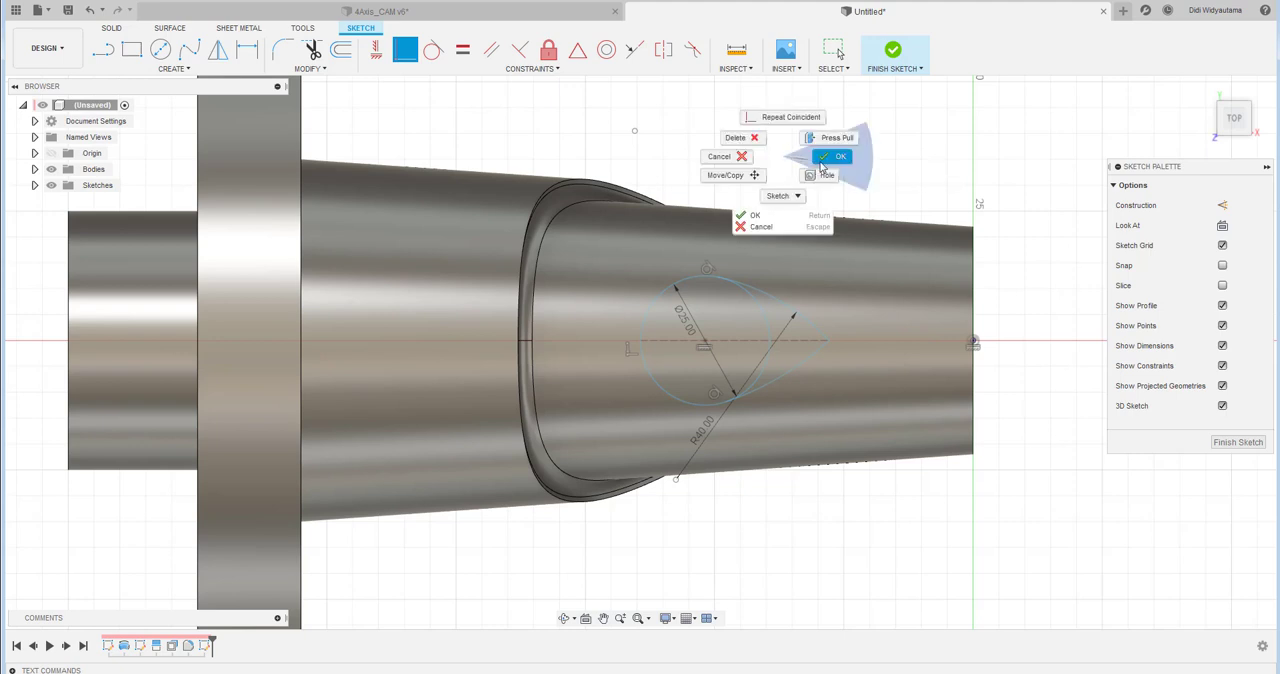
left_click(826, 160)
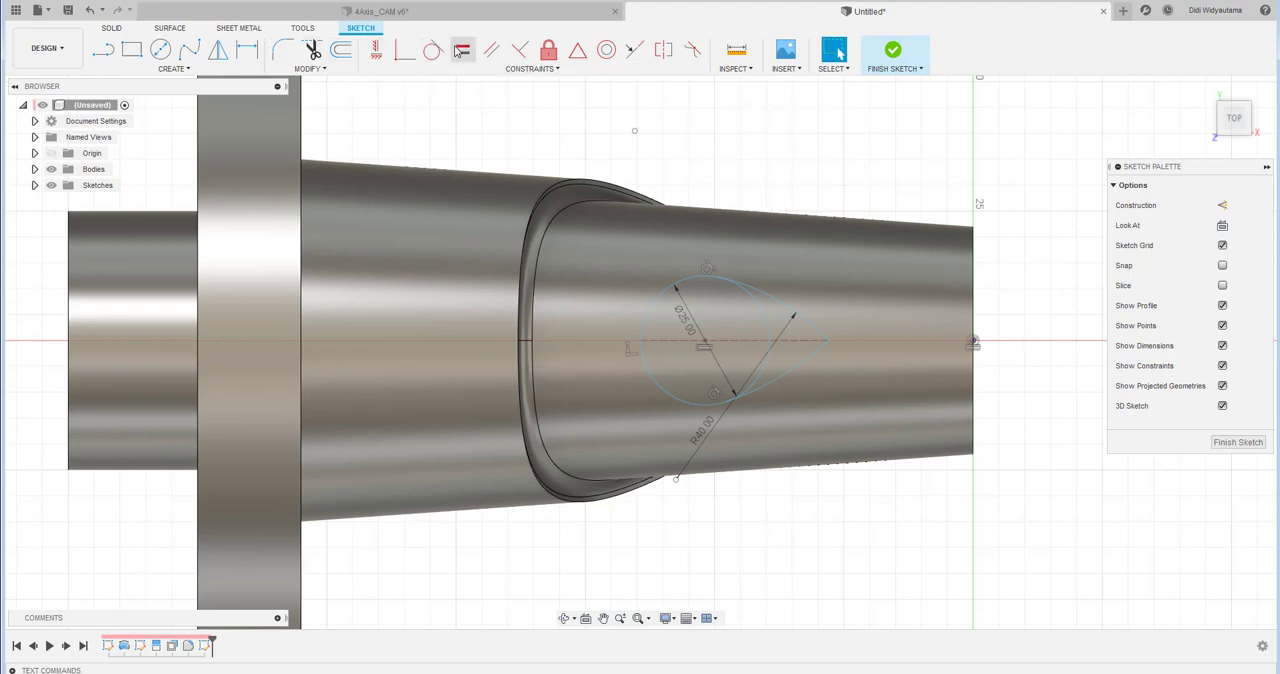
- Apply an Equal constraint between the teardrop's upper and lower arcs
left_click(460, 50)
left_click(778, 302)
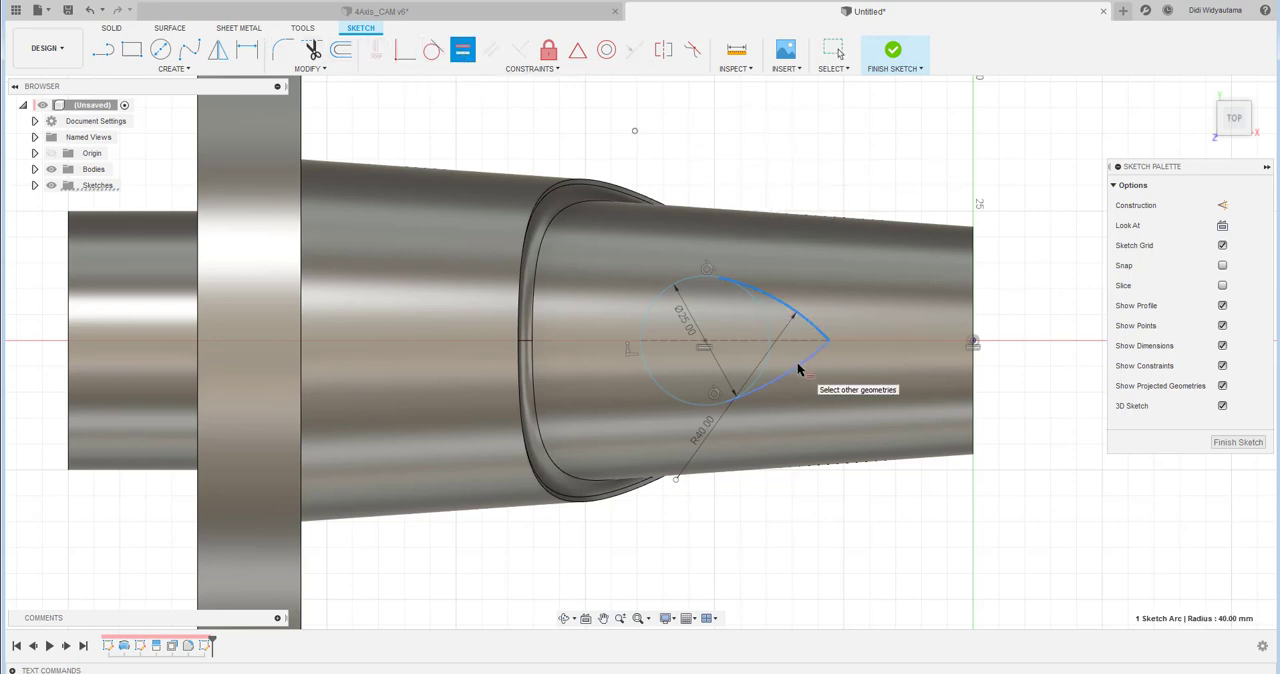
left_click(798, 367)
right_click(748, 170)
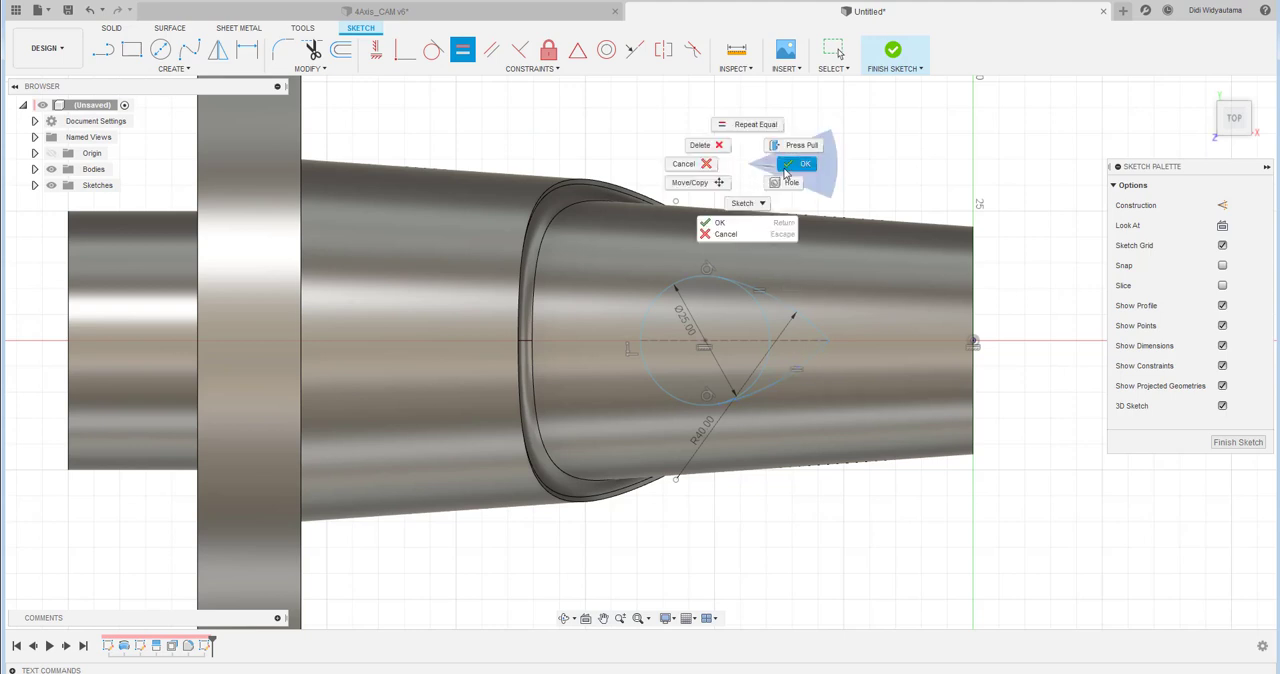
left_click(801, 162)
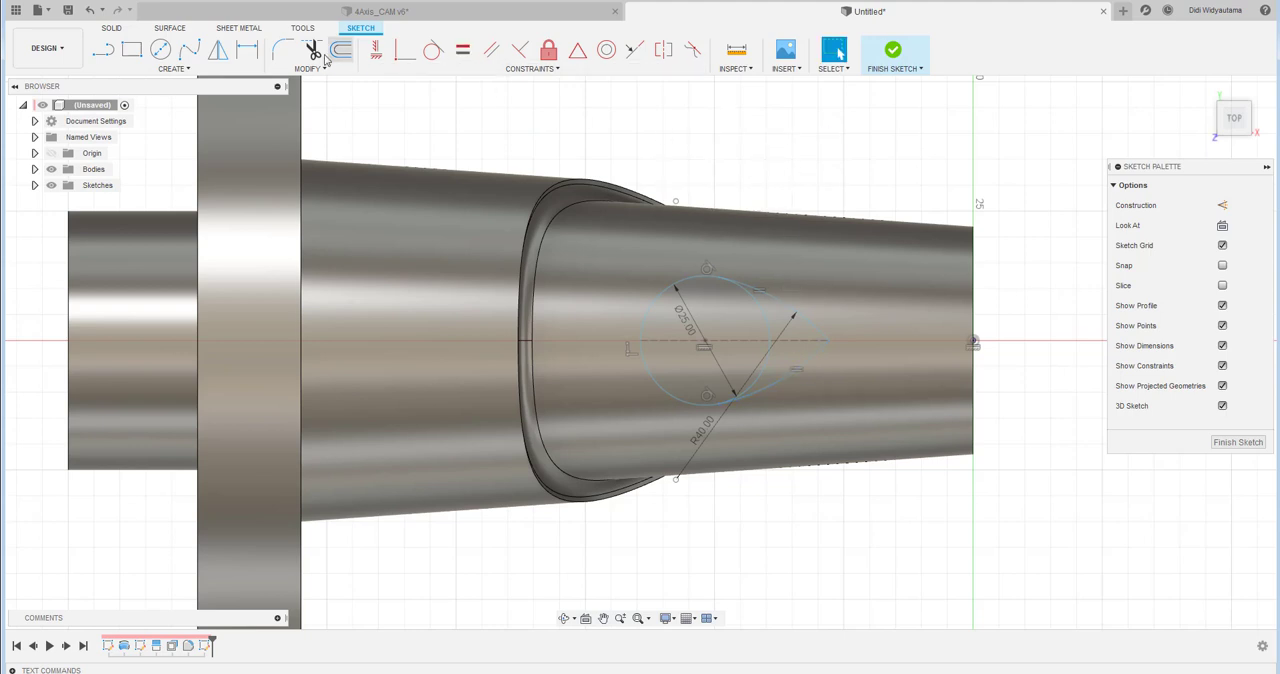
- Dimension the distance from the sketch origin to the teardrop's pointed tip as 30 mm
left_click(248, 50)
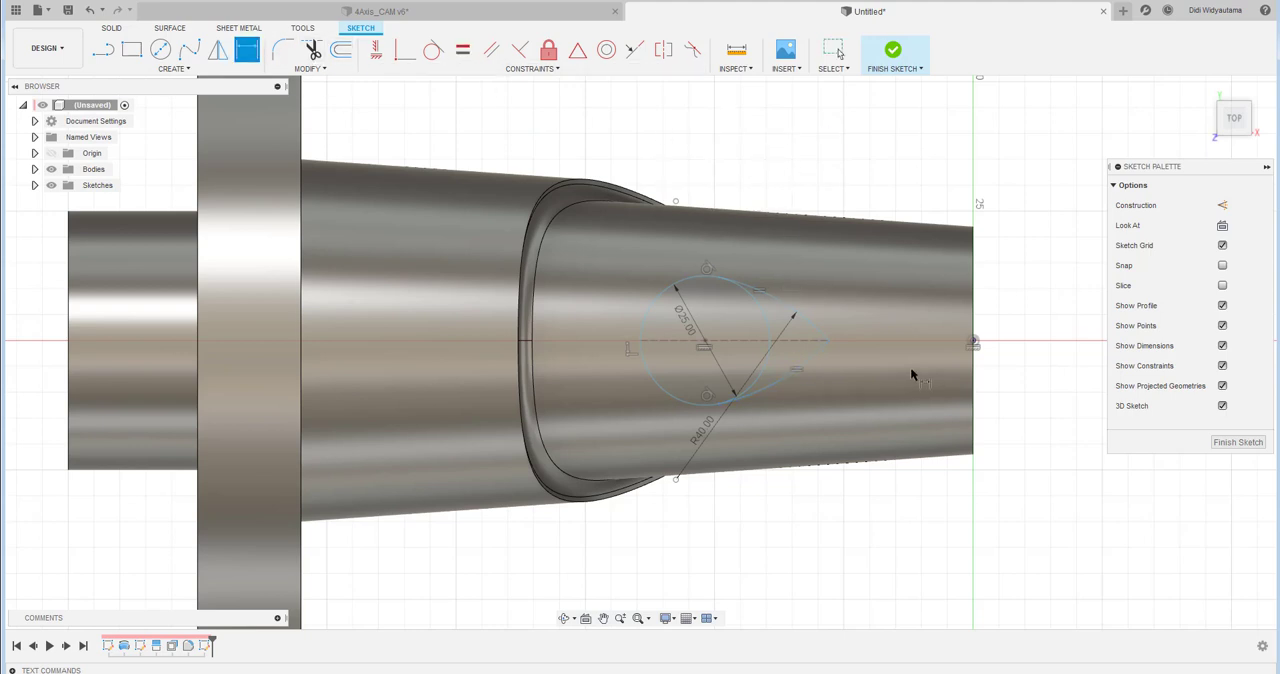
left_click(973, 341)
left_click(828, 341)
left_click(888, 519)
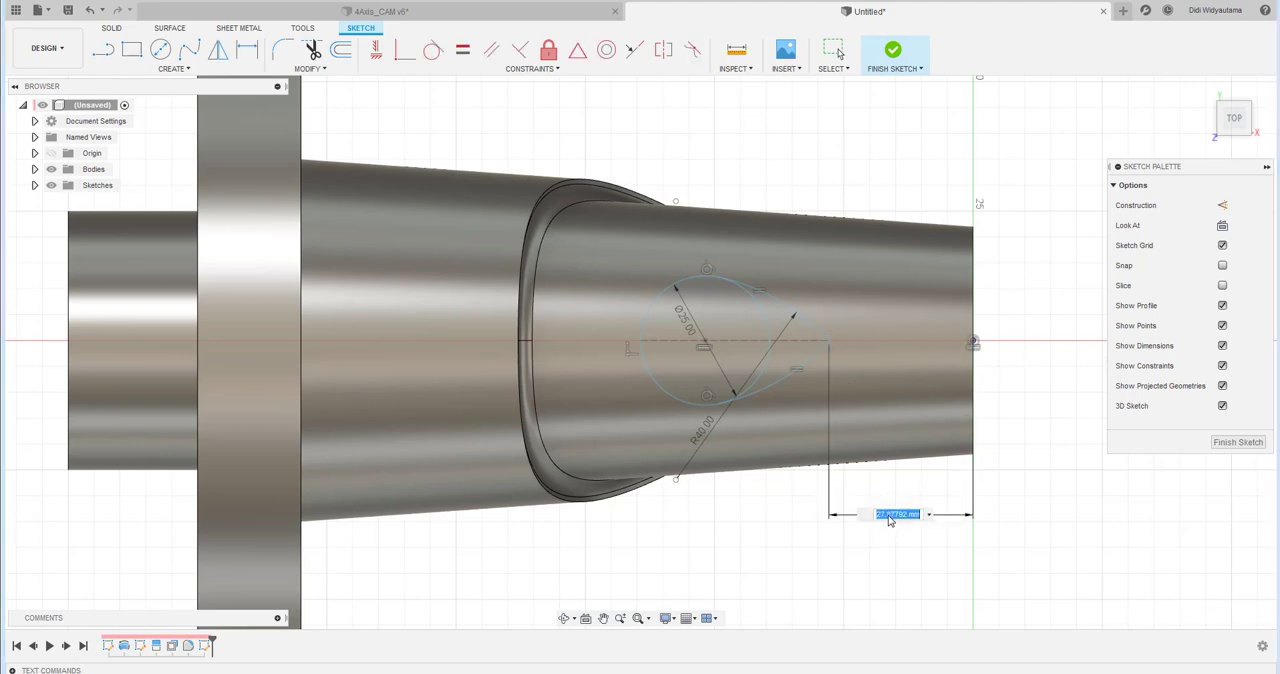
type("30")
key("Return")
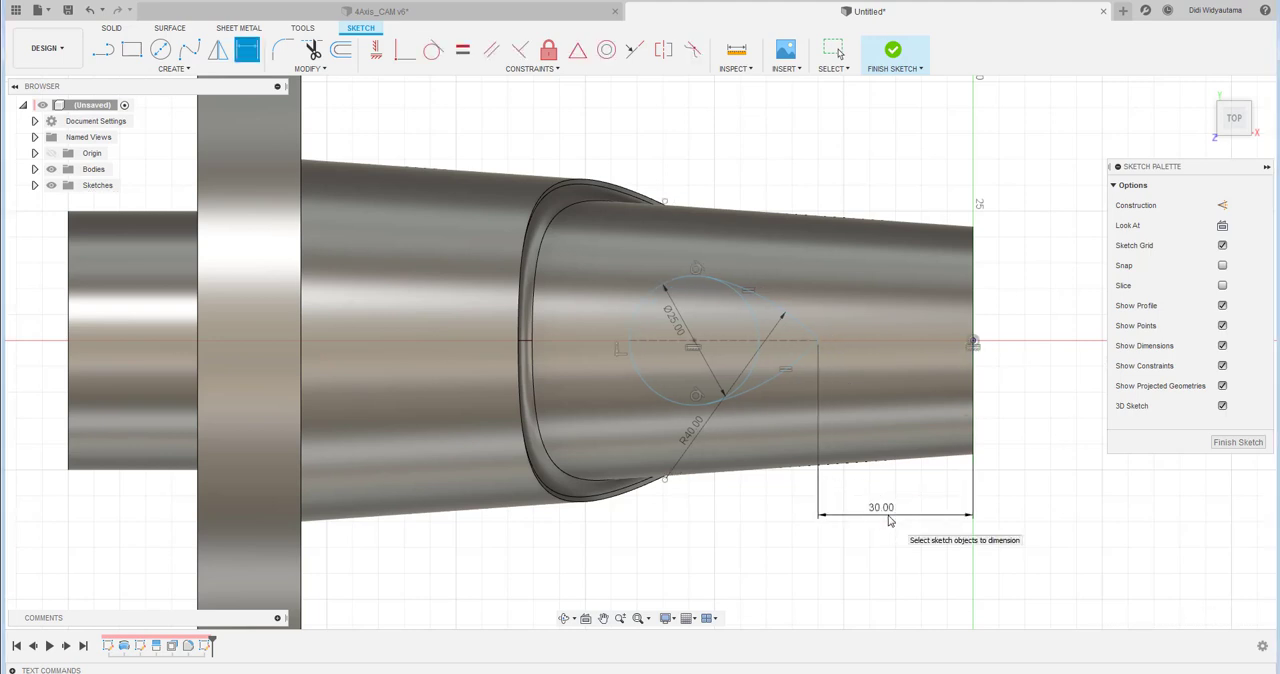
- Dimension the teardrop's construction line as 35 mm long and finish the sketch
left_click(773, 343)
left_click(730, 516)
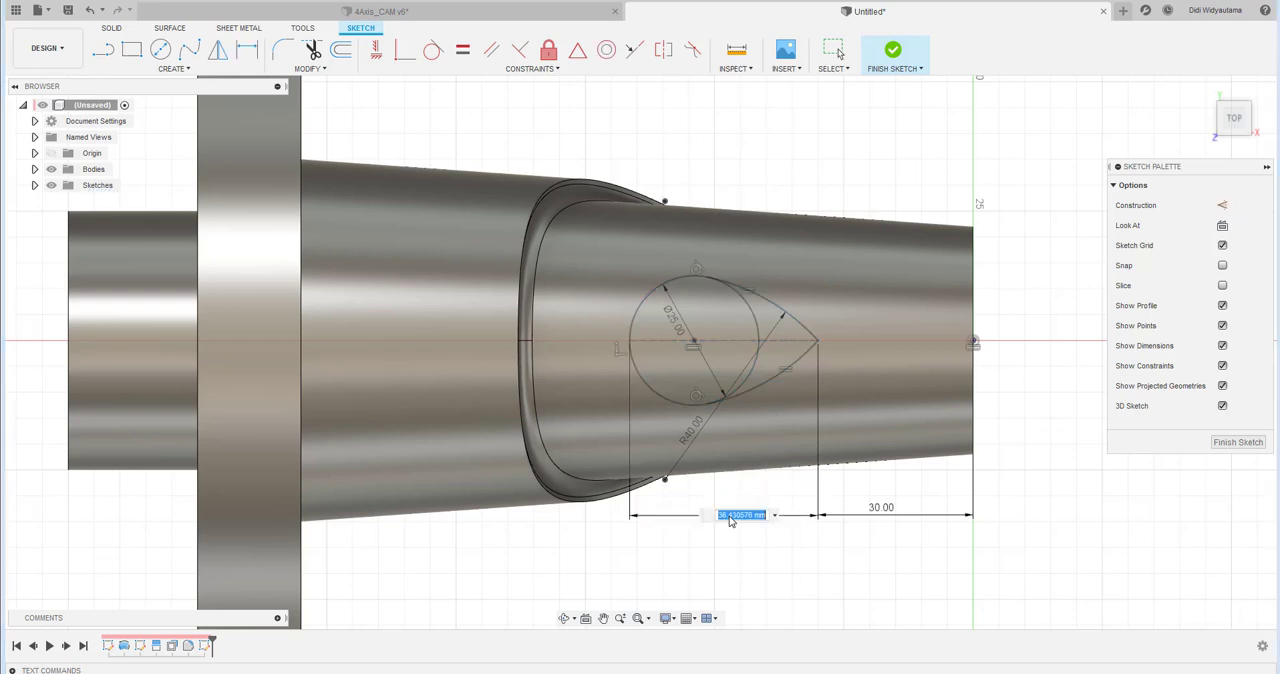
type("35")
key("Return")
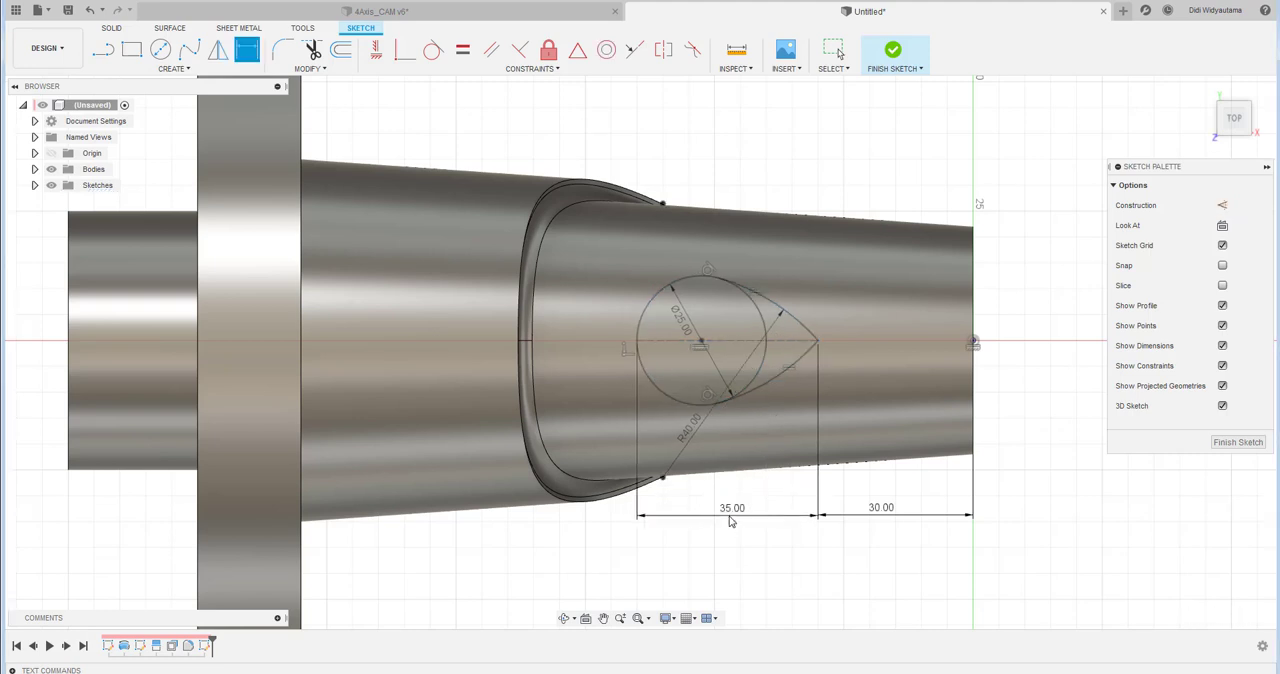
right_click(862, 179)
left_click(799, 177)
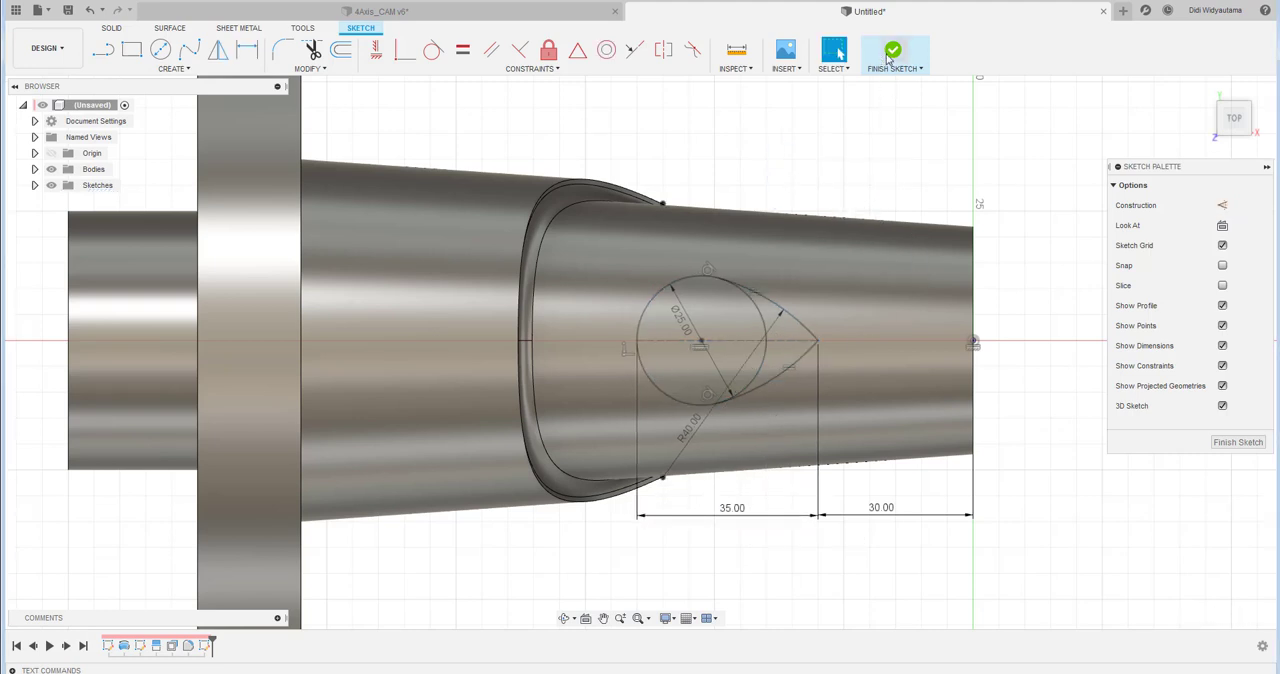
left_click(890, 55)
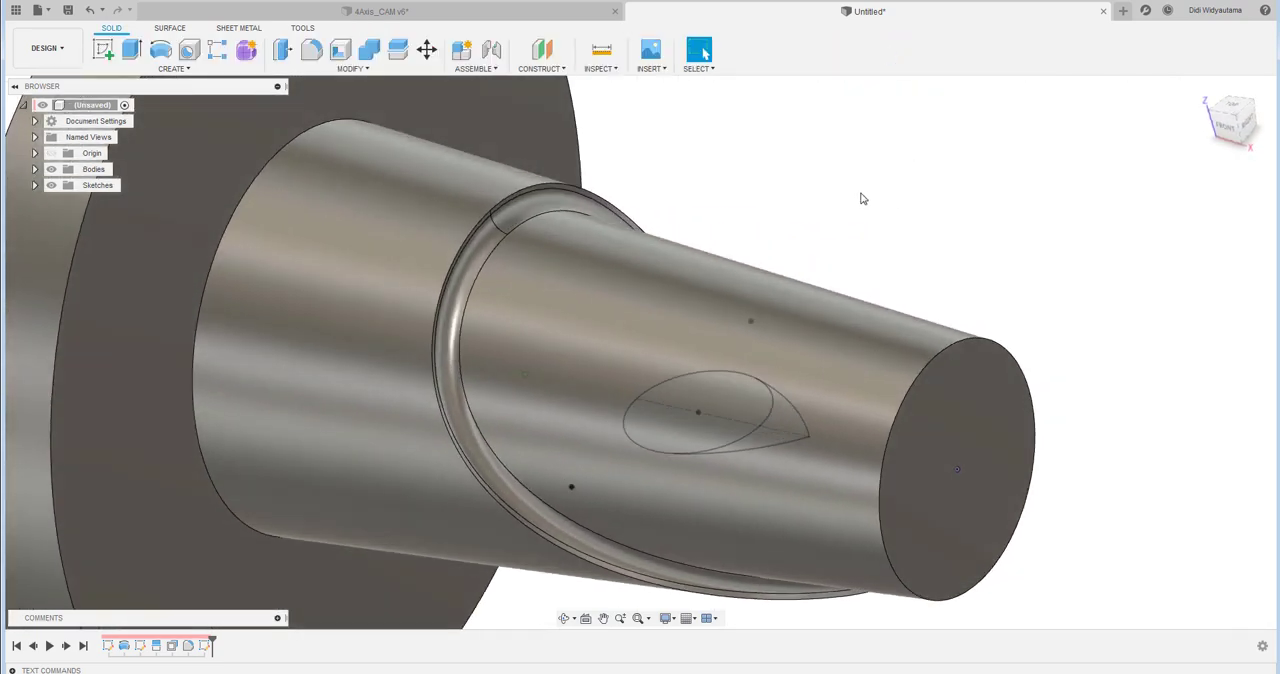
- Extrude both regions of the teardrop profile 3.9 mm, starting from the recessed tapered face, and join them to the body
left_click(139, 55)
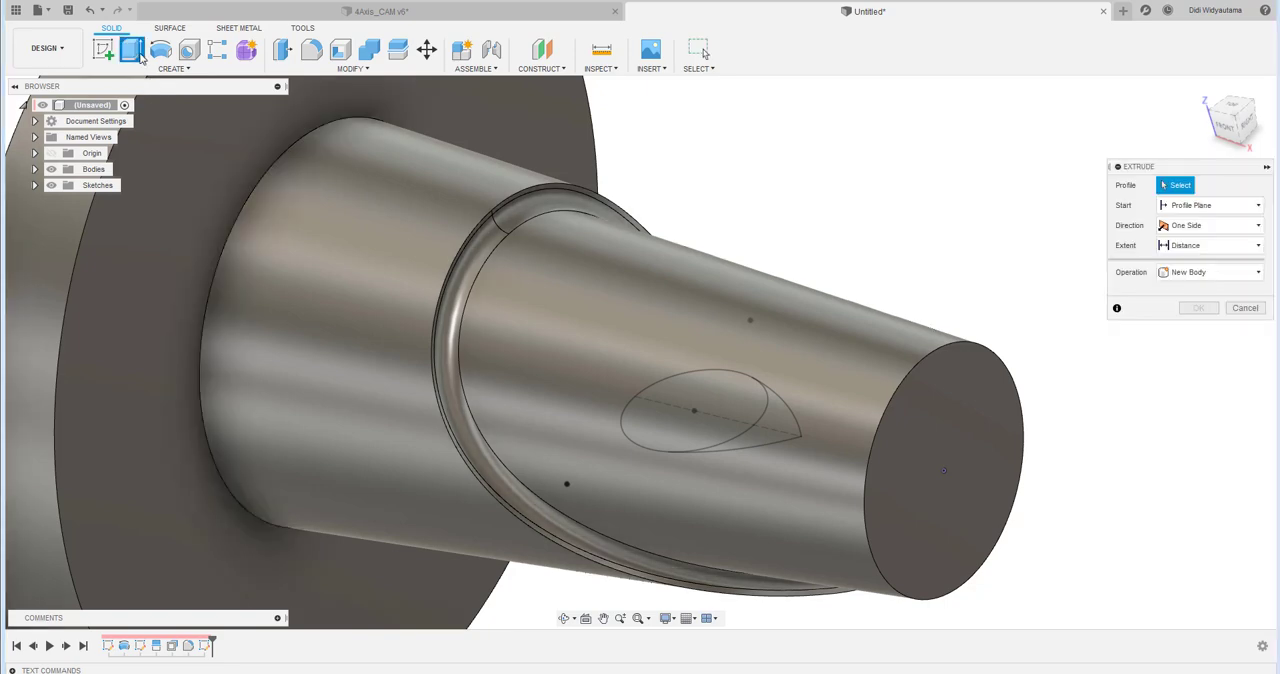
left_click(1188, 206)
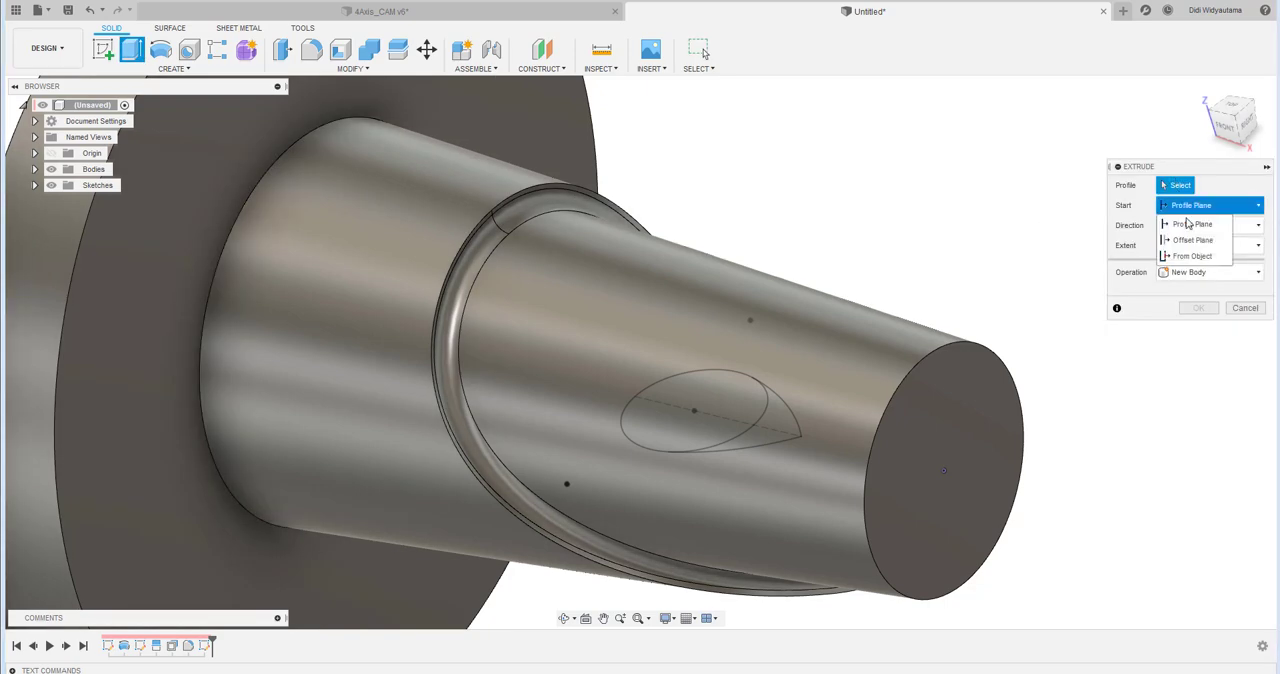
left_click(1192, 256)
left_click(874, 335)
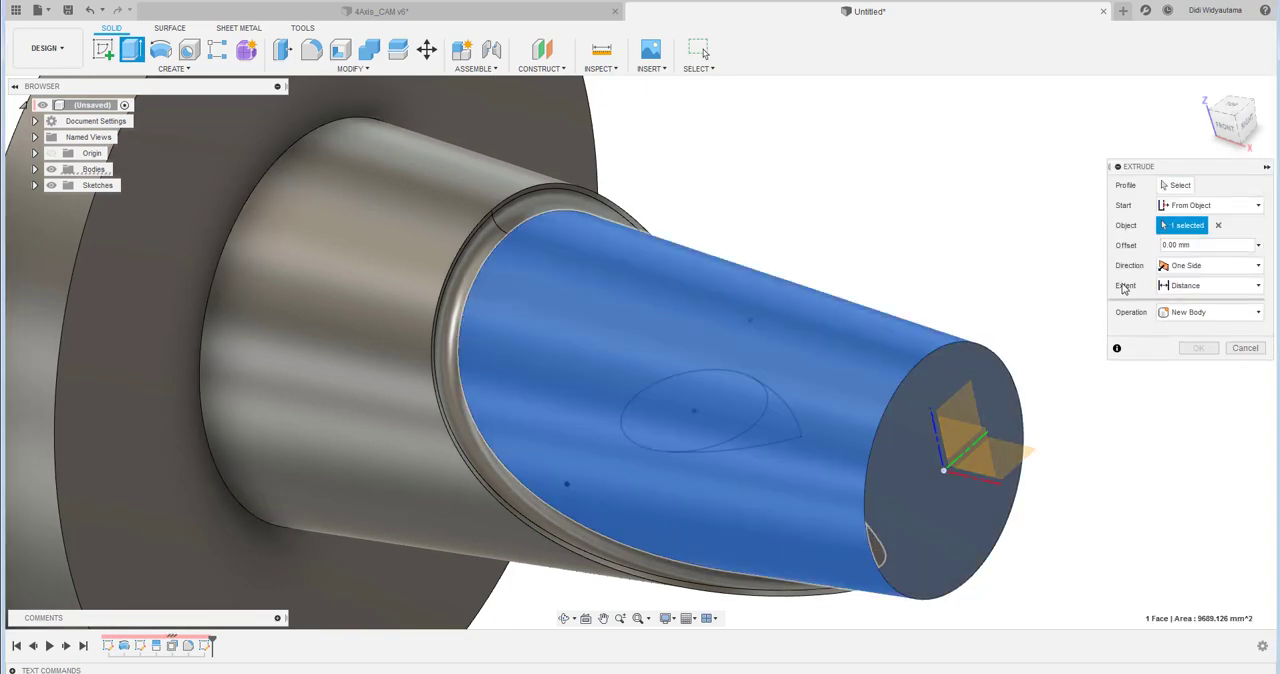
left_click(1177, 185)
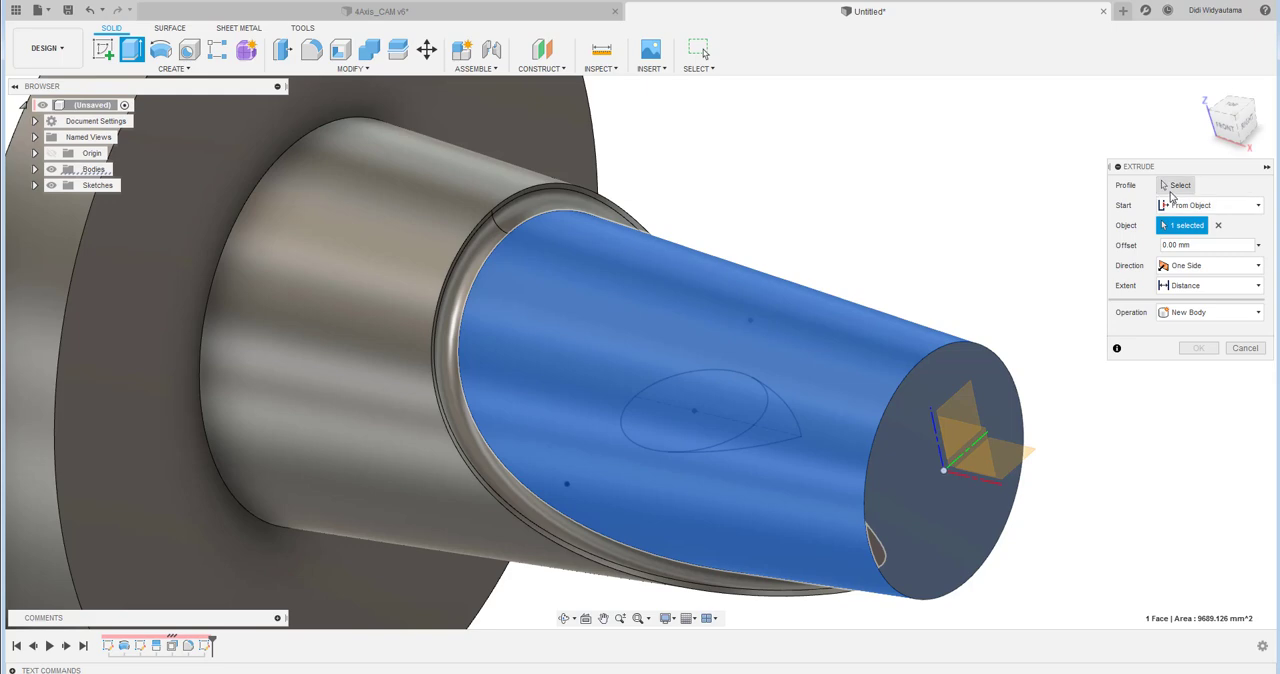
left_click(707, 411)
left_click(783, 426)
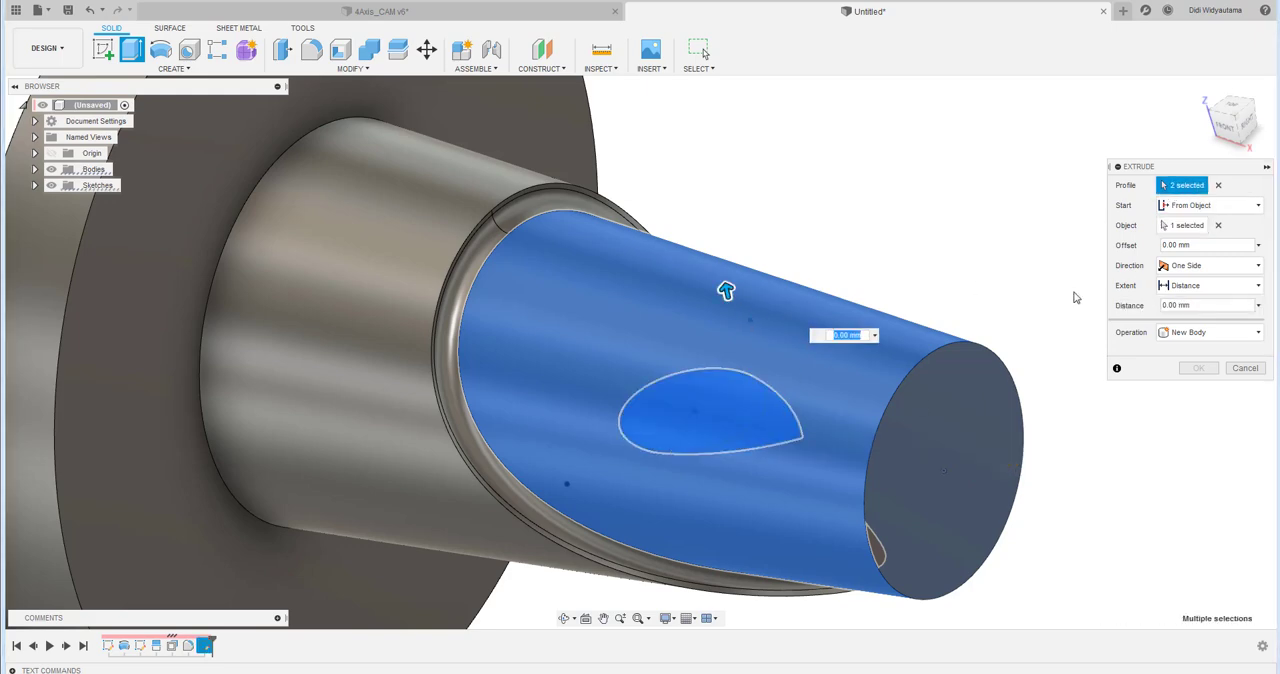
type("3.9")
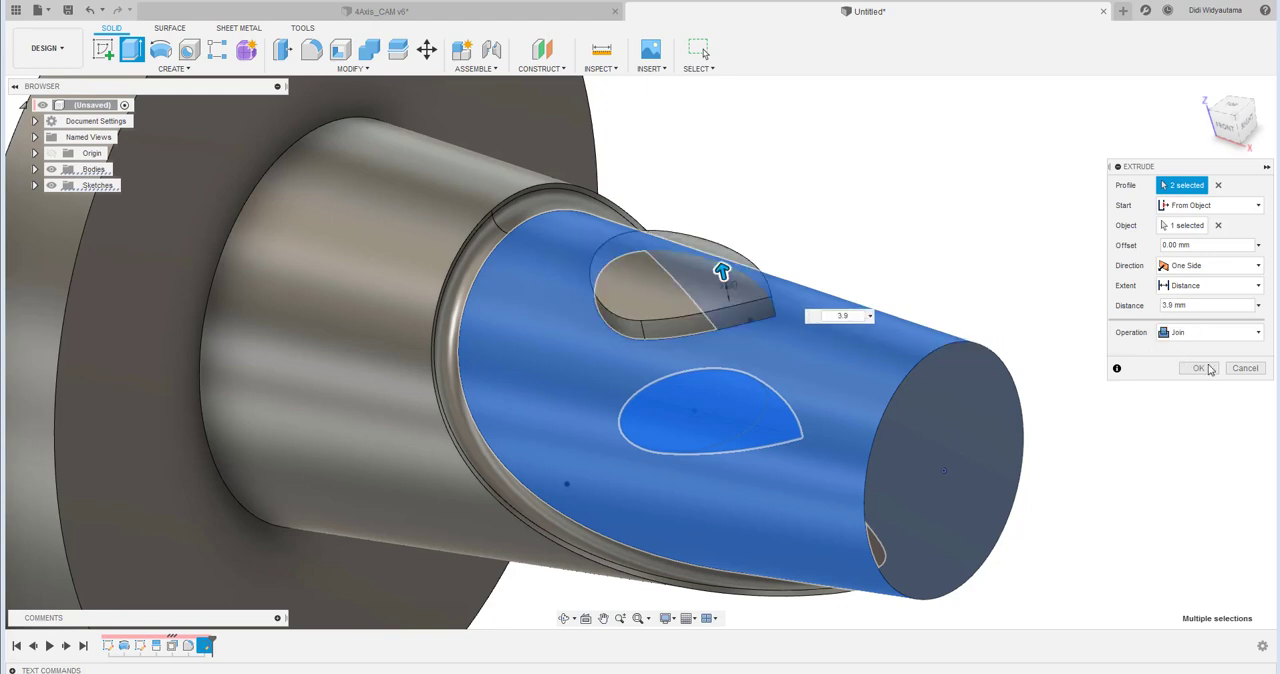
left_click(1199, 368)
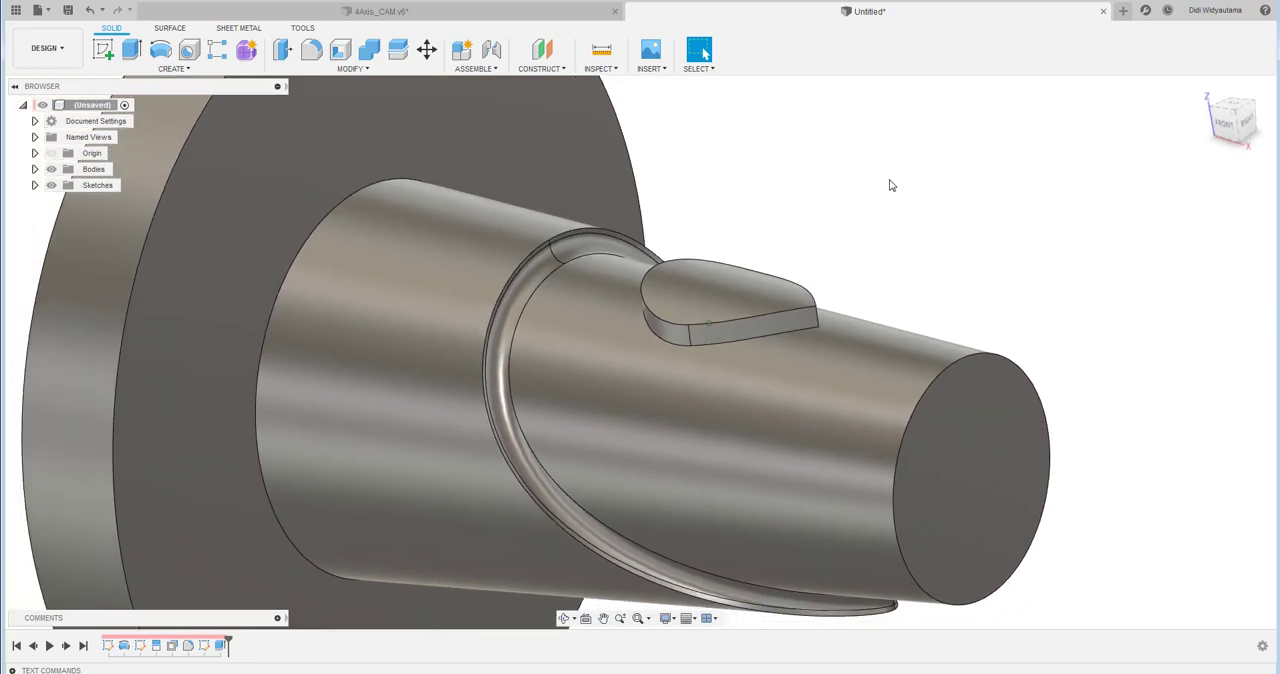
- Fillet the teardrop boss's upper rim and its base edge, each with a 2 mm radius
left_click(311, 49)
left_click(805, 305)
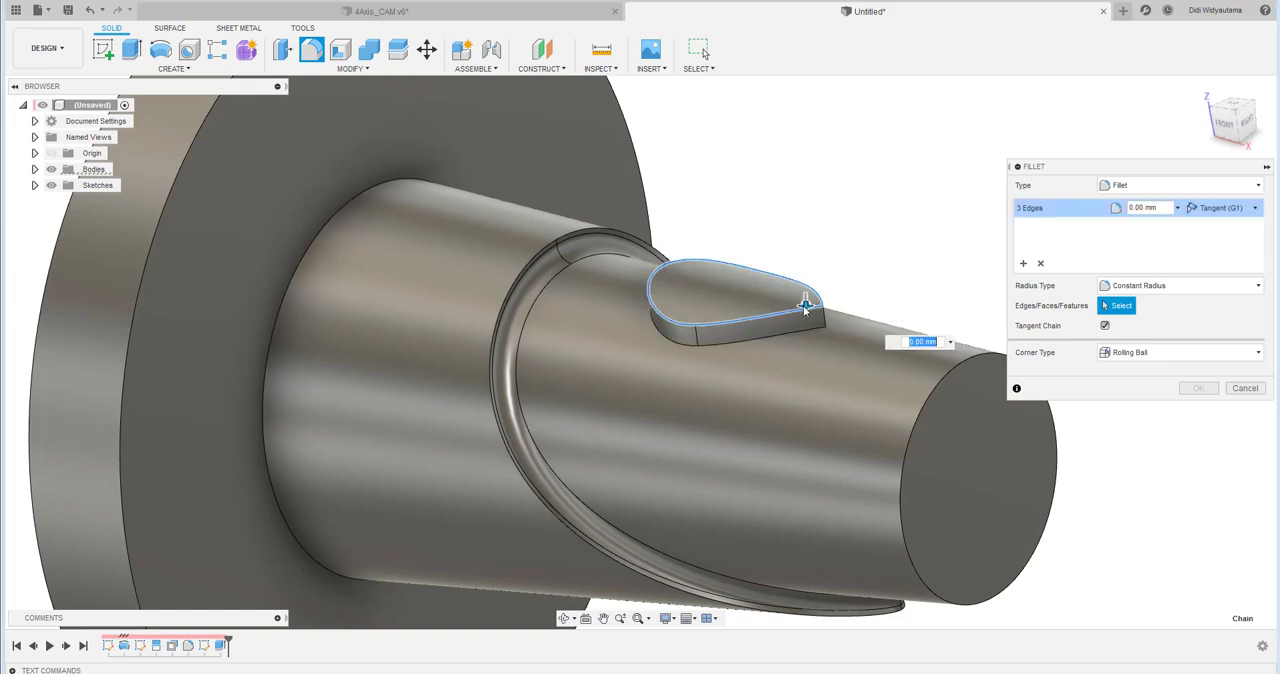
left_click(1166, 207)
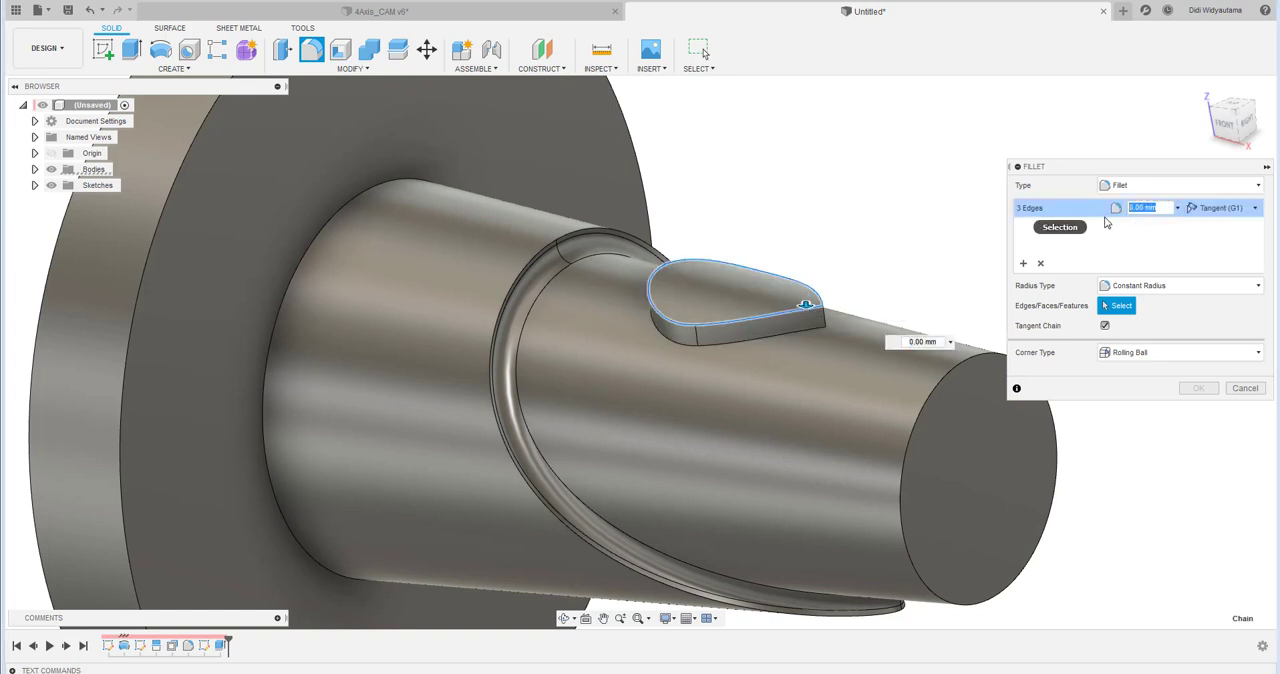
left_click(1024, 264)
left_click(805, 327)
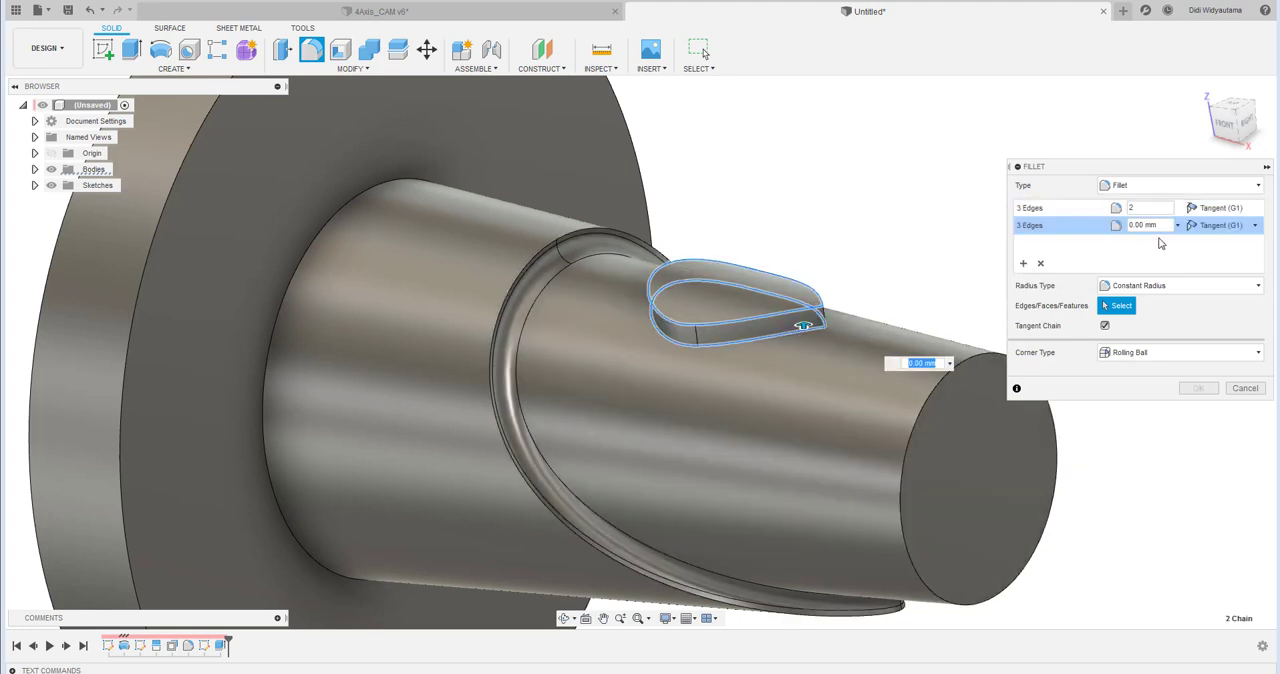
type("2")
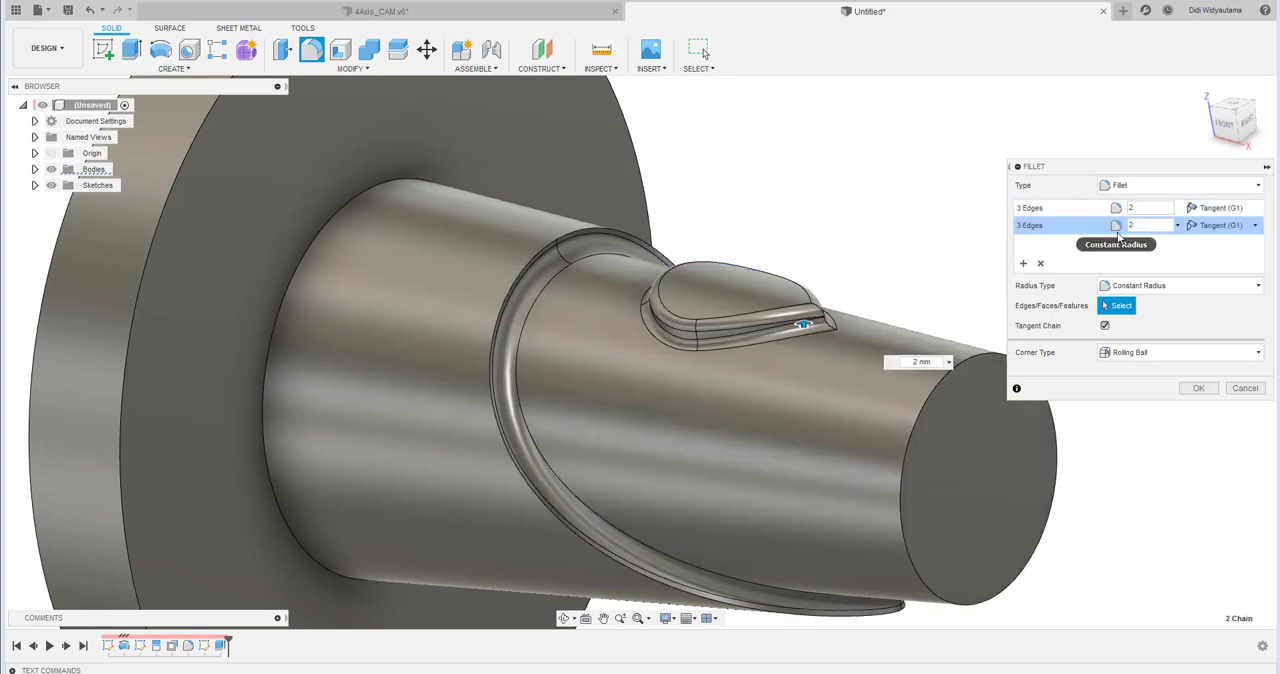
left_click(1199, 389)
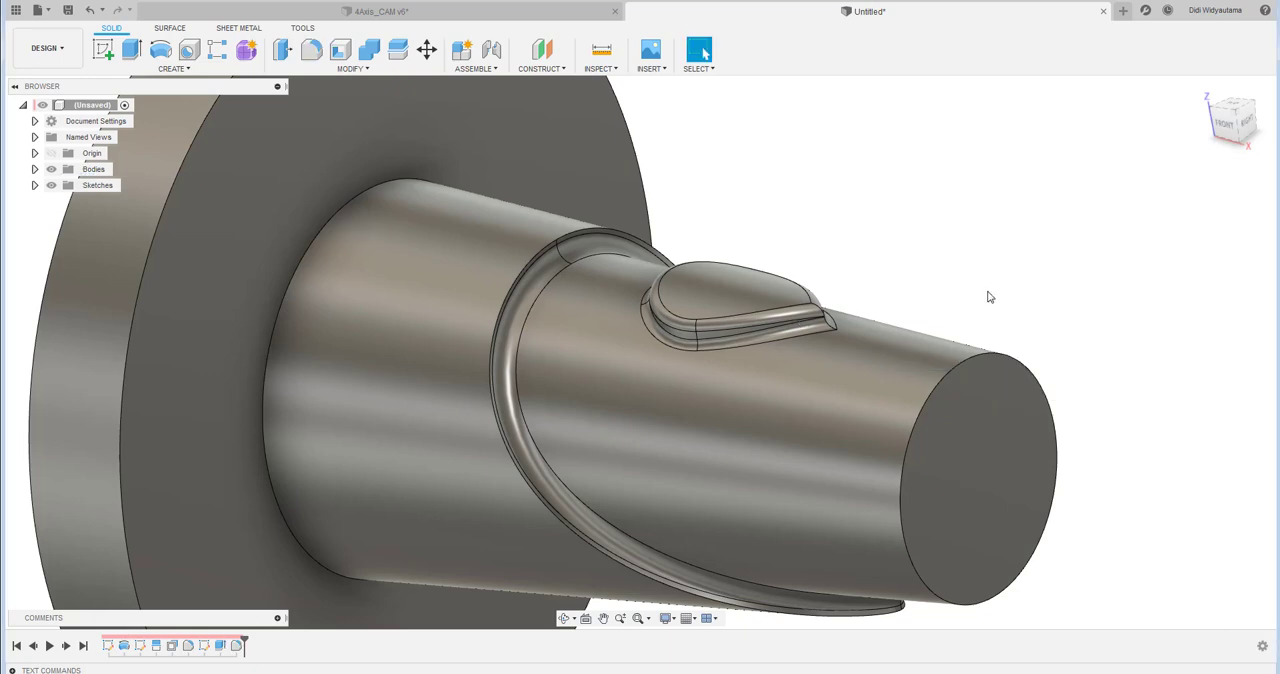
- Start a sketch on the front plane and draw a large circle on the recessed taper plus a smaller one nearer its free end
left_click(1226, 124)
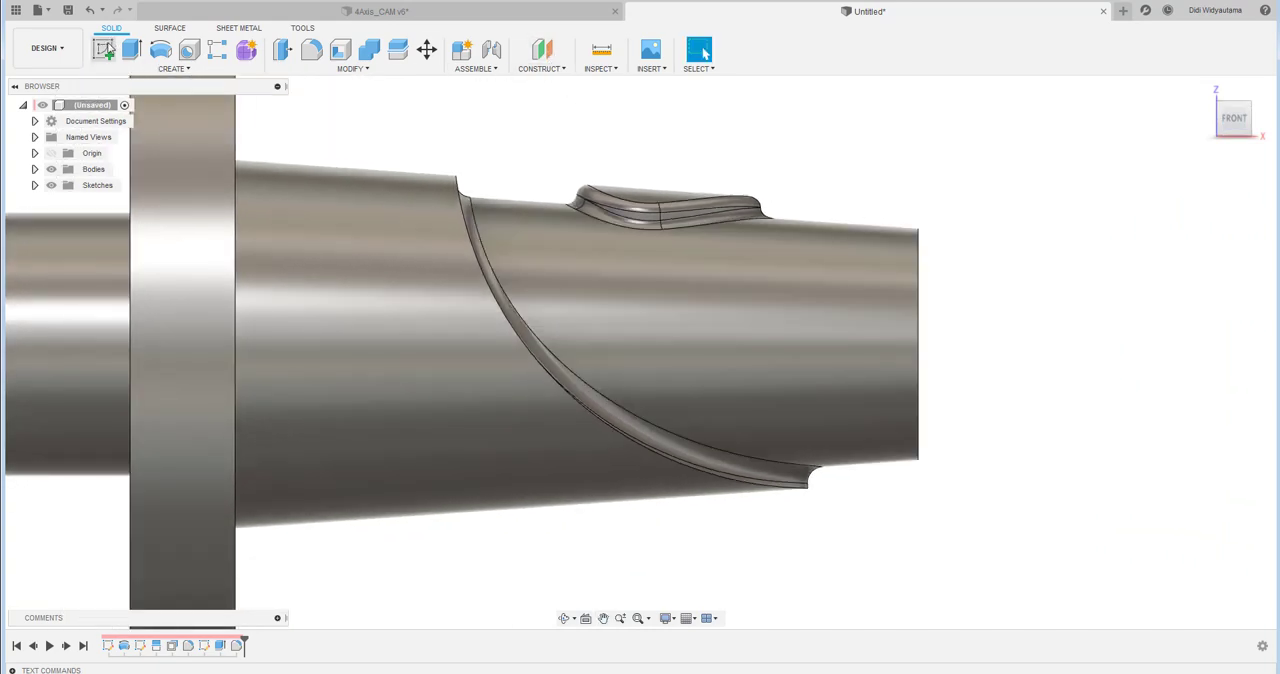
left_click(104, 48)
left_click(975, 297)
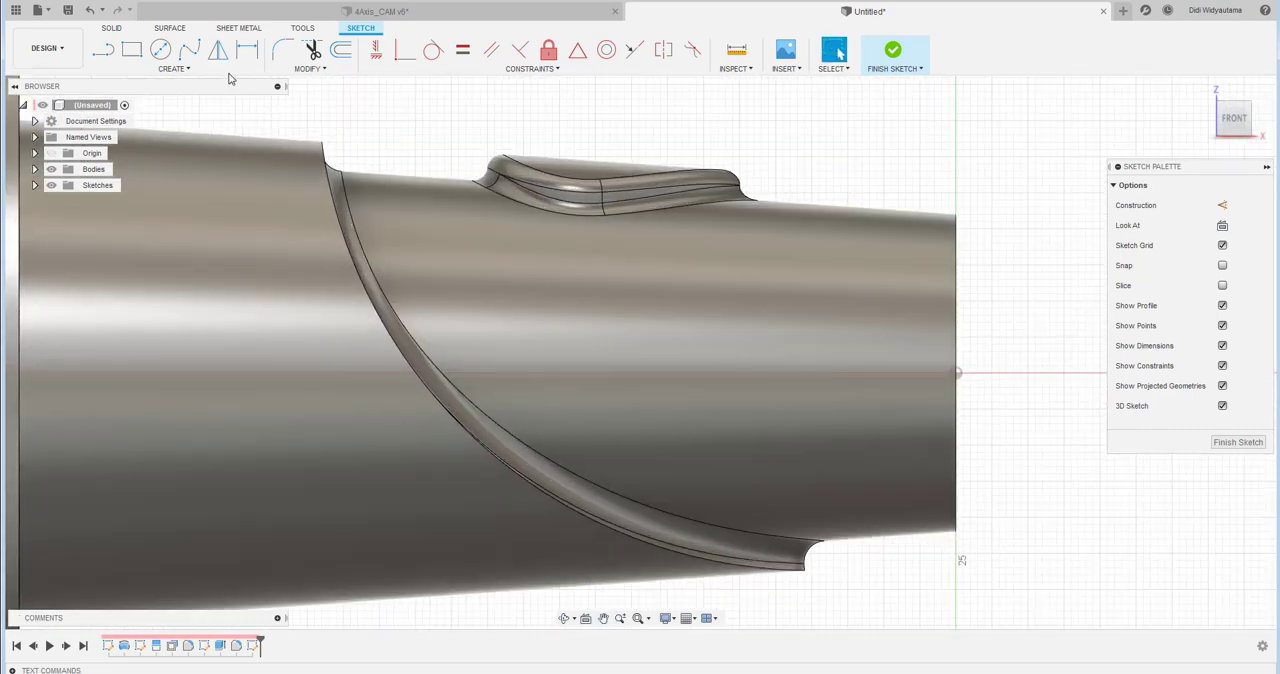
left_click(160, 49)
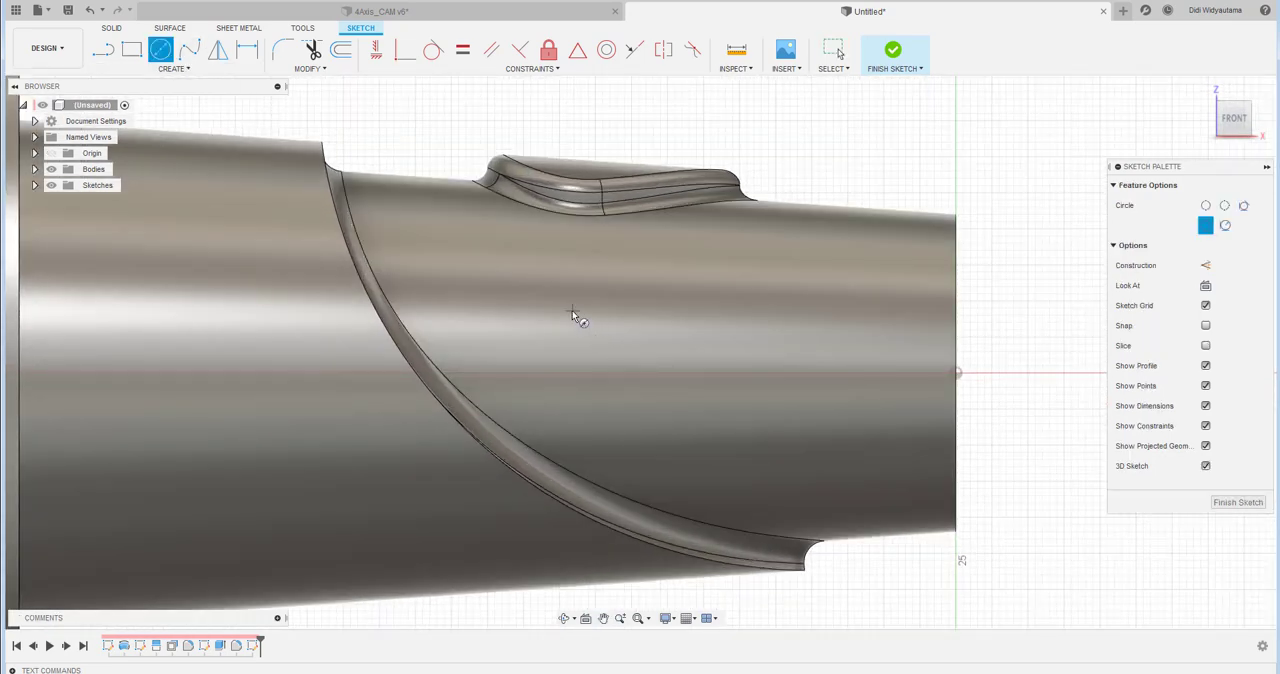
left_click(571, 311)
left_click(599, 344)
left_click(720, 374)
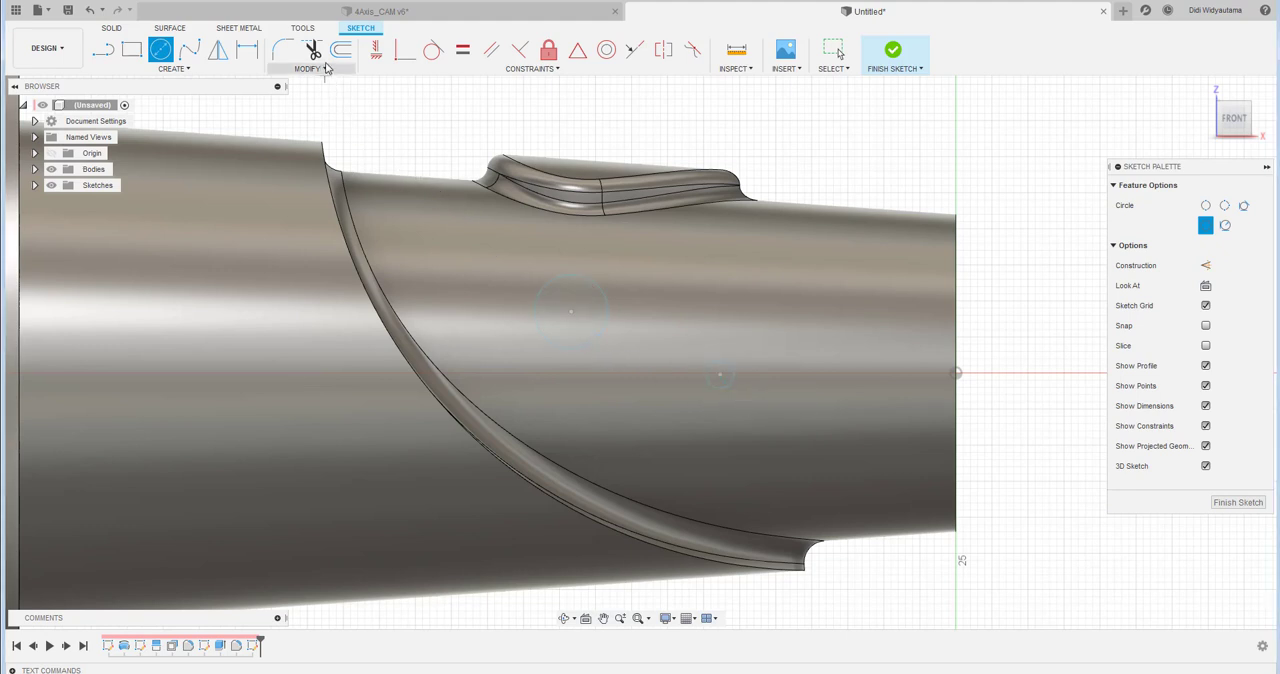
- Align the small circle's centre horizontally with the sketch origin
left_click(377, 49)
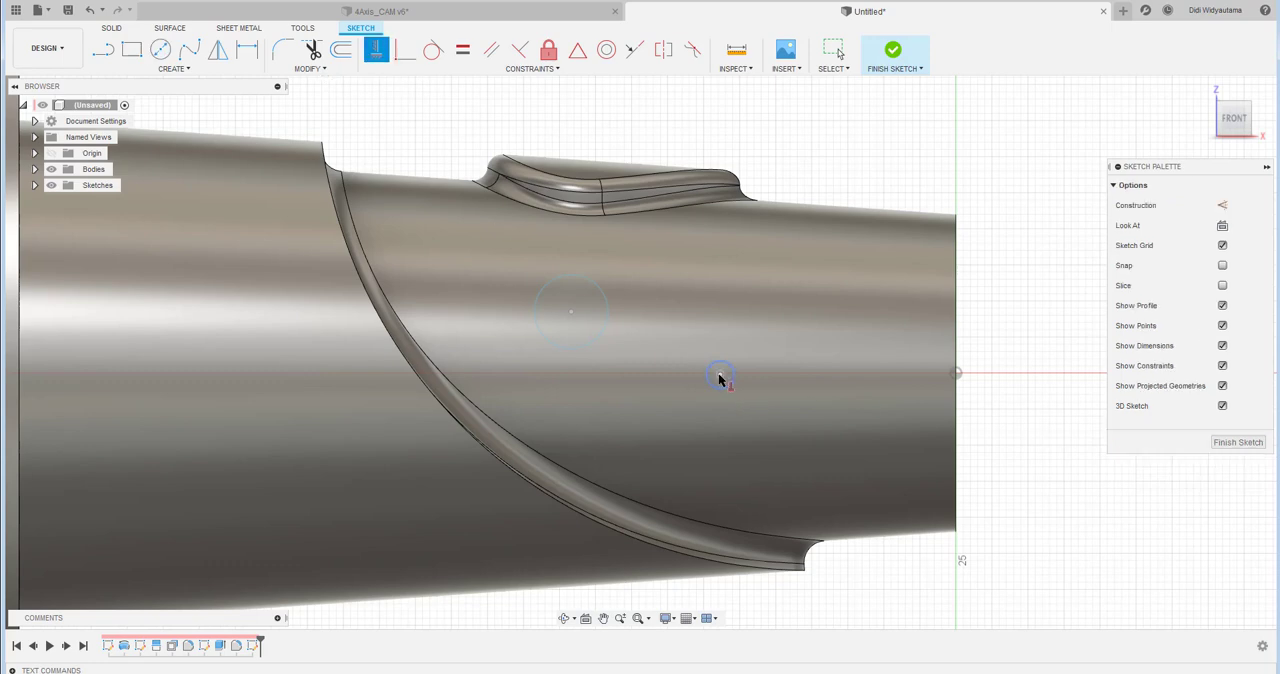
left_click(720, 376)
left_click(955, 374)
- Draw two three-point arcs connecting the large and small circles, one along the upper side and one along the lower
left_click(173, 68)
mouse_move(185, 129)
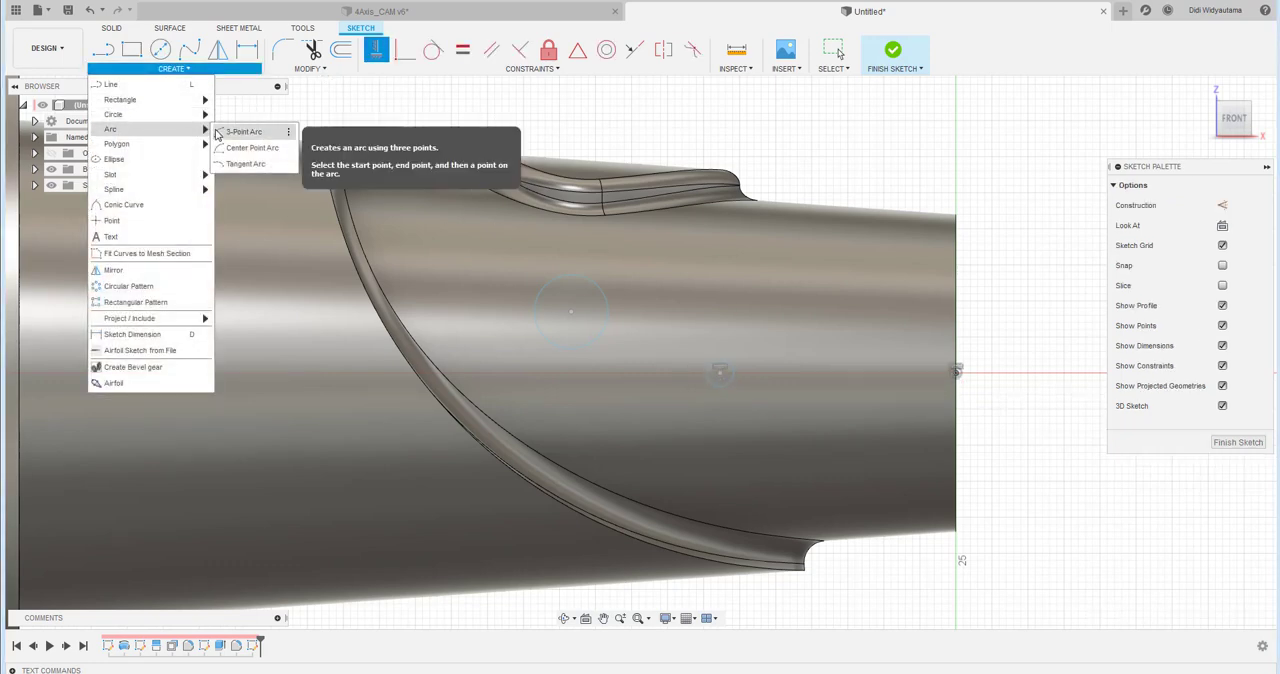
left_click(240, 132)
left_click(725, 365)
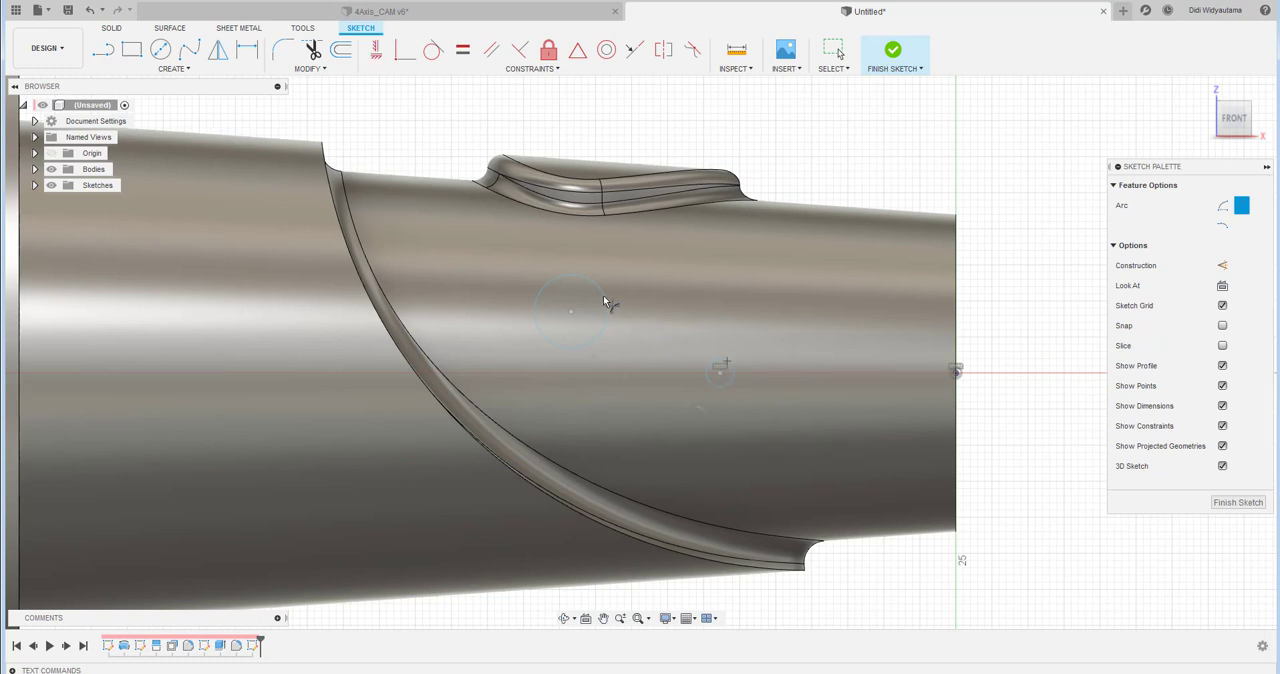
left_click(595, 285)
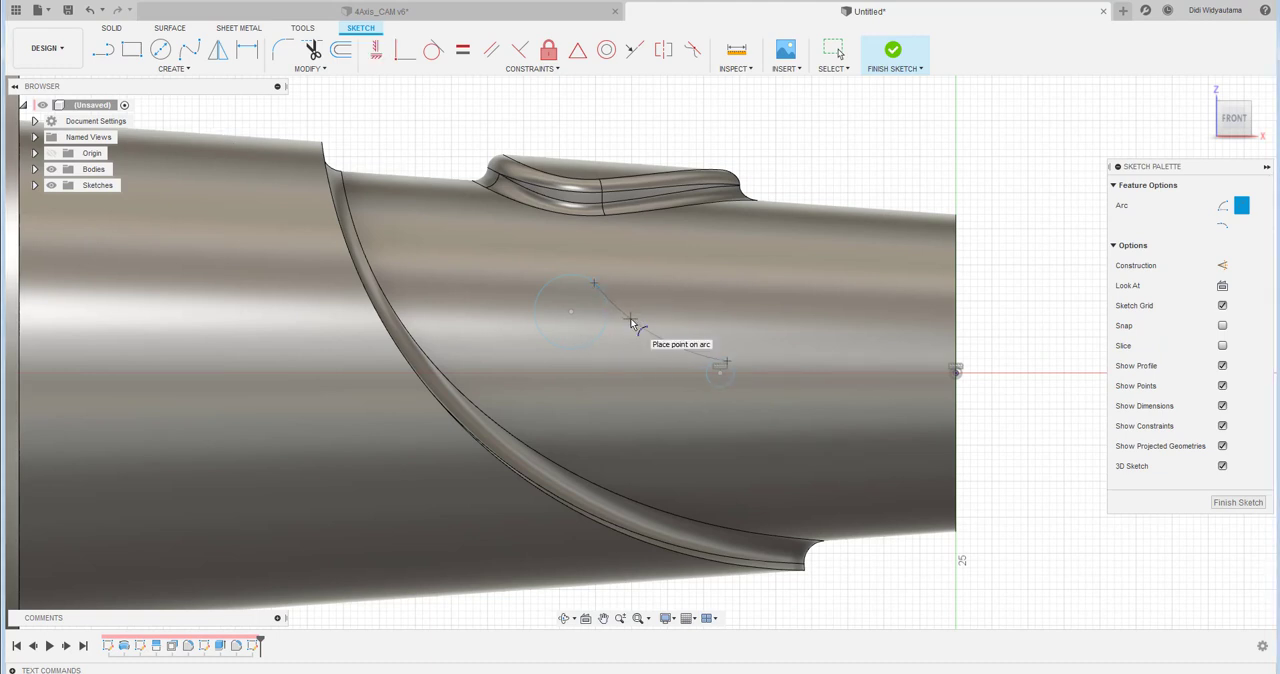
left_click(632, 319)
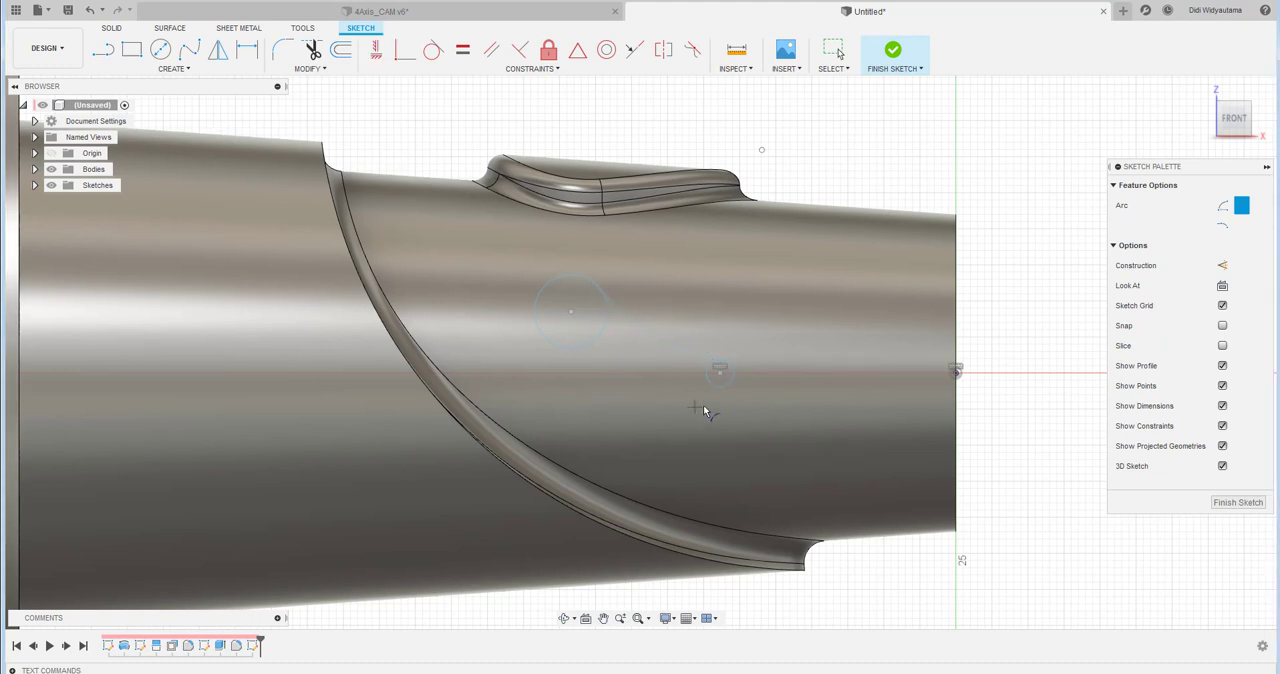
left_click(557, 346)
left_click(592, 364)
- Make the upper and lower connecting arcs tangent to the large circle
left_click(433, 49)
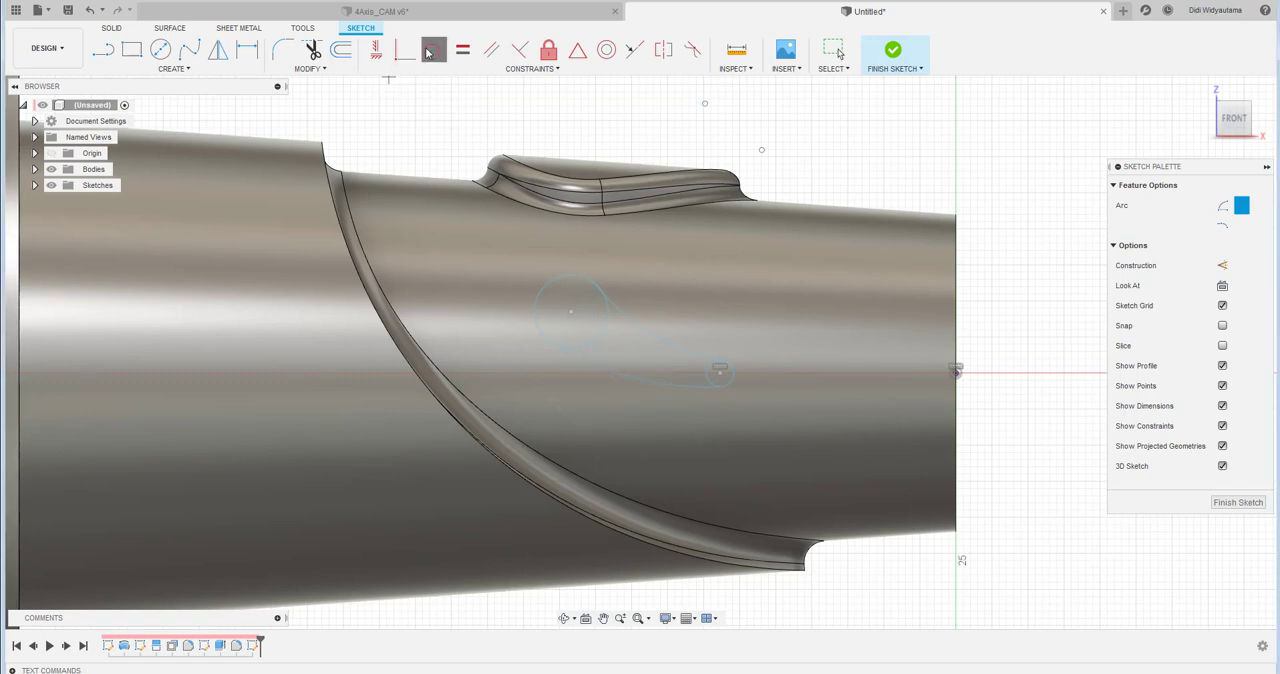
left_click(629, 326)
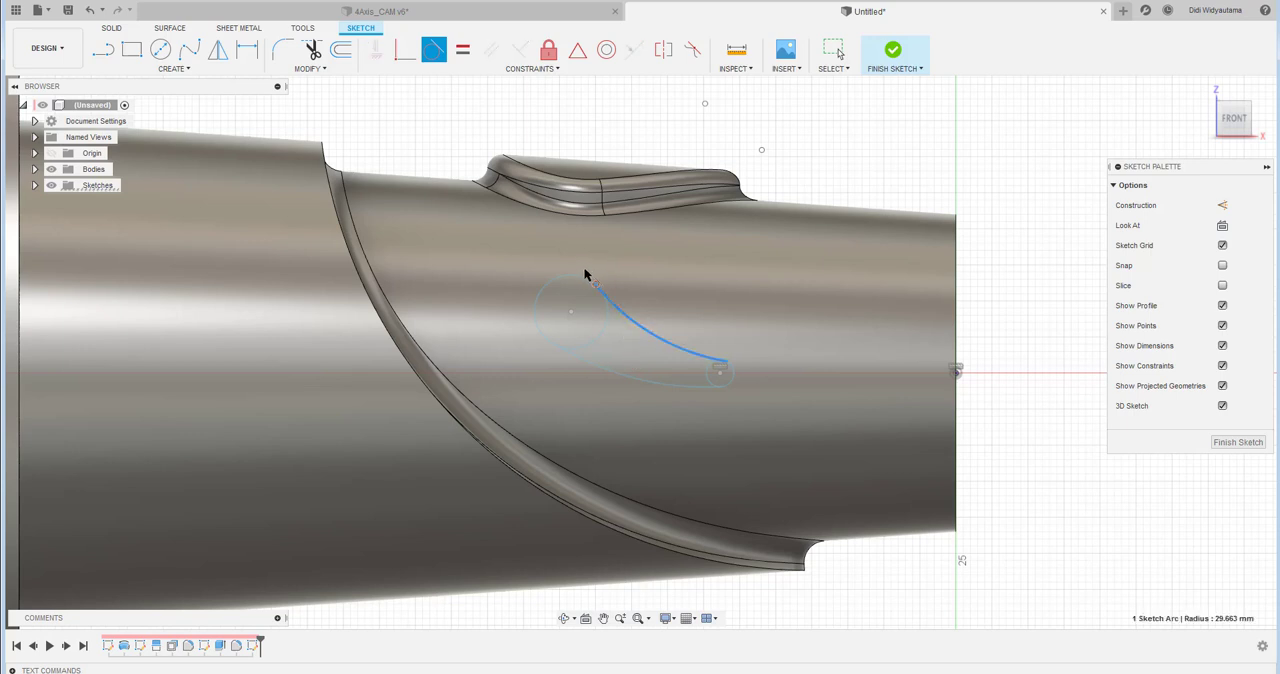
left_click(594, 286)
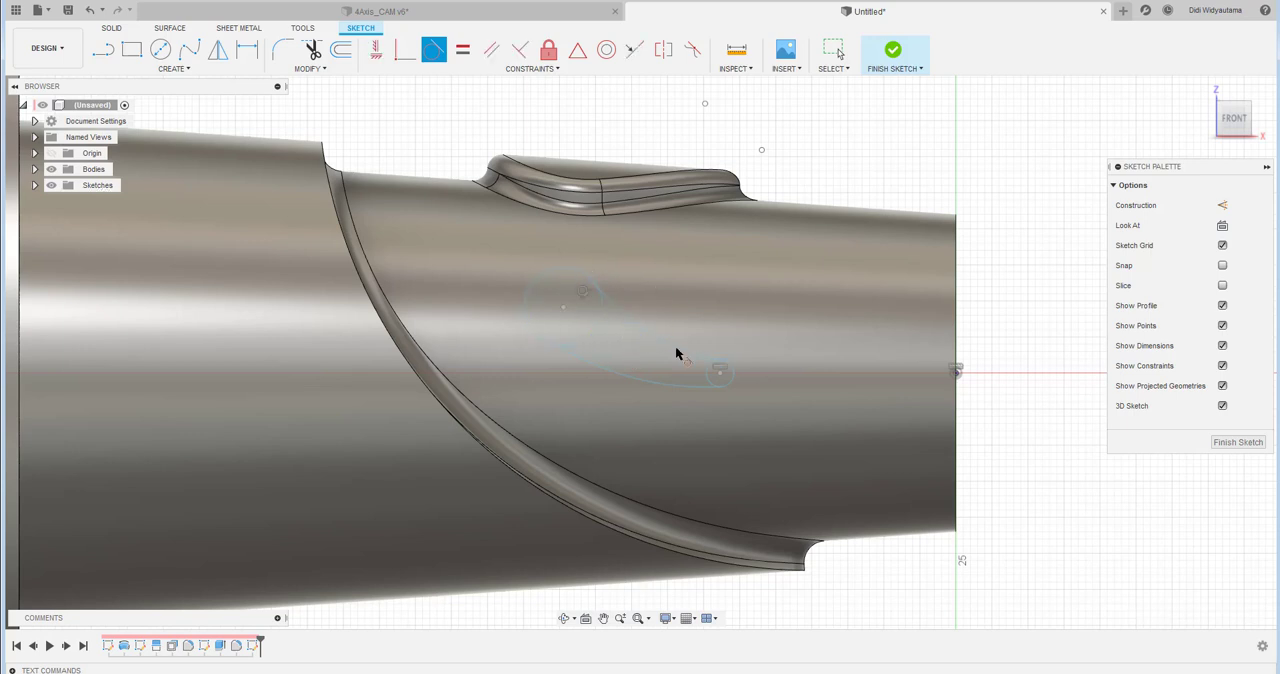
left_click(586, 361)
left_click(582, 347)
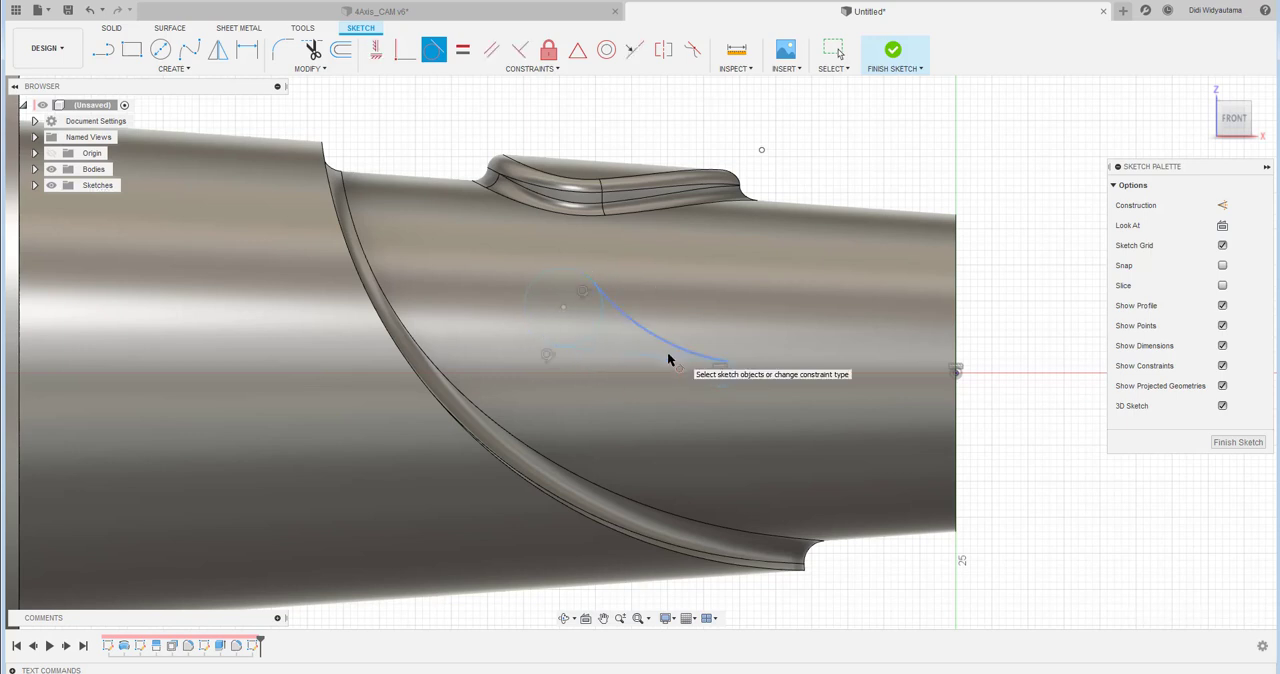
key("Escape")
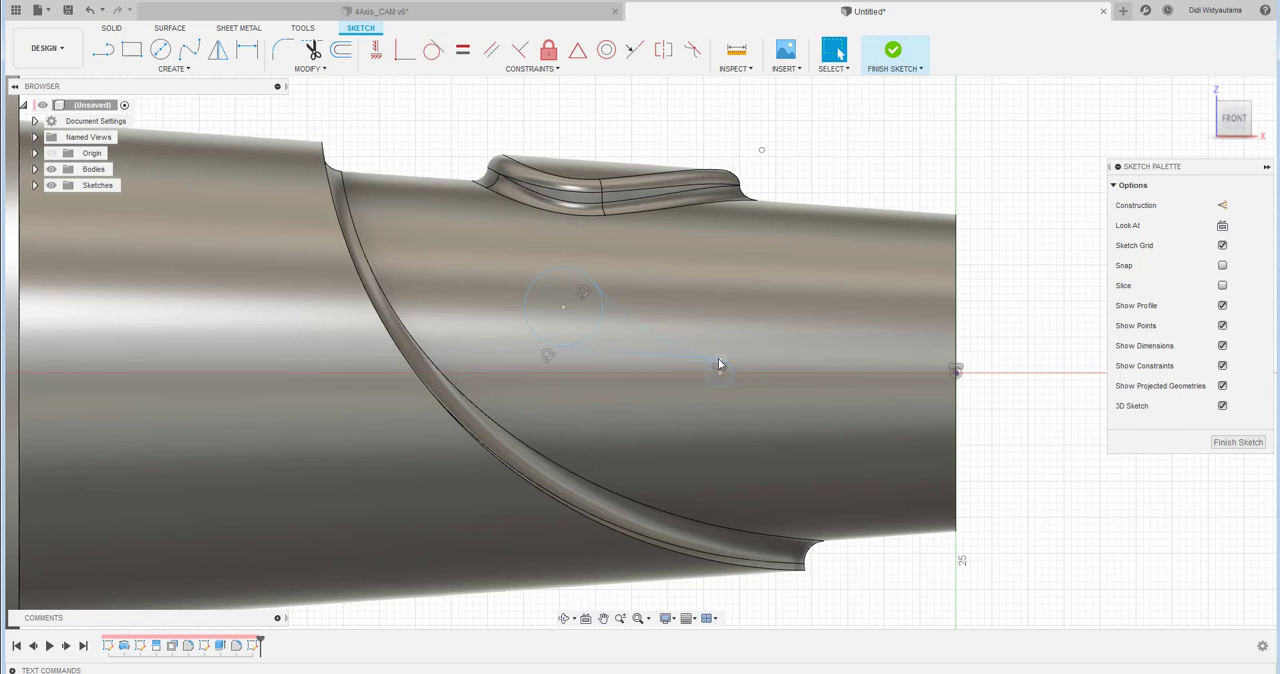
- Adjust the small circle's end of the profile and make both connecting arcs tangent to the small circle
left_click_drag(711, 372, 708, 391)
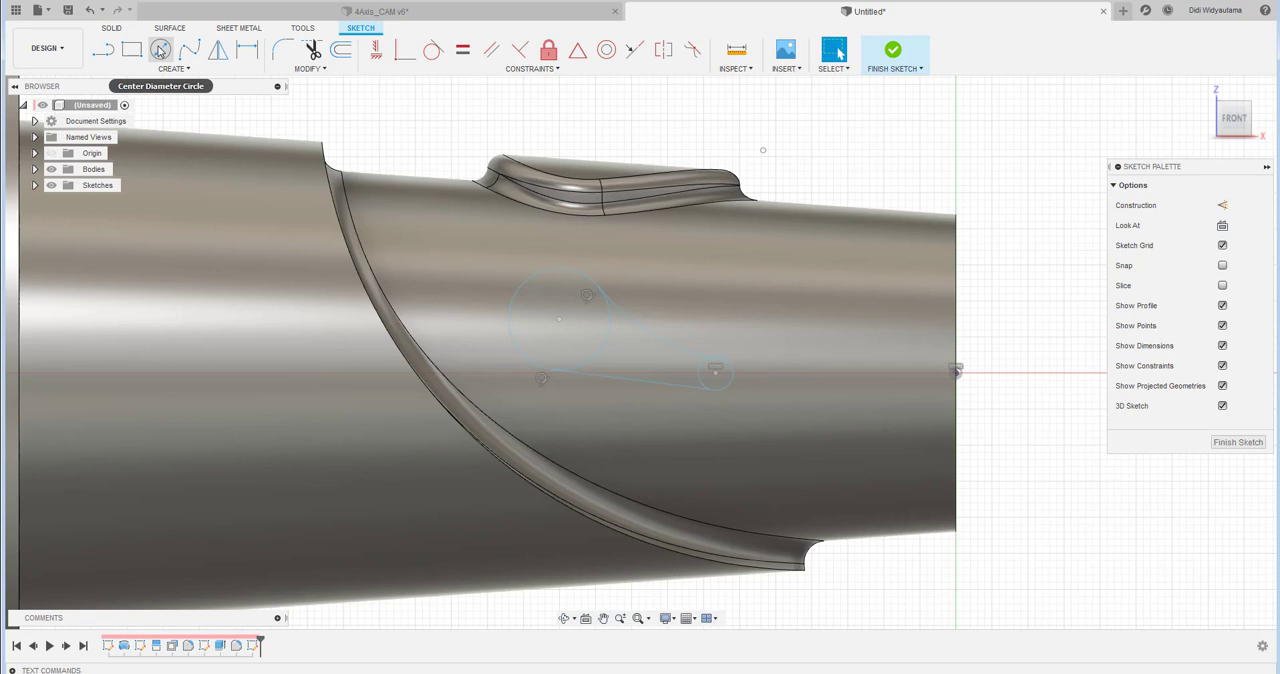
left_click(433, 49)
left_click(697, 395)
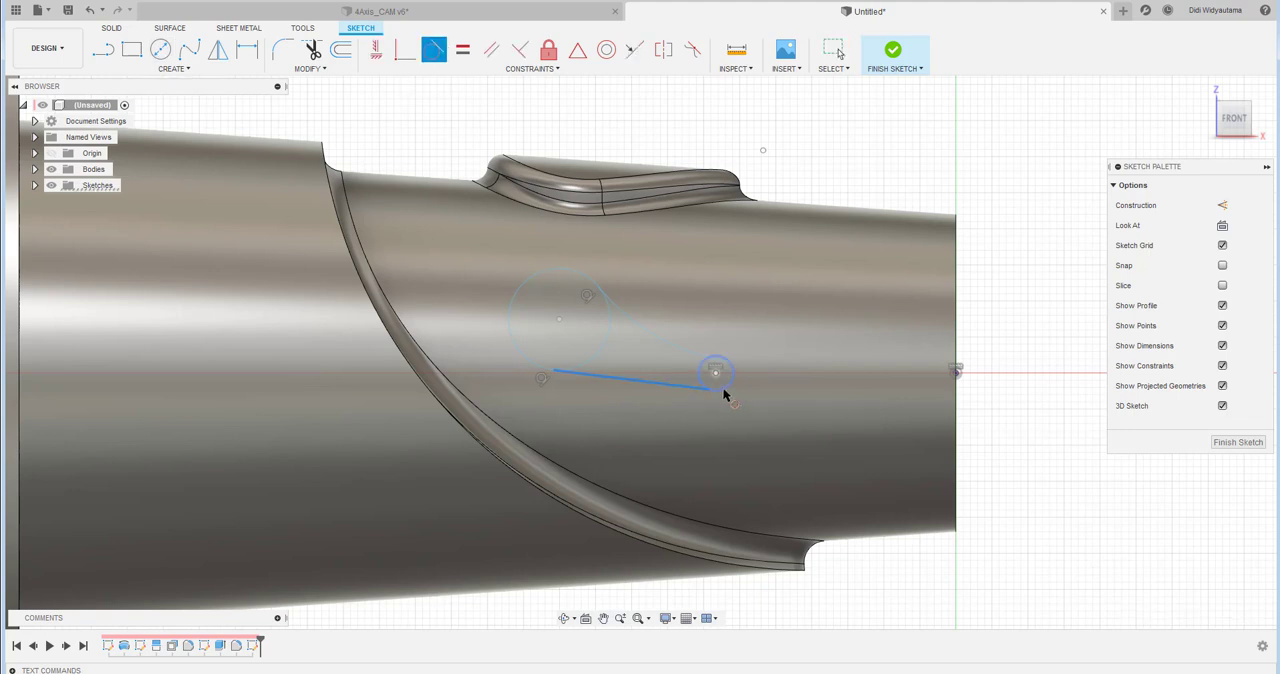
left_click(723, 368)
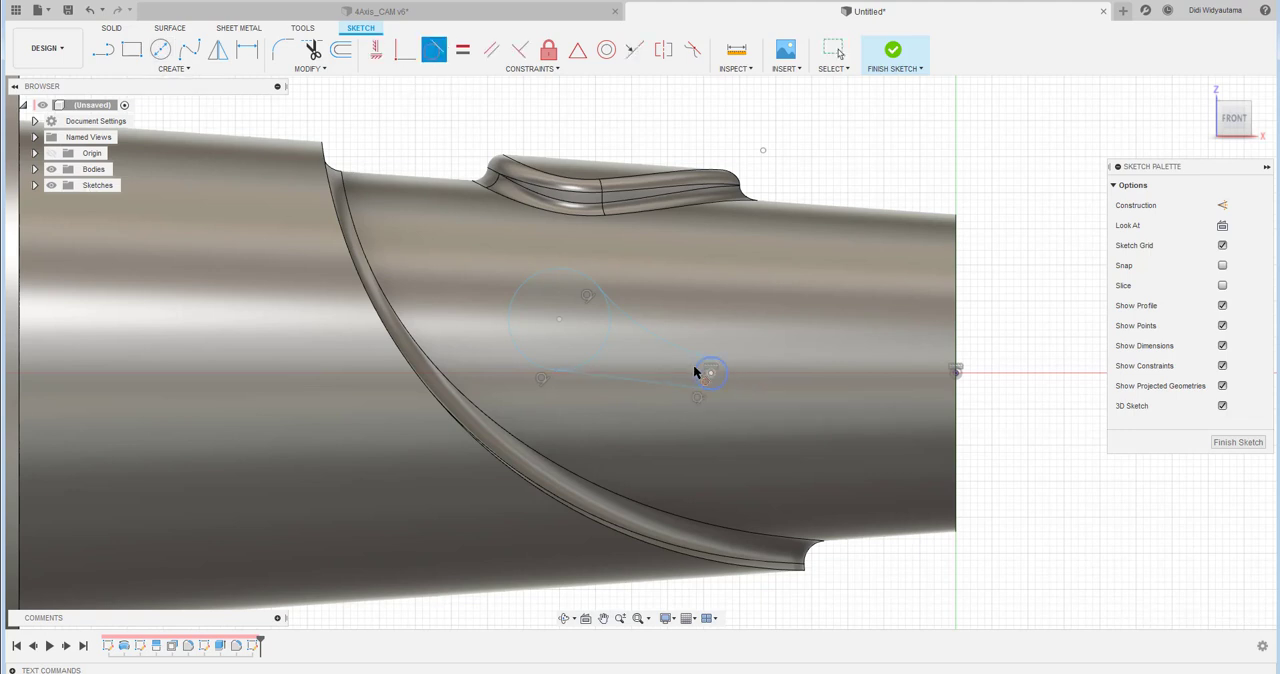
left_click(694, 367)
left_click(685, 346)
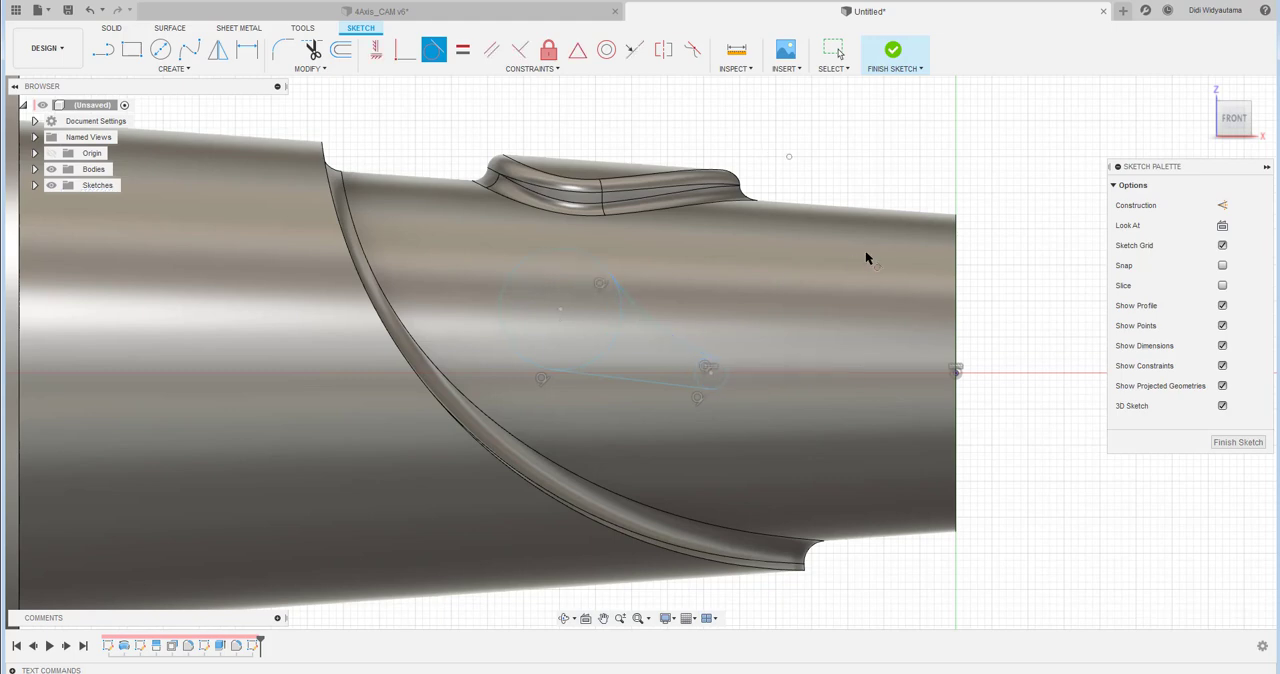
right_click(789, 156)
left_click(826, 158)
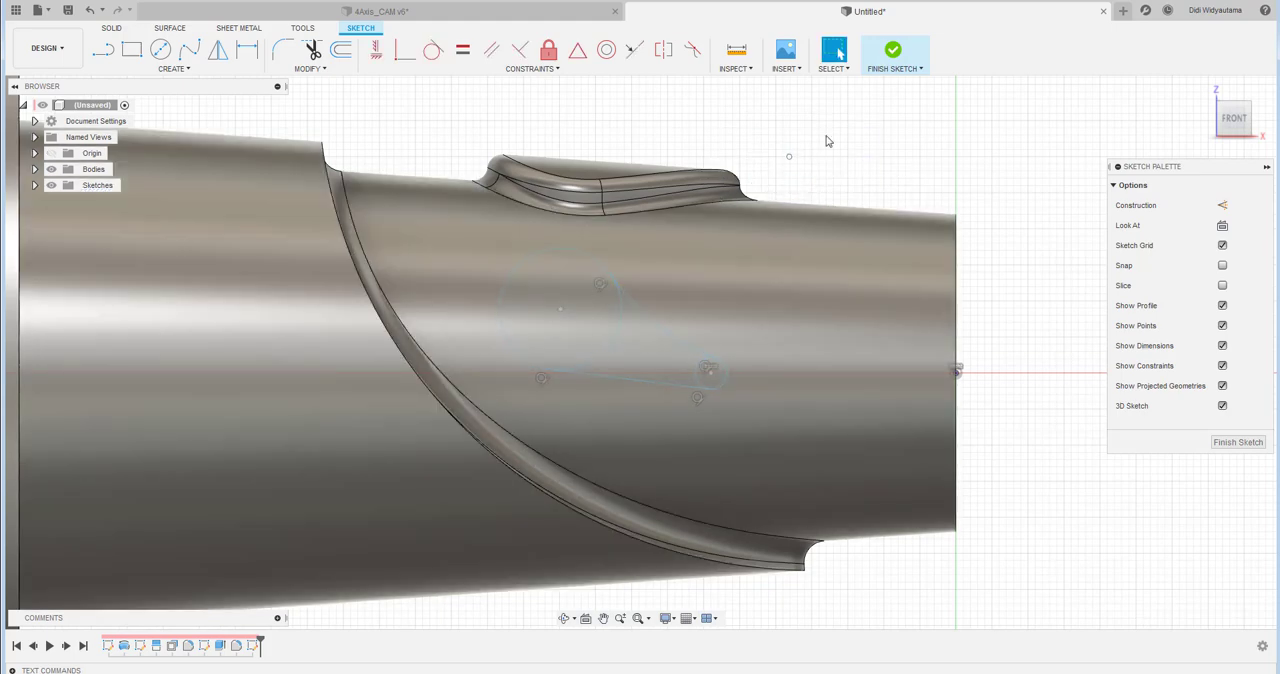
- Dimension the horizontal distance between the two circle centres as 25 mm
left_click(218, 49)
left_click(247, 49)
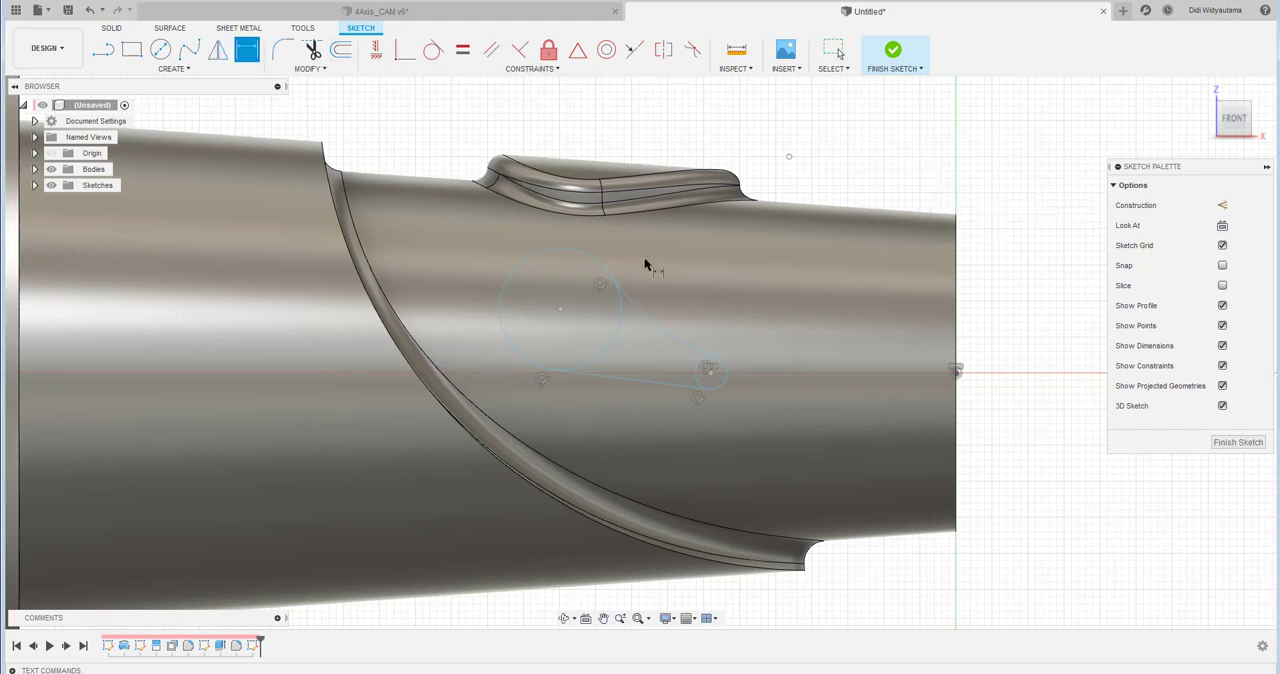
left_click(710, 374)
left_click(562, 310)
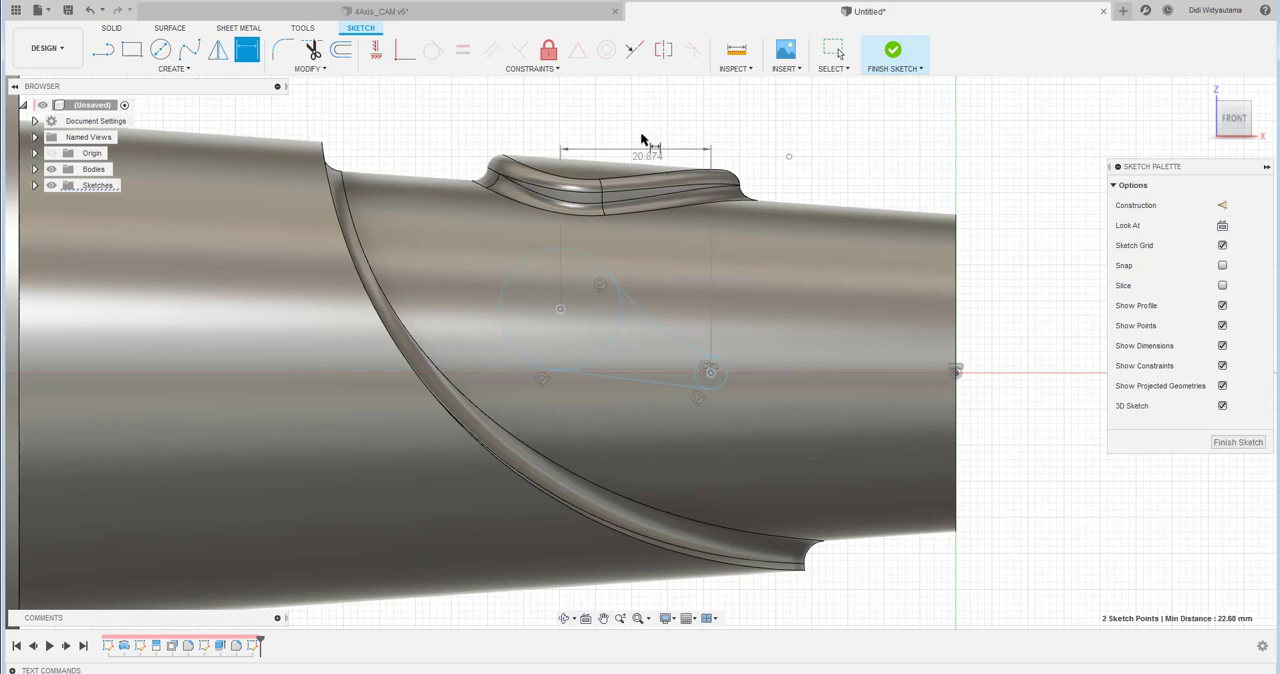
left_click(633, 117)
type("25")
key("Return")
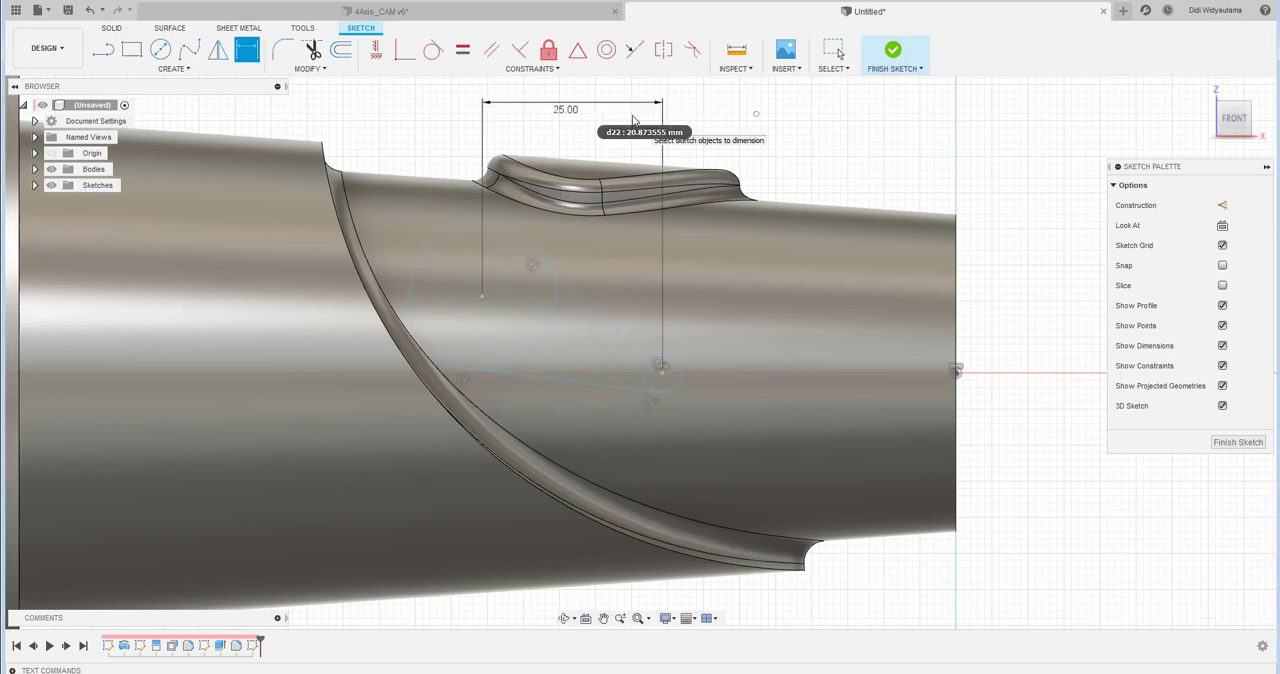
- Dimension the vertical distance between the two circle centres as 12 mm
left_click(483, 297)
left_click(730, 327)
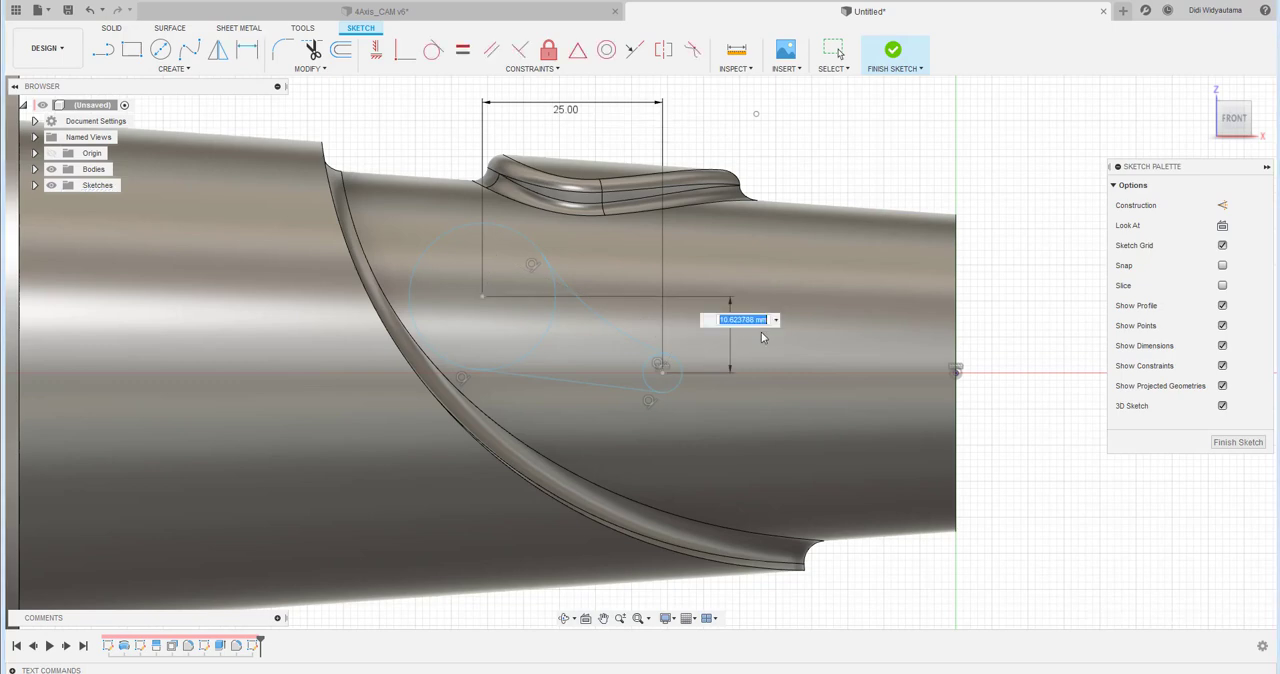
type("12")
key("Return")
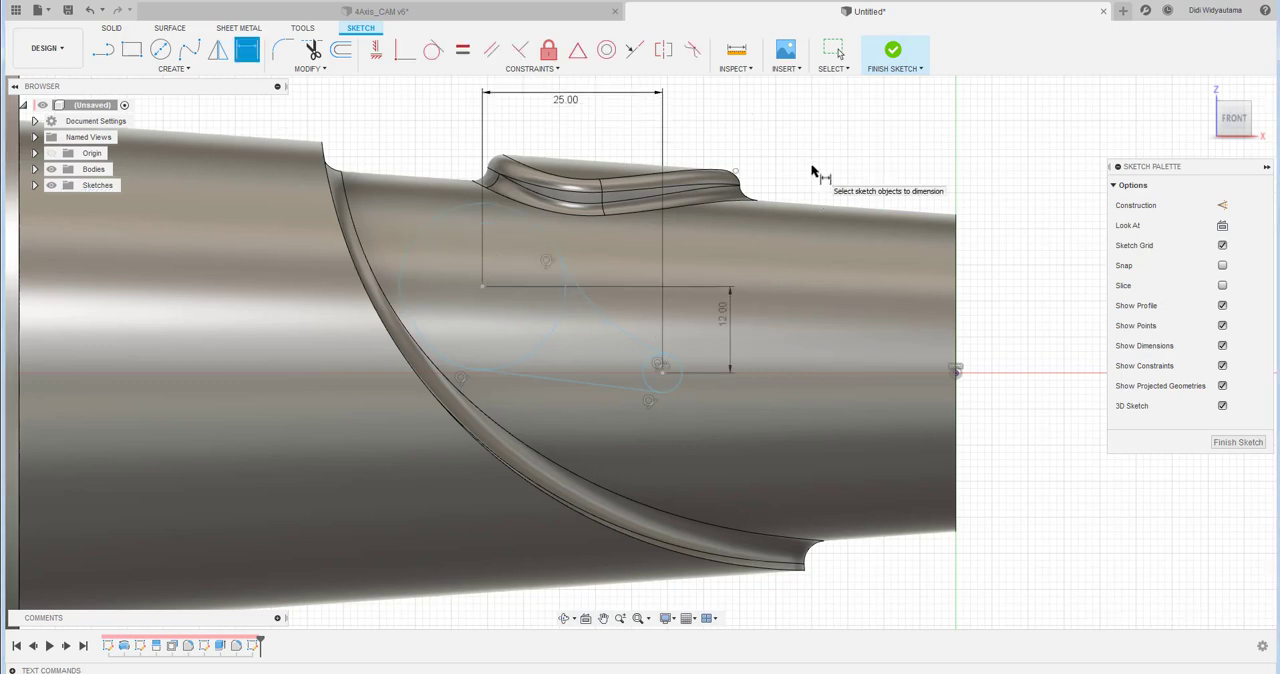
key("Escape")
- Dimension the large circle's diameter as 10 mm
left_click(258, 54)
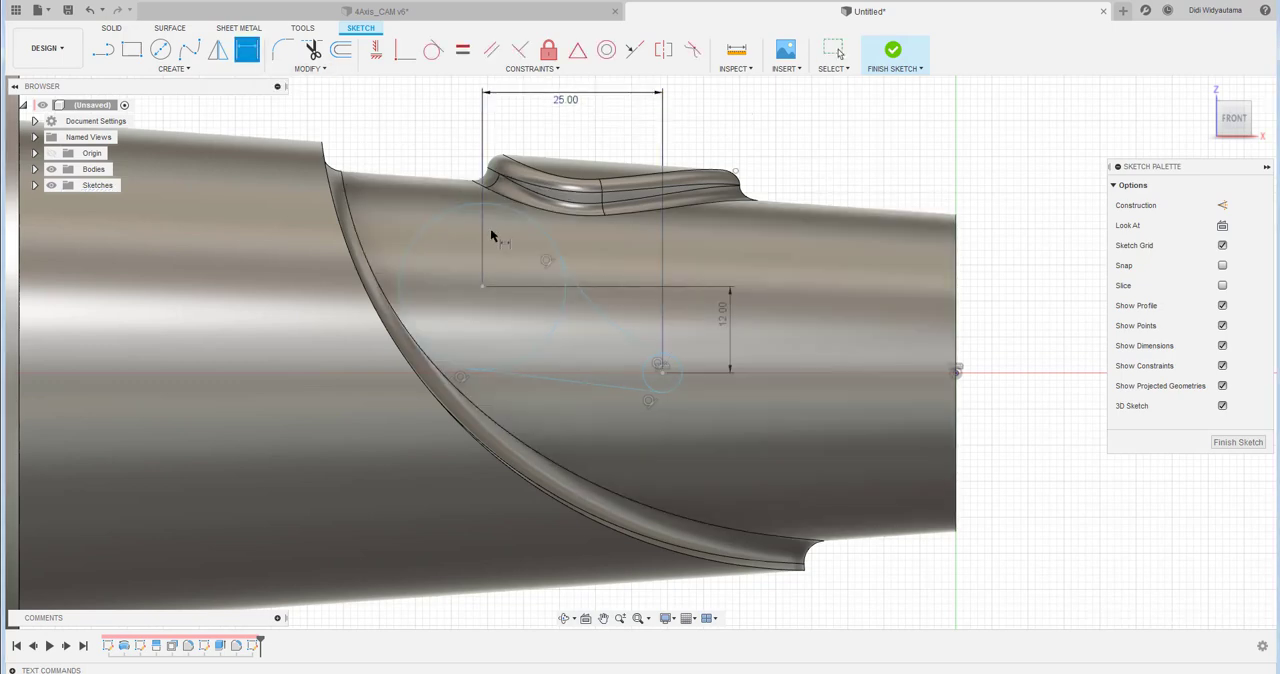
left_click(443, 214)
left_click(450, 249)
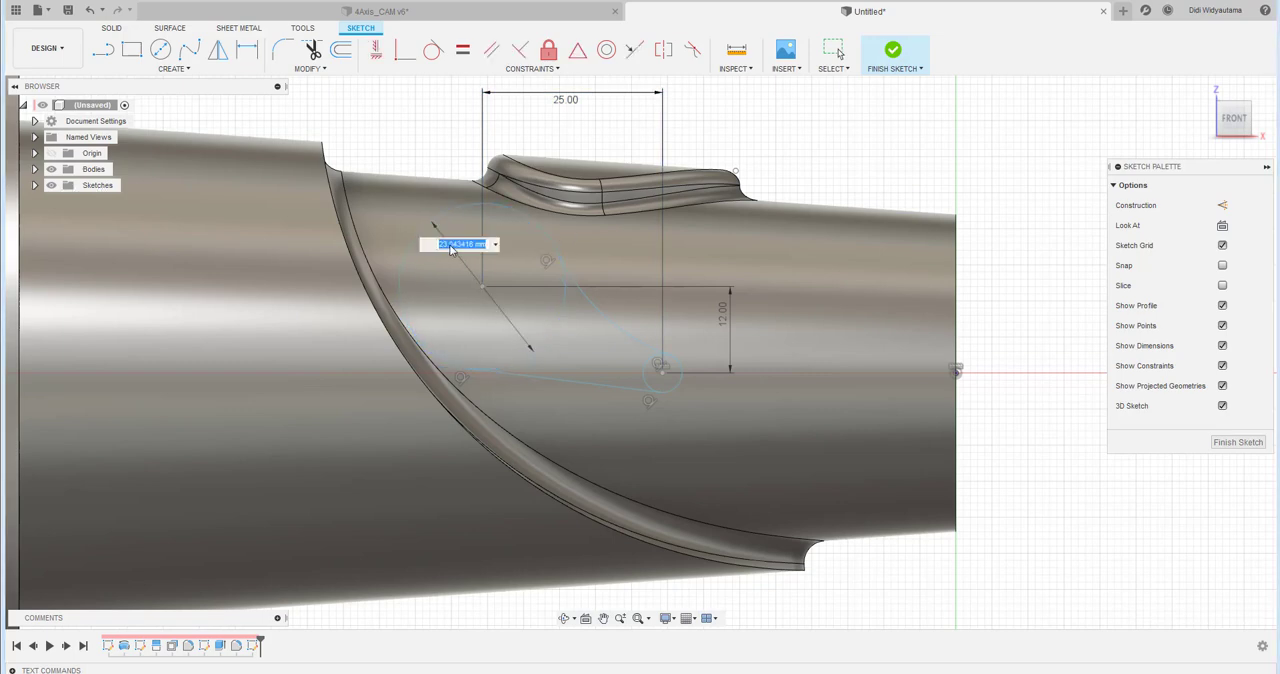
type("10")
key("Return")
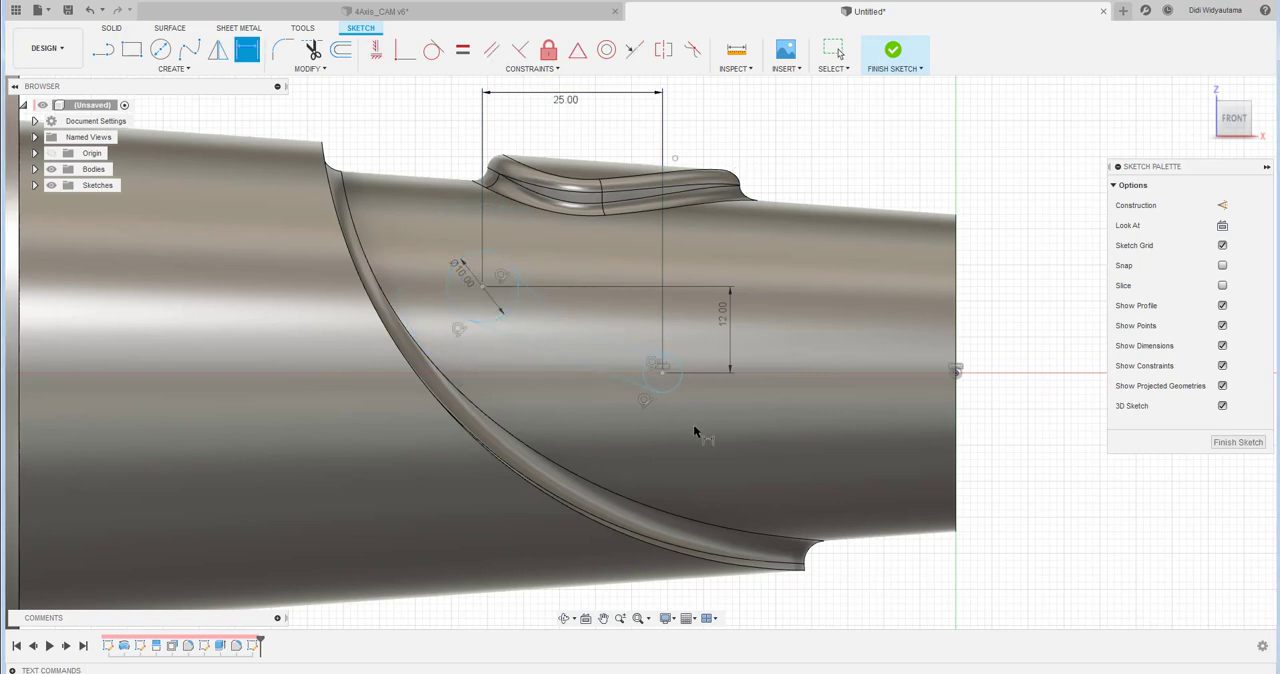
- Dimension the small circle's diameter as 2 mm
left_click(677, 381)
left_click(688, 407)
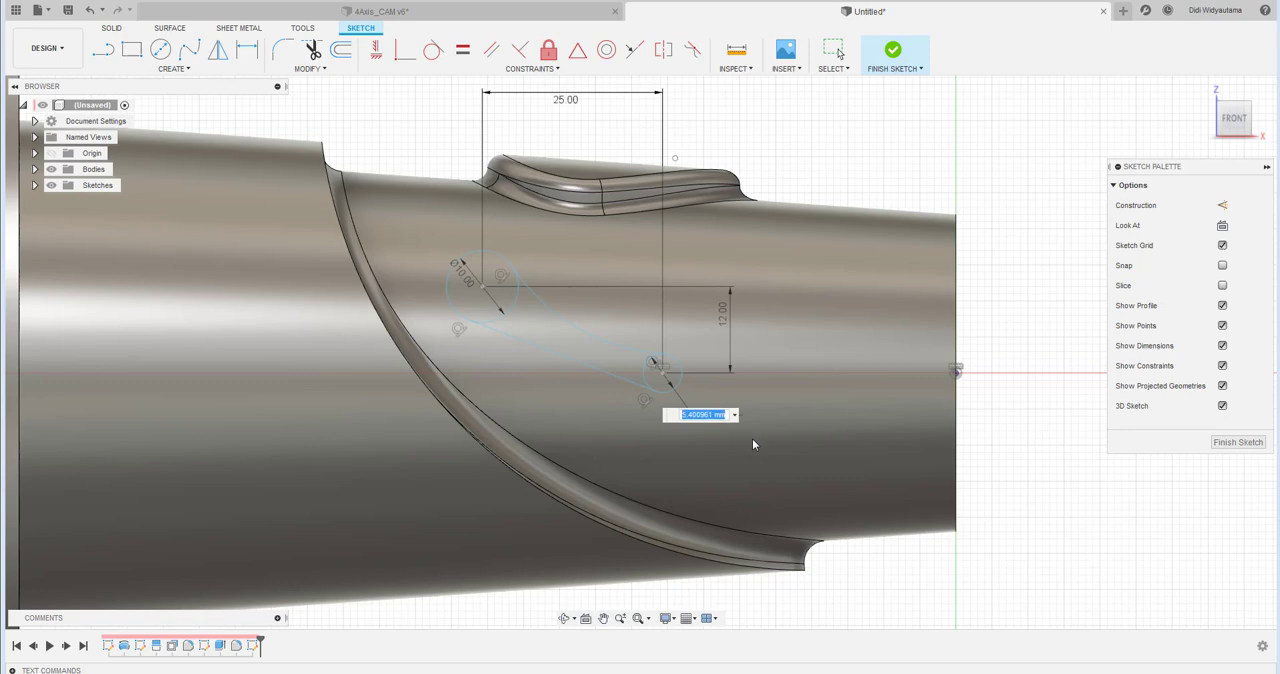
type("2")
key("Return")
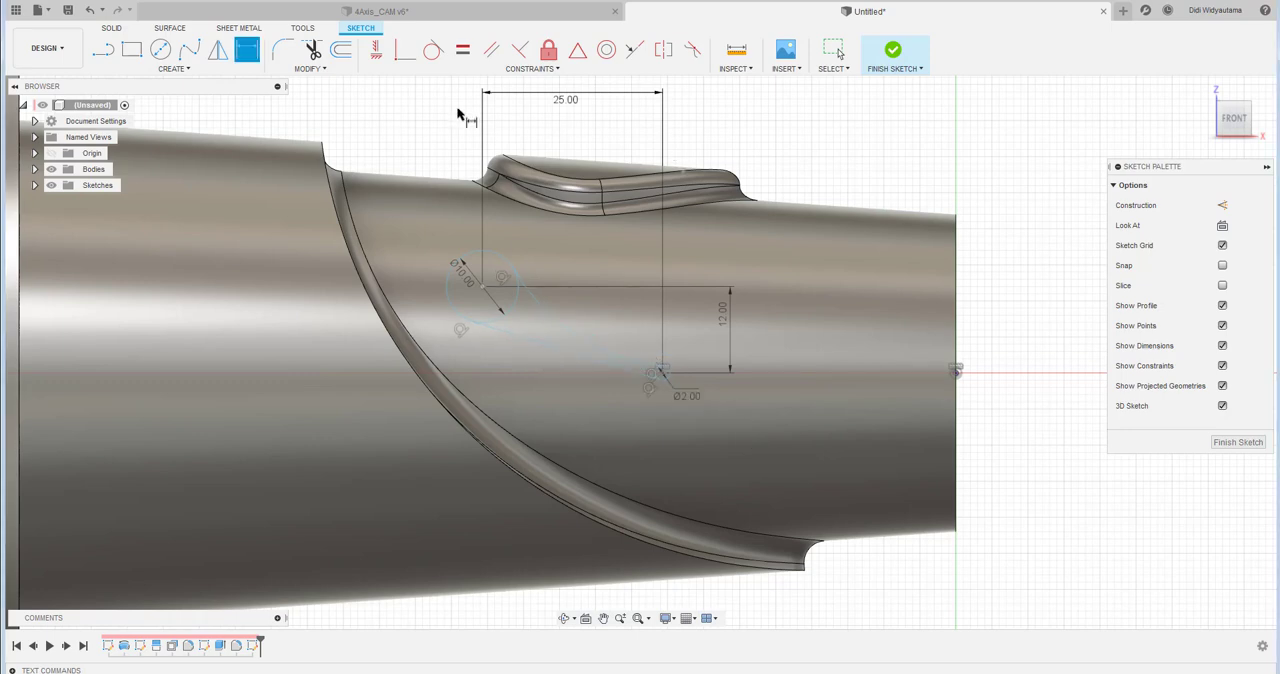
key("Escape")
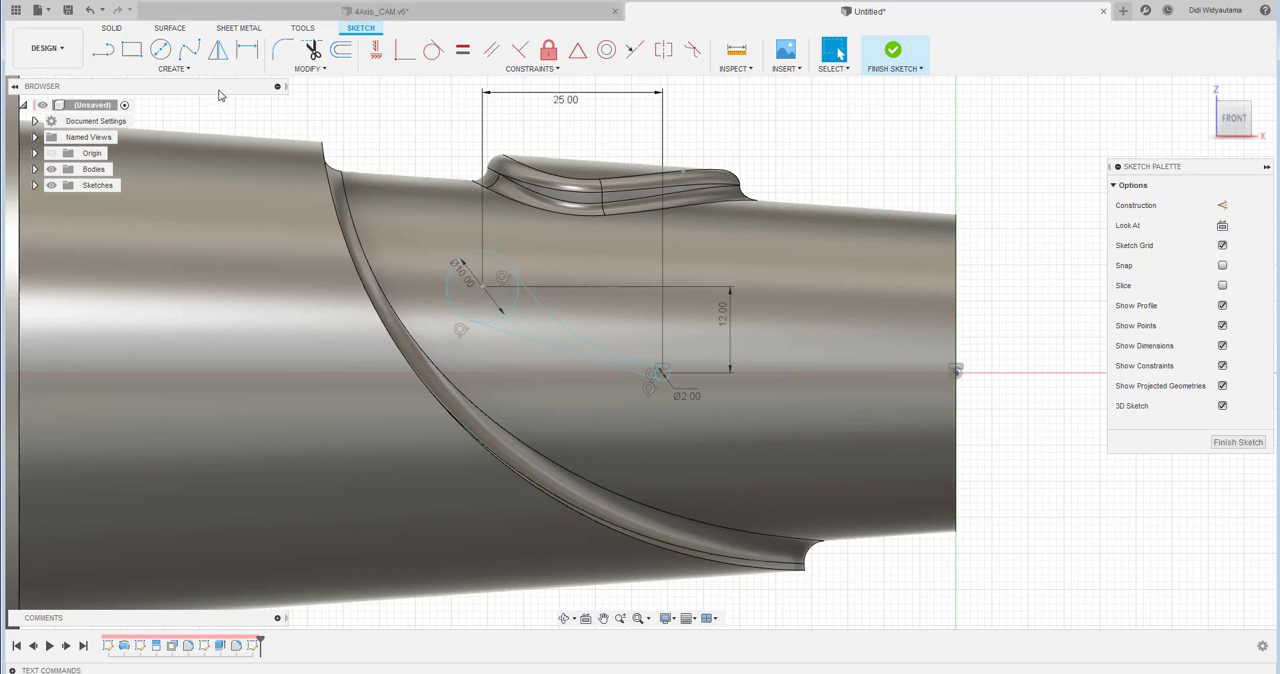
- Dimension the radius of the lower arc joining the two circles as 28 mm
left_click(247, 49)
left_click(546, 350)
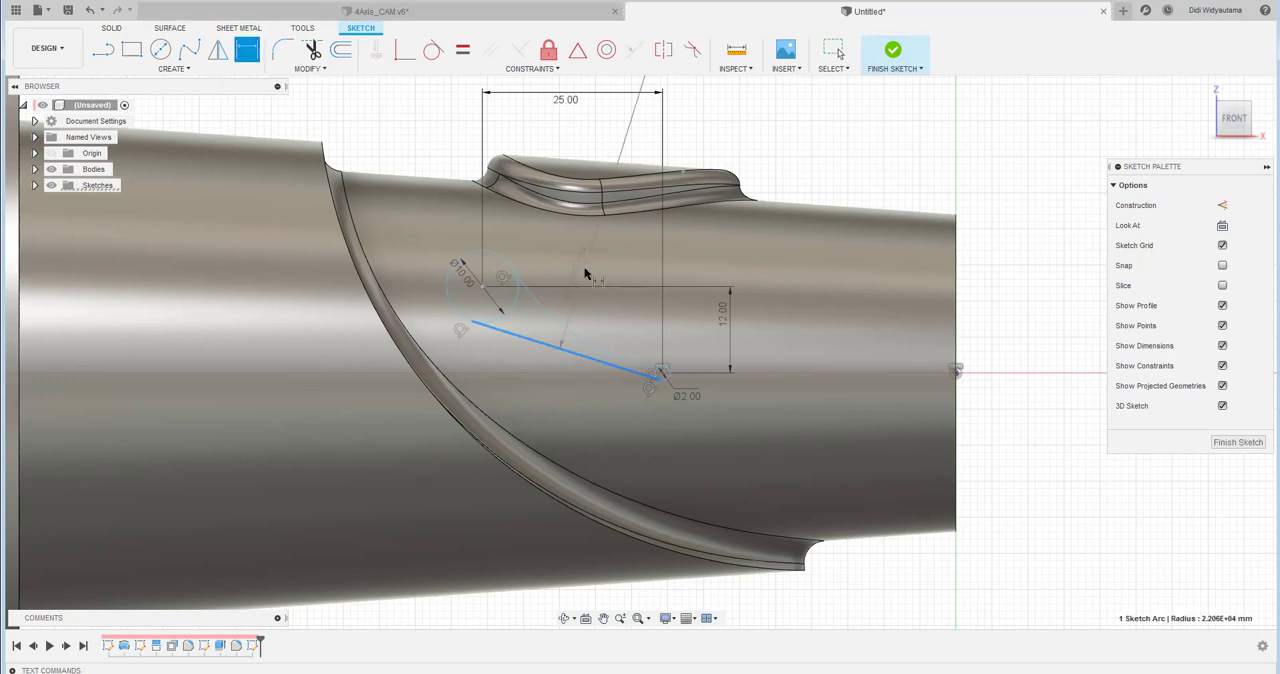
left_click(583, 277)
type("25")
key("Return")
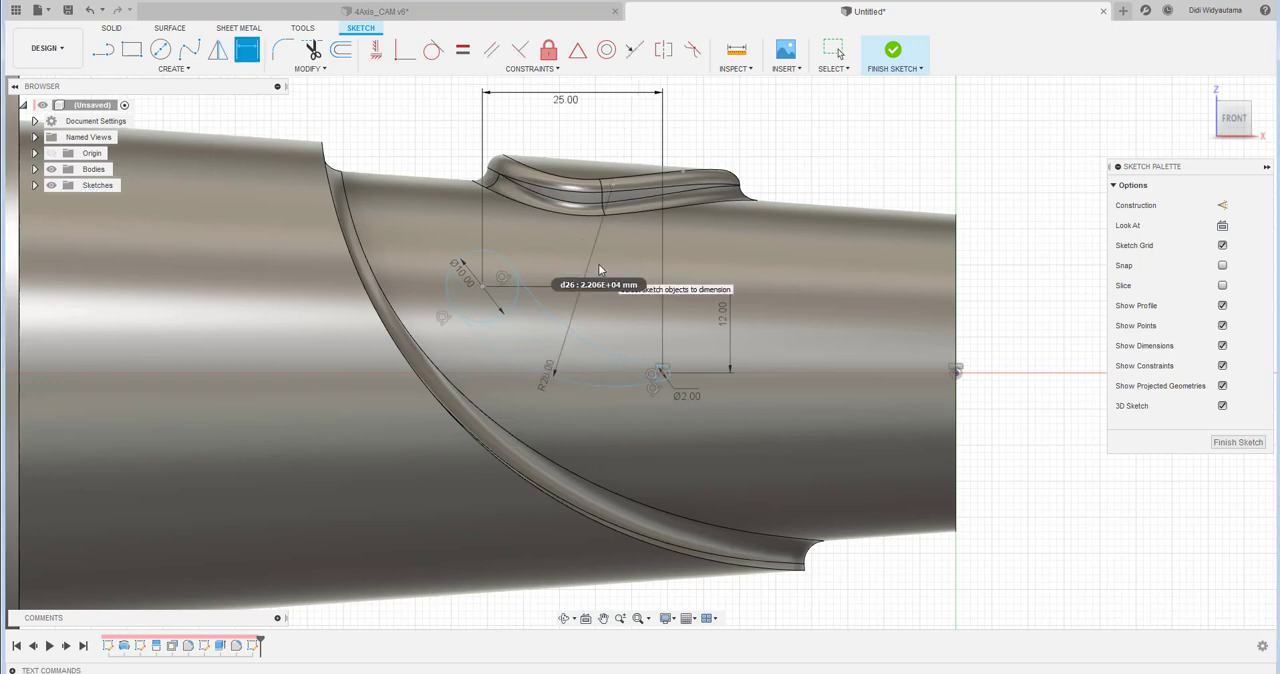
- Dimension the radius of the upper arc joining the two circles as 35 mm
left_click(601, 350)
left_click(614, 318)
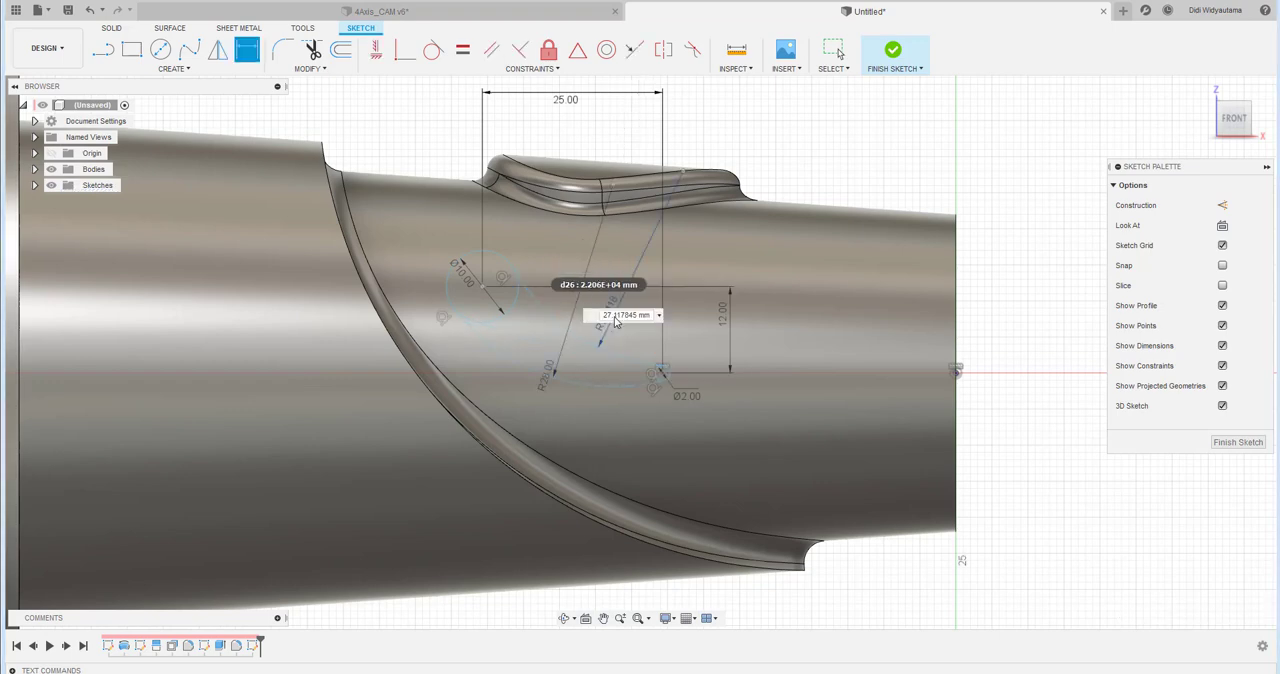
type("35")
key("Return")
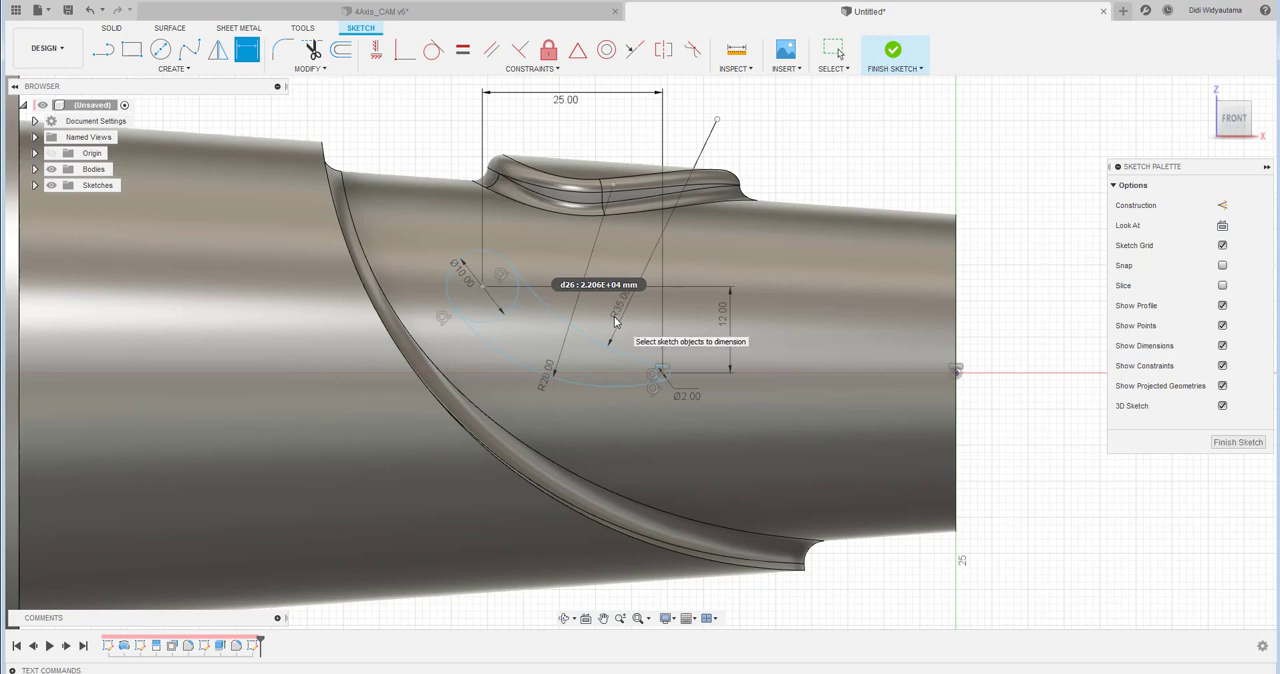
key("Escape")
- Dimension the horizontal distance from the small circle's centre to the origin as 35 mm and finish the sketch
left_click(251, 51)
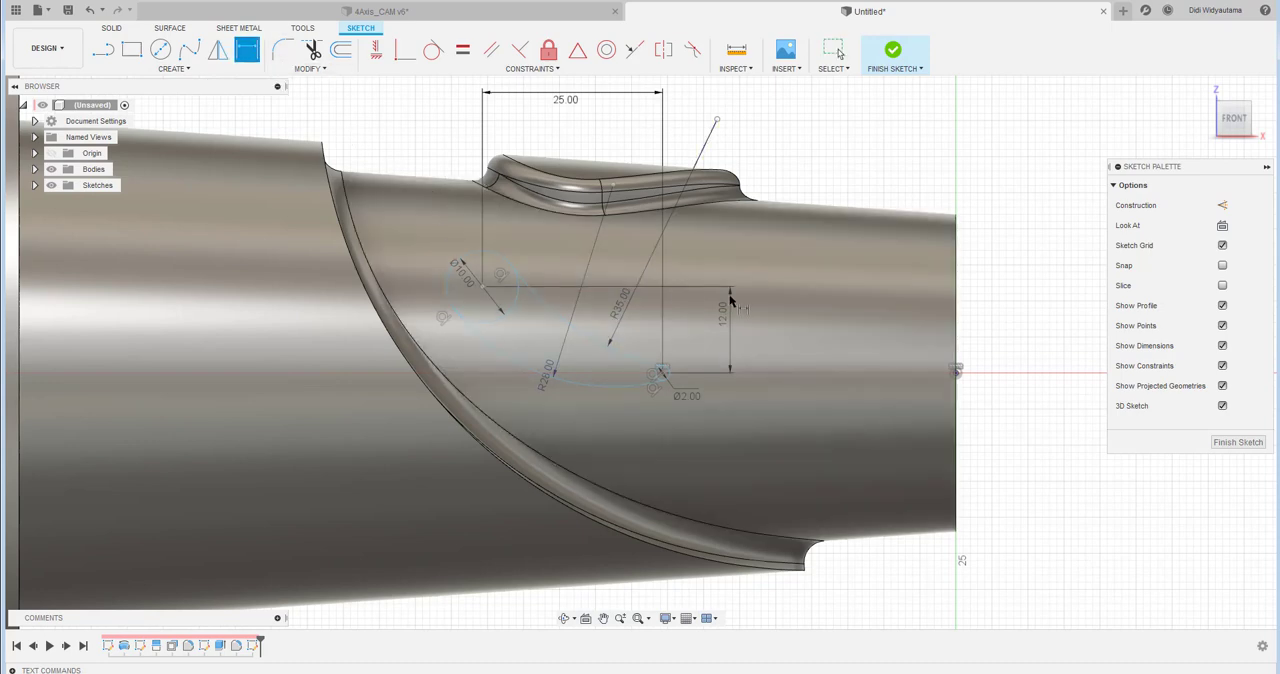
left_click(662, 372)
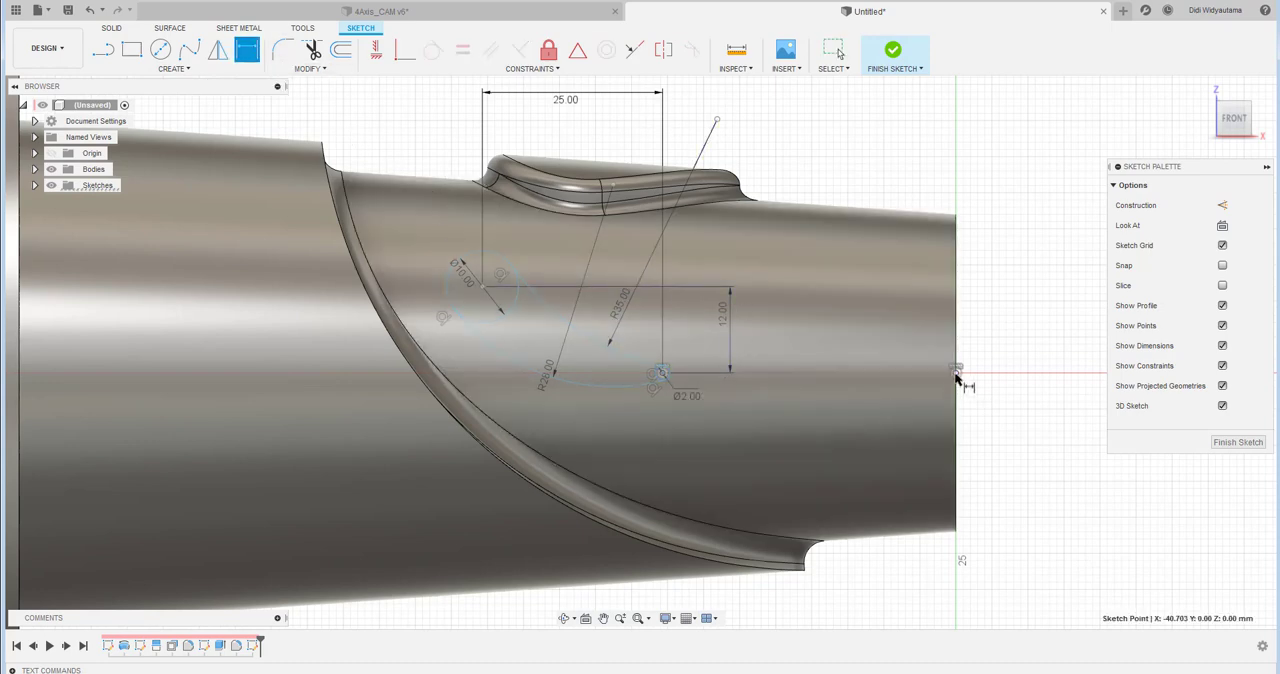
left_click(956, 372)
left_click(834, 140)
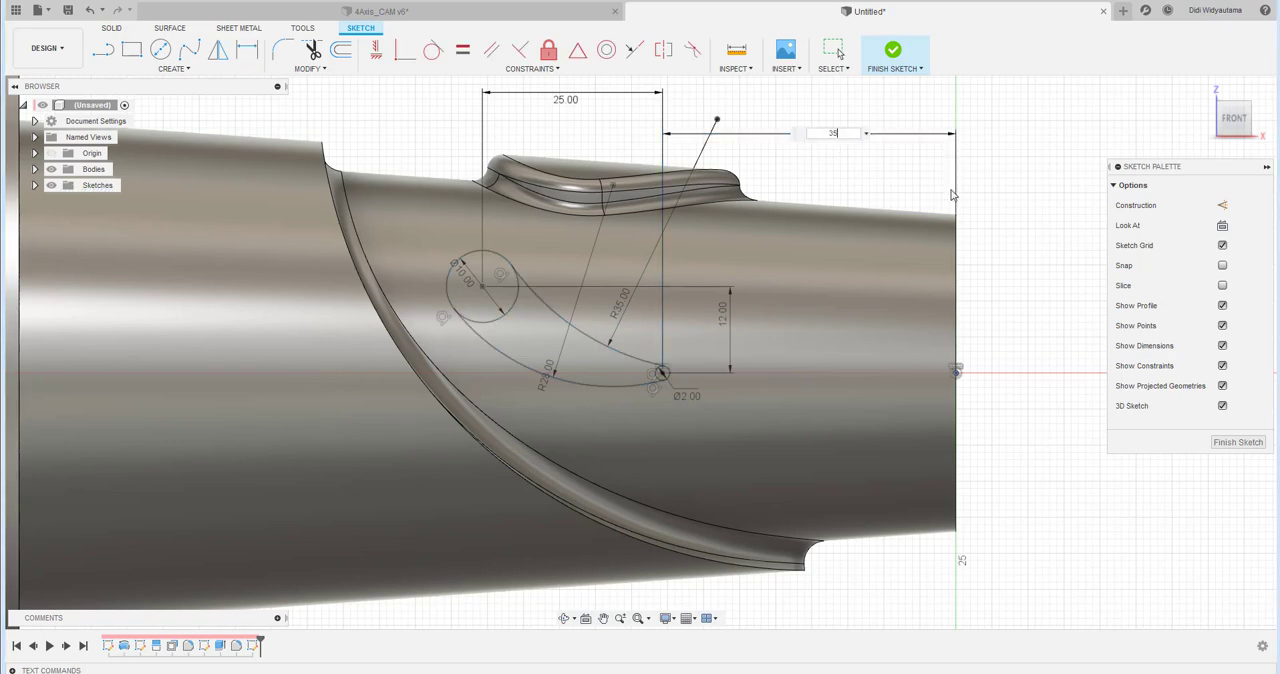
key("Return")
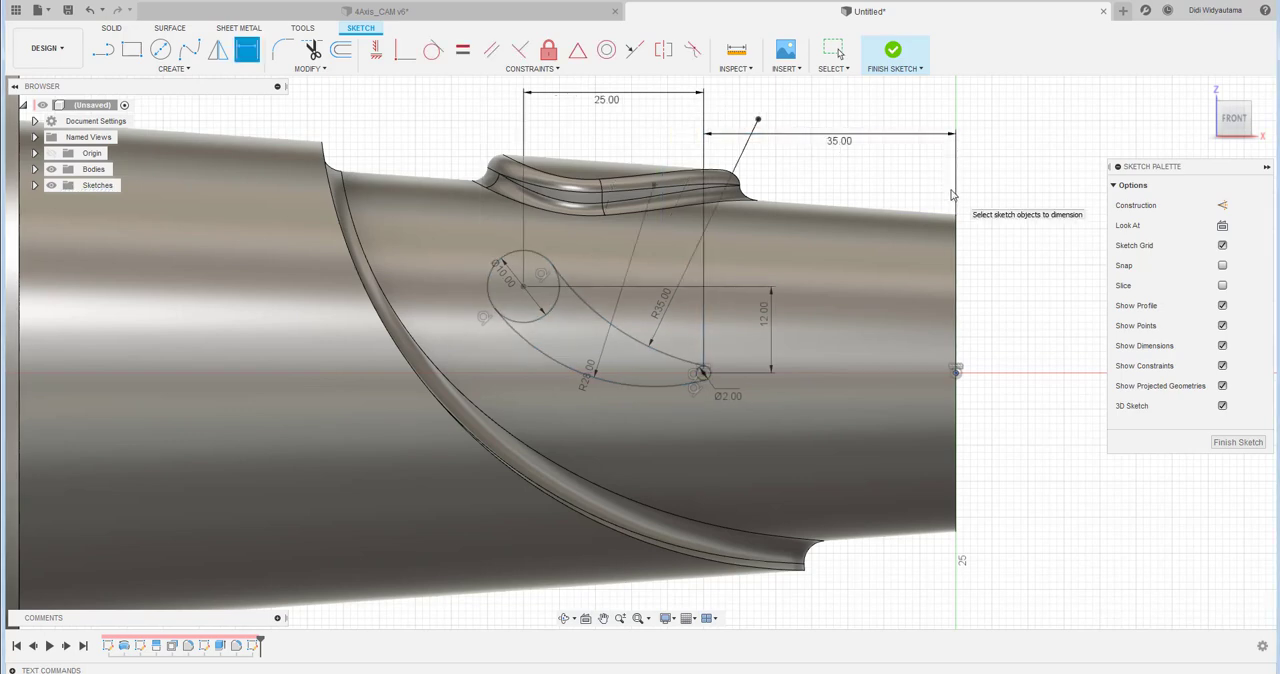
right_click(844, 190)
left_click(775, 171)
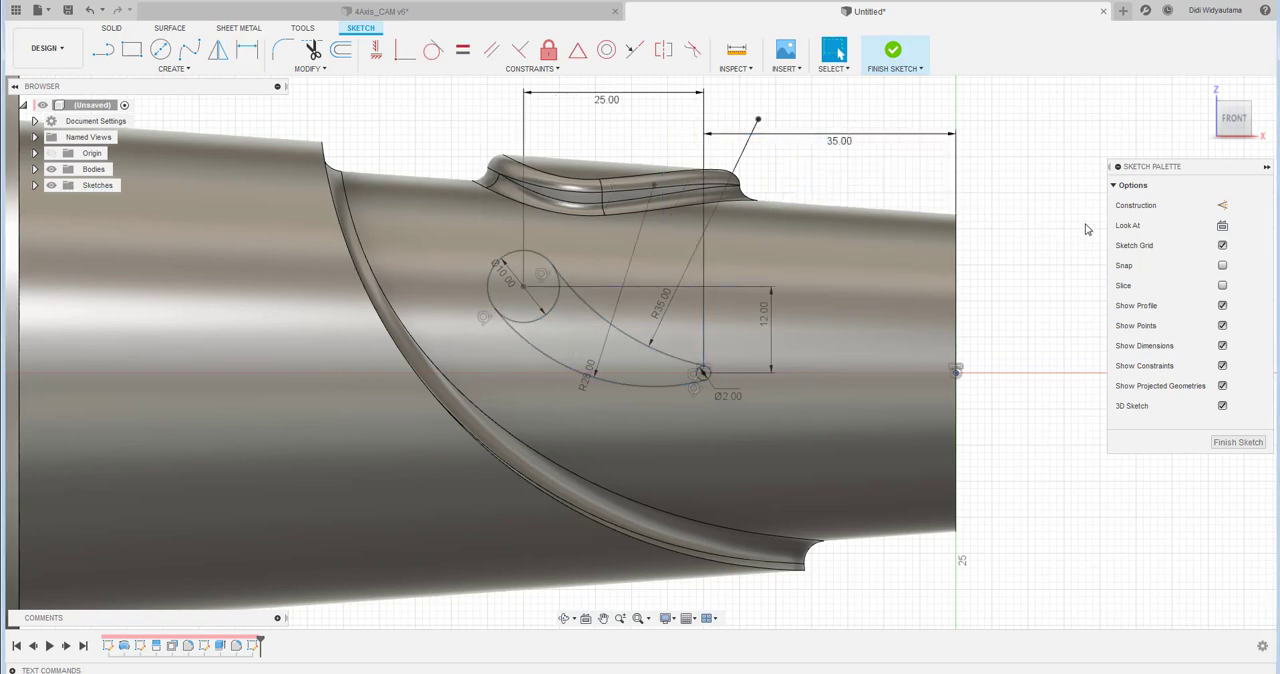
left_click(910, 55)
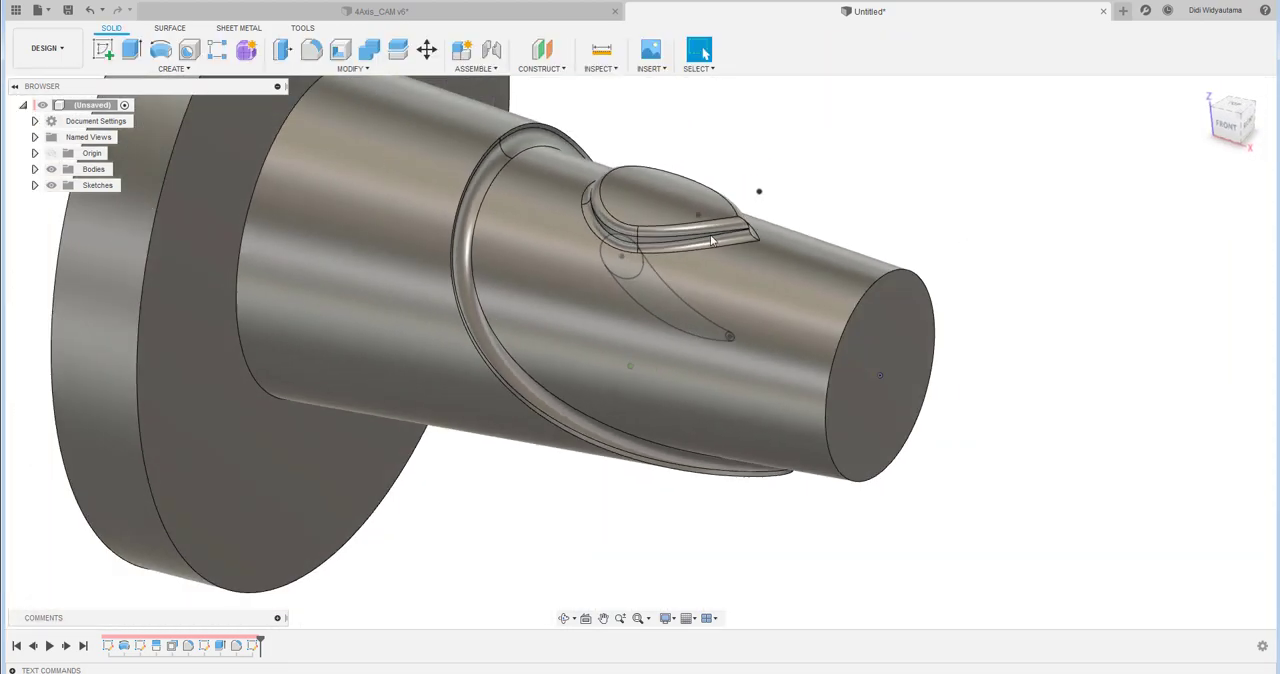
- Set up an extrusion that starts from an object, using the recessed tapered face as the start
left_click(131, 50)
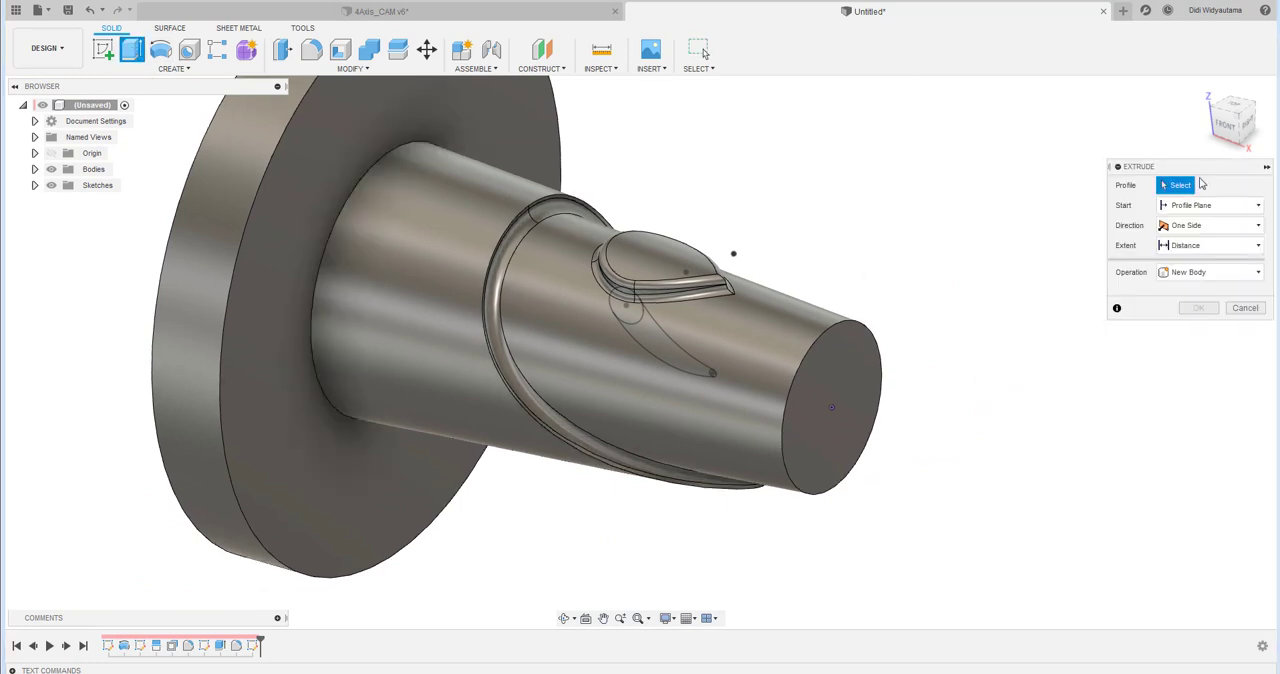
left_click(1177, 207)
left_click(1190, 256)
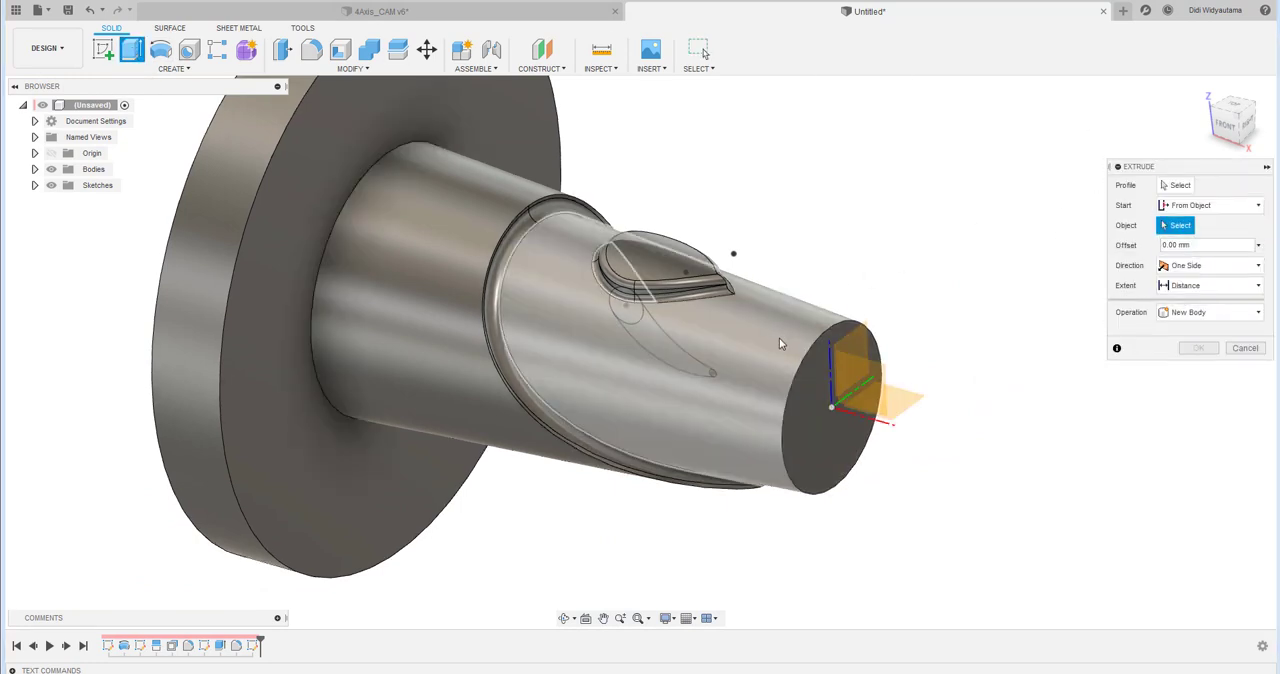
left_click(780, 341)
- Select the three regions of the curved teardrop sketch as the extrusion profile, including the small tip circle
left_click(1178, 185)
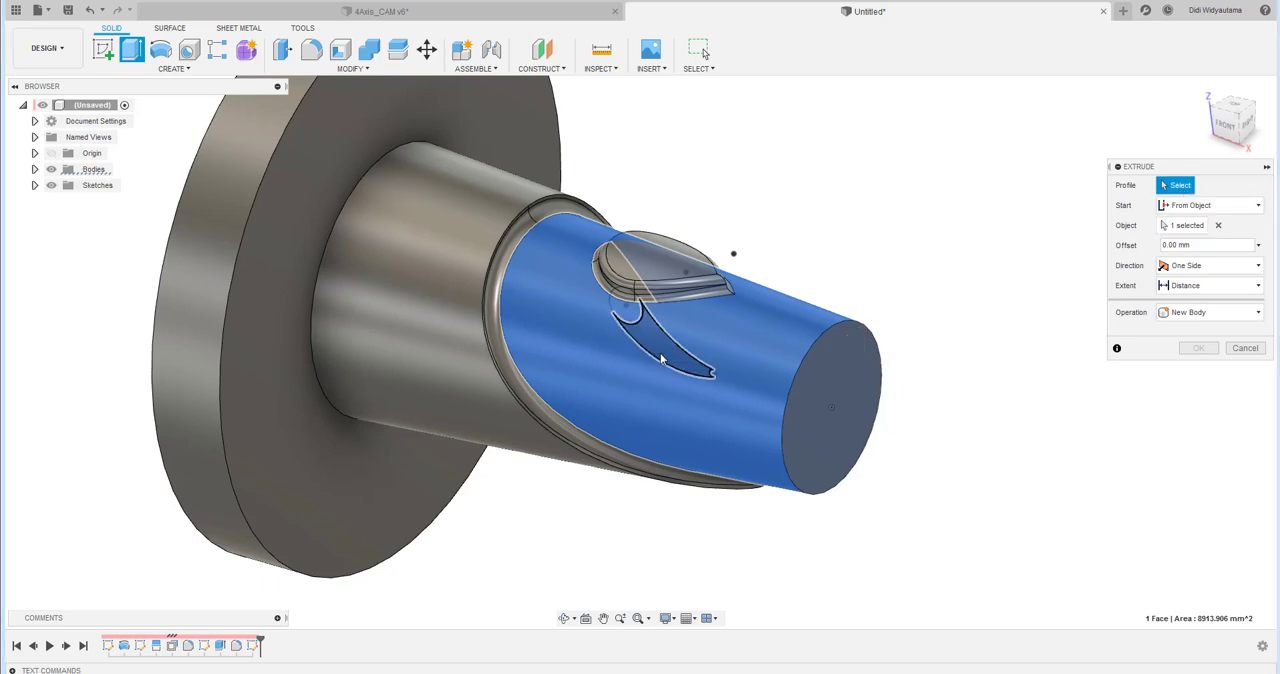
left_click(643, 330)
left_click(631, 309)
scroll(689, 375, "up", 4)
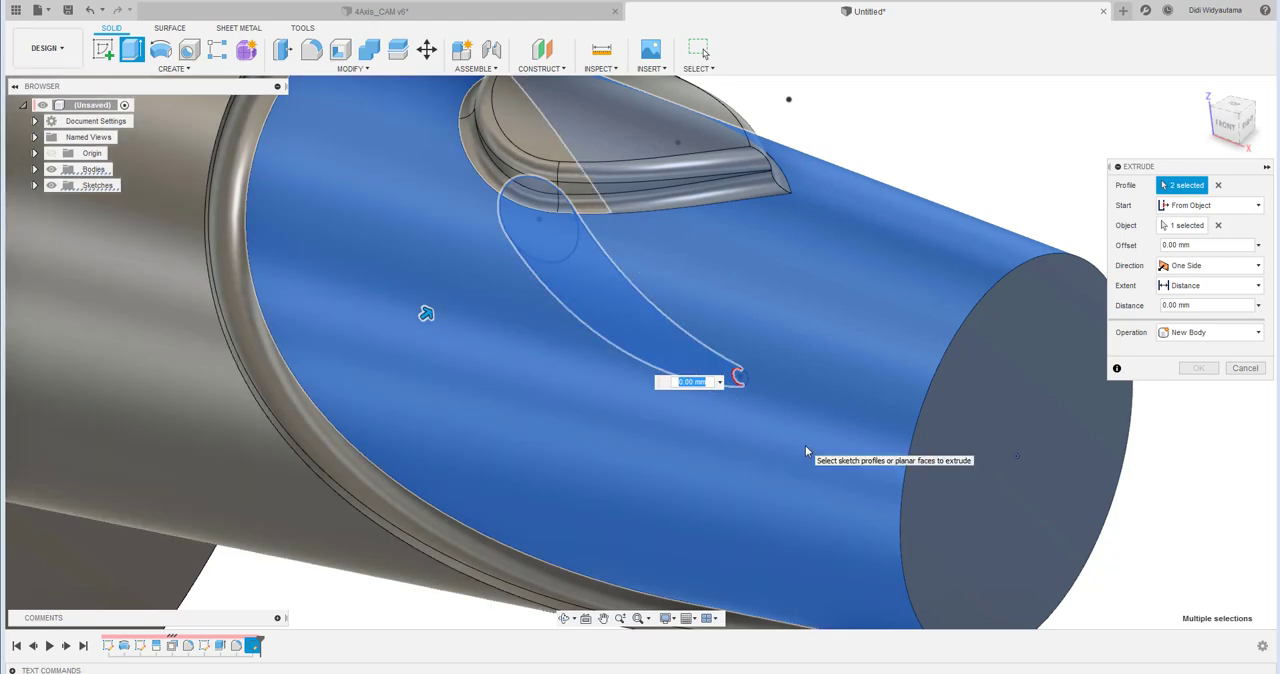
left_click(737, 375)
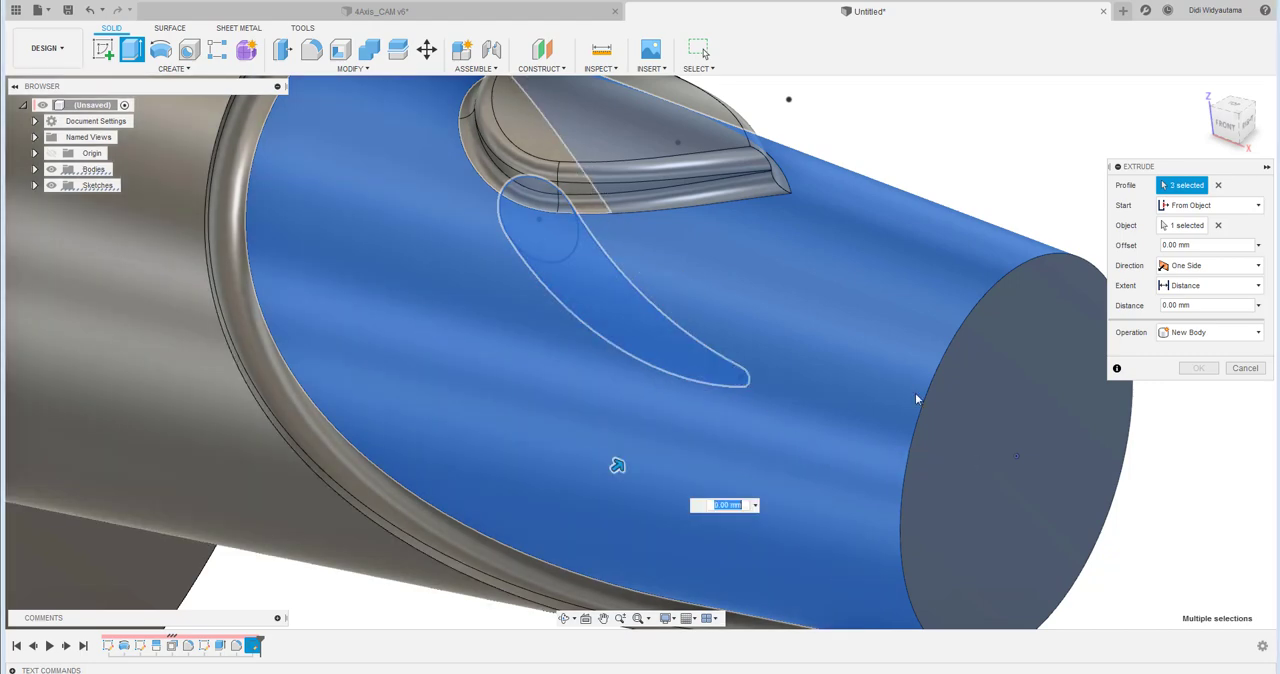
- Extrude the curved teardrop outward by -3.9 mm and join it to the tapered body
left_click(1206, 307)
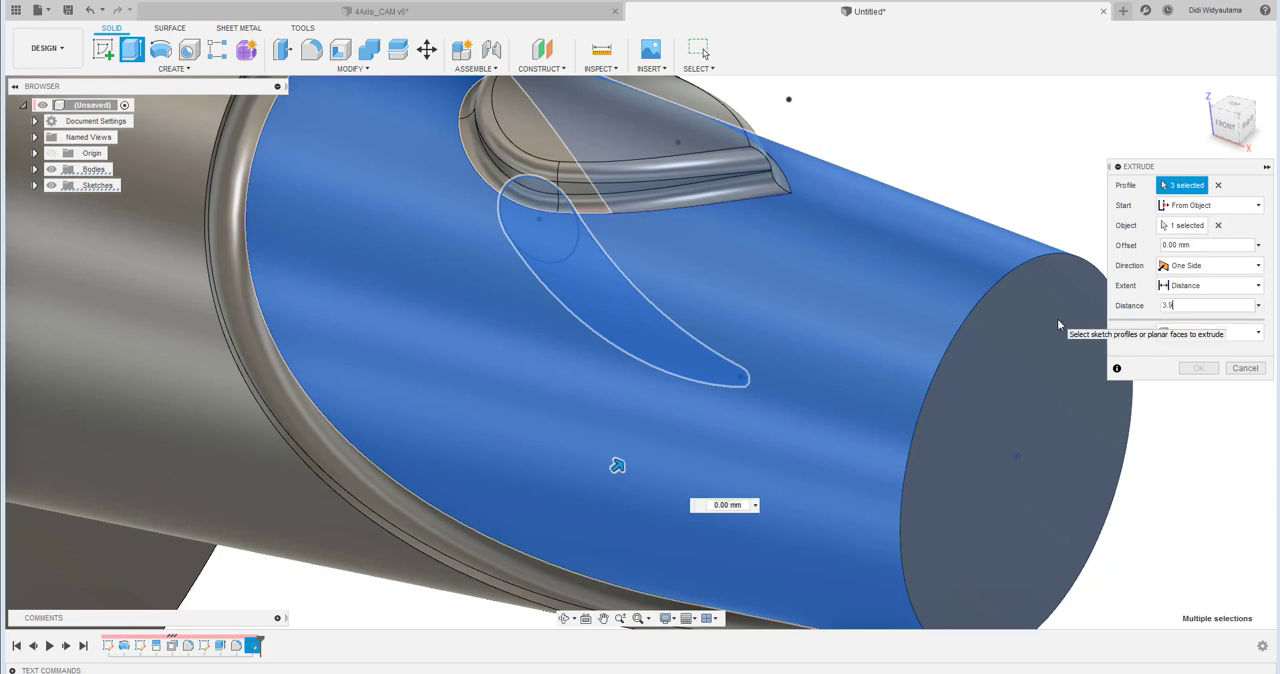
type("3.9")
left_click(1200, 331)
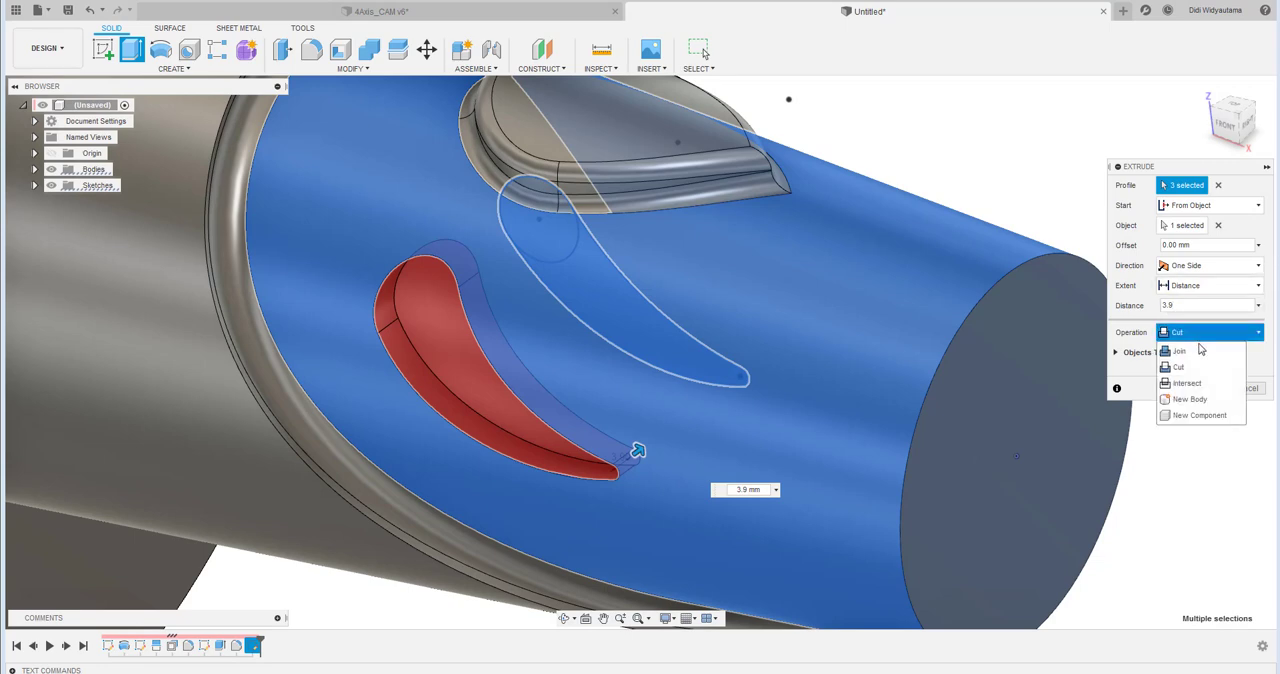
left_click(1201, 350)
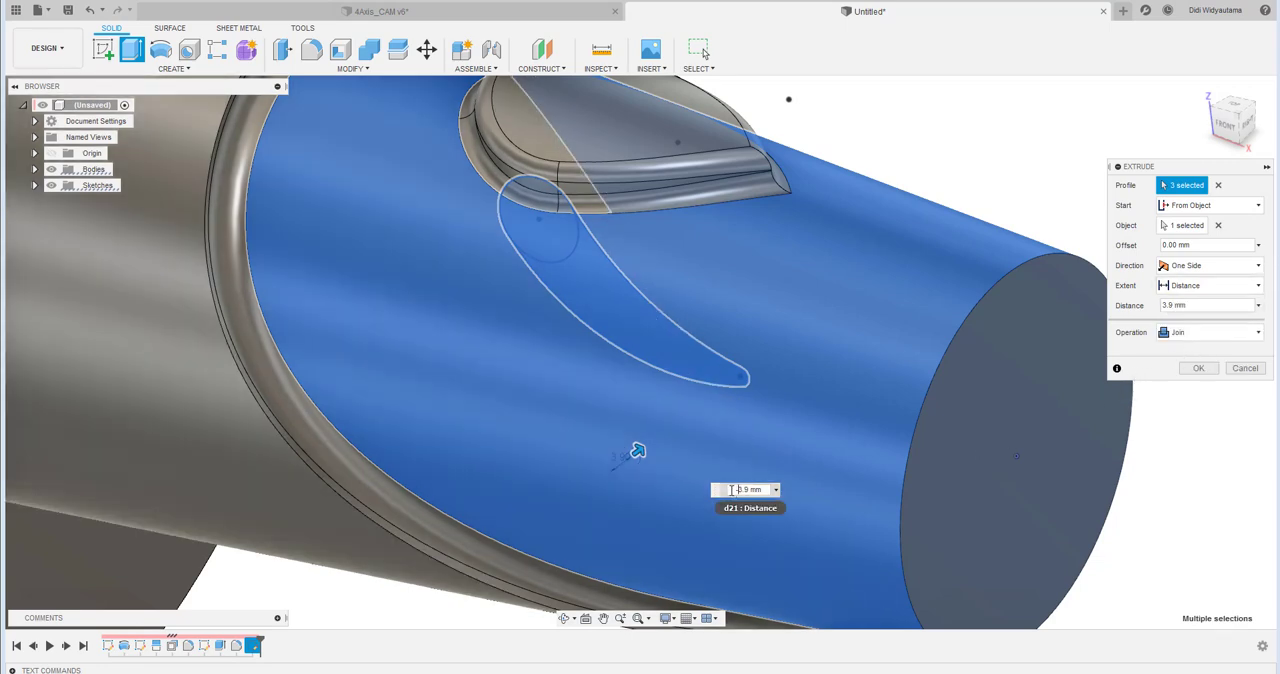
type("-")
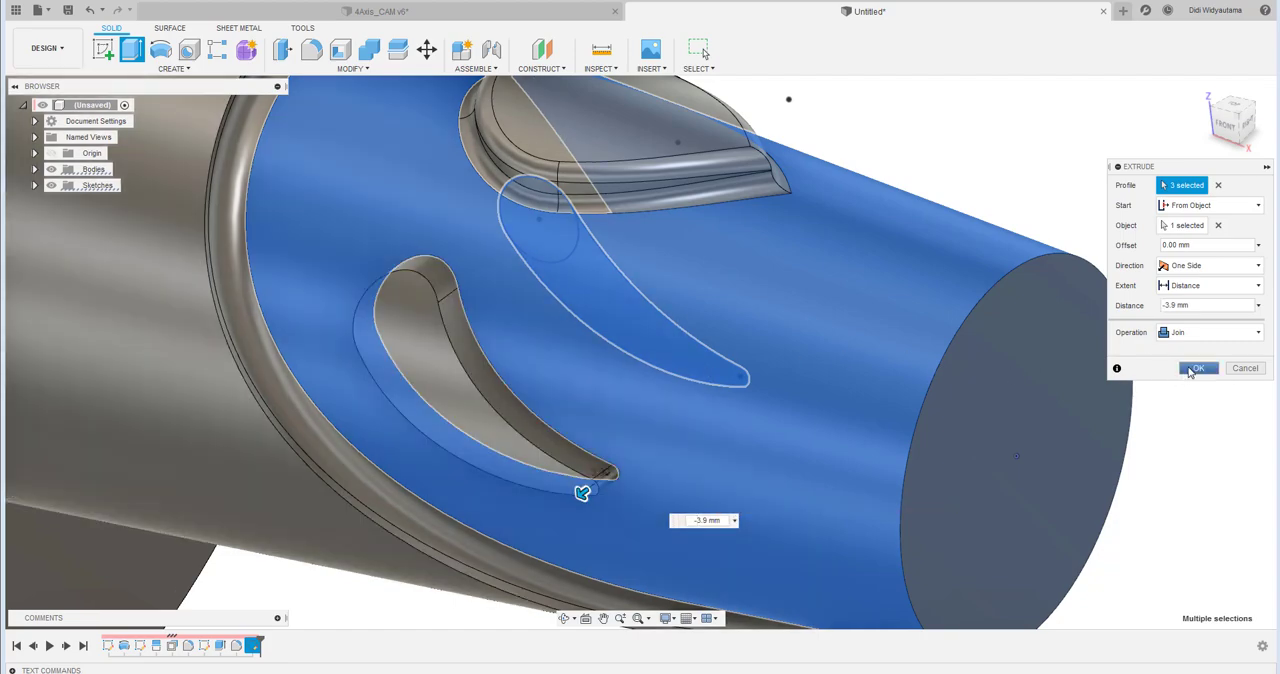
left_click(1196, 369)
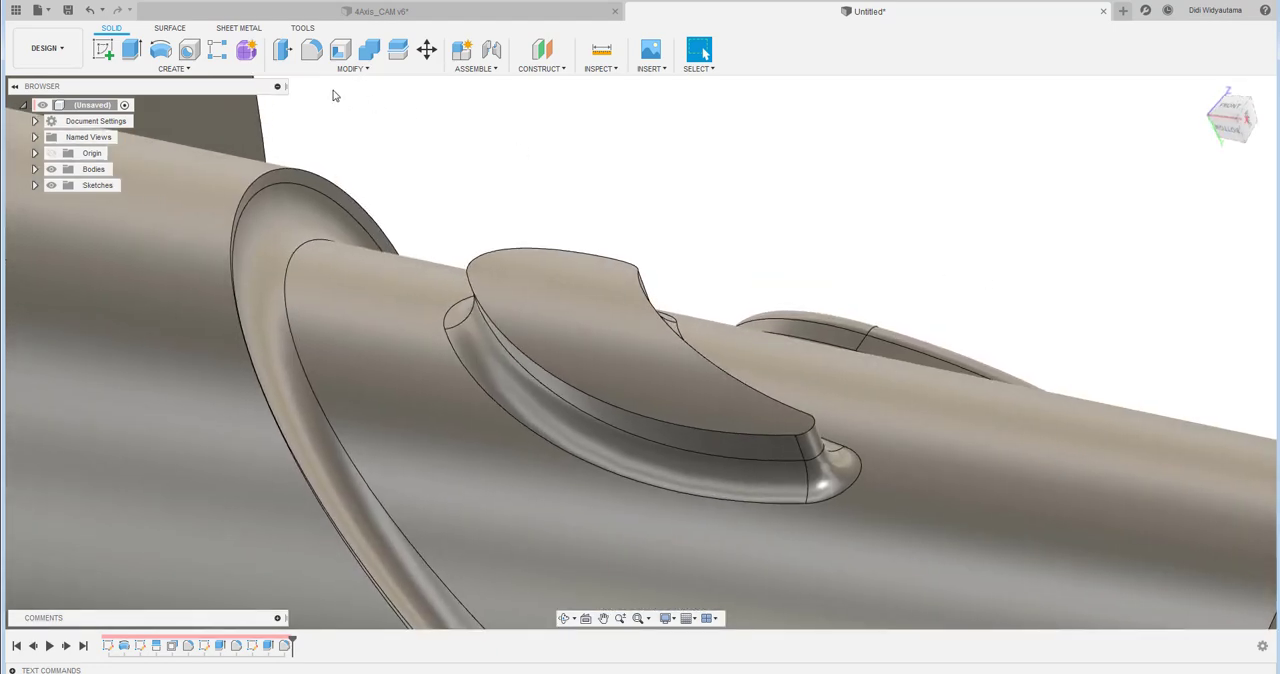
- Start a variable-radius fillet on the curved boss's top edge, with a 1.5 mm radius point at about 0.443 on the wide end
left_click(311, 49)
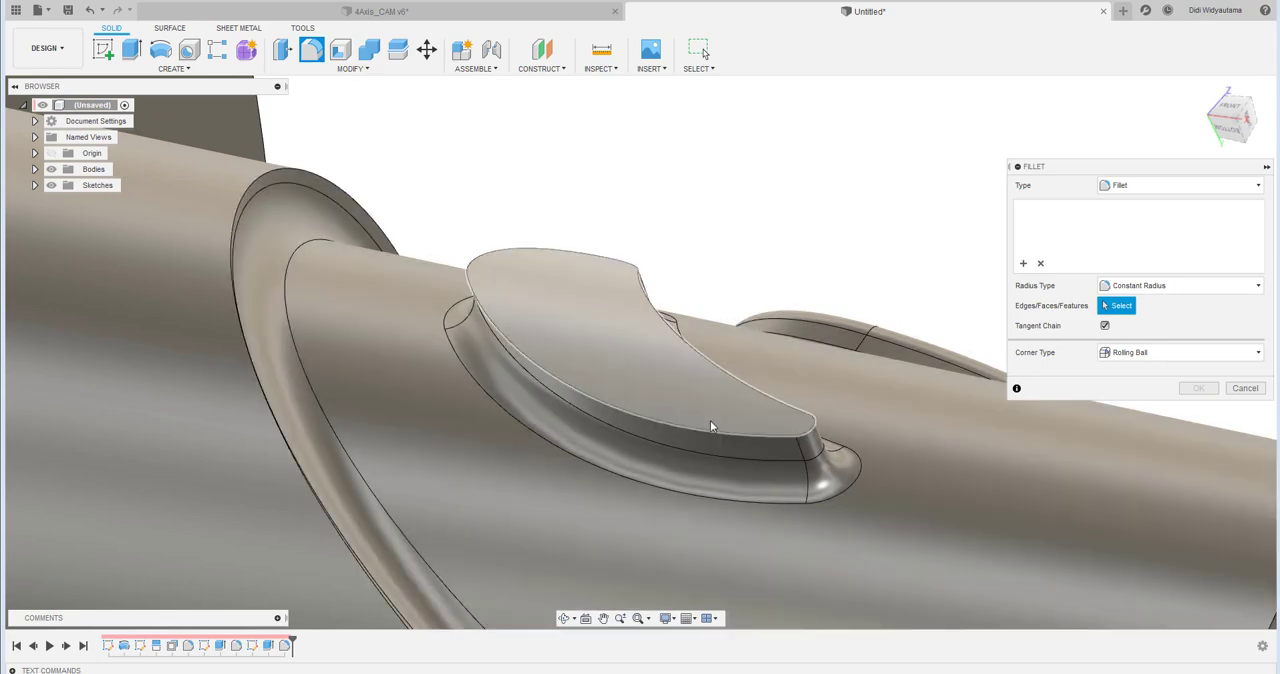
left_click(710, 431)
left_click(1137, 287)
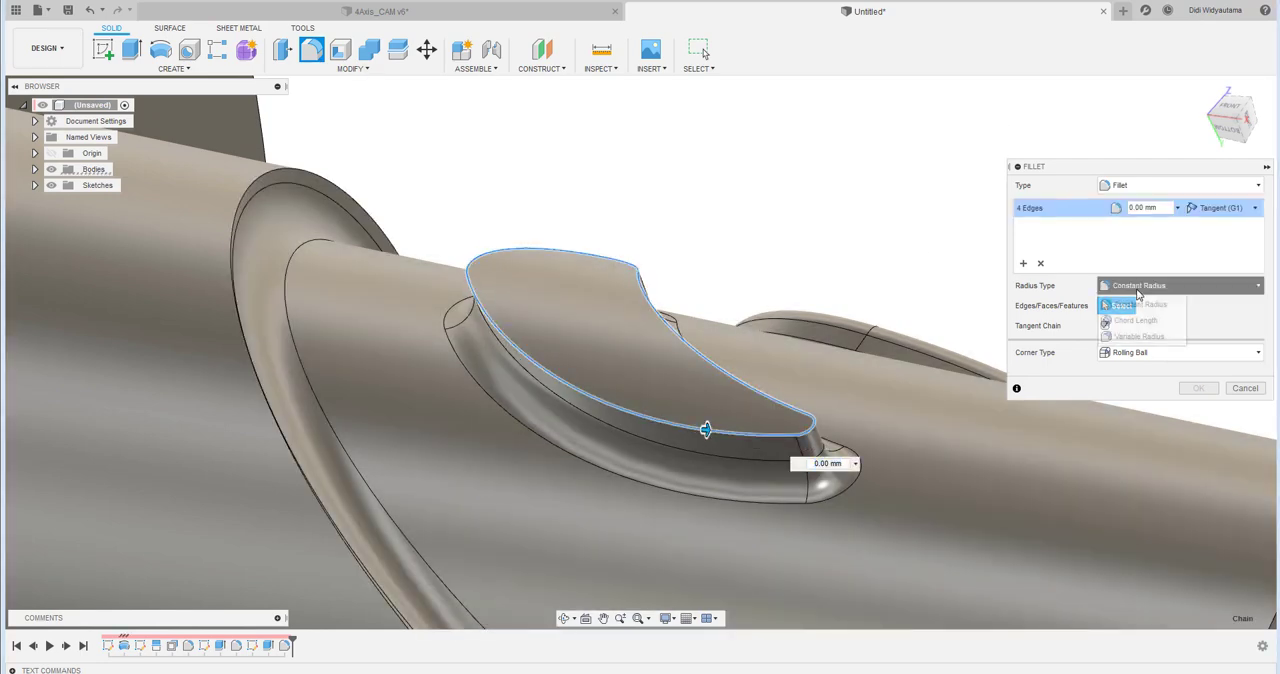
left_click(1155, 337)
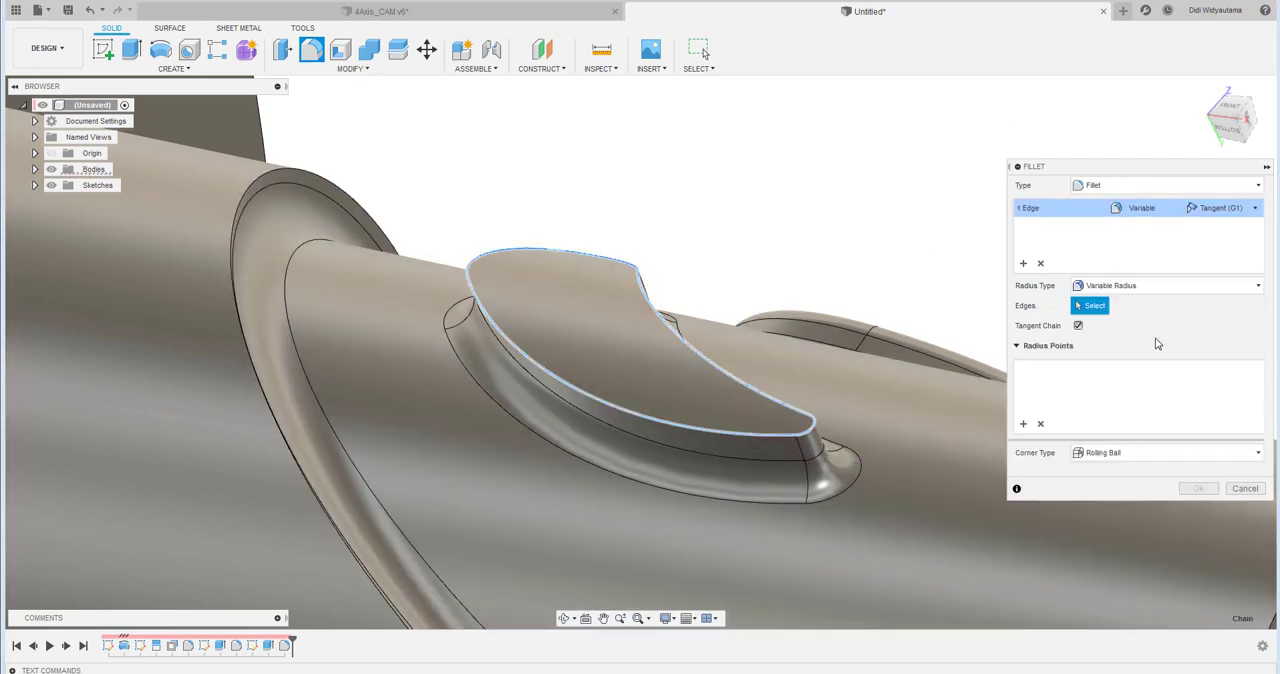
left_click(547, 252)
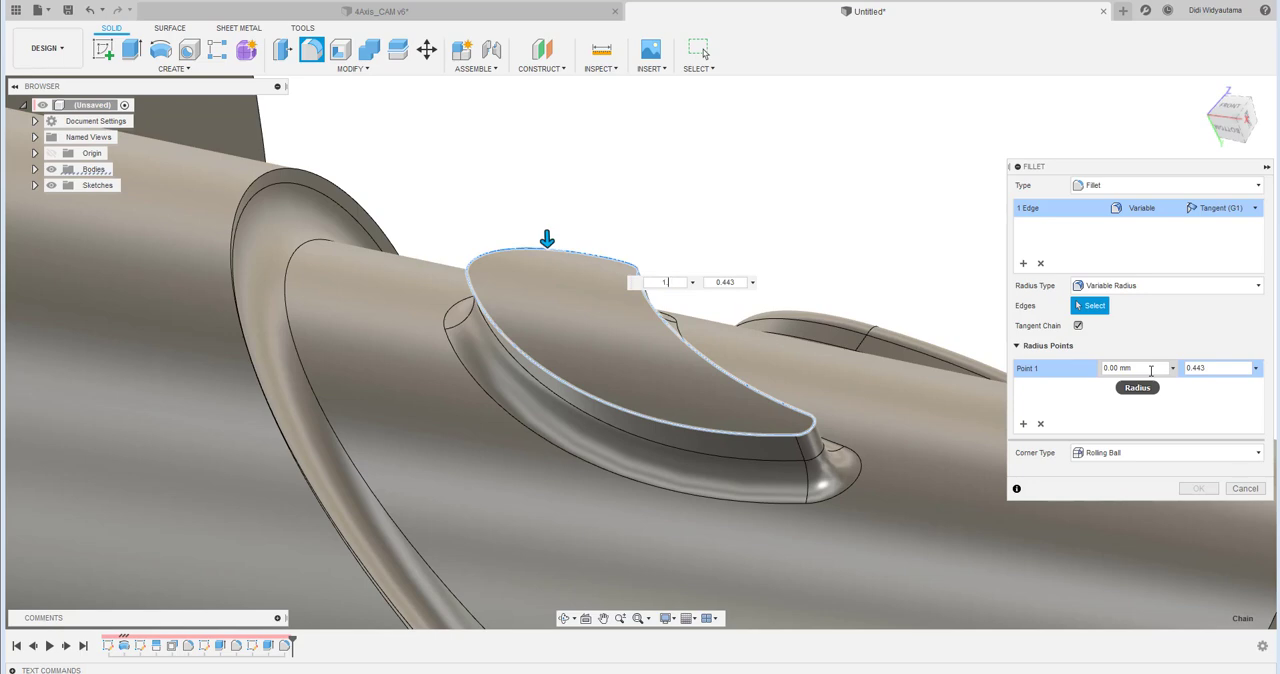
key("Return")
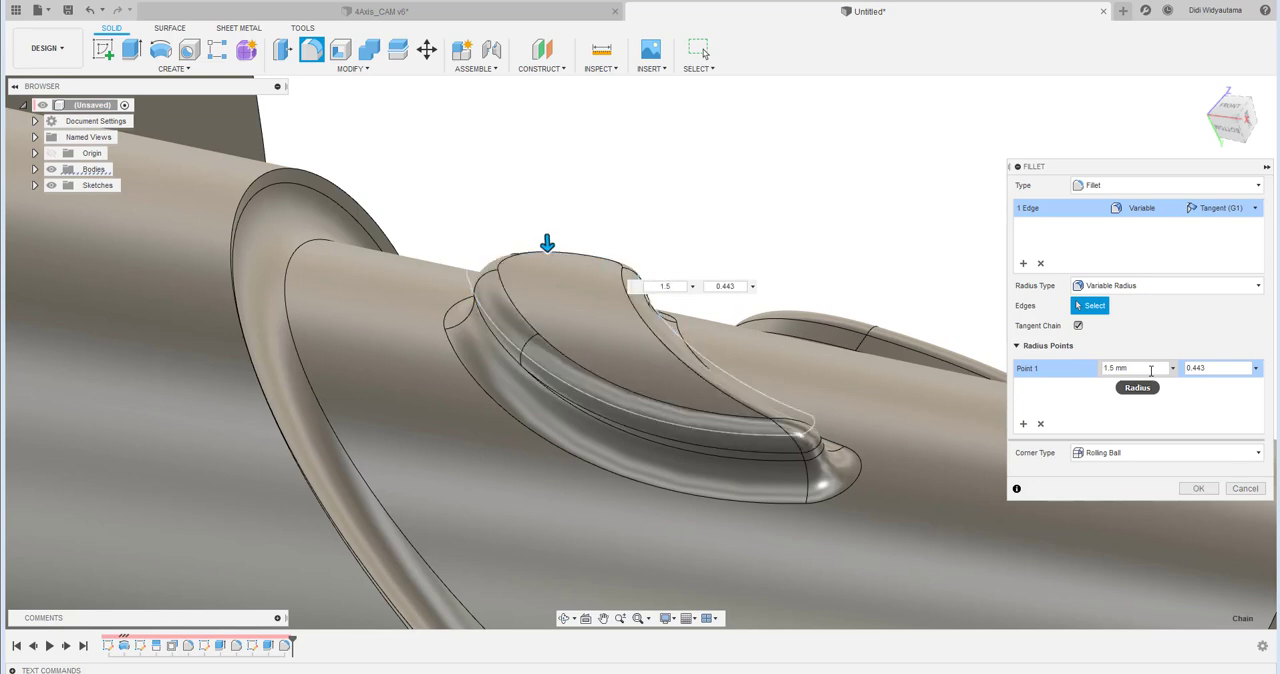
- Add a second radius point at the boss's narrow tip, at about 0.983, with a radius of 0.8 mm
left_click(1023, 423)
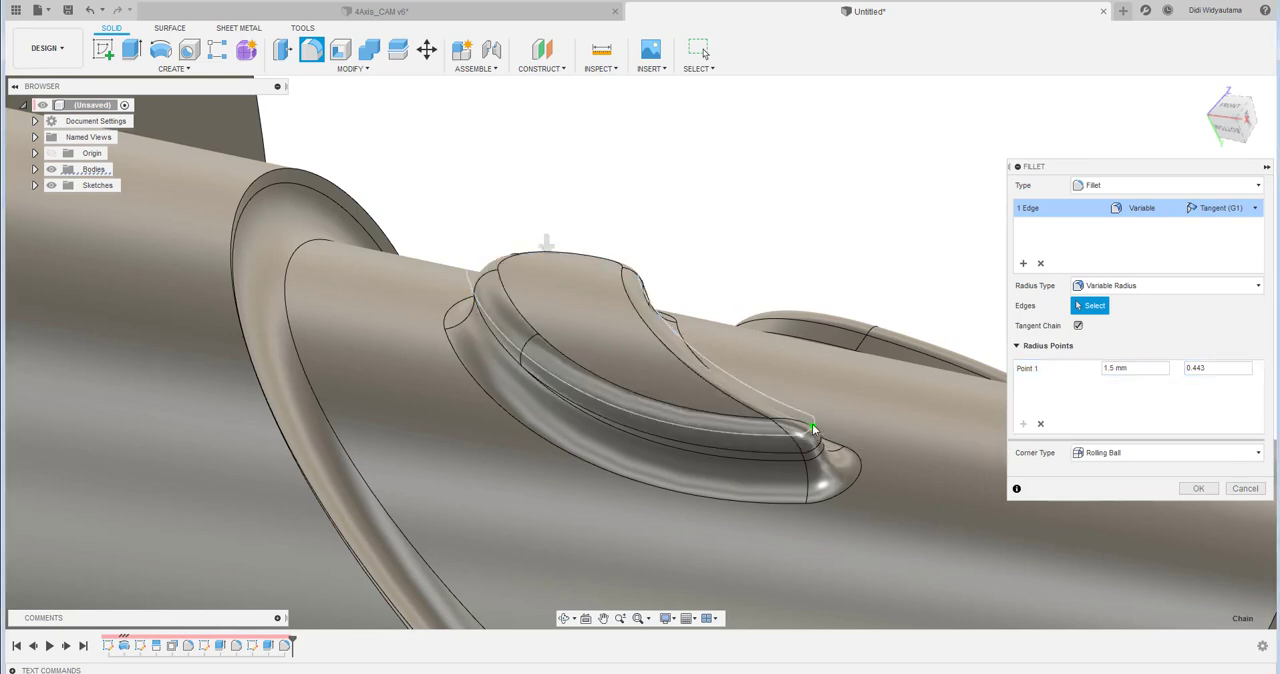
left_click(813, 427)
left_click(1146, 392)
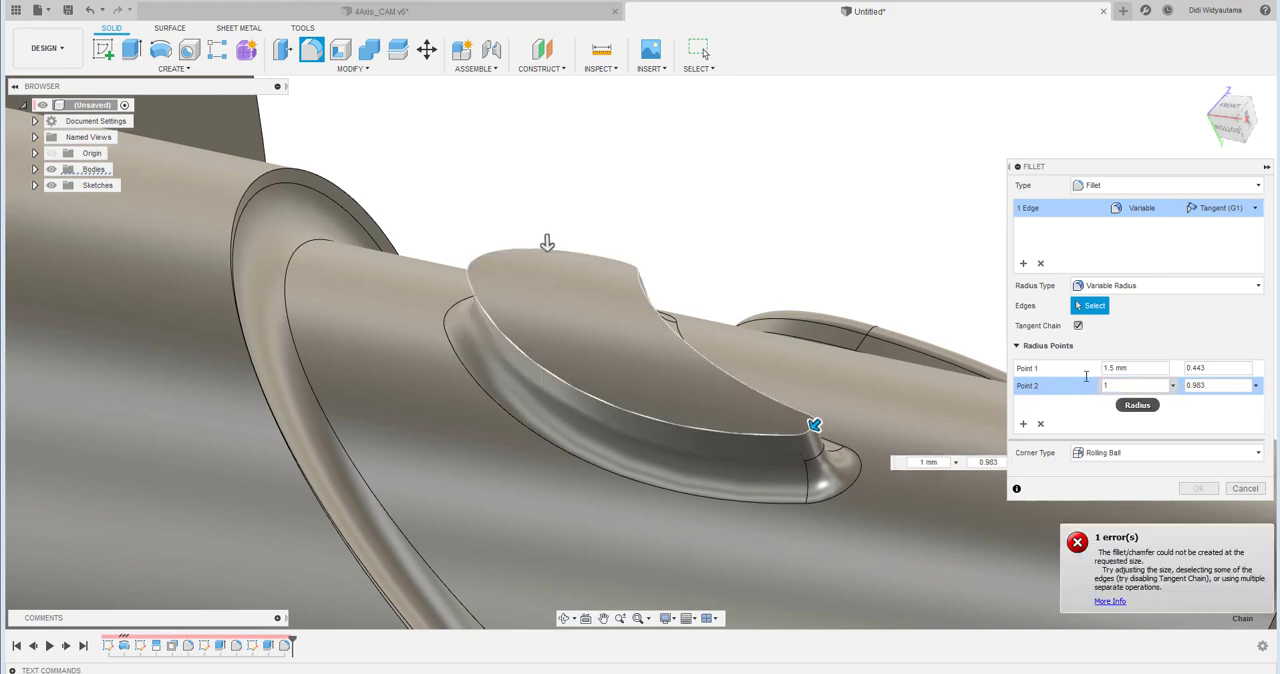
left_click_drag(1086, 377, 1085, 377)
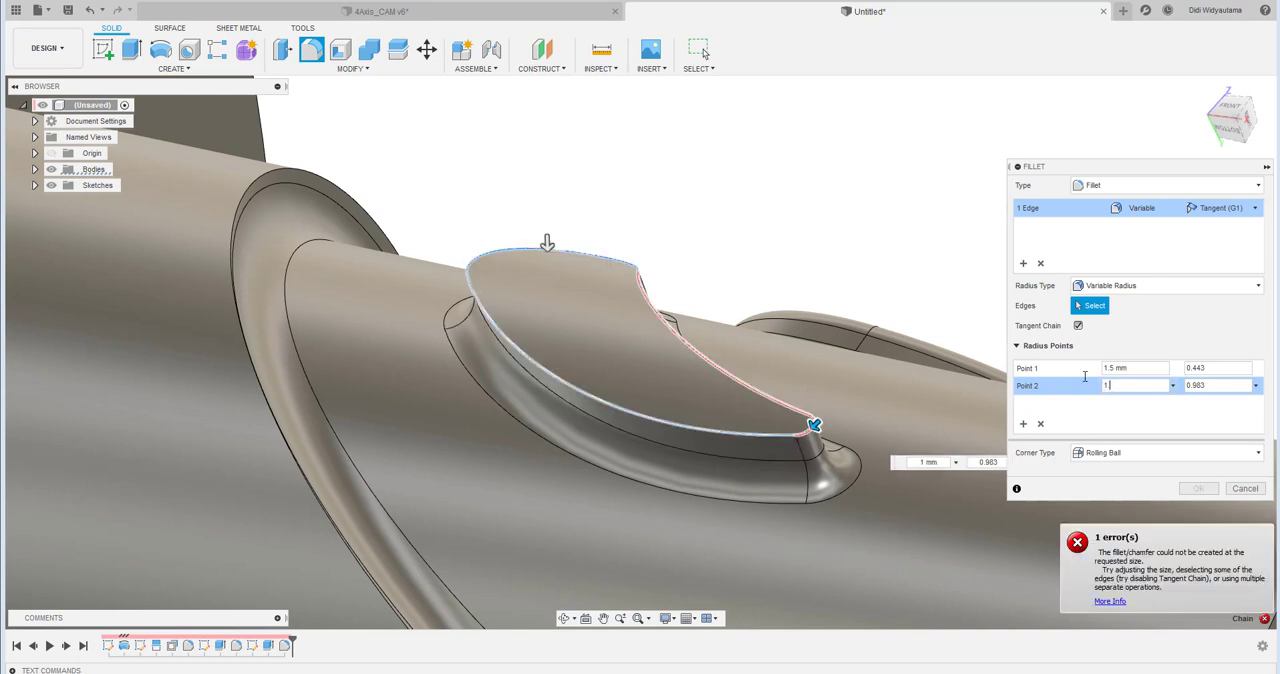
type("0.8")
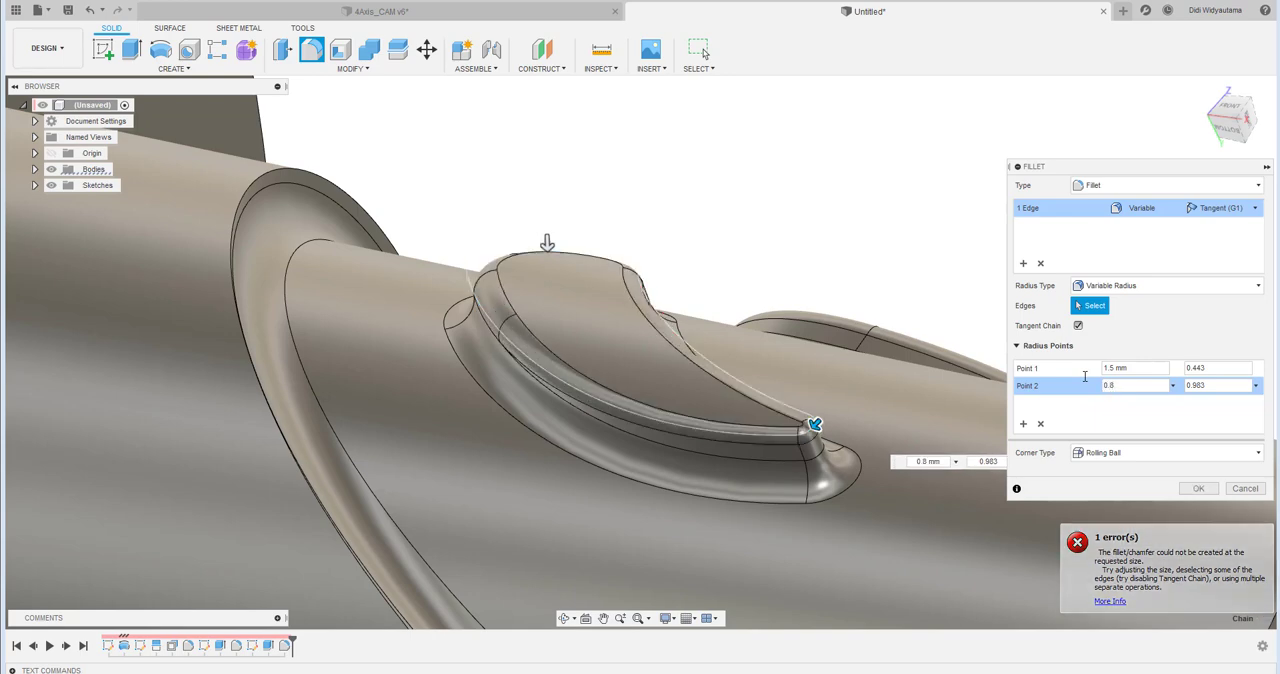
- Set the fillet radius to 2 mm at Point 1 and 1.8 mm at Point 2, and apply the fillet
left_click(1131, 367)
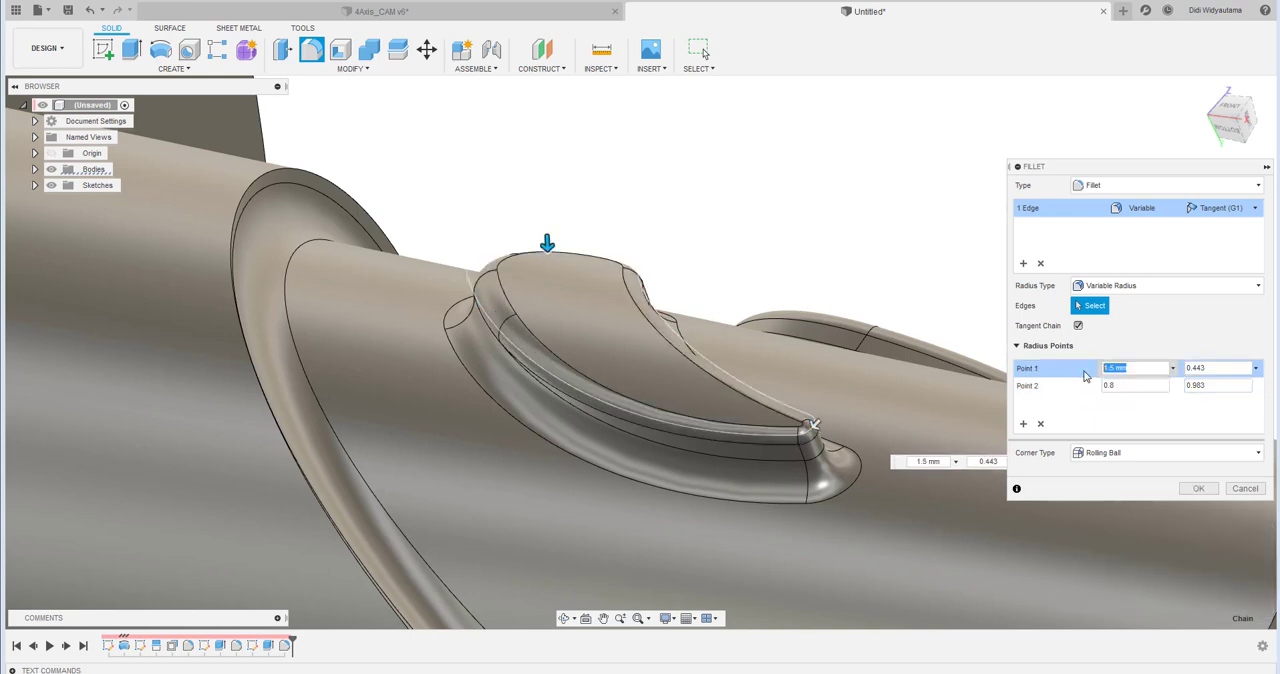
type("1")
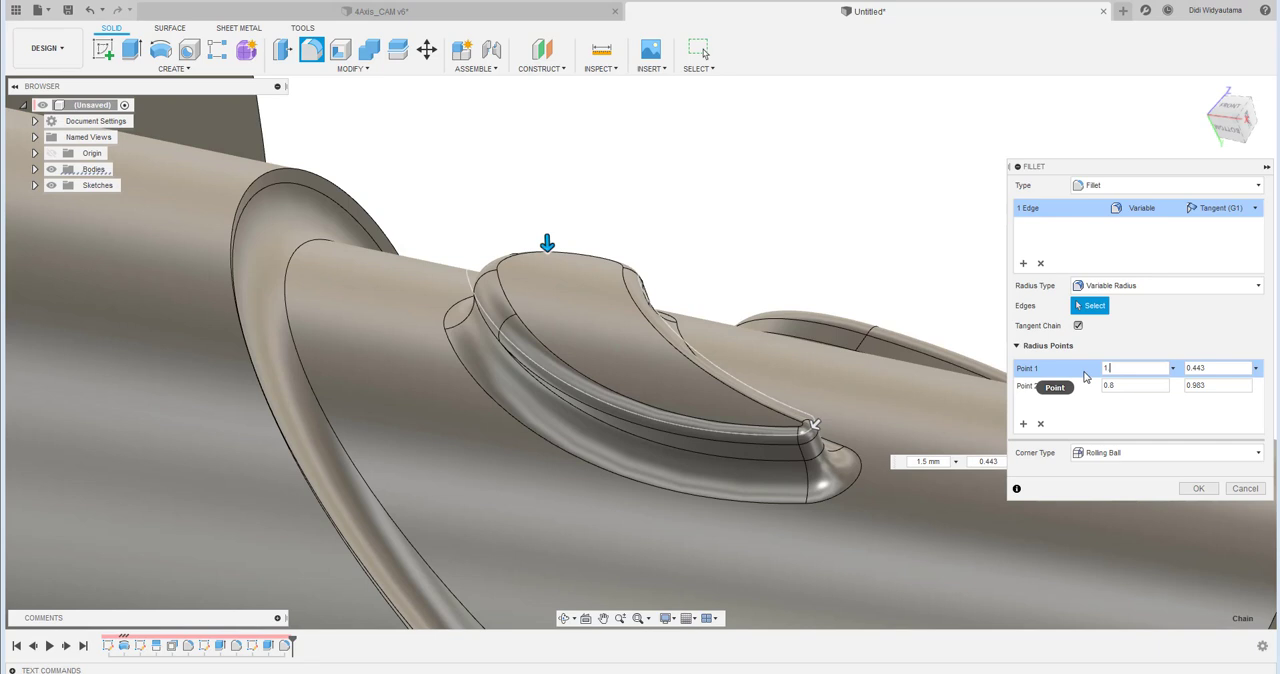
type(".7")
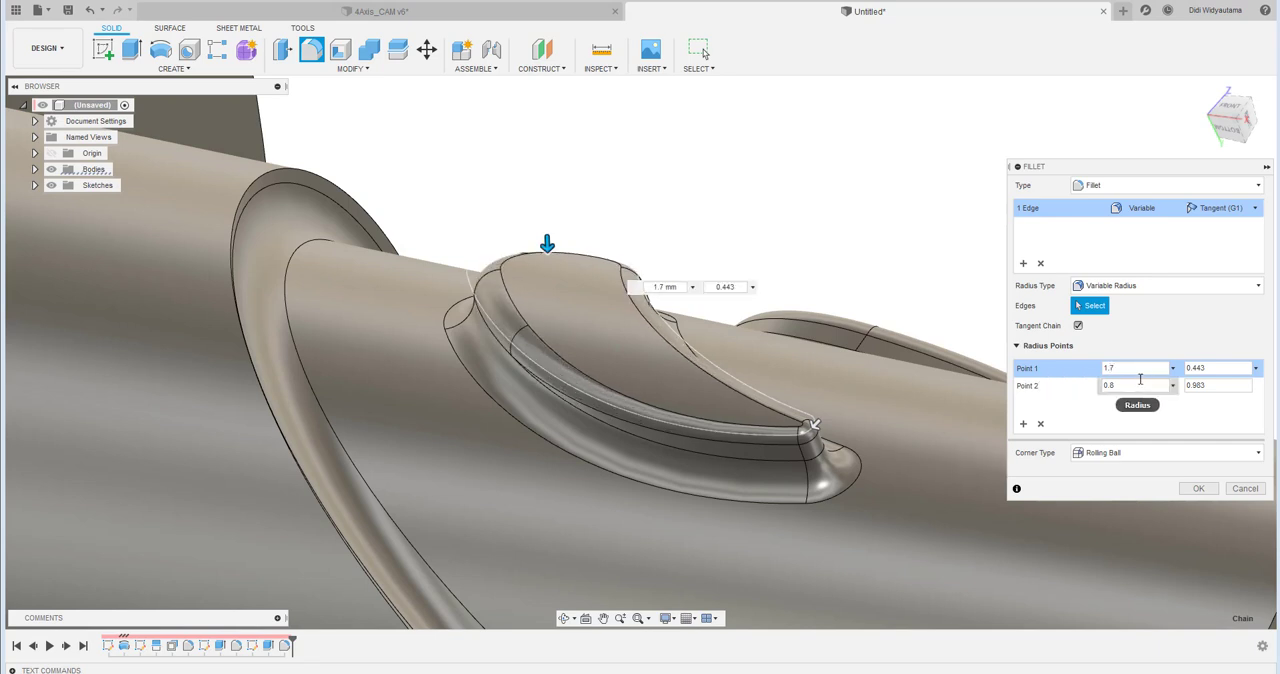
left_click(1131, 384)
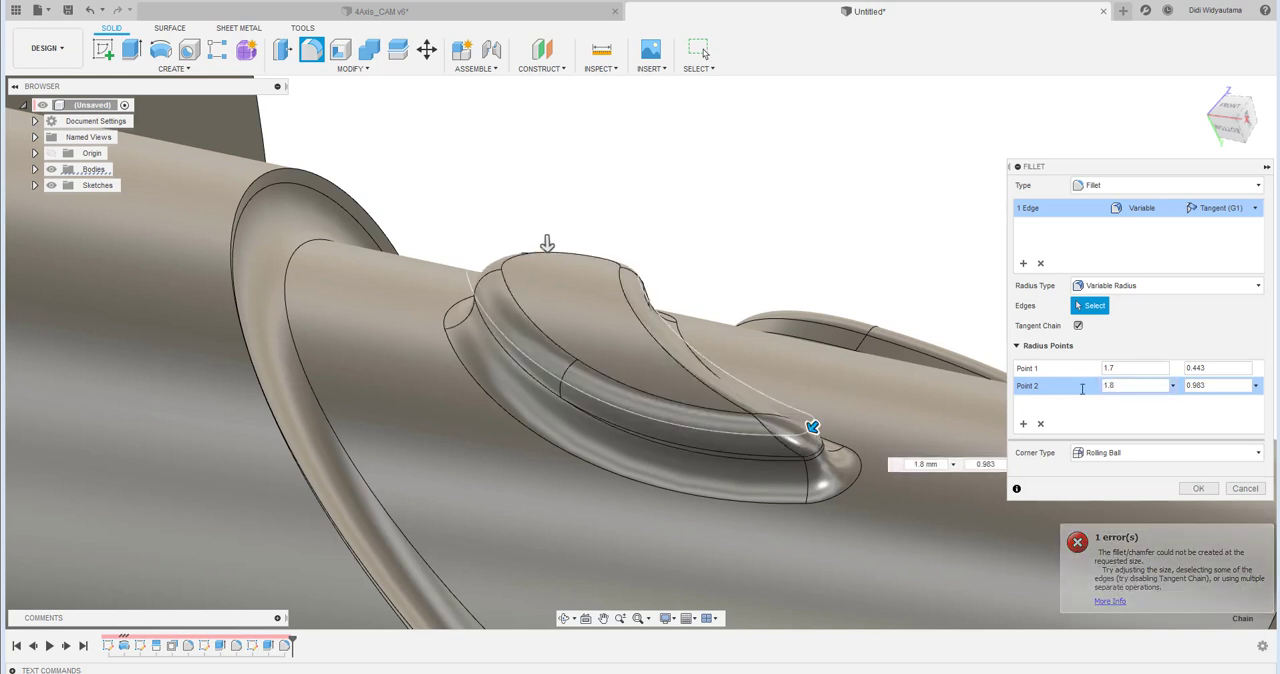
left_click(1110, 368)
type("2")
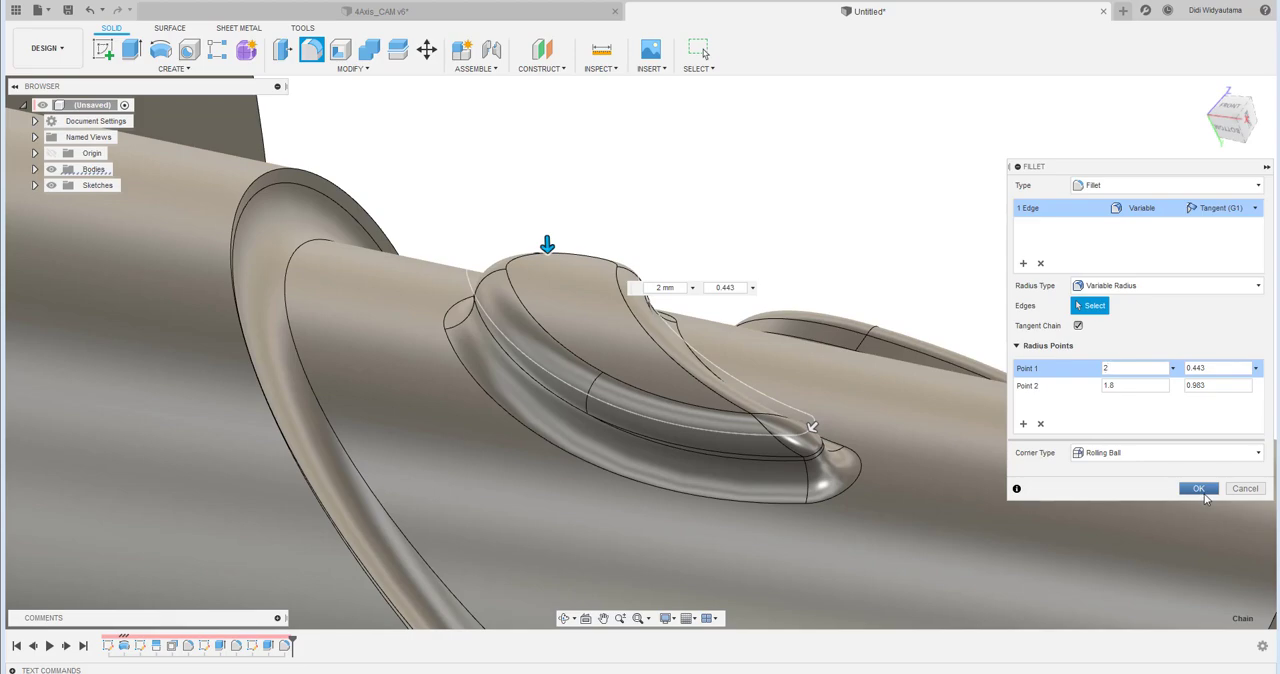
left_click(1198, 488)
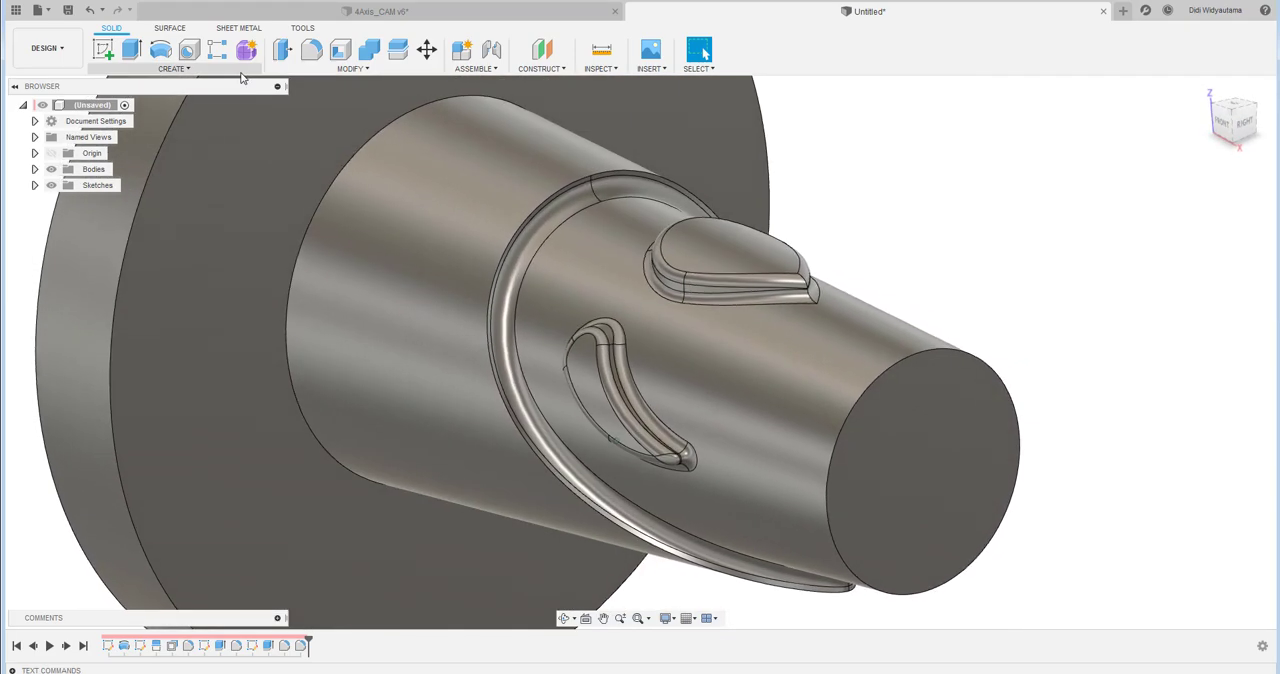
- Mirror the curved teardrop boss's extrusion and its two fillet features across the vertical origin plane along the part's axis
left_click(173, 68)
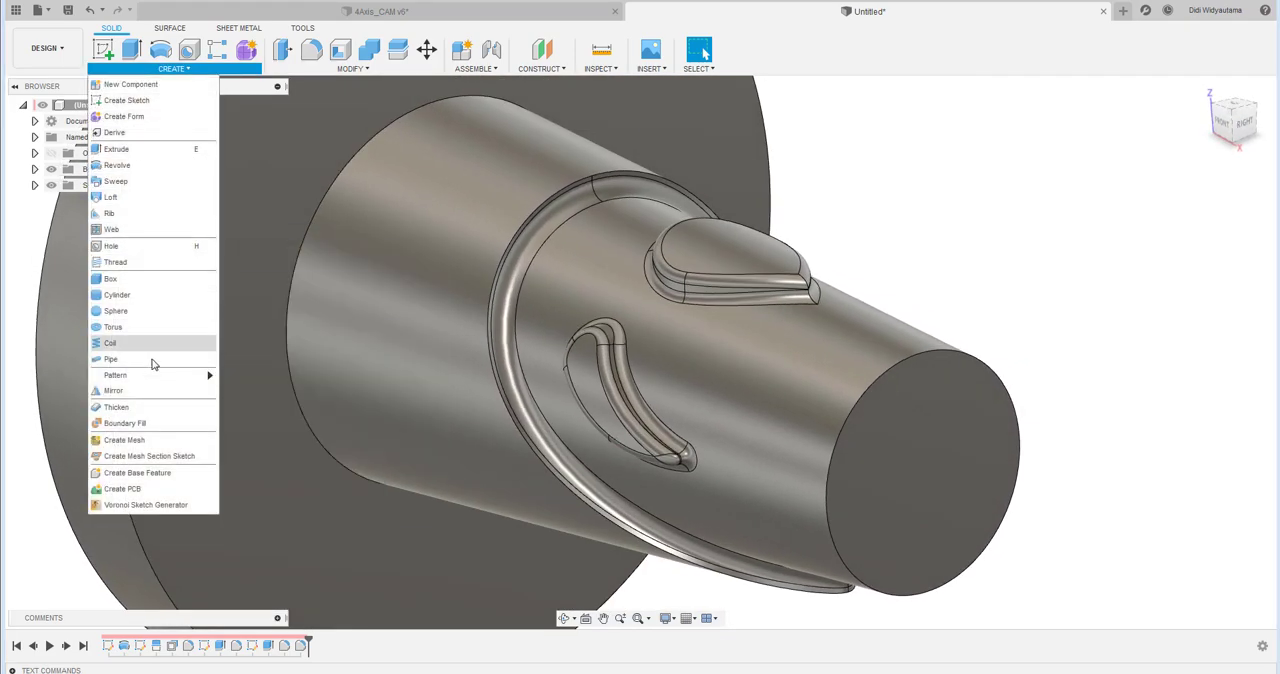
left_click(160, 390)
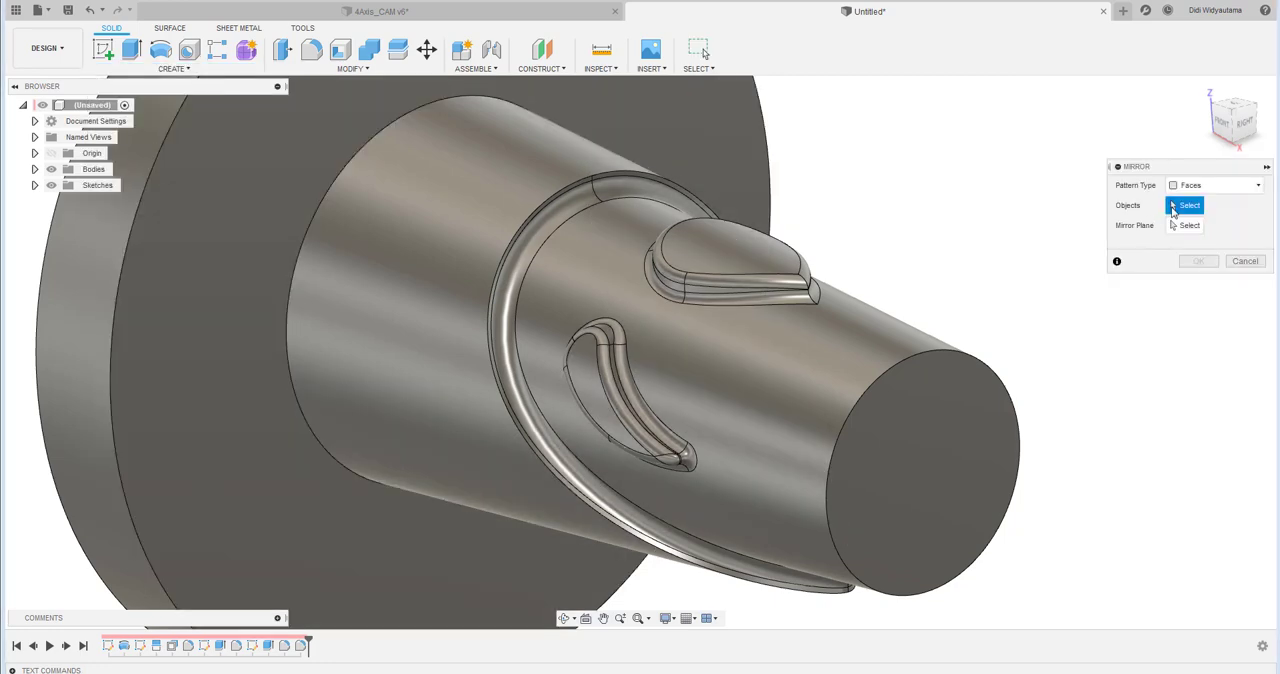
left_click(1188, 187)
left_click(1195, 236)
left_click(268, 645)
left_click(284, 645)
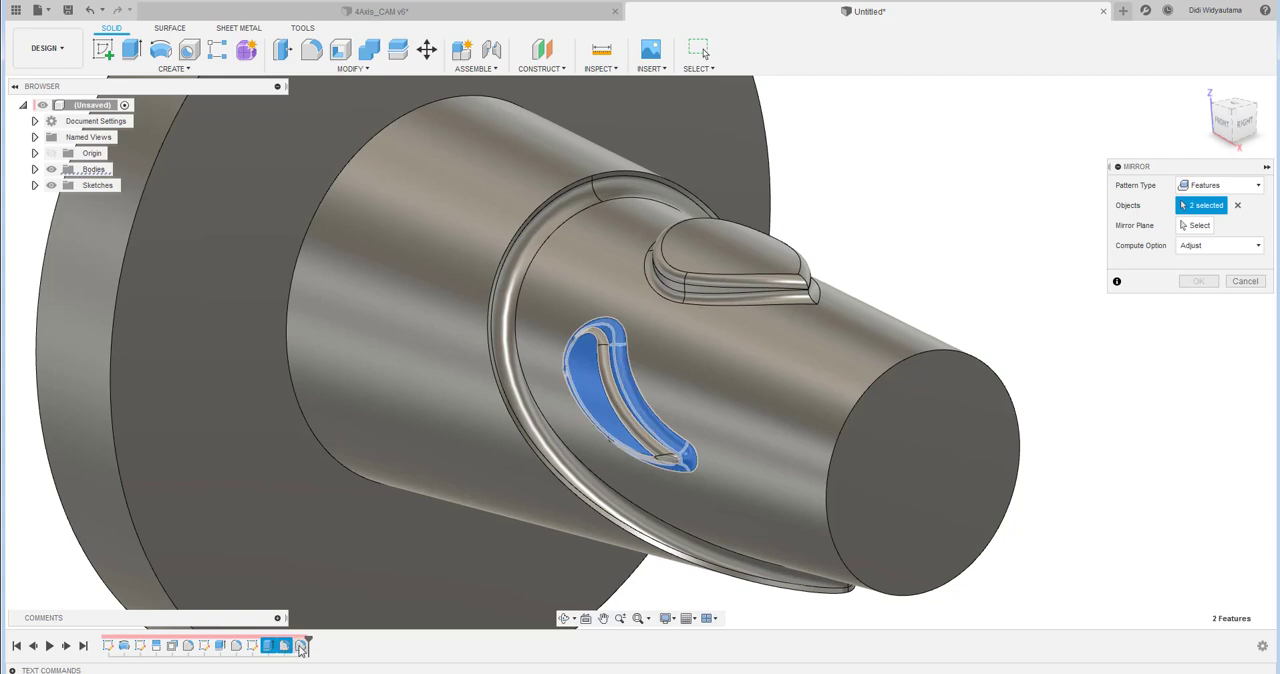
left_click(300, 645)
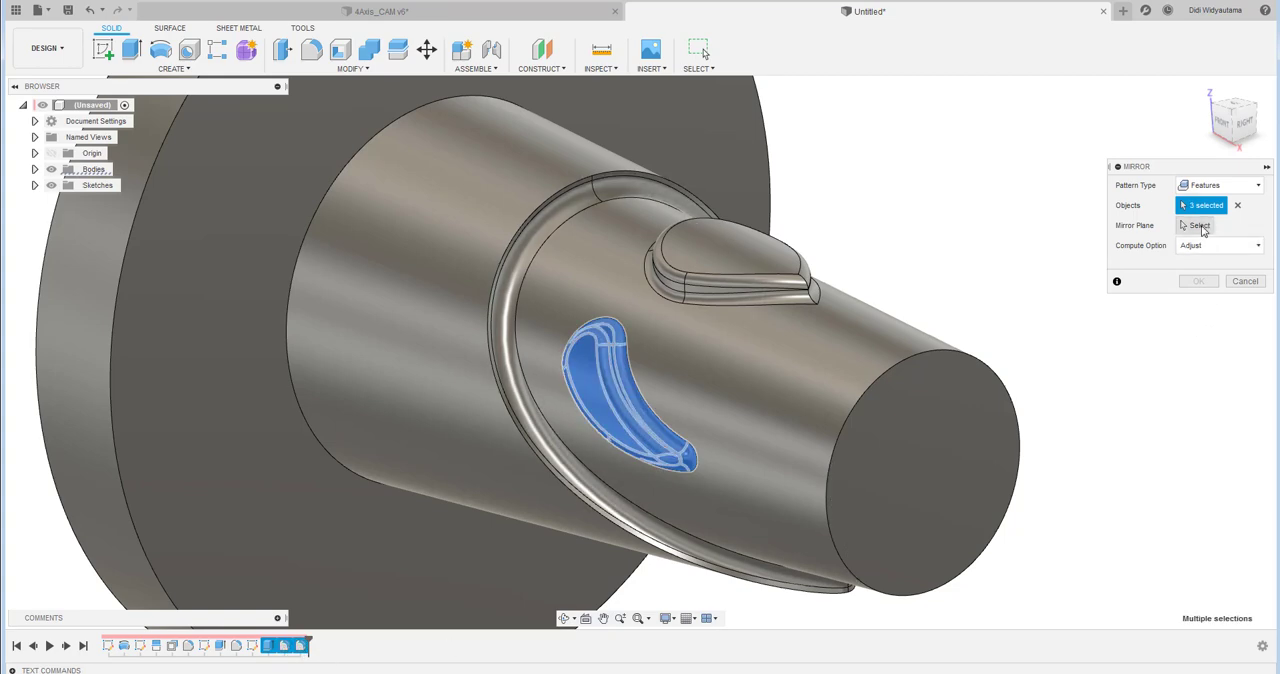
left_click(1200, 226)
left_click(942, 440)
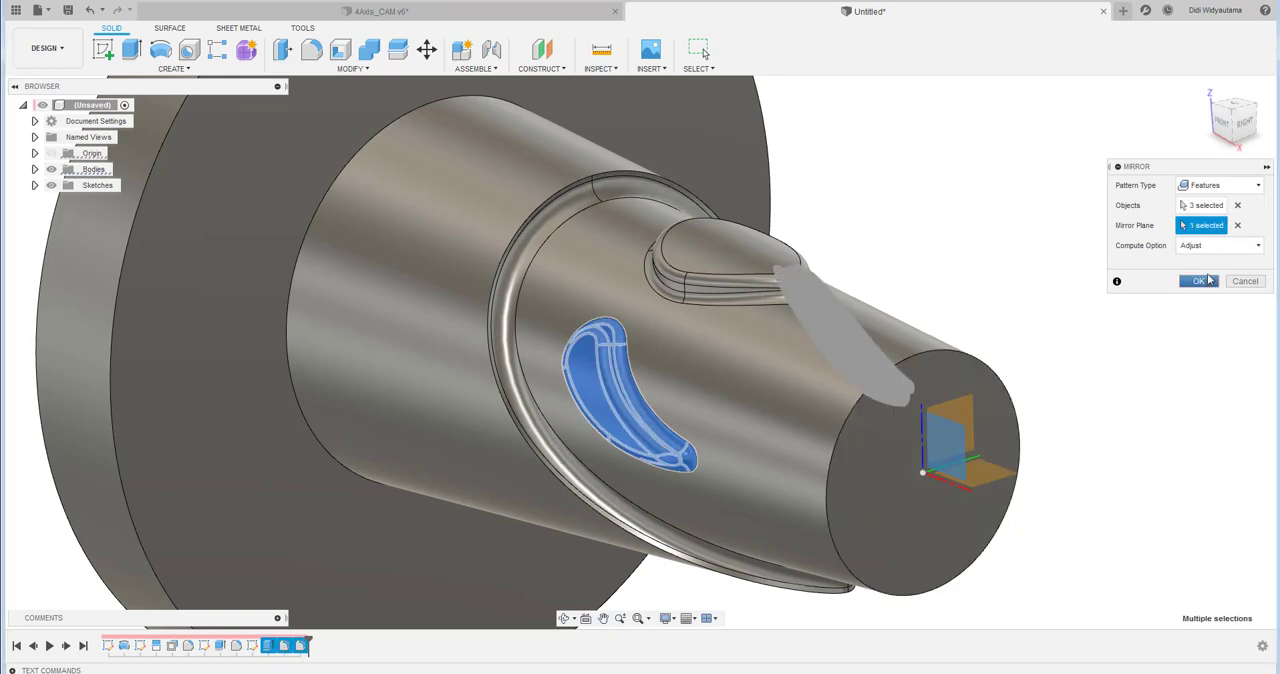
left_click(1203, 285)
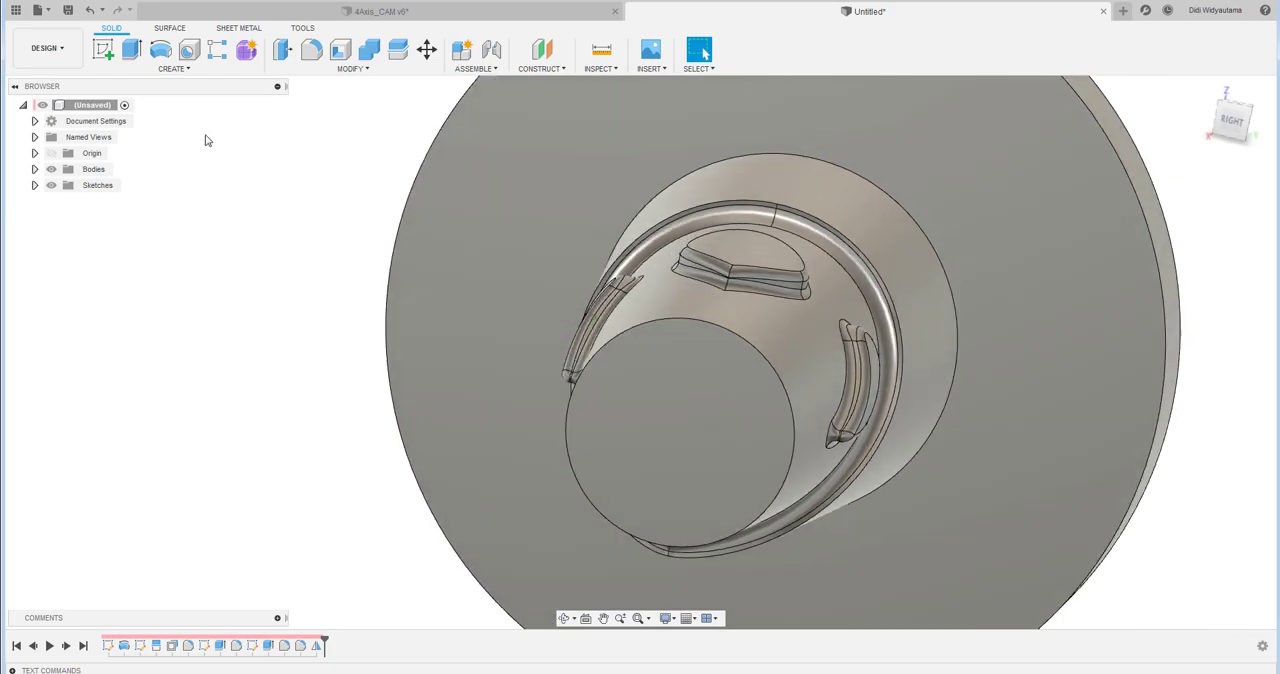
- Sketch a downward-pointing triangle on the small end face, straddling the circle's upper edge, with slanted sides about 5 mm long
left_click(103, 49)
left_click(720, 363)
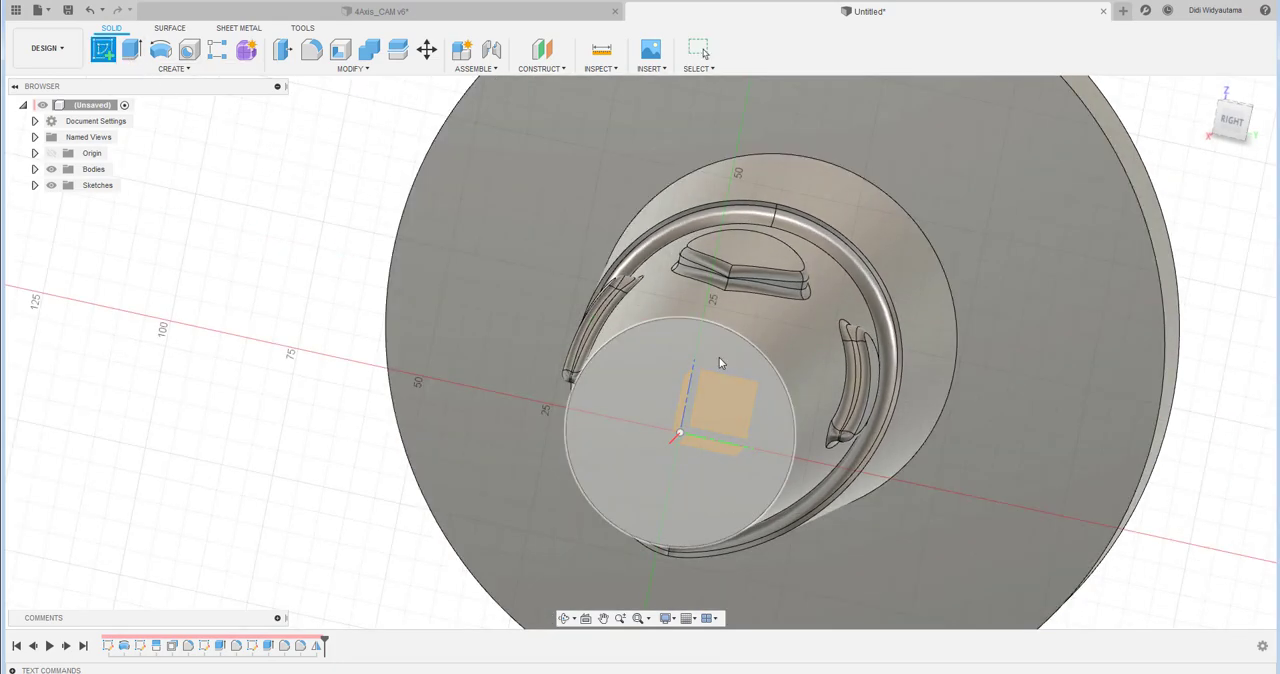
scroll(618, 341, "up", 5)
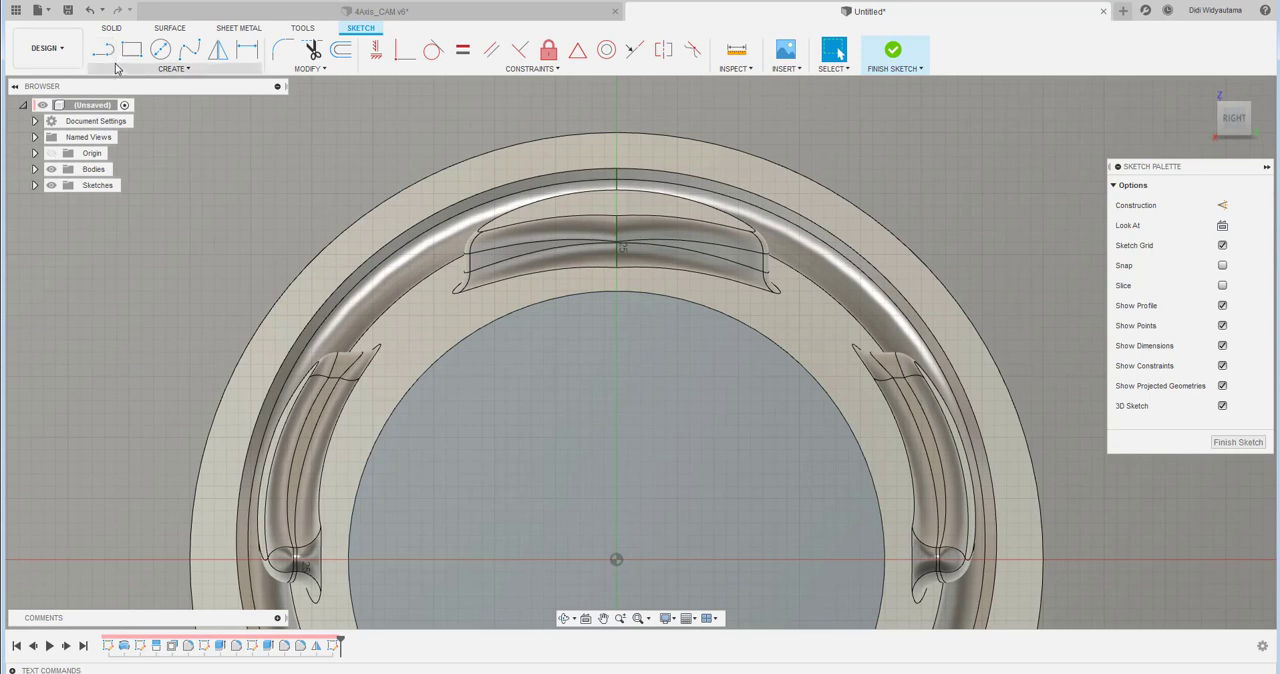
left_click(117, 68)
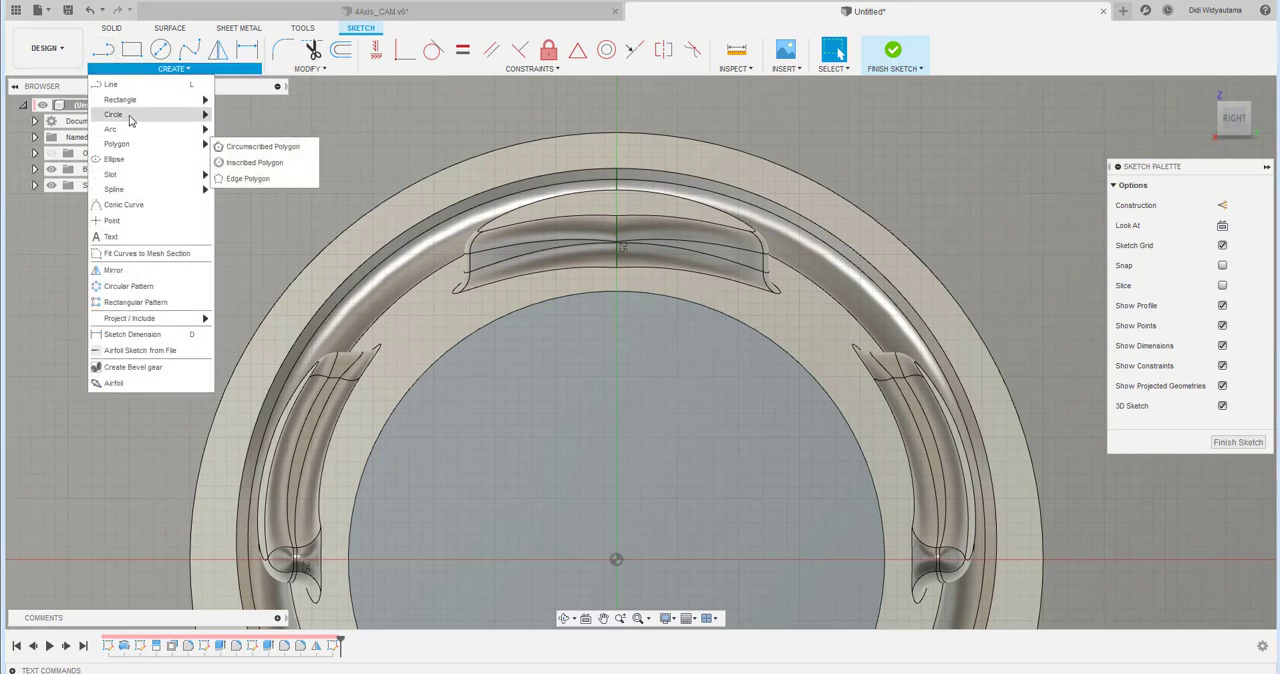
left_click(108, 57)
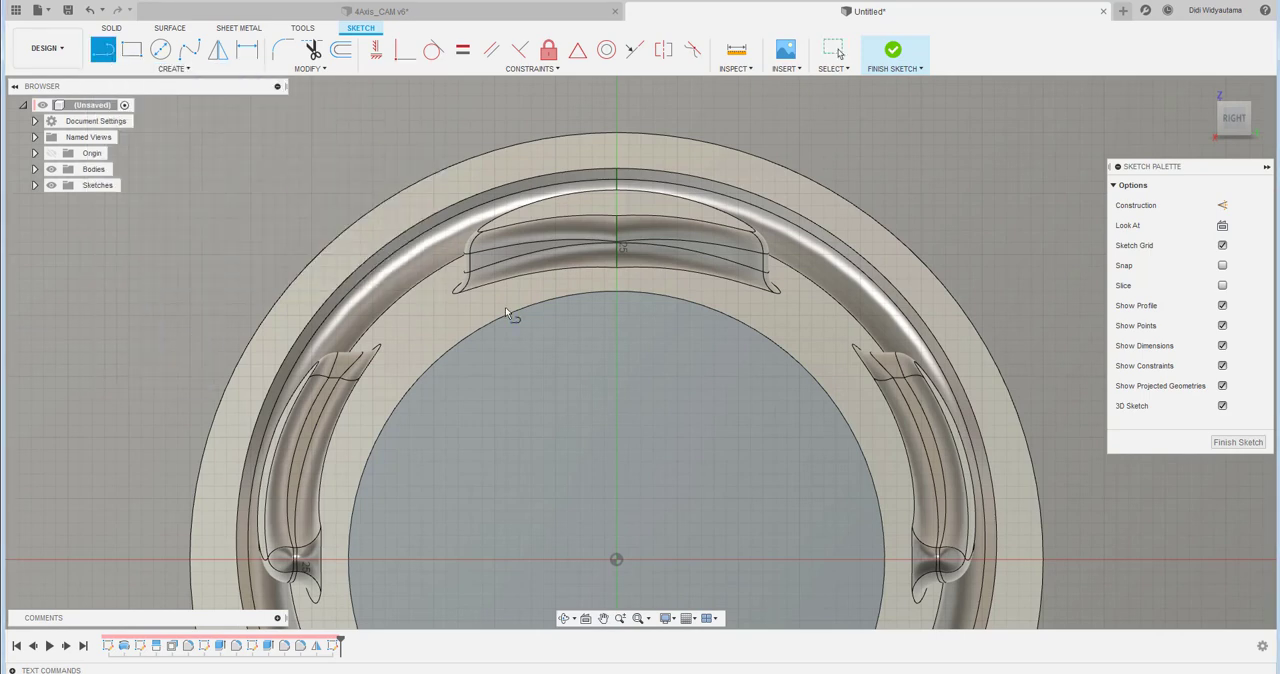
left_click(616, 331)
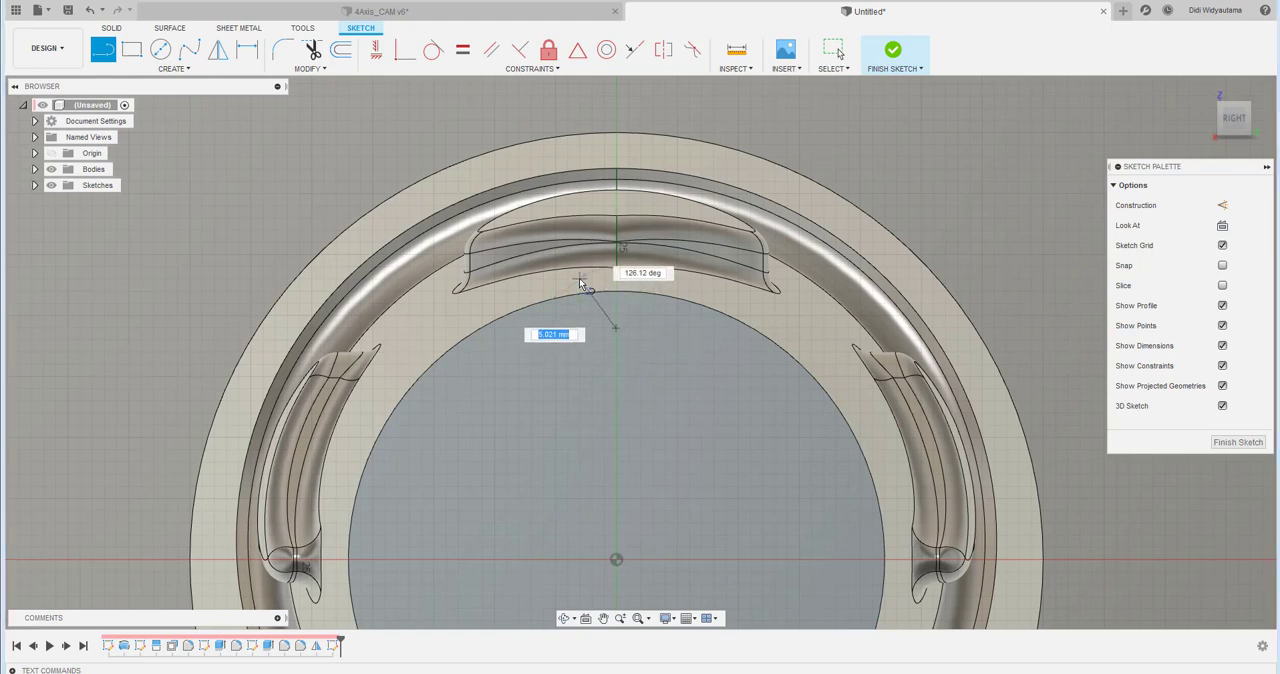
left_click(660, 278)
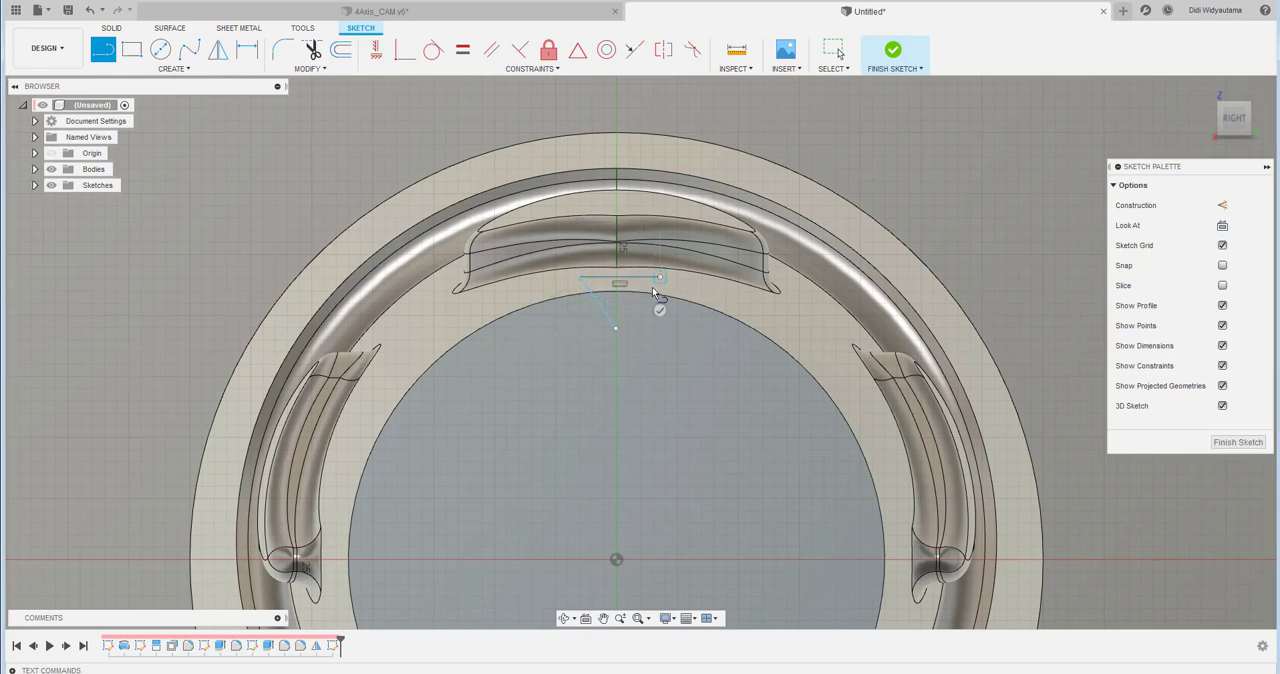
left_click(615, 331)
- Align the triangle's apex vertically with the origin and constrain its two slanted sides to equal length
left_click(386, 53)
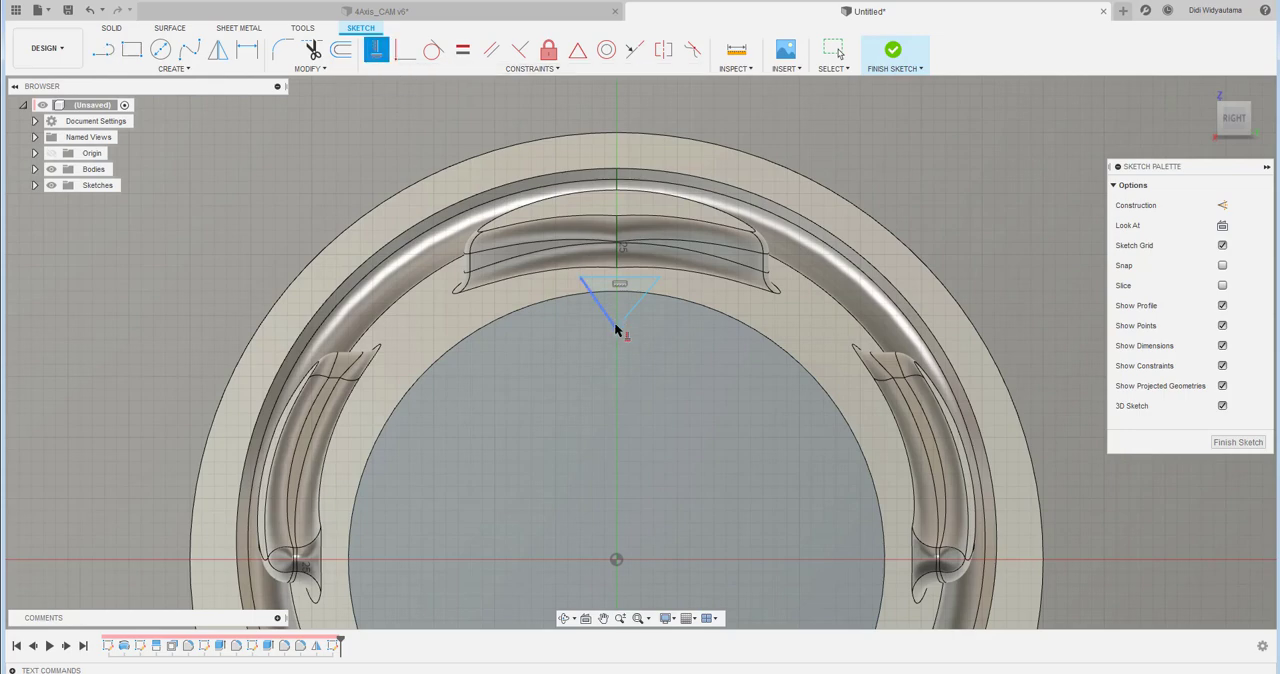
left_click(615, 331)
left_click(616, 559)
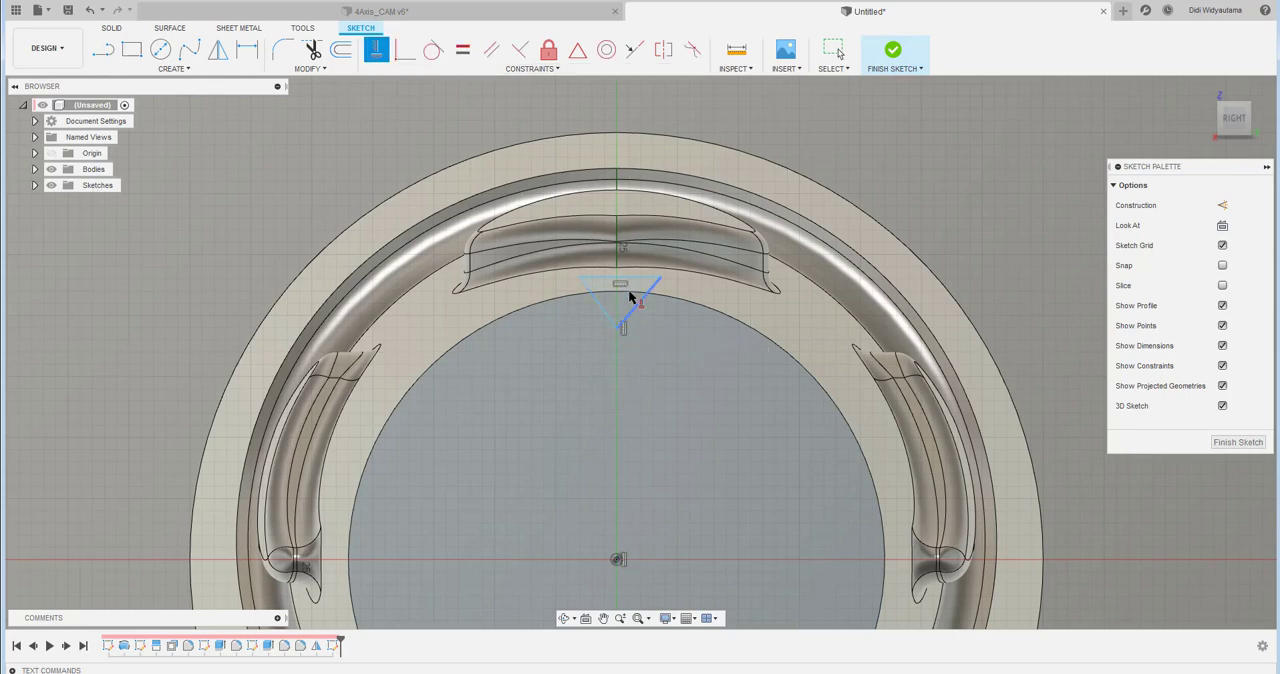
scroll(628, 292, "up", 5)
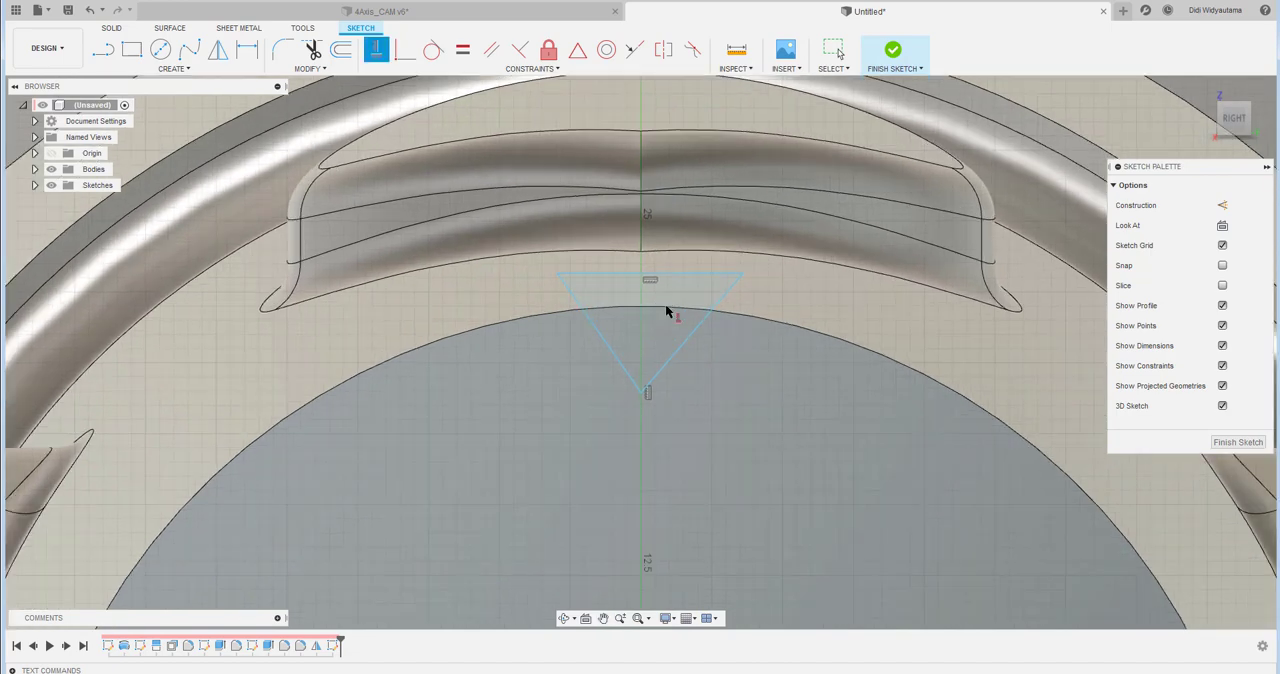
left_click(463, 49)
left_click(604, 341)
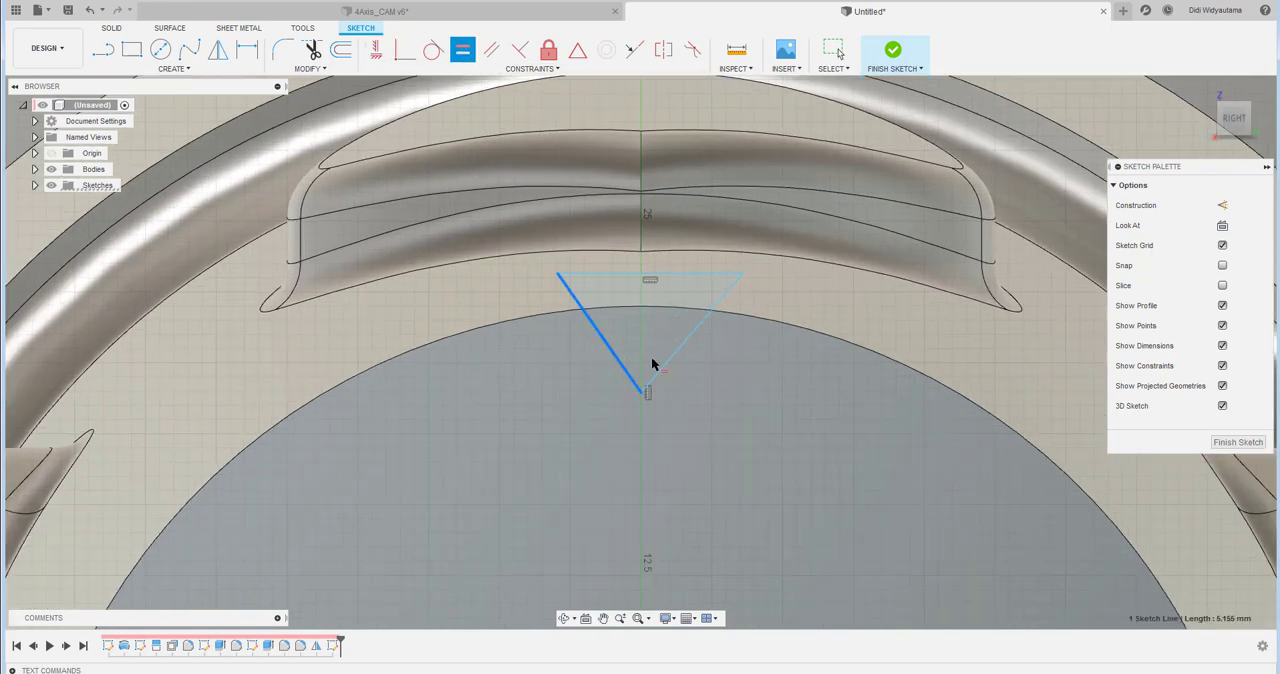
left_click(689, 347)
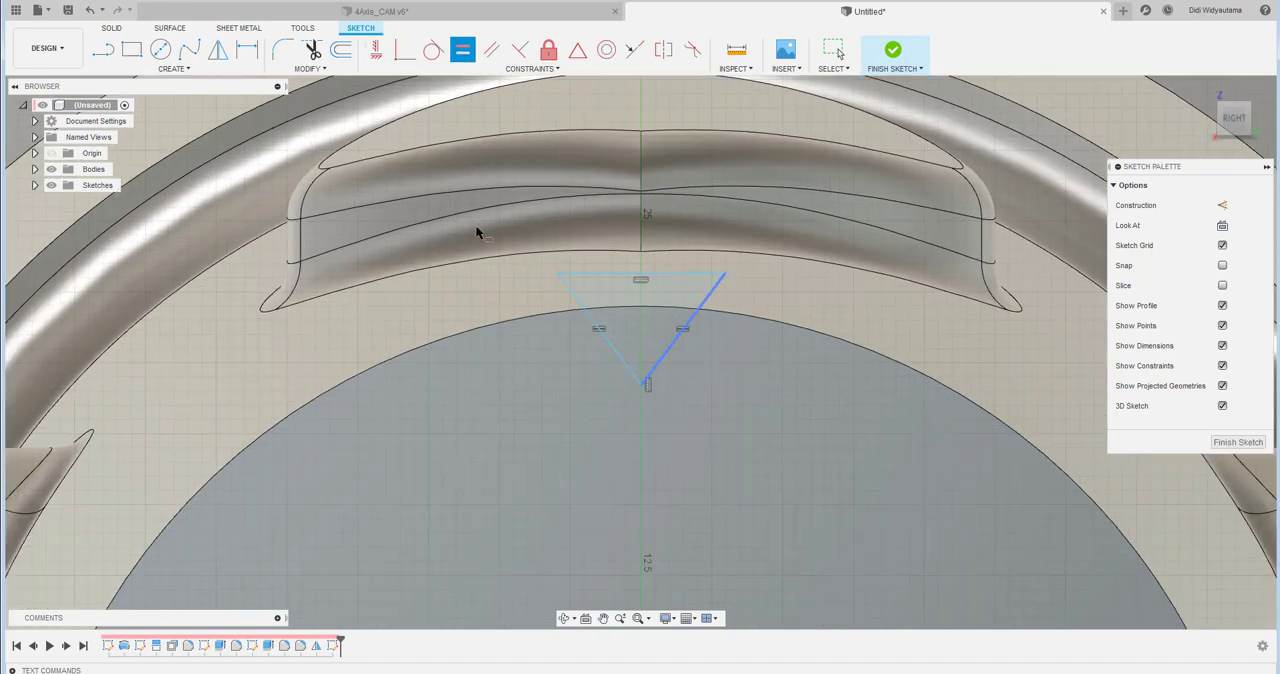
- Dimension the angle between the triangle's two slanted sides at 60°
left_click(241, 53)
left_click(611, 344)
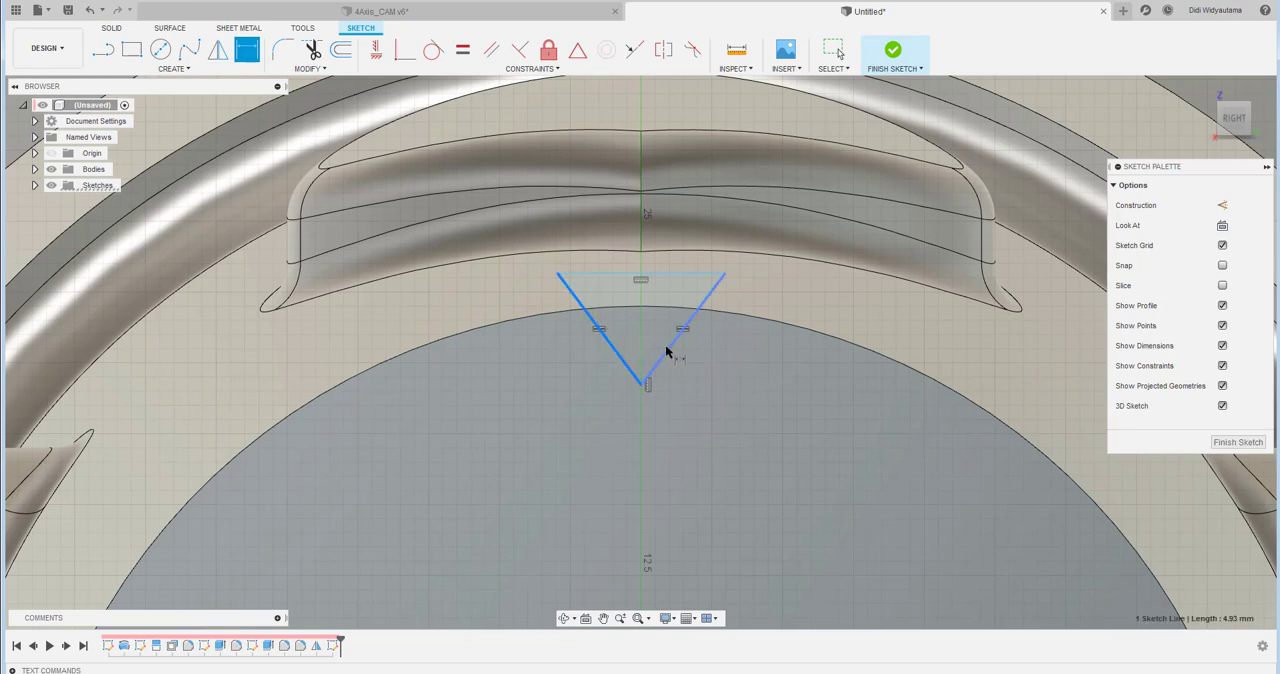
left_click(667, 352)
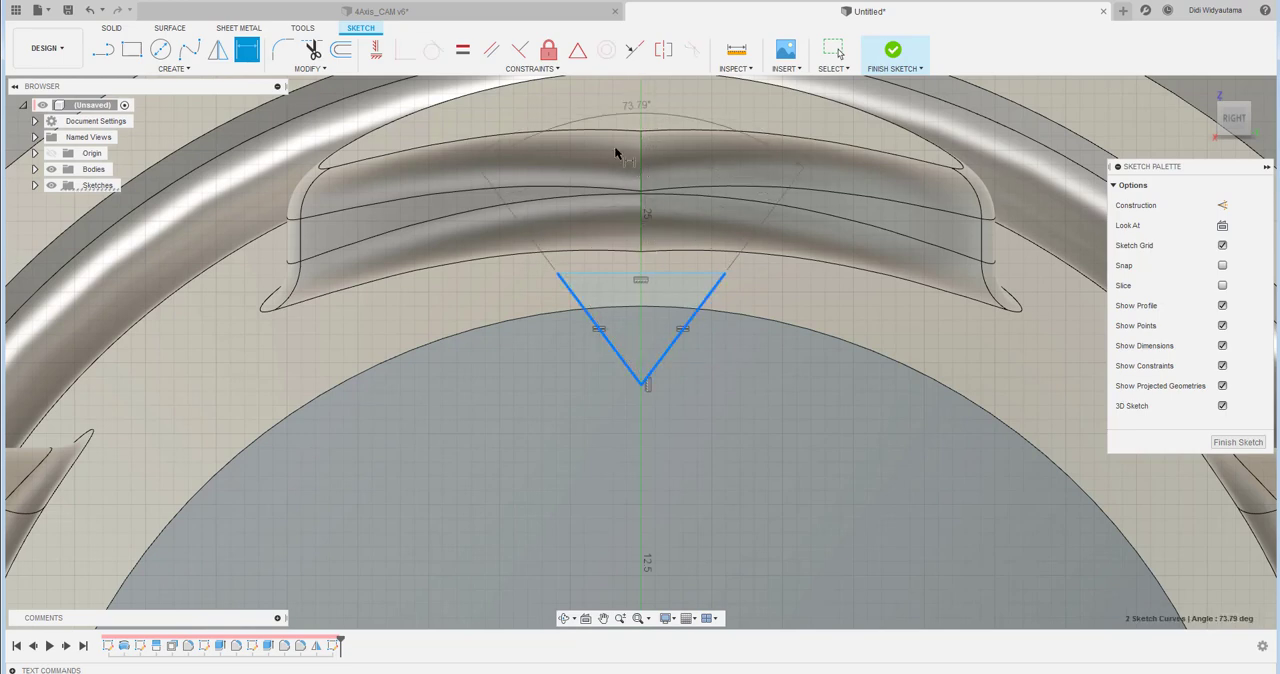
left_click(615, 155)
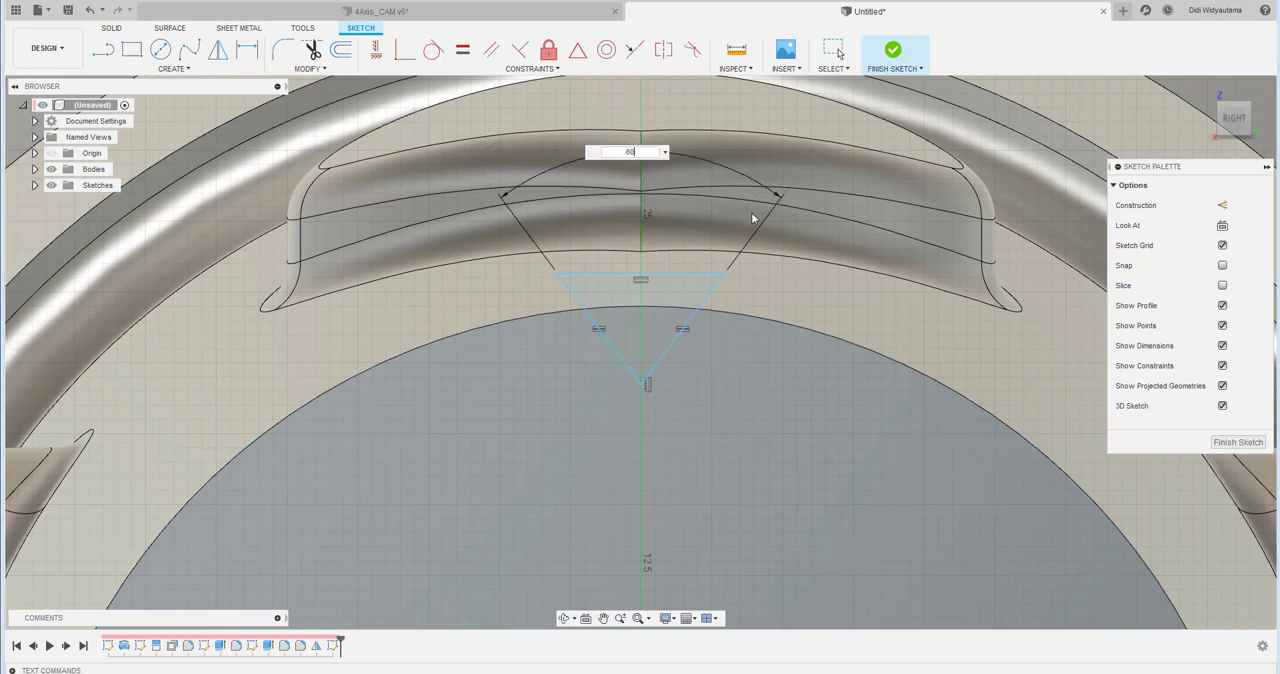
type("60")
key("Return")
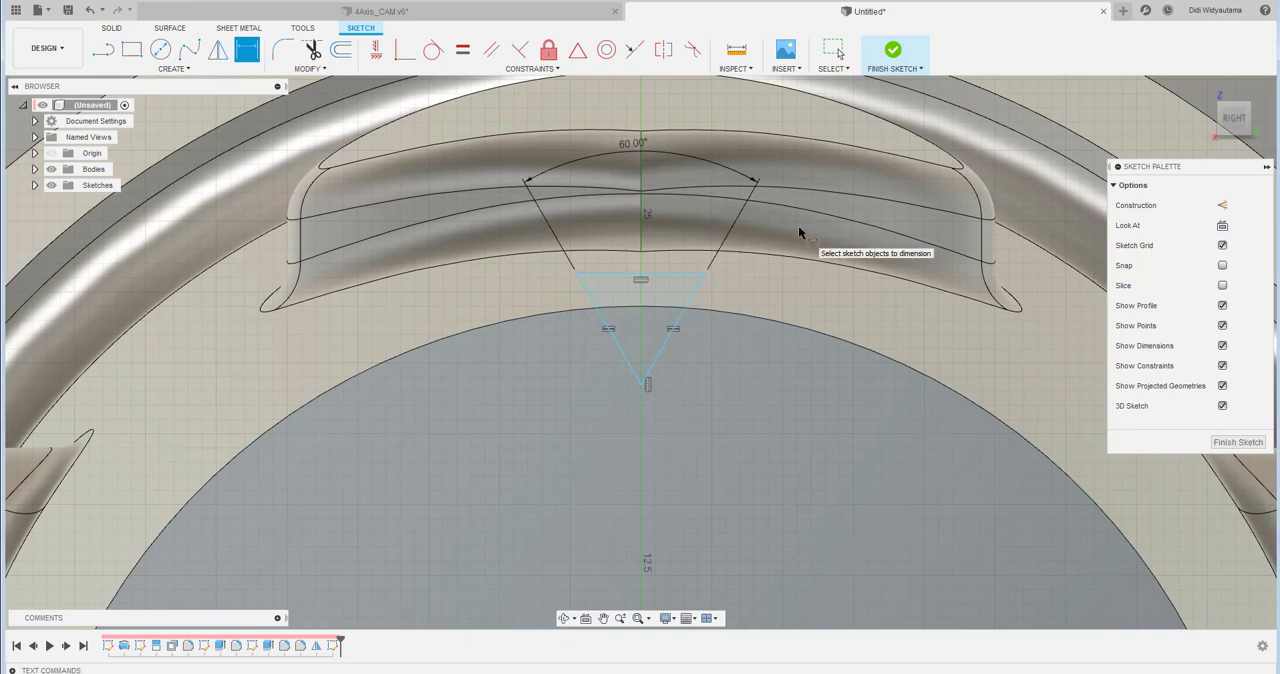
key("Escape")
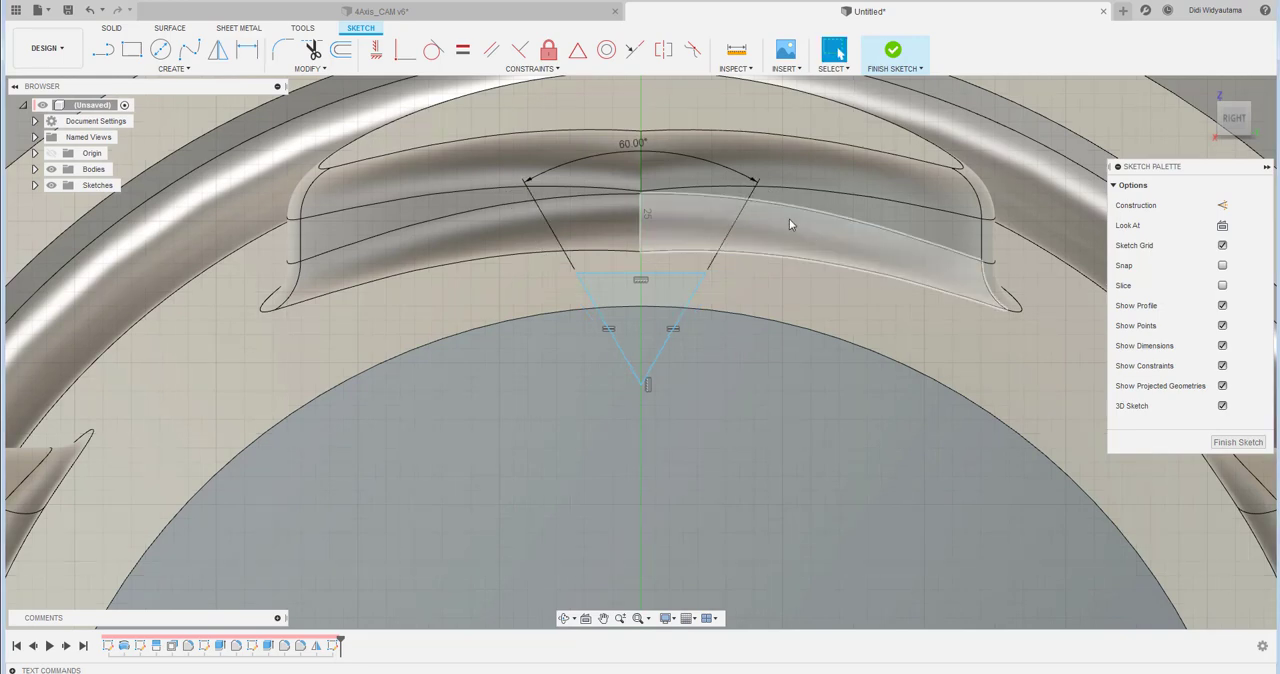
- Change the angle between the triangle's slanted sides to 70°
left_click(628, 156)
double_click(628, 156)
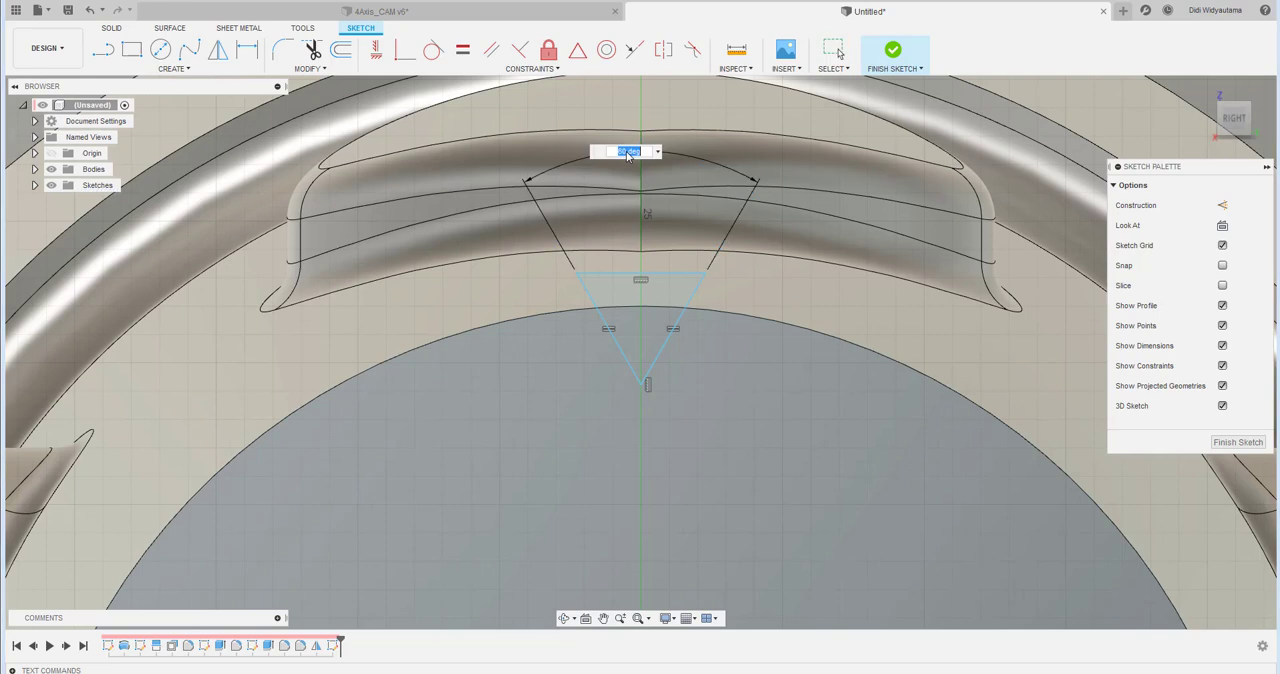
type("70")
key("Return")
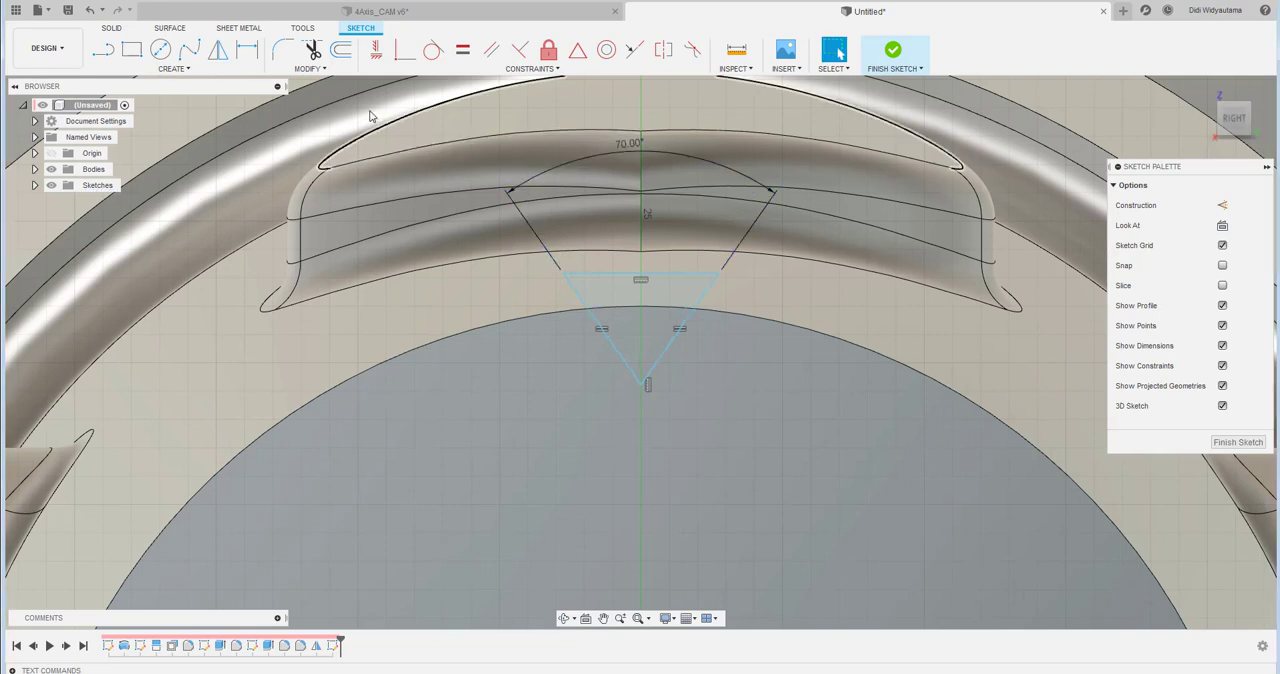
- Dimension the apex 3.5 mm below the end-face circle's upper tangent and pull the triangle's top line outside the circle, about 6.1 mm wide, finishing the sketch
left_click(248, 52)
scroll(652, 392, "up", 2)
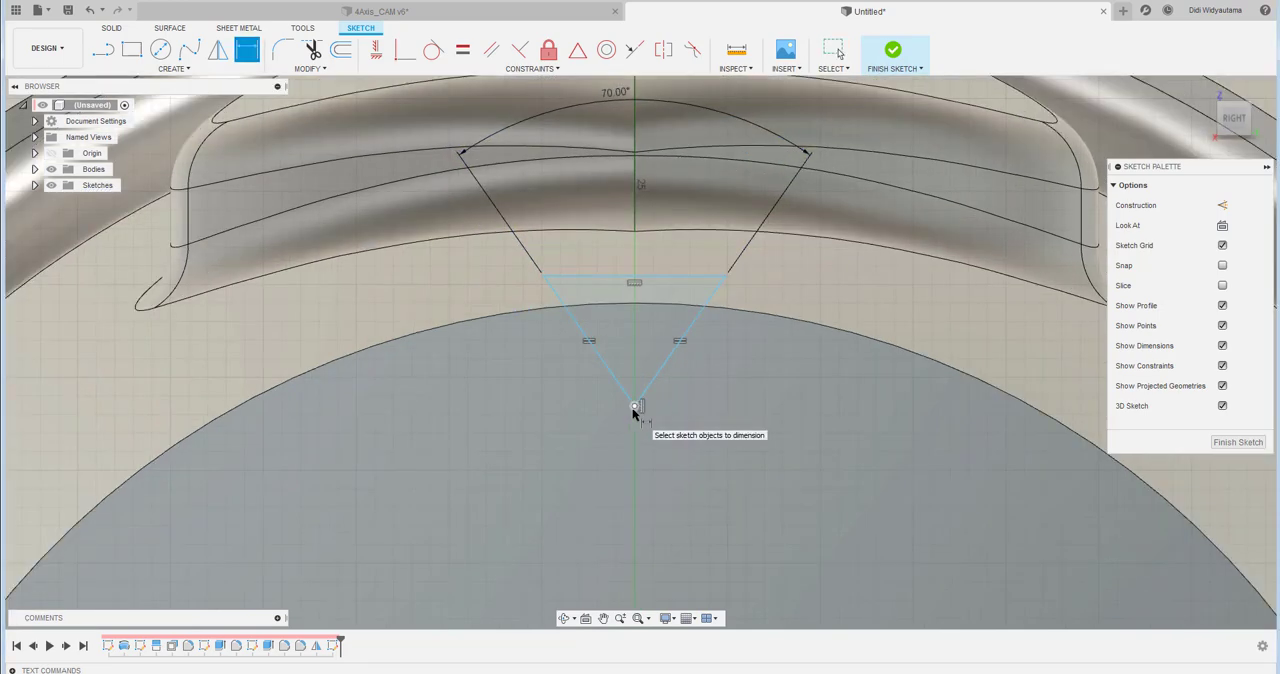
right_click(638, 306)
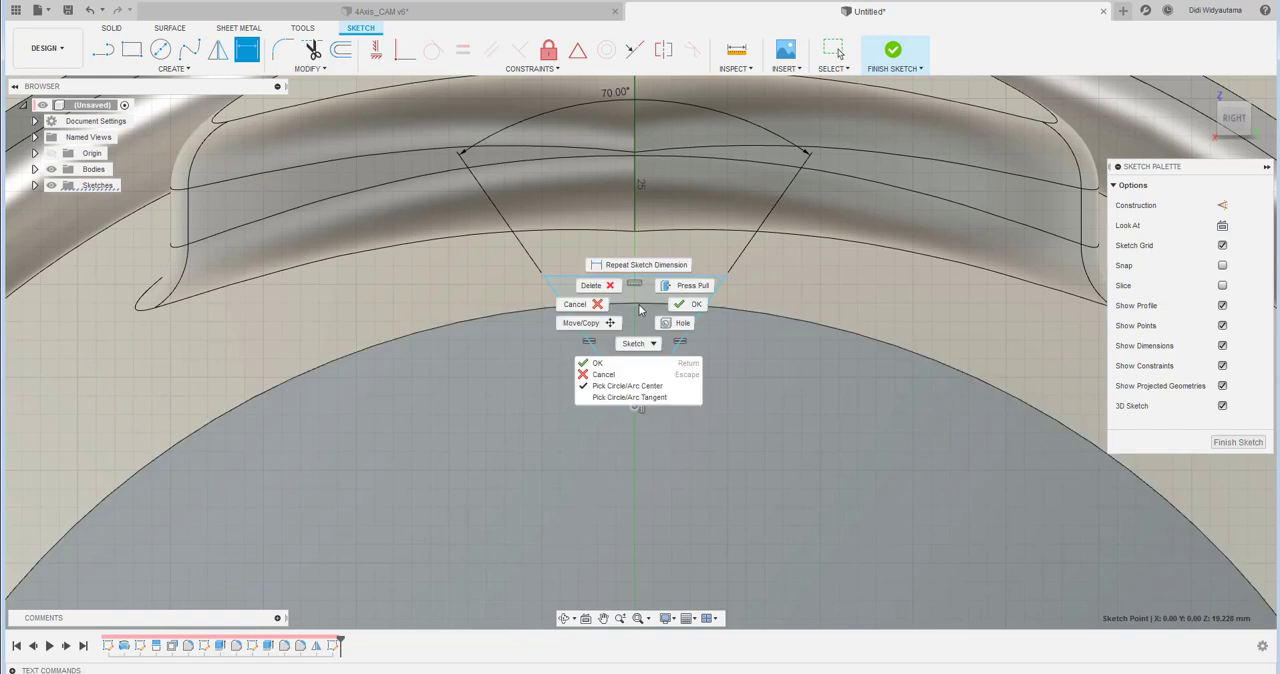
left_click(655, 397)
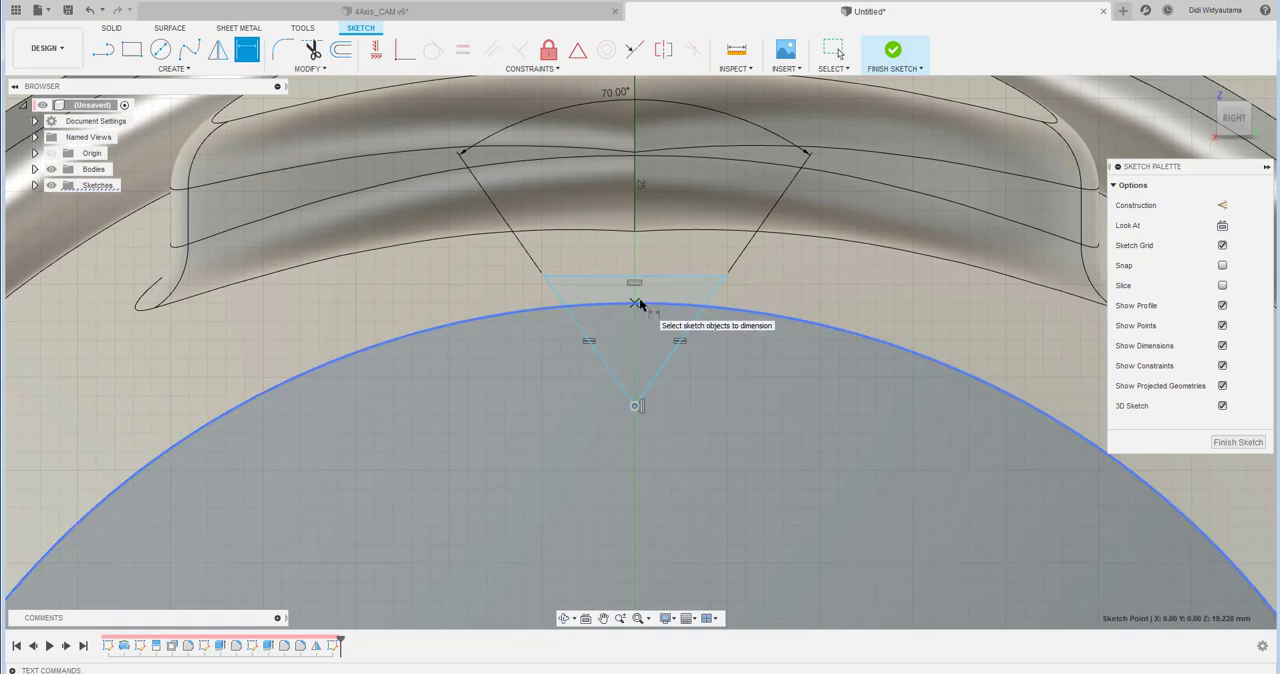
left_click(640, 302)
left_click(777, 364)
type("3.5")
key("Return")
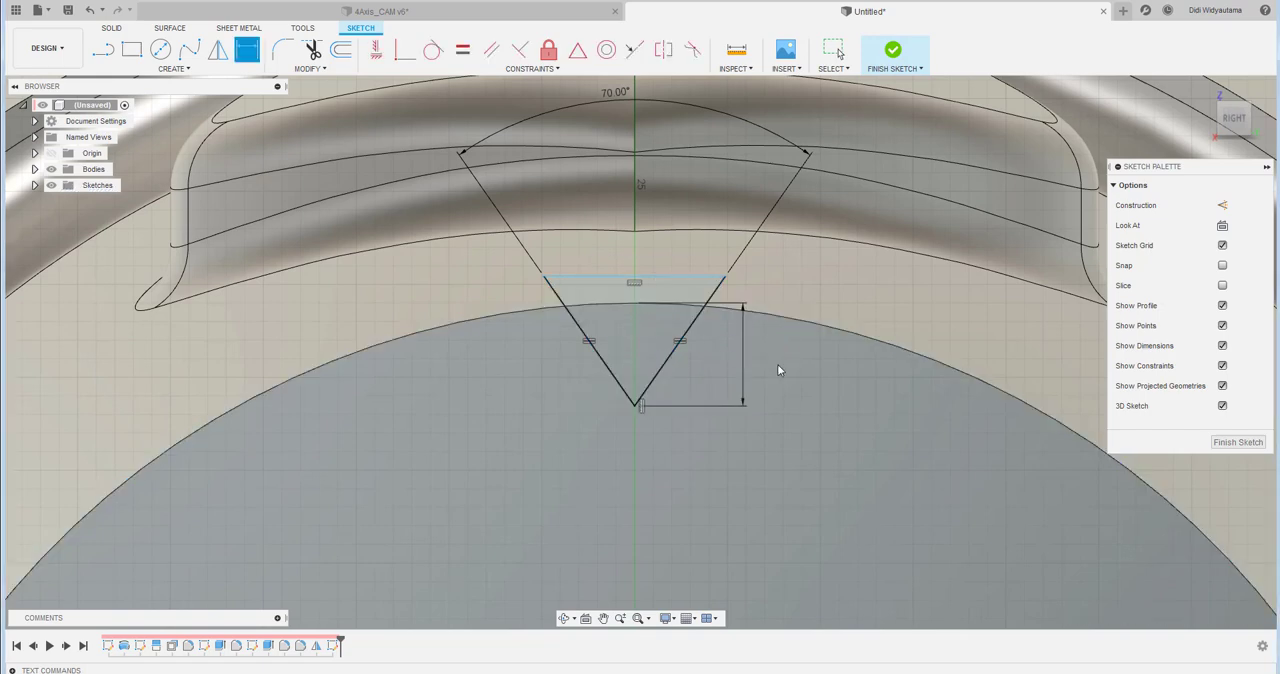
key("Escape")
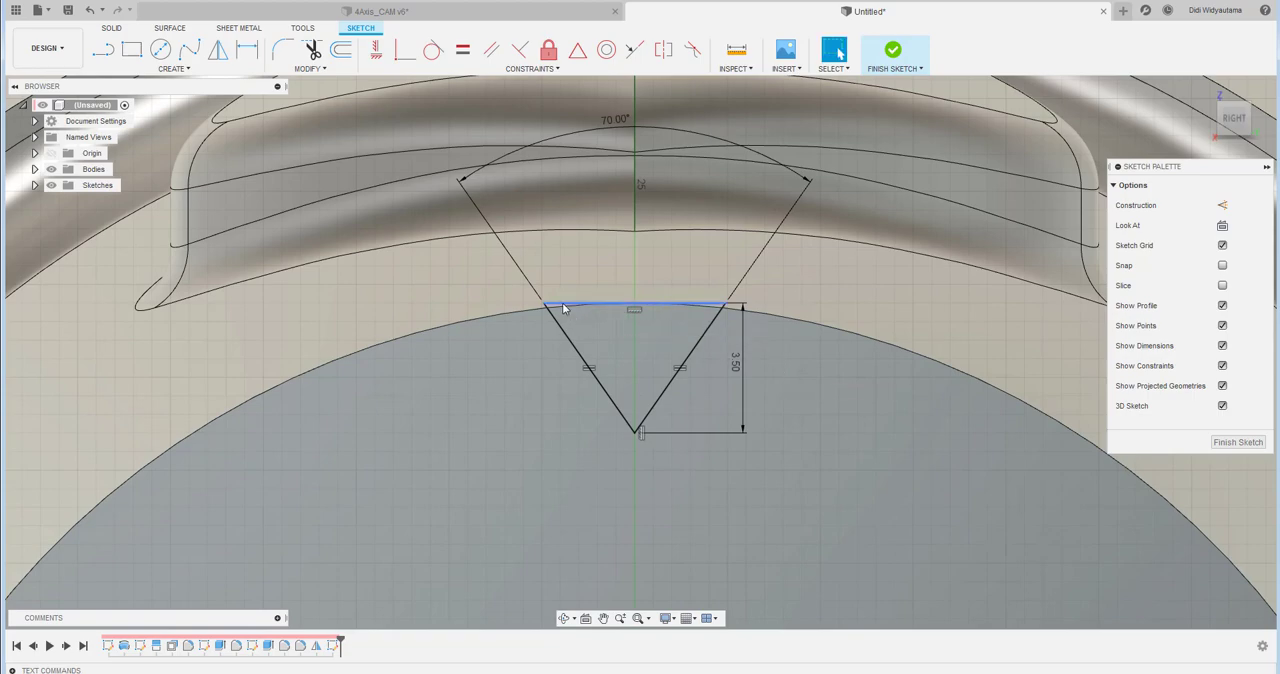
left_click_drag(562, 302, 563, 270)
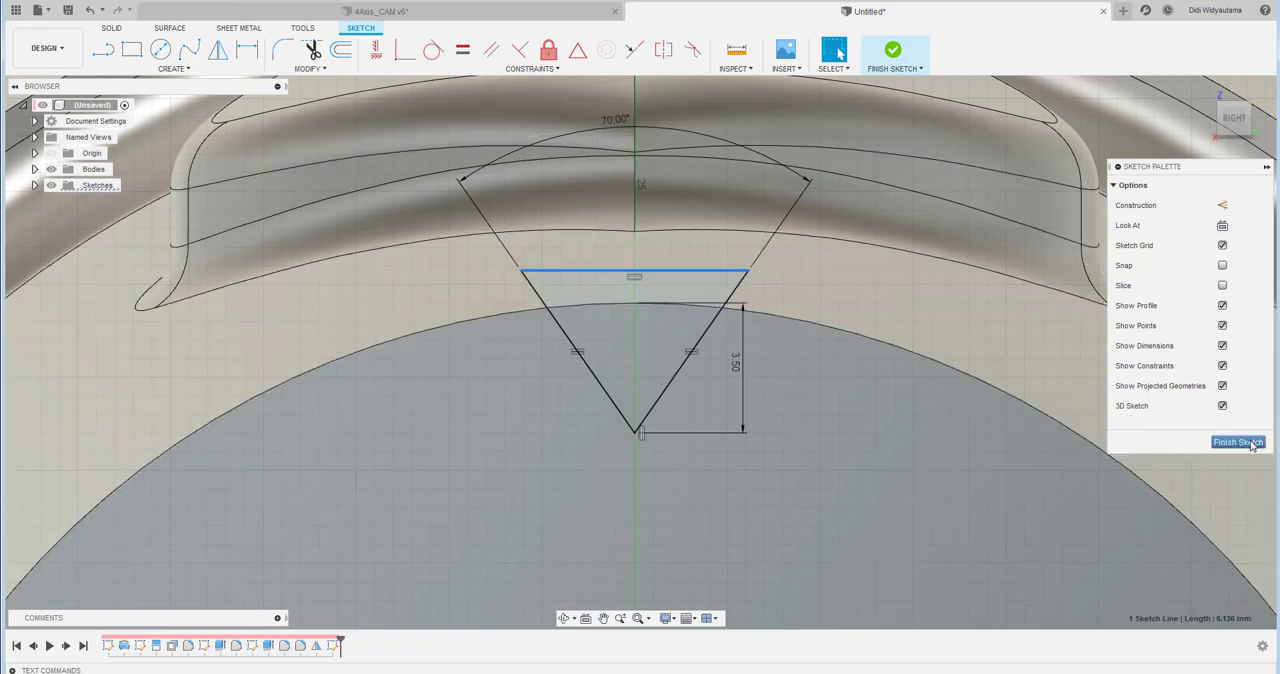
left_click(1238, 442)
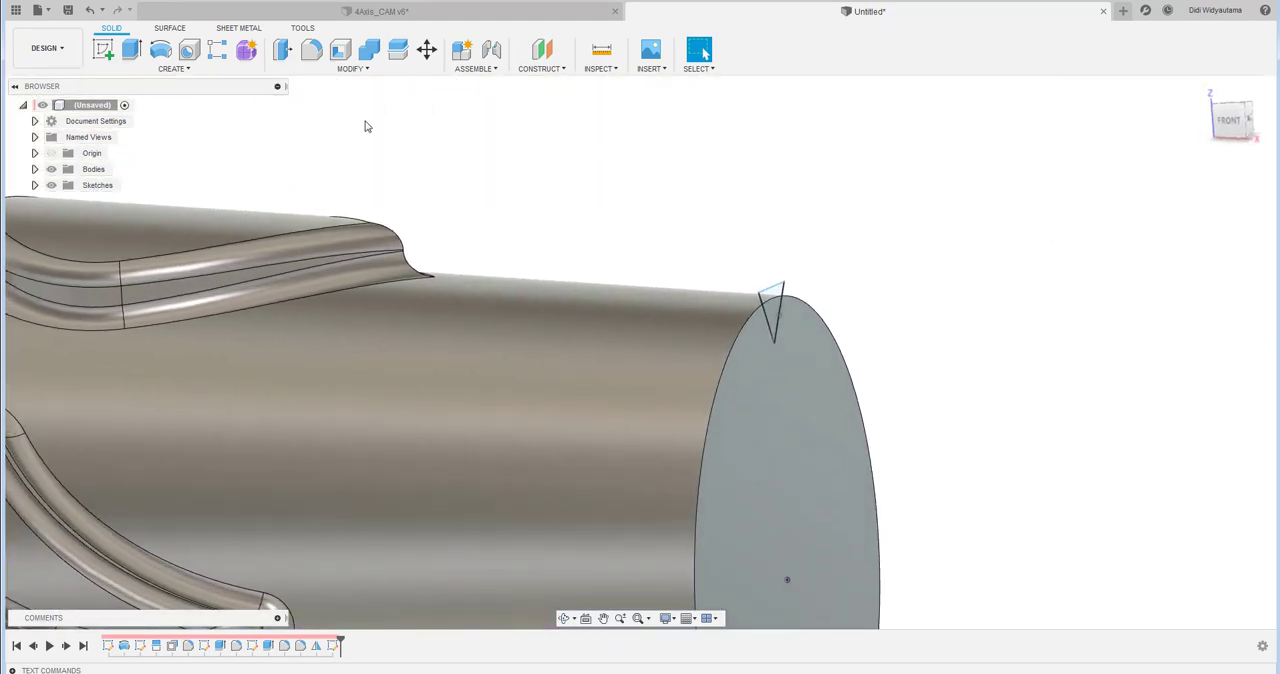
- Start a sketch on the front XZ plane with Slice enabled and intersect the tapered outer face into it as a reference line
left_click(103, 49)
left_click(815, 540)
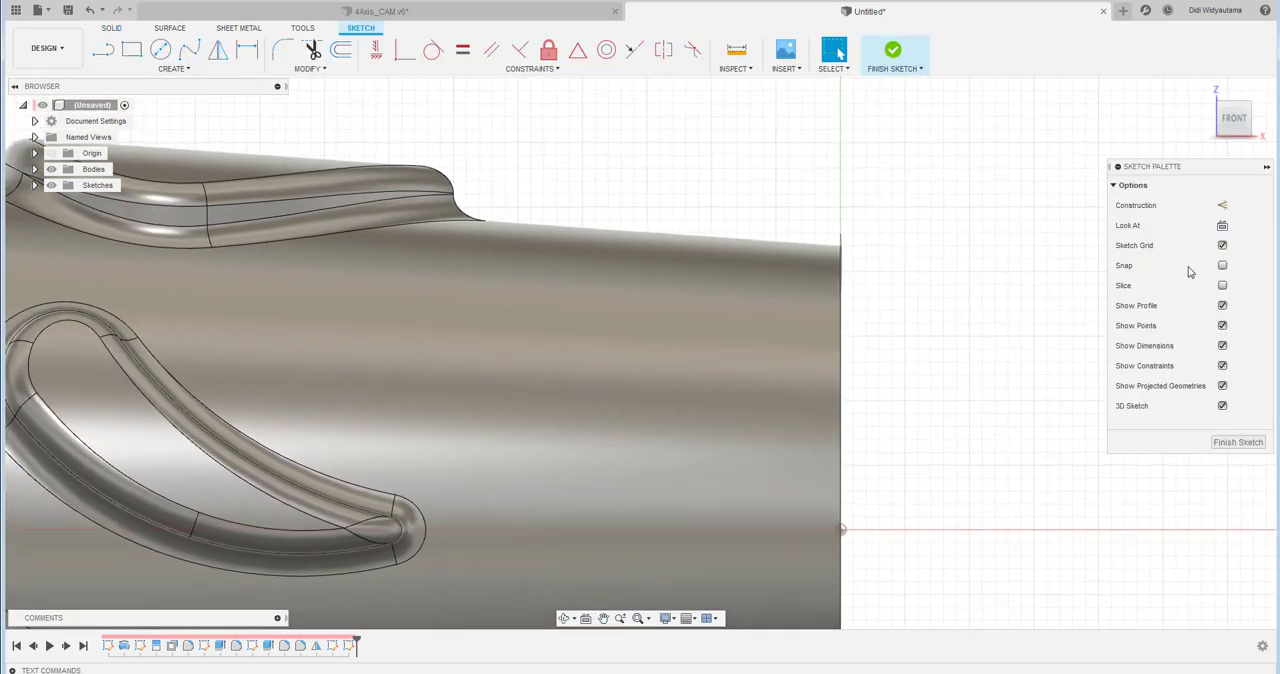
left_click(1223, 286)
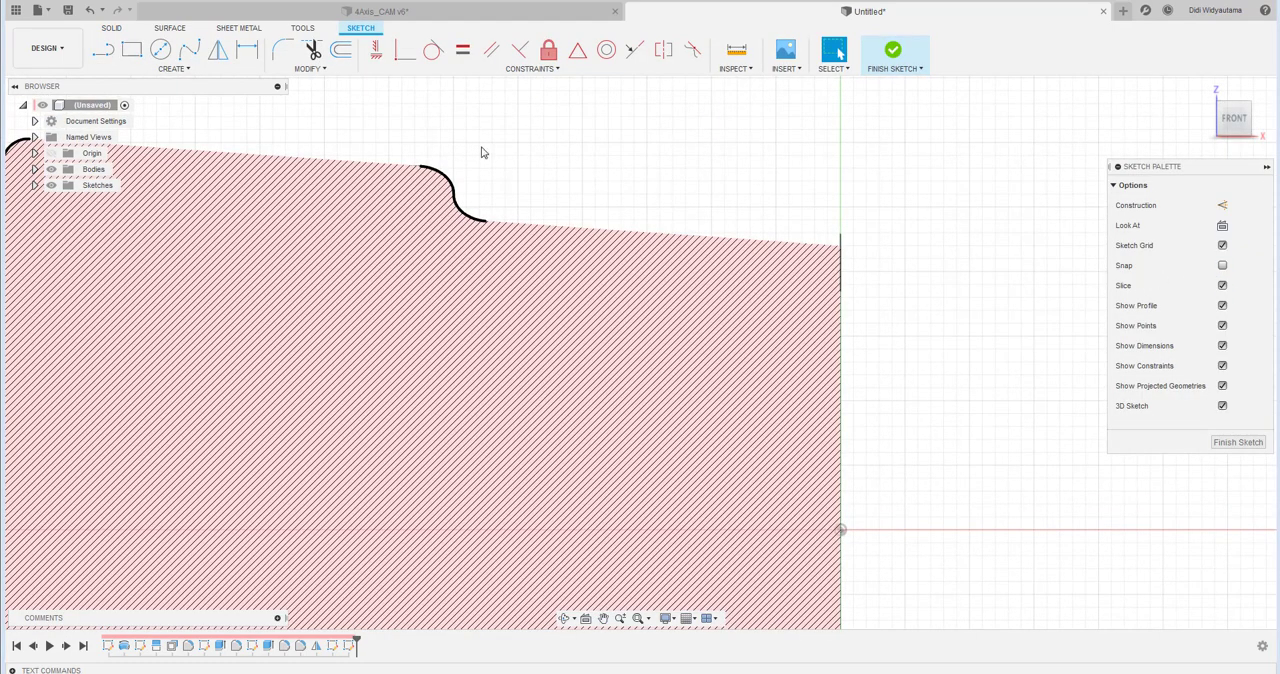
left_click(250, 74)
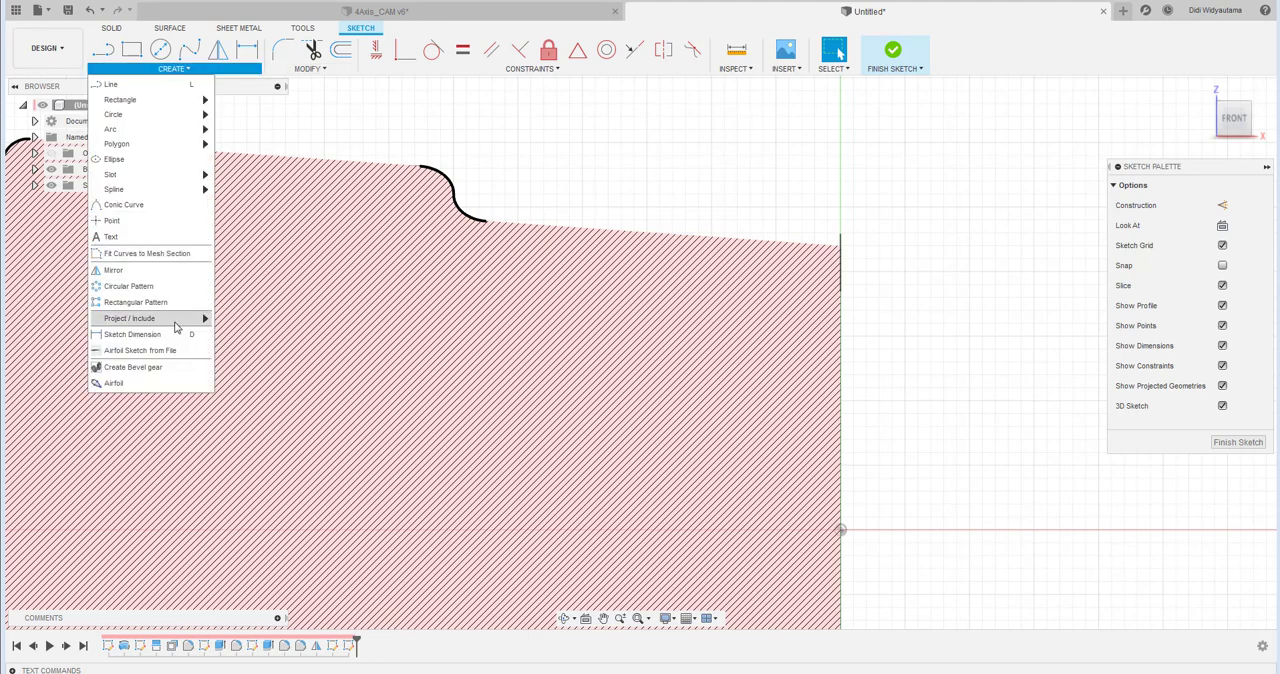
mouse_move(176, 318)
left_click(240, 336)
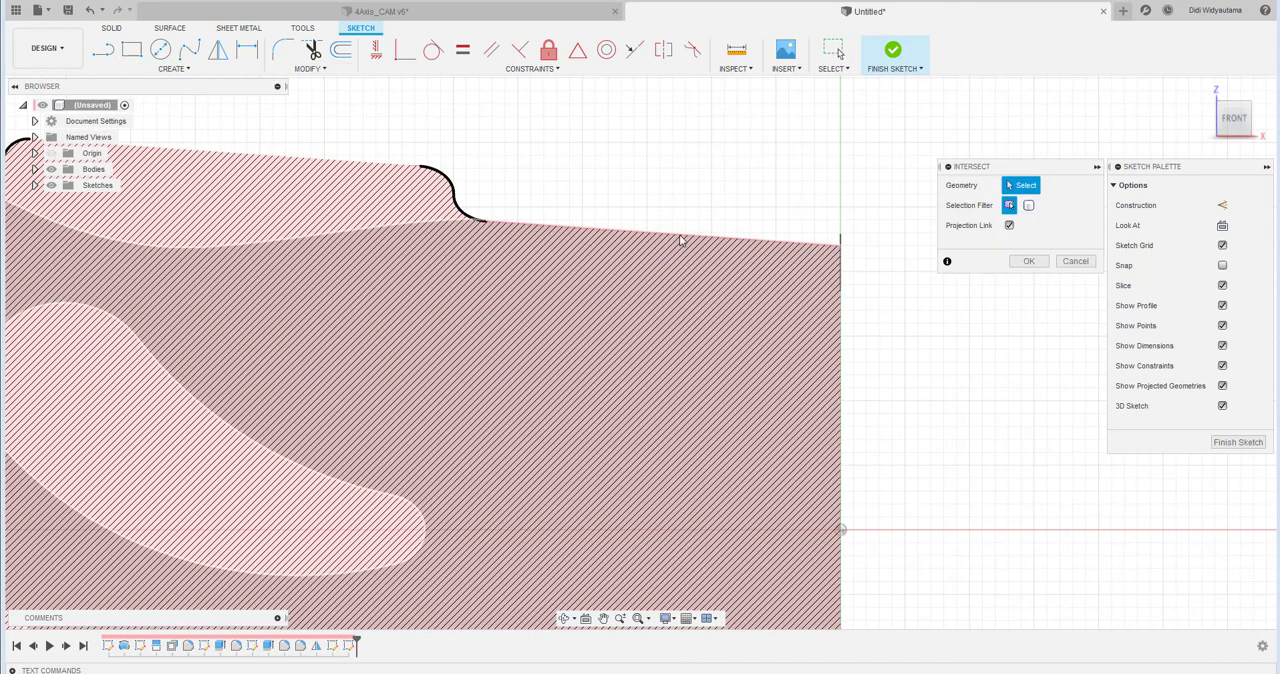
left_click(684, 247)
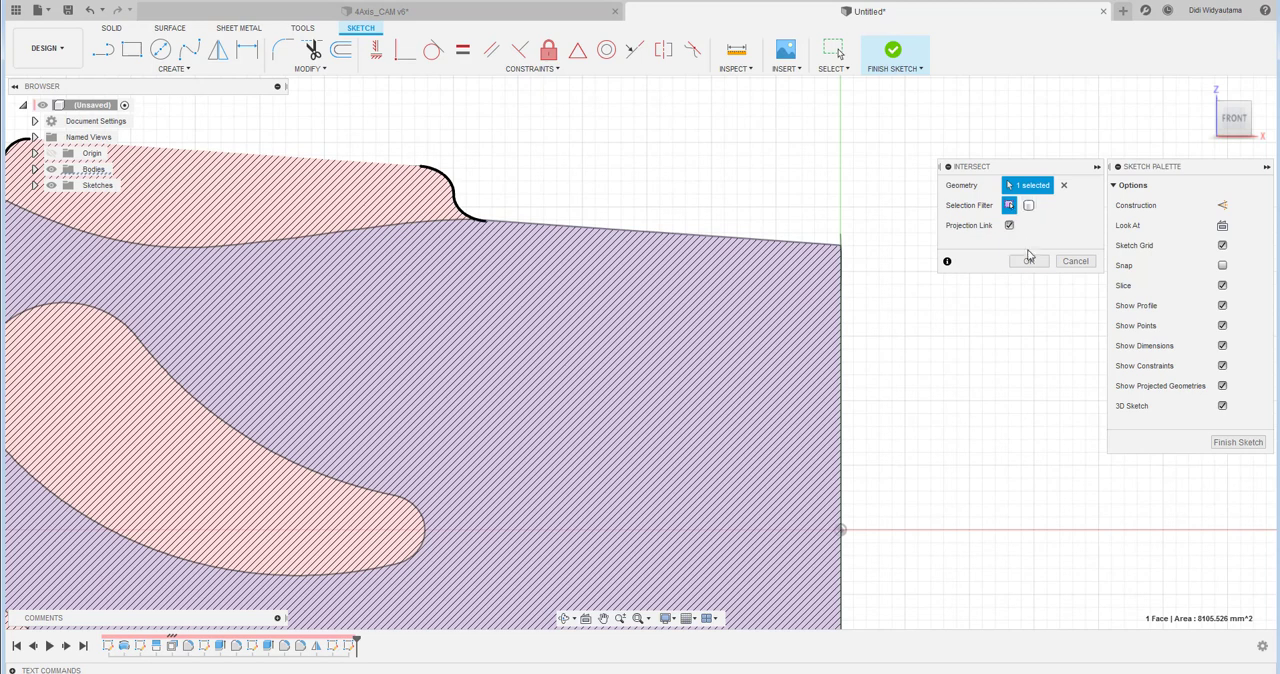
left_click(1028, 259)
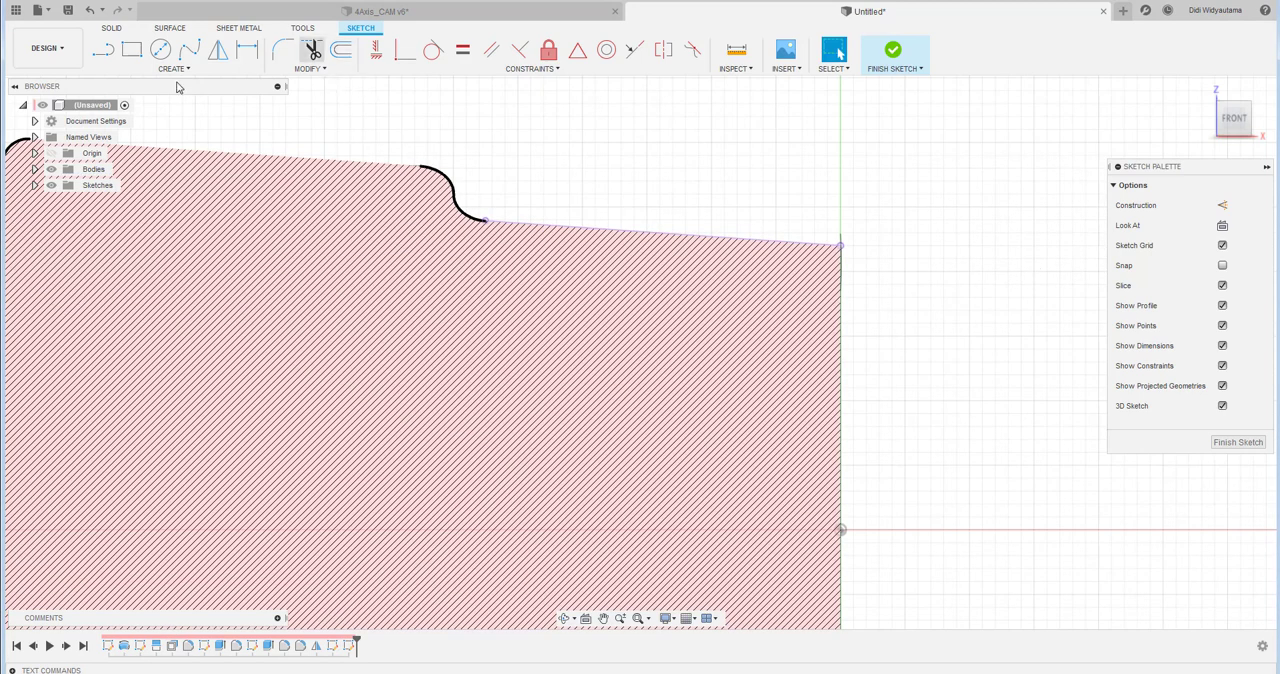
- Sketch a line inward from the triangle's apex, parallel to the intersected taper line and about 18.3 mm long
left_click(103, 60)
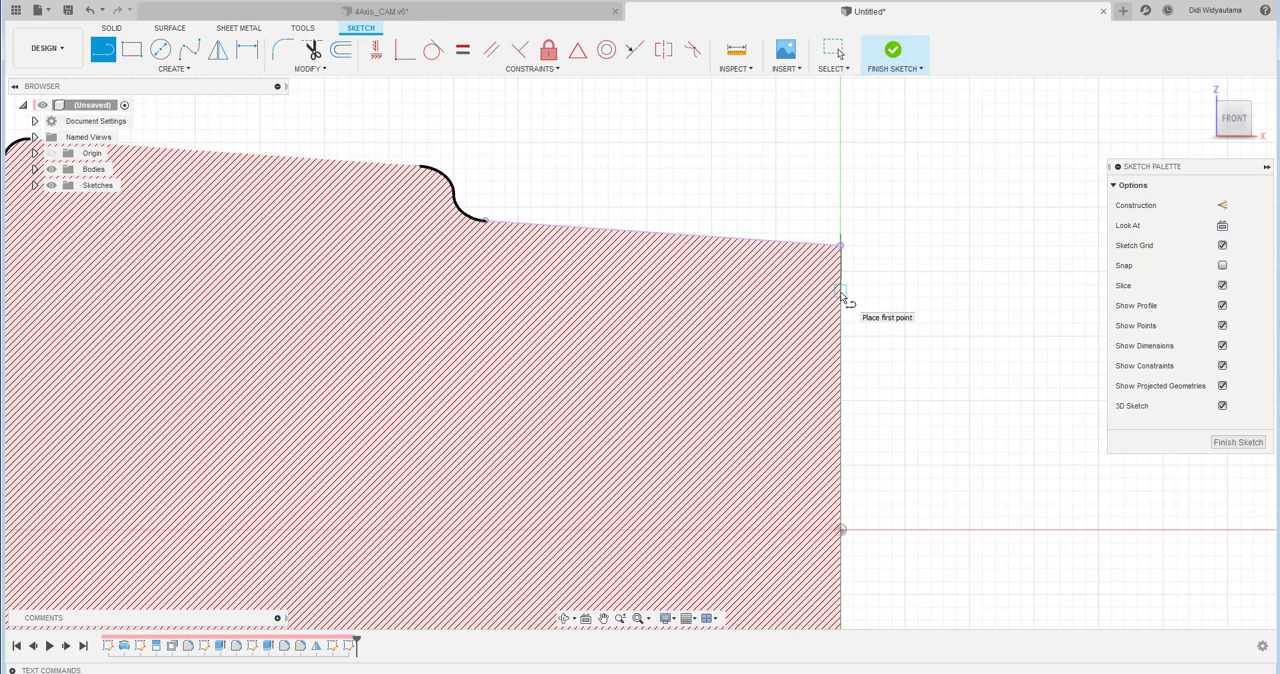
left_click(841, 291)
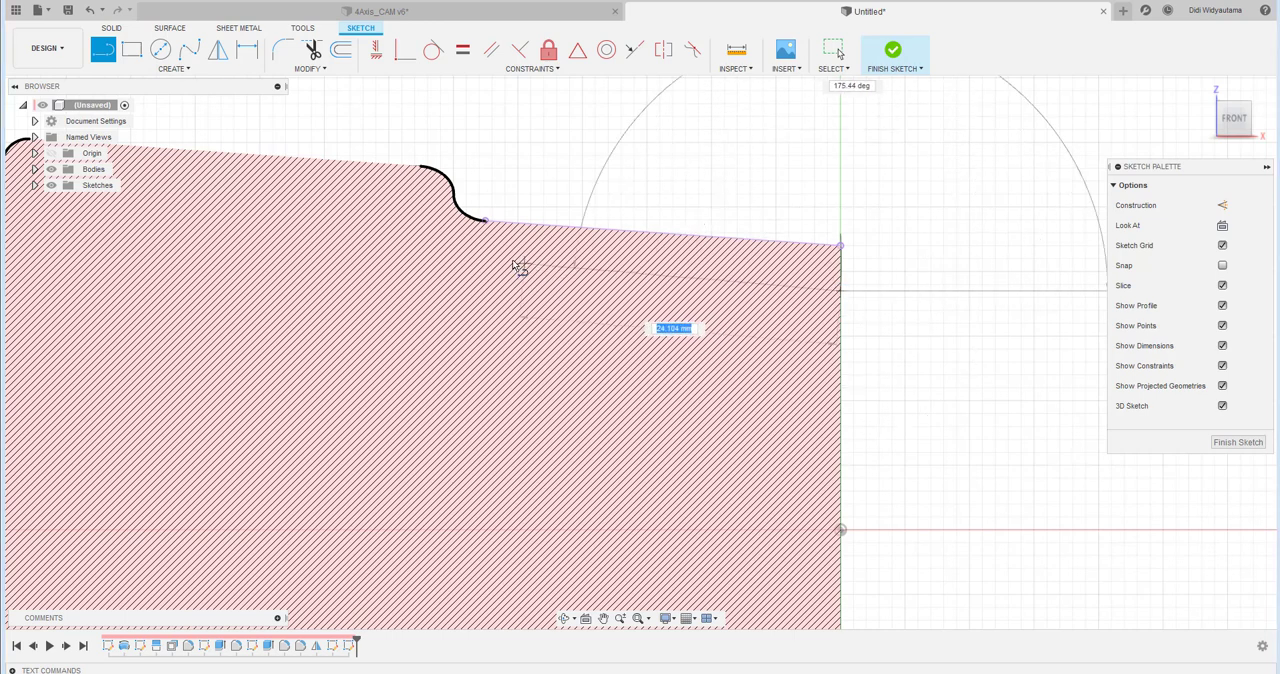
key("Escape")
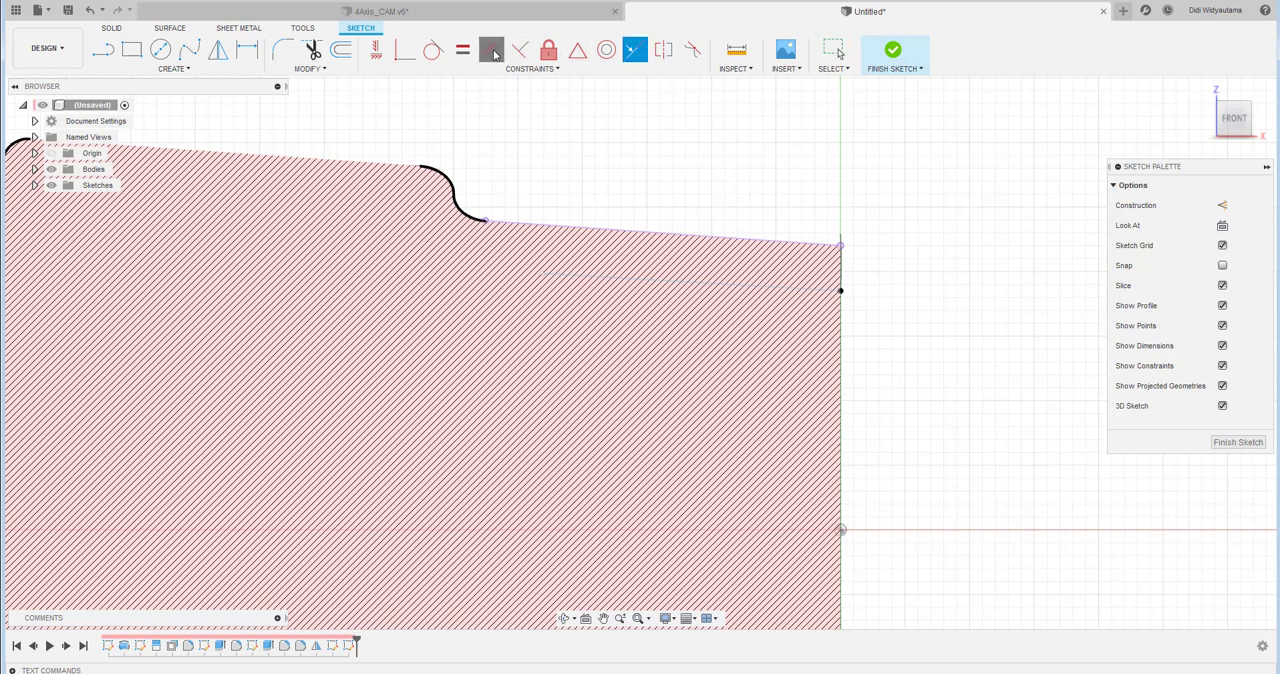
left_click(591, 224)
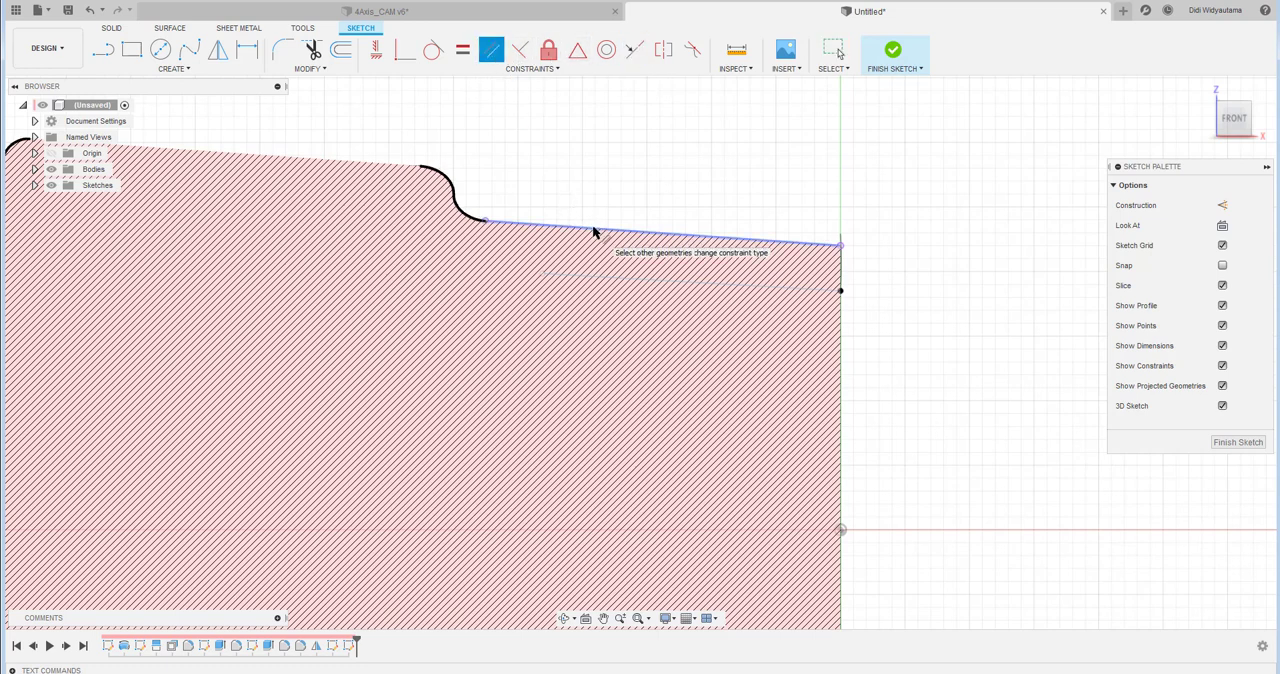
left_click(609, 276)
key("Escape")
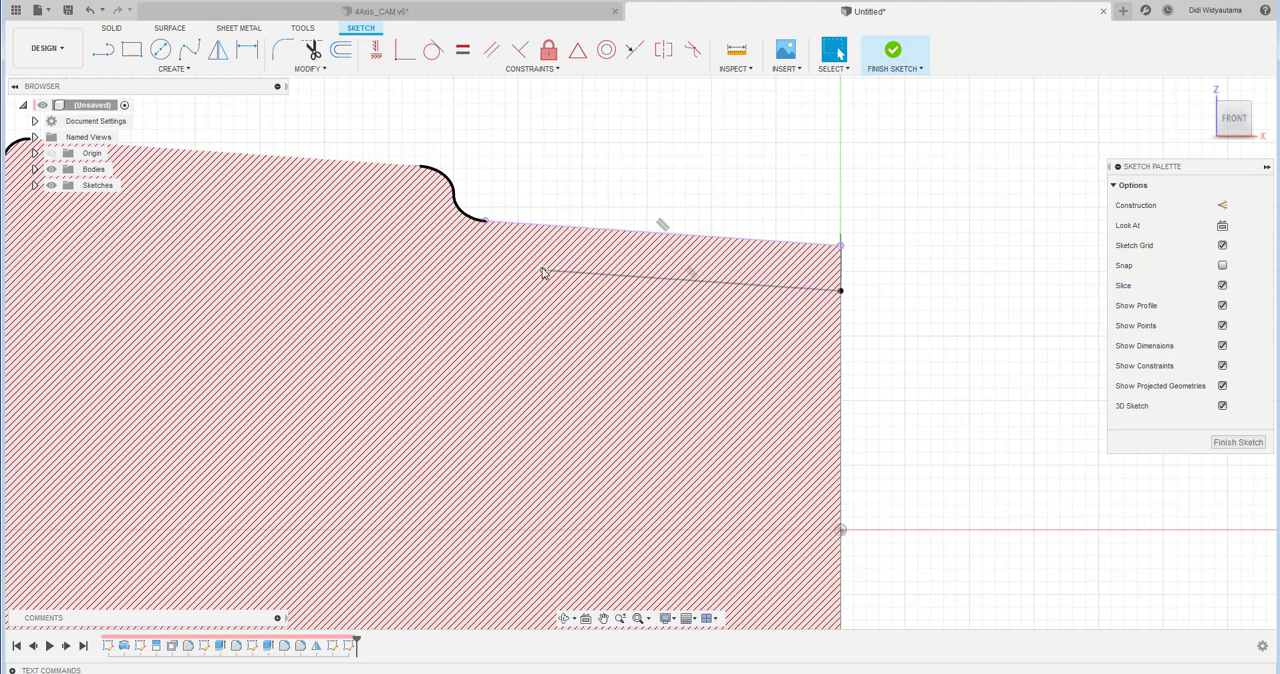
left_click_drag(543, 271, 605, 280)
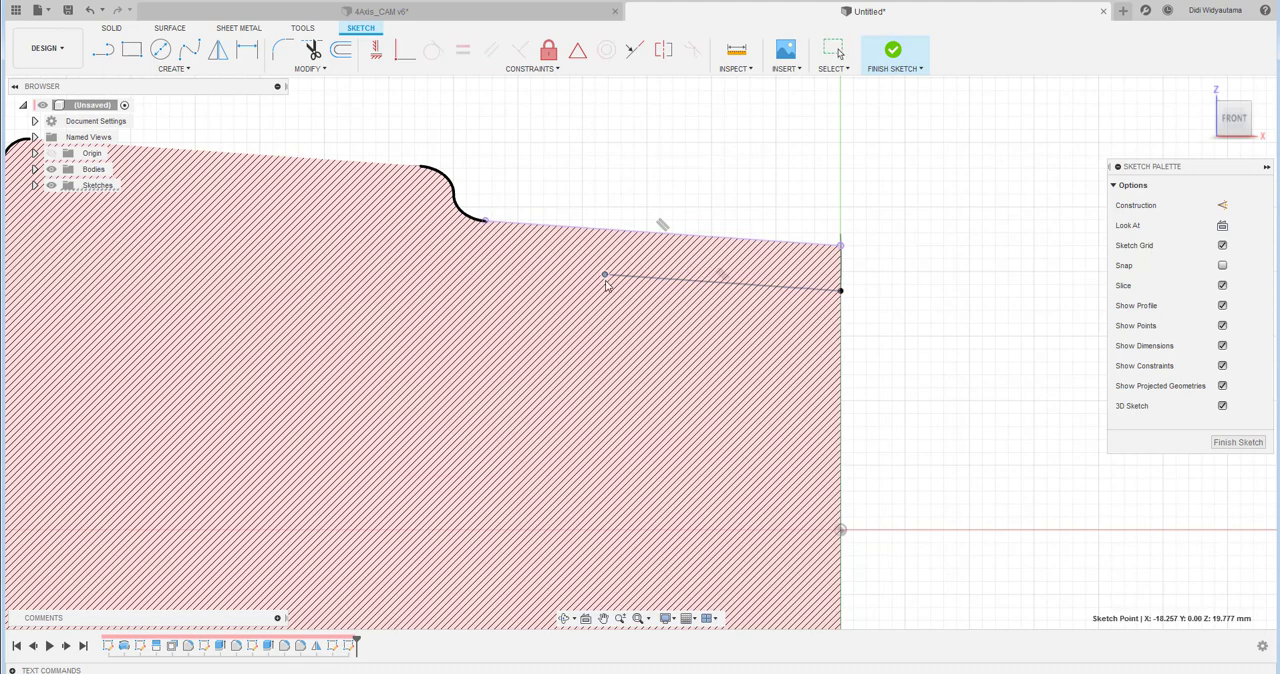
- Draw a conic curve with a rho of 0.5 between the taper line and the inner end of the parallel line
left_click(174, 68)
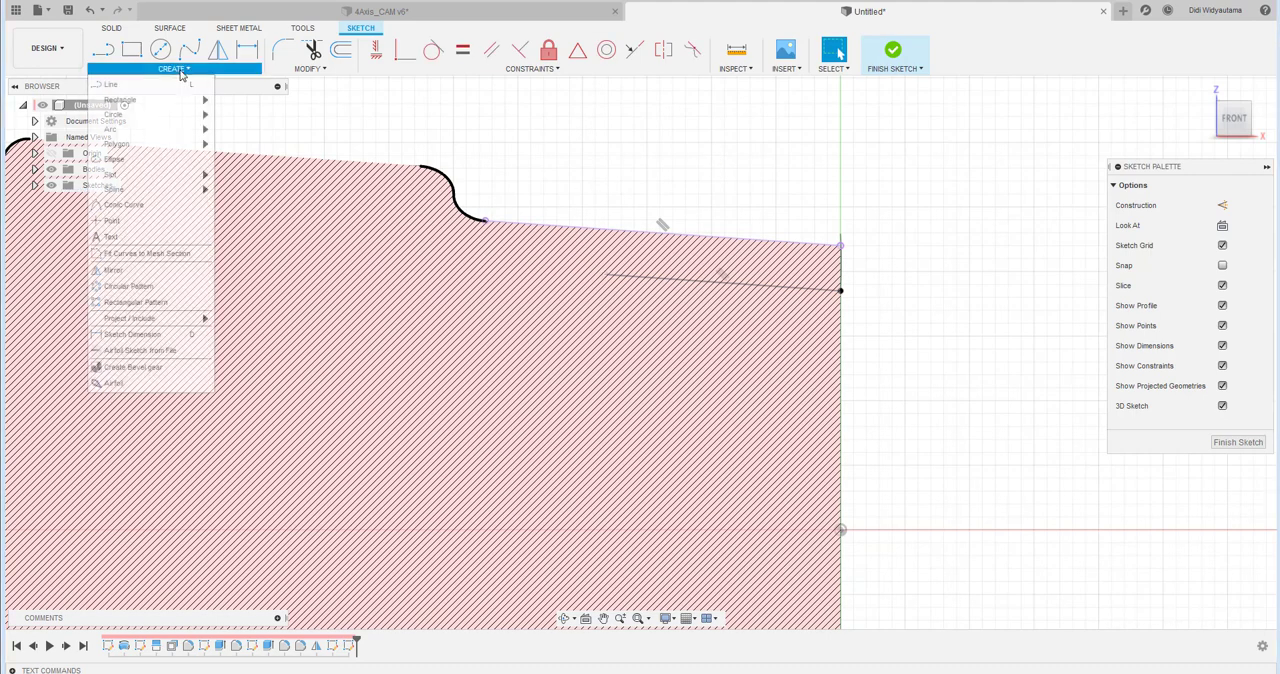
left_click(145, 207)
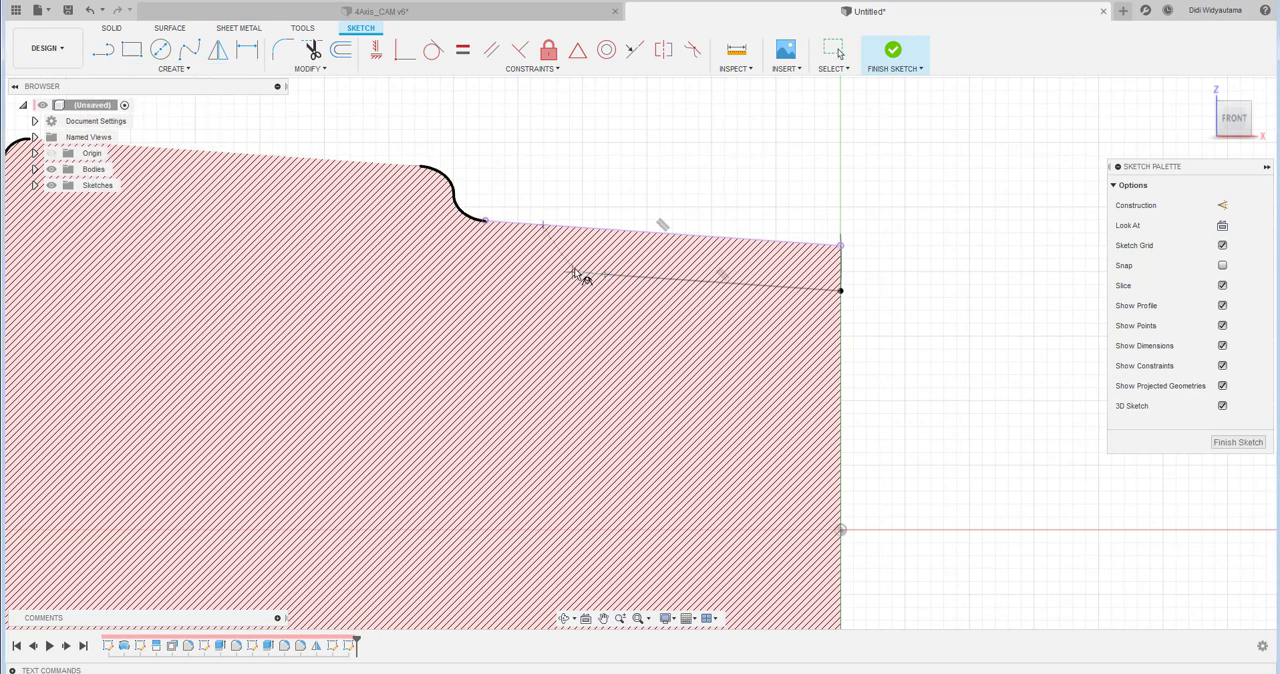
scroll(566, 263, "up", 3)
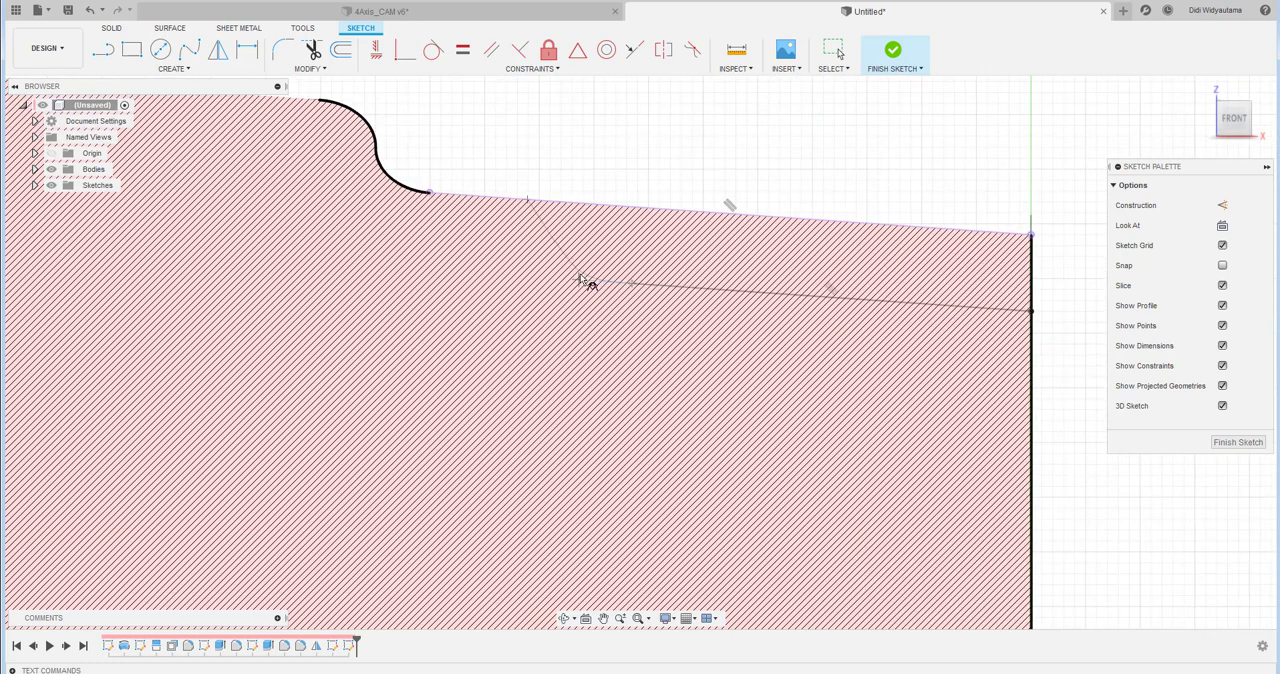
left_click(587, 281)
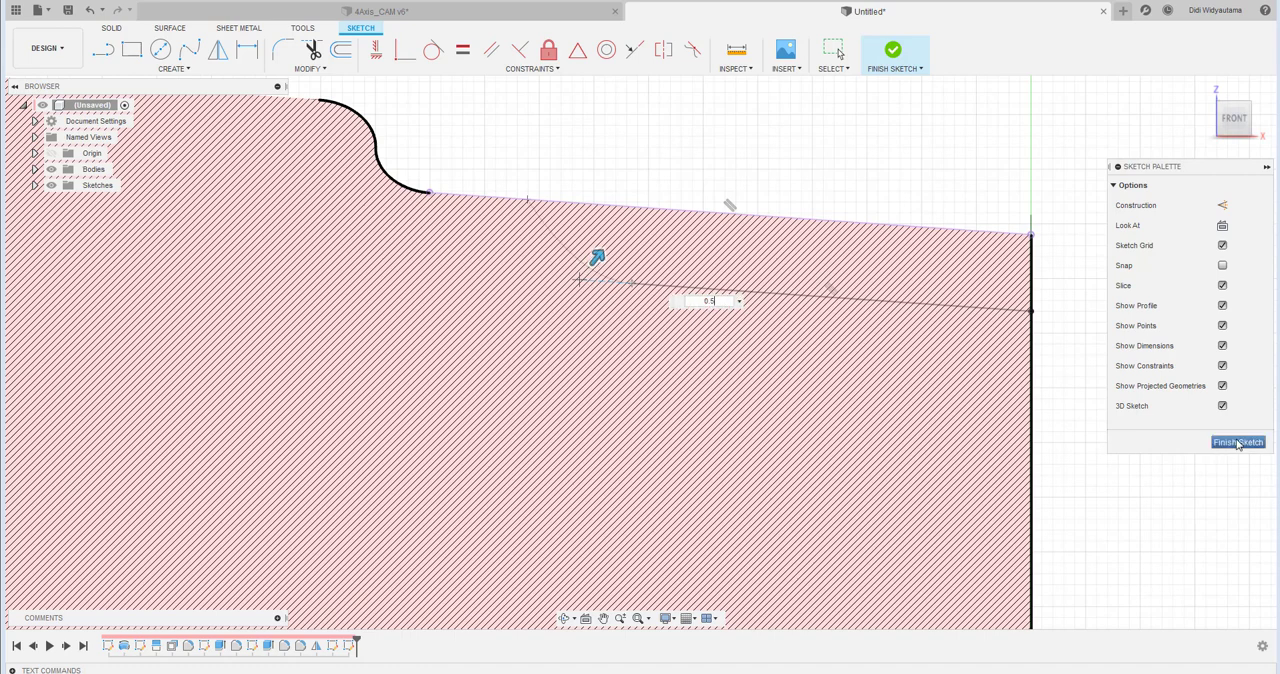
right_click(715, 152)
left_click(757, 150)
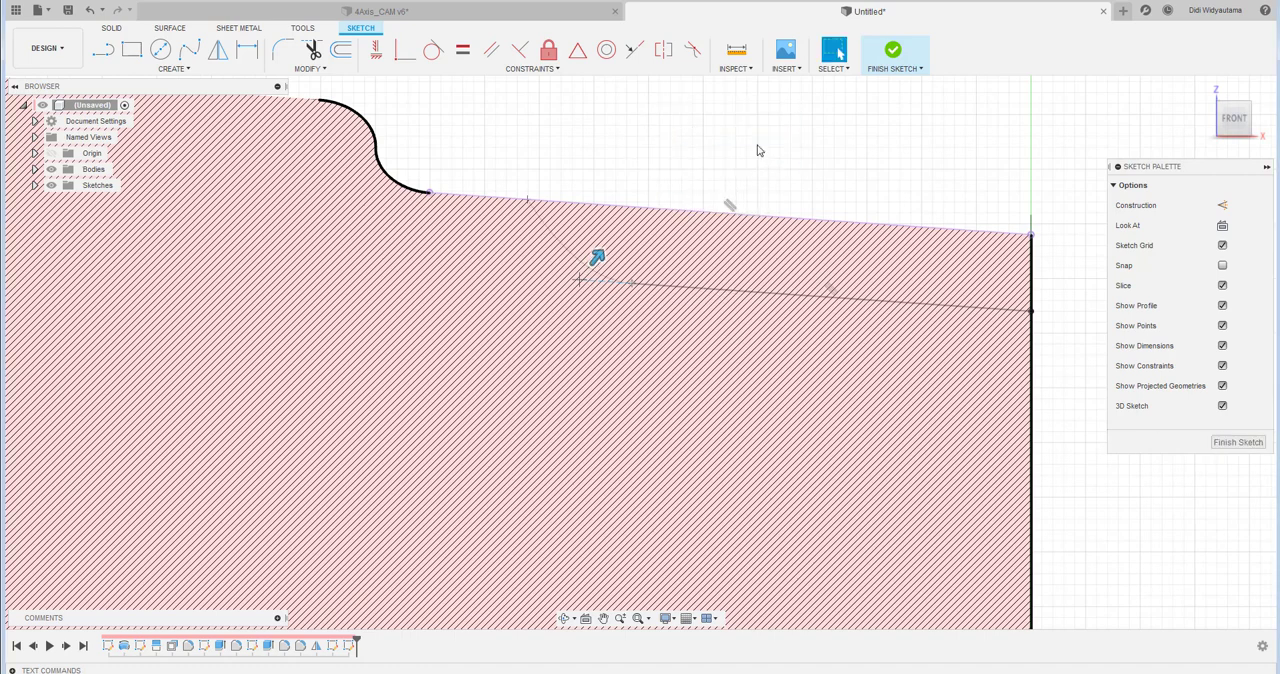
- Dimension the parallel line's horizontal length at 18 mm and finish the sketch
key("d")
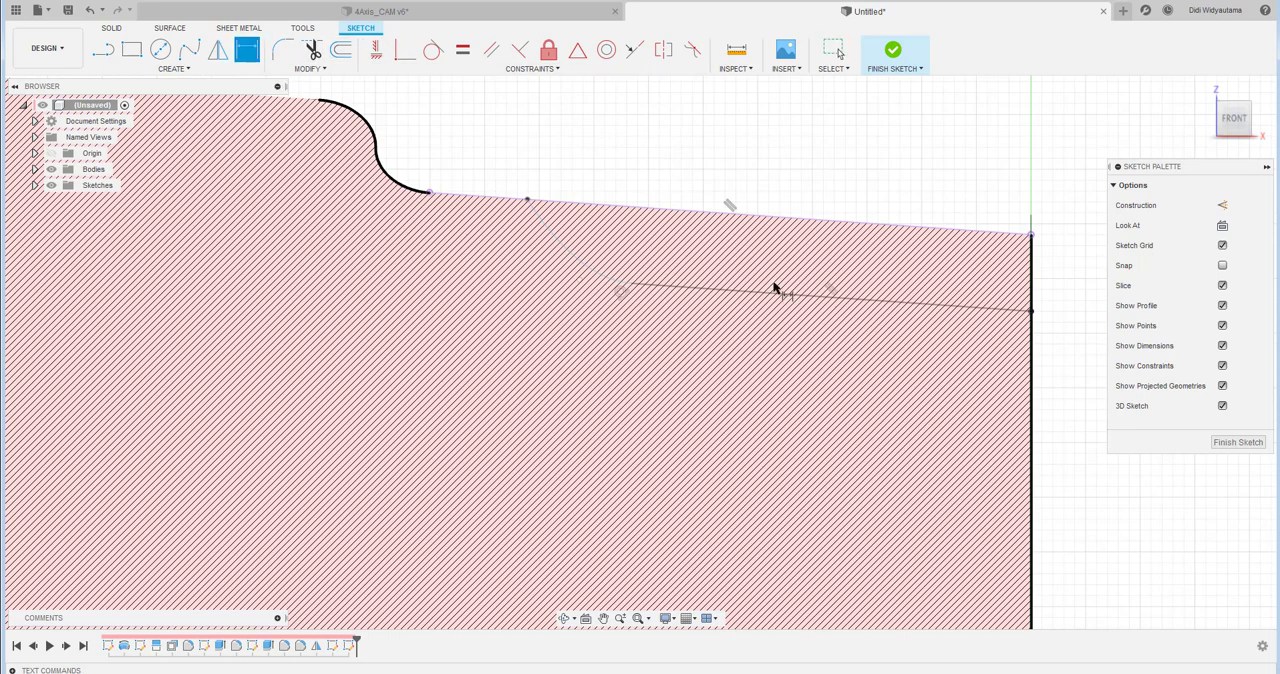
left_click(793, 298)
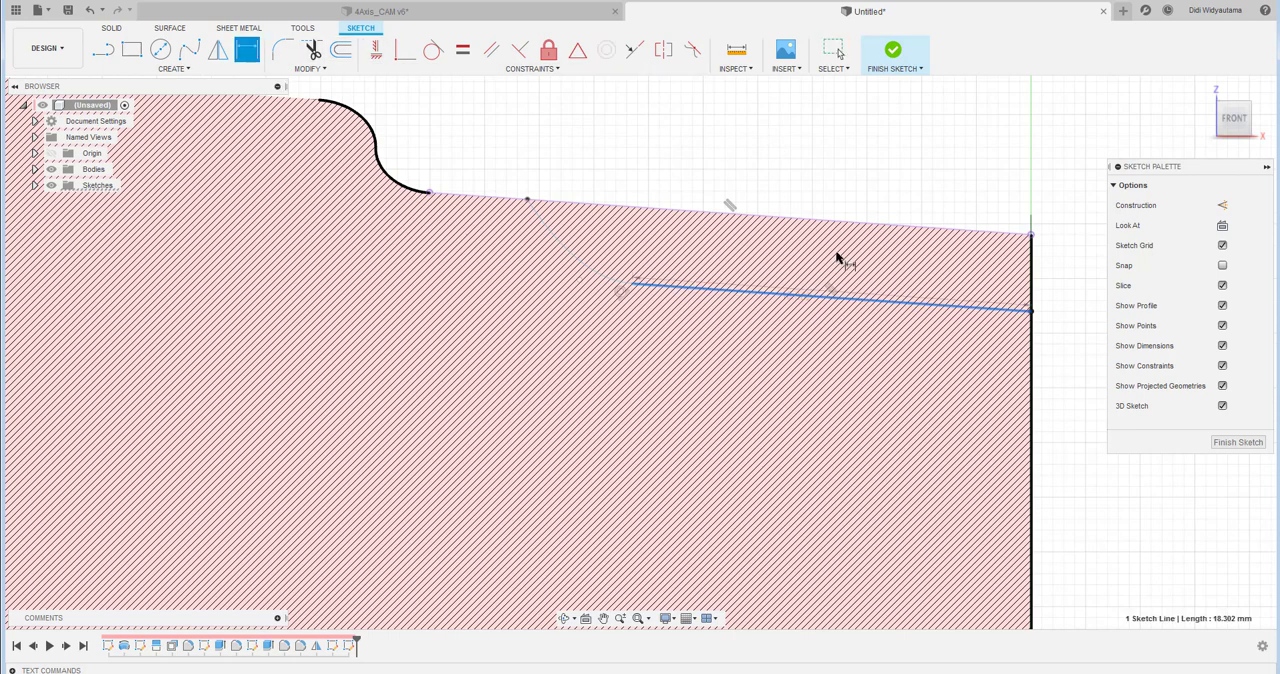
left_click(817, 126)
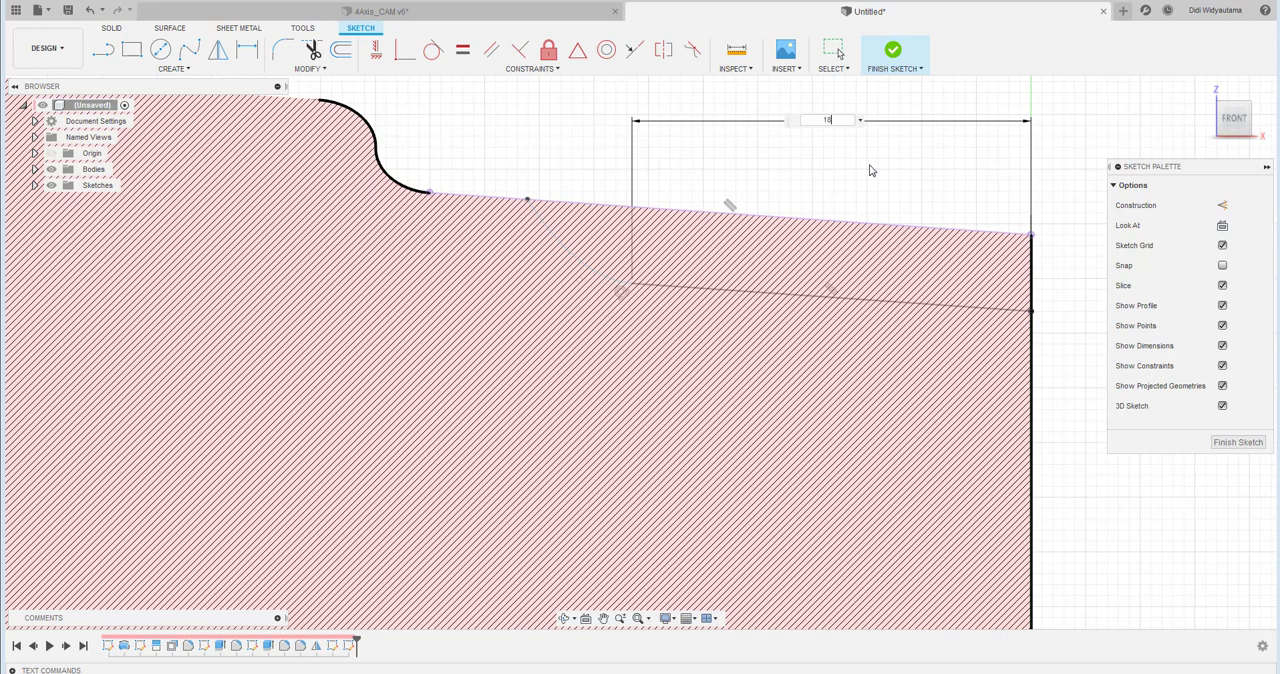
type("18")
key("Return")
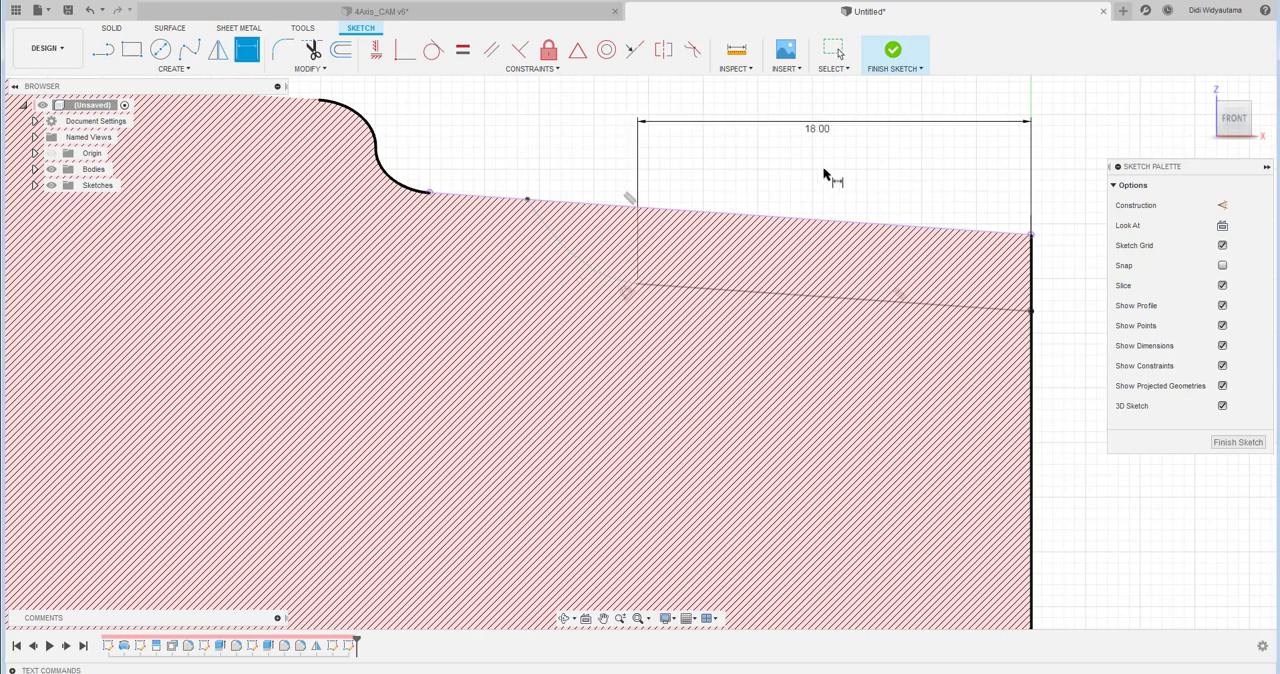
right_click(824, 175)
left_click(798, 176)
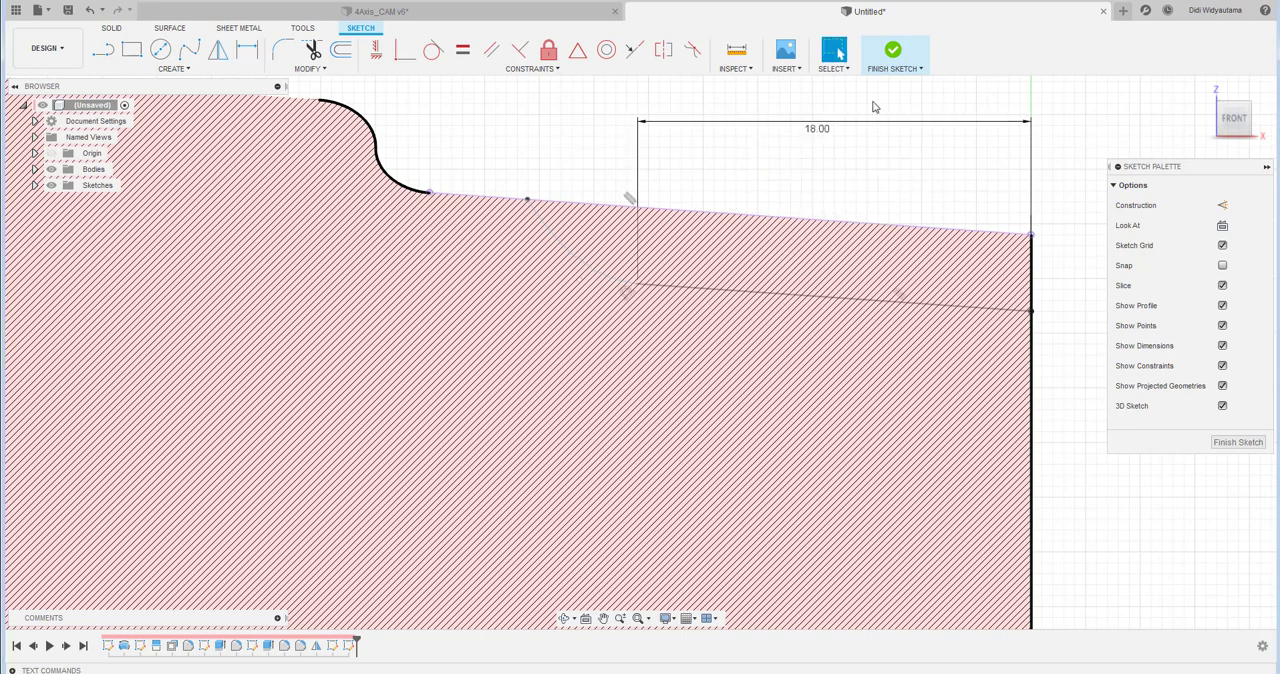
left_click(891, 54)
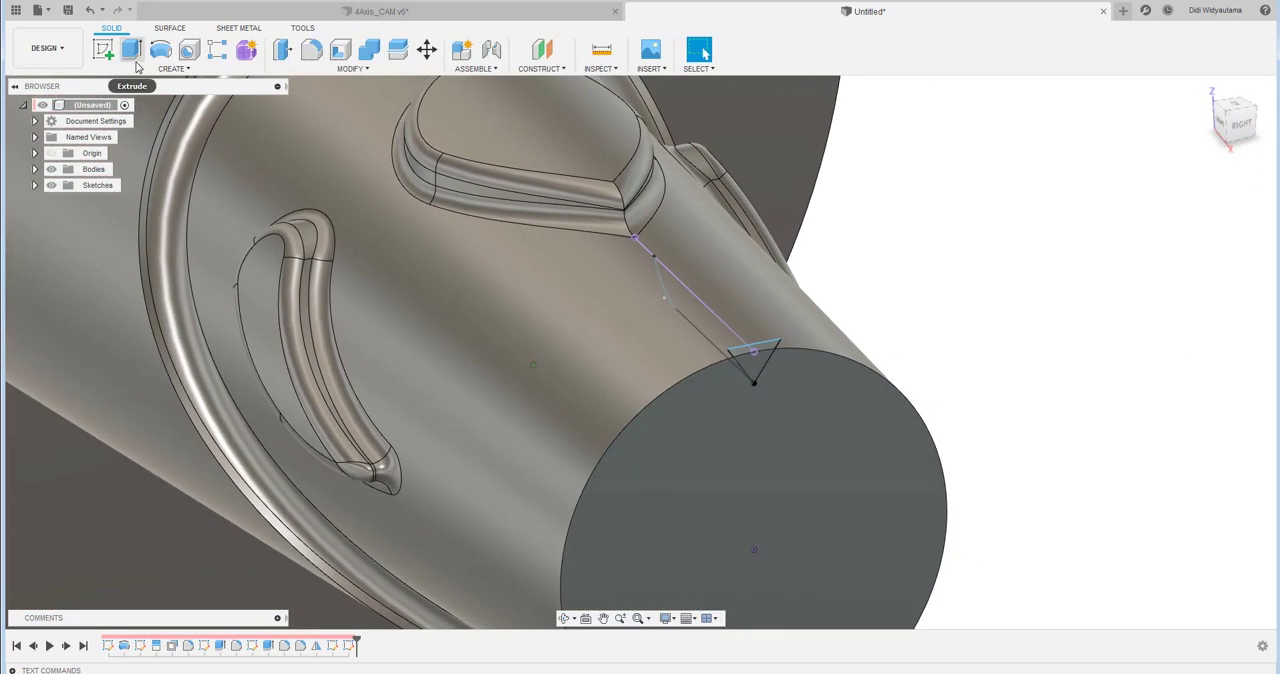
- Sweep-cut both triangle regions along the line-and-conic path, leaving the end-face circle out, with perpendicular orientation and a distance of 1
left_click(168, 68)
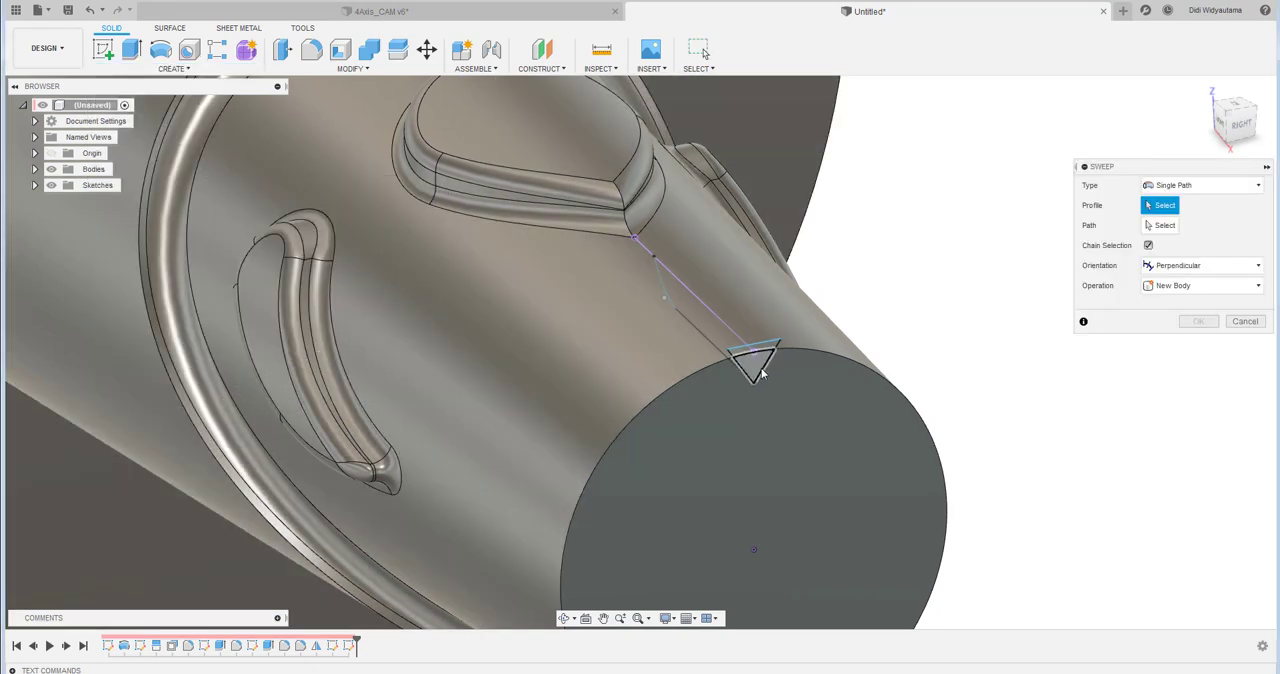
left_click(762, 372)
left_click(762, 348)
left_click(1166, 226)
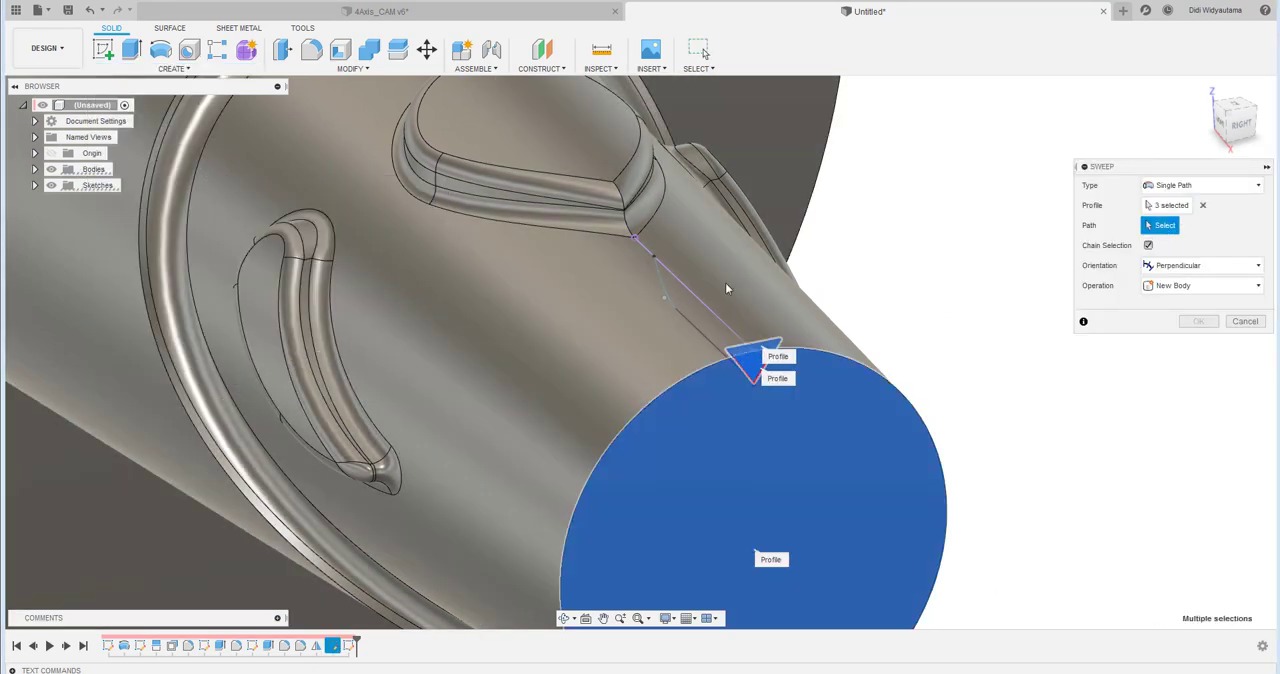
left_click(702, 337)
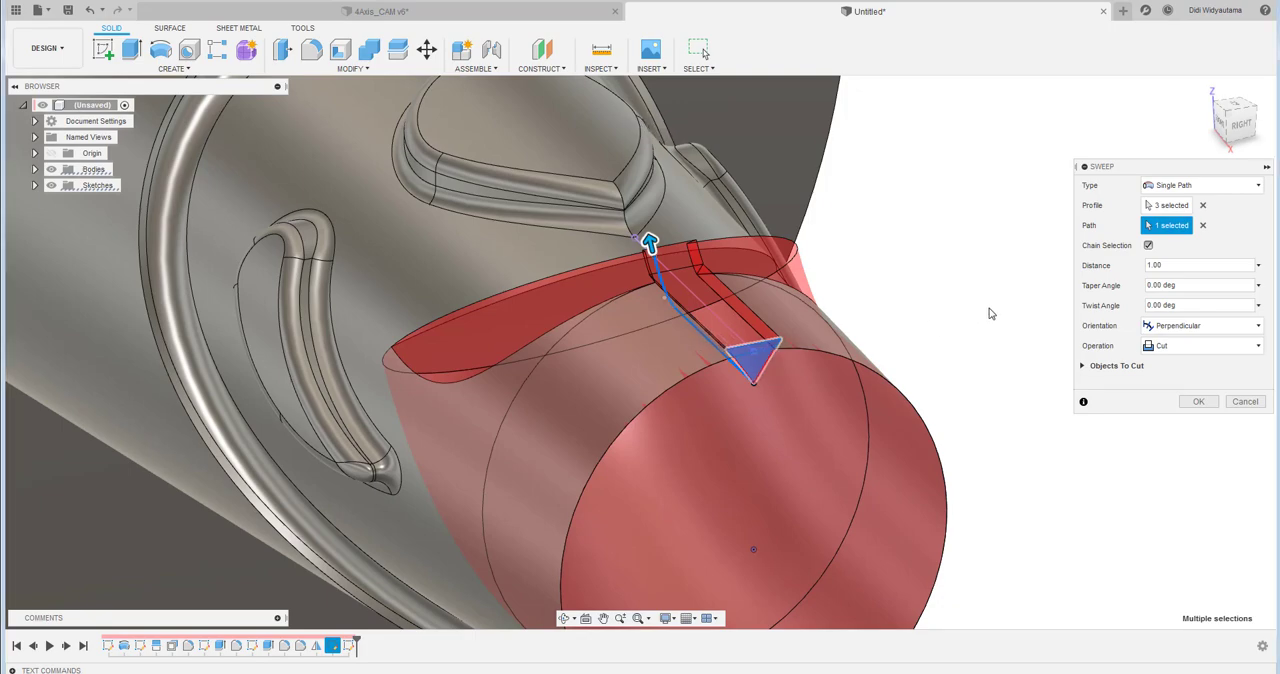
left_click(1202, 205)
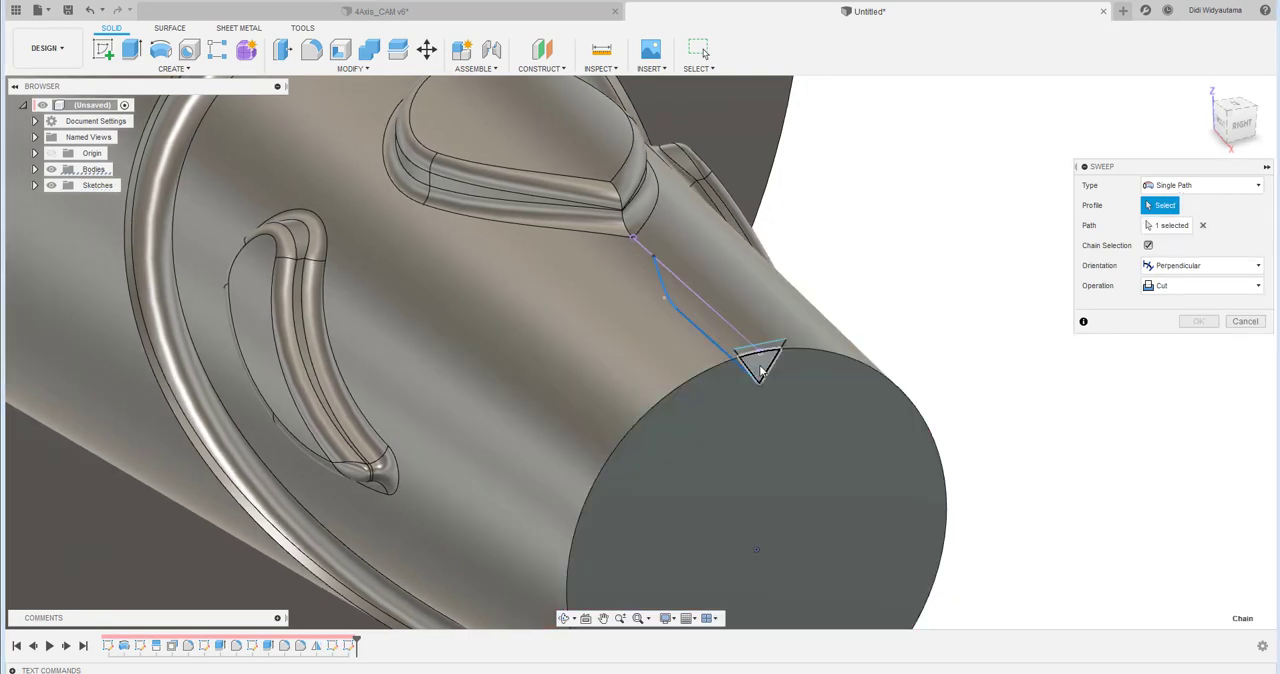
left_click(772, 358)
left_click(779, 351)
middle_click_drag(947, 273, 1070, 246, "shift")
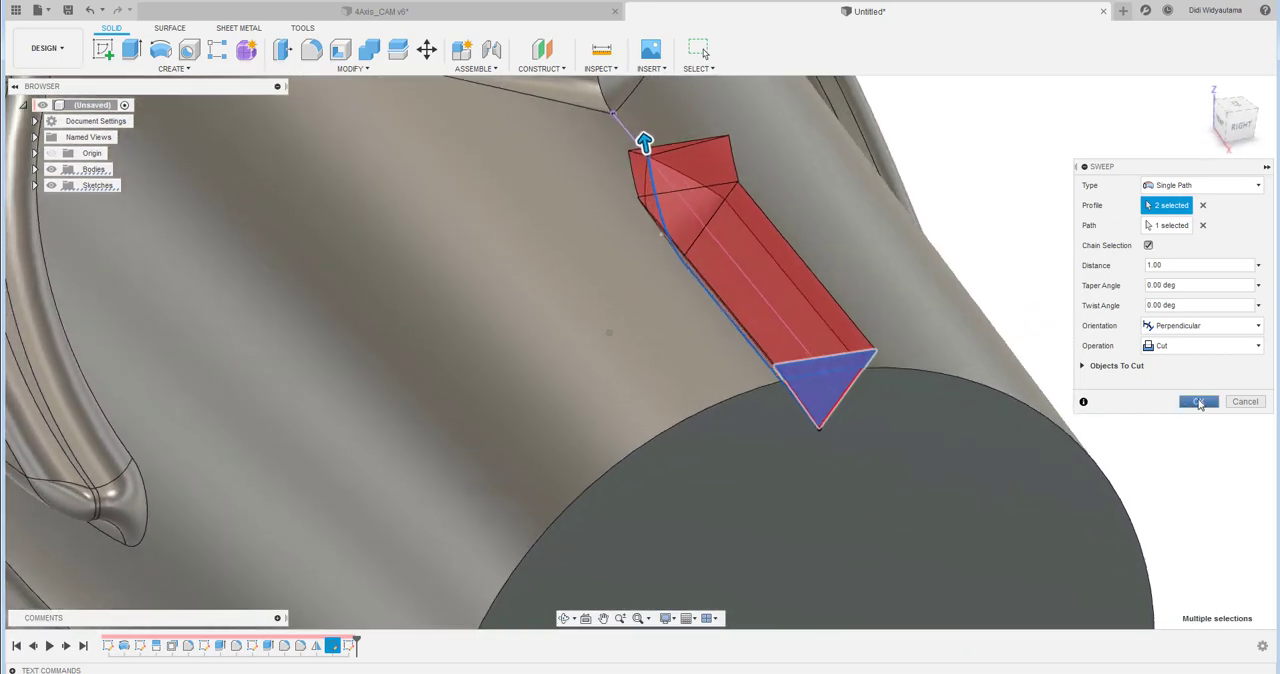
left_click(1199, 402)
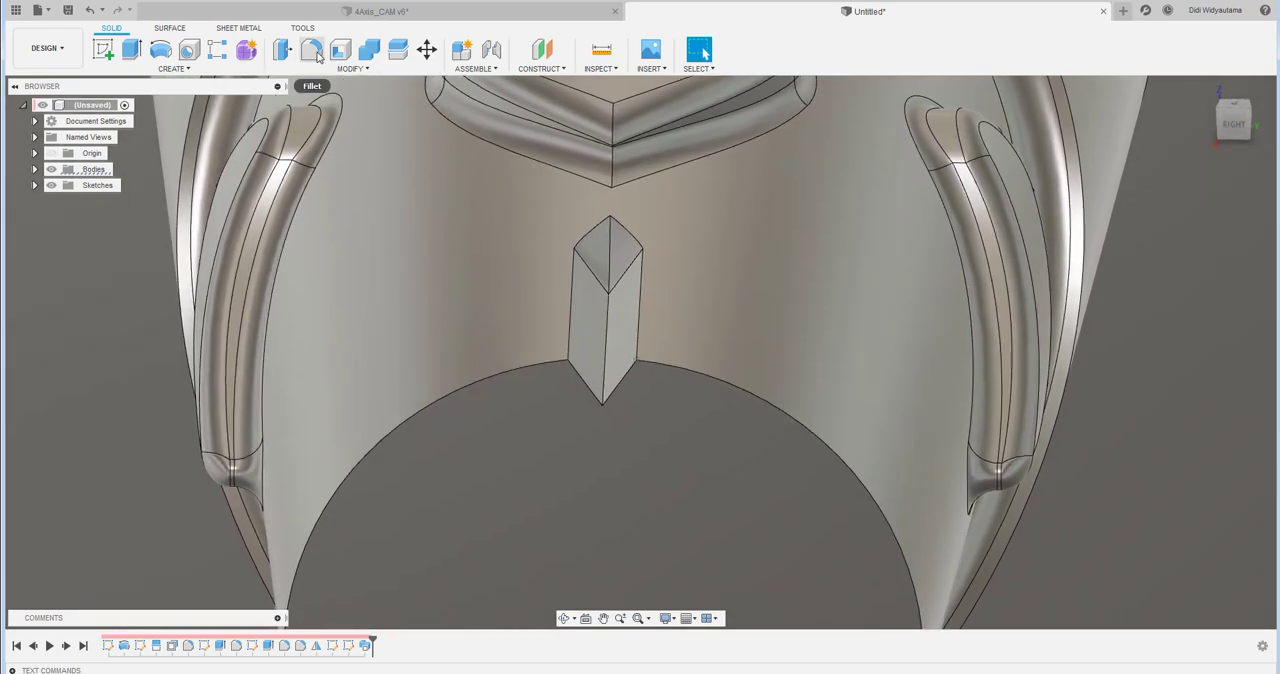
- Set up a constant-radius fillet of 1.5 mm on the groove's two lengthwise valley edges, straight and curved
left_click(313, 52)
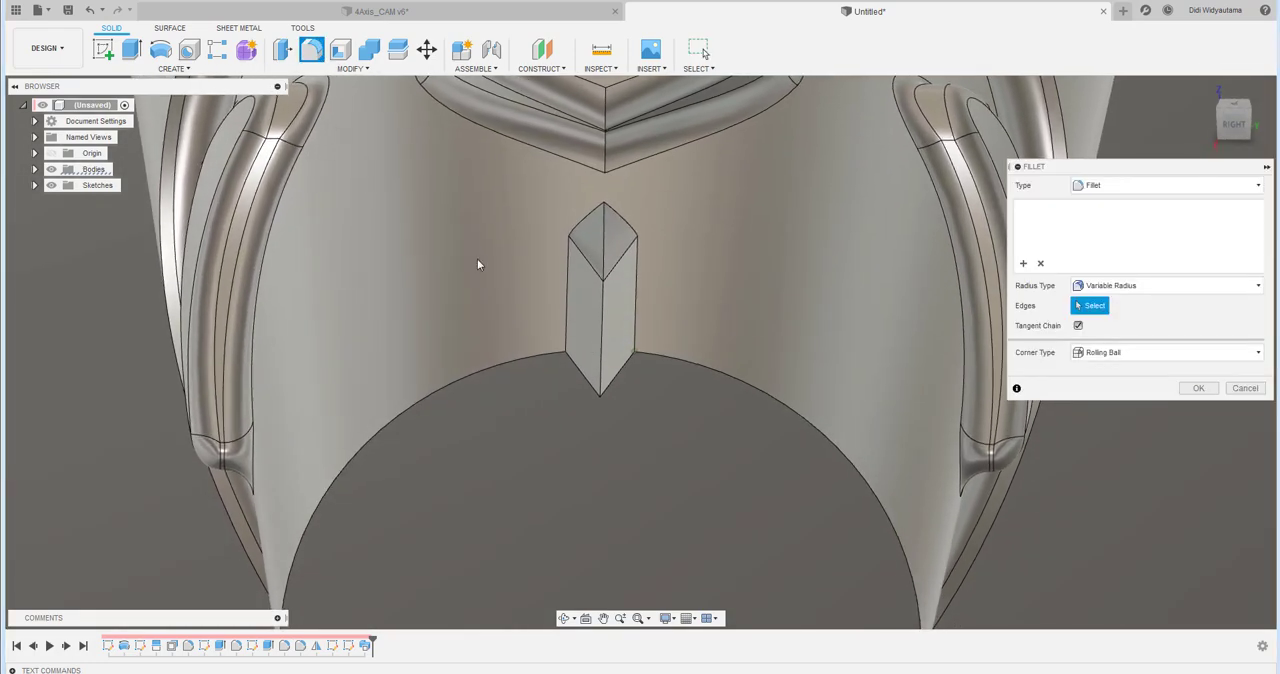
left_click(603, 350)
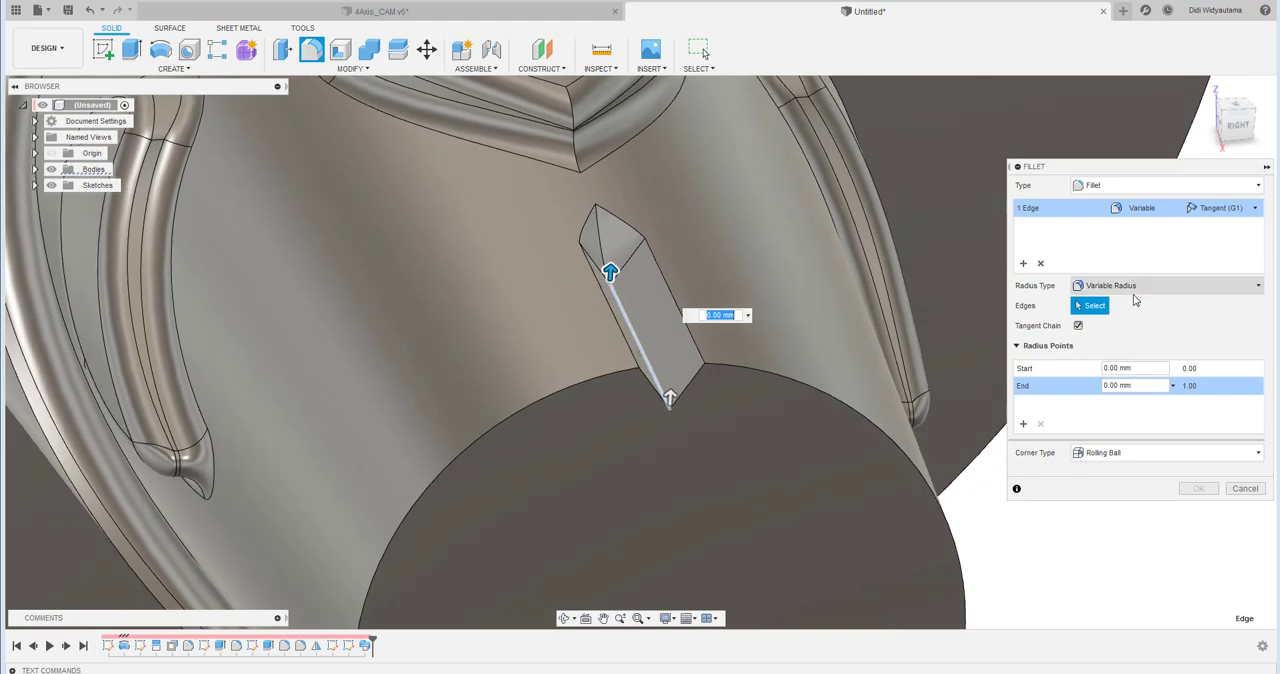
left_click(1150, 285)
left_click(1110, 298)
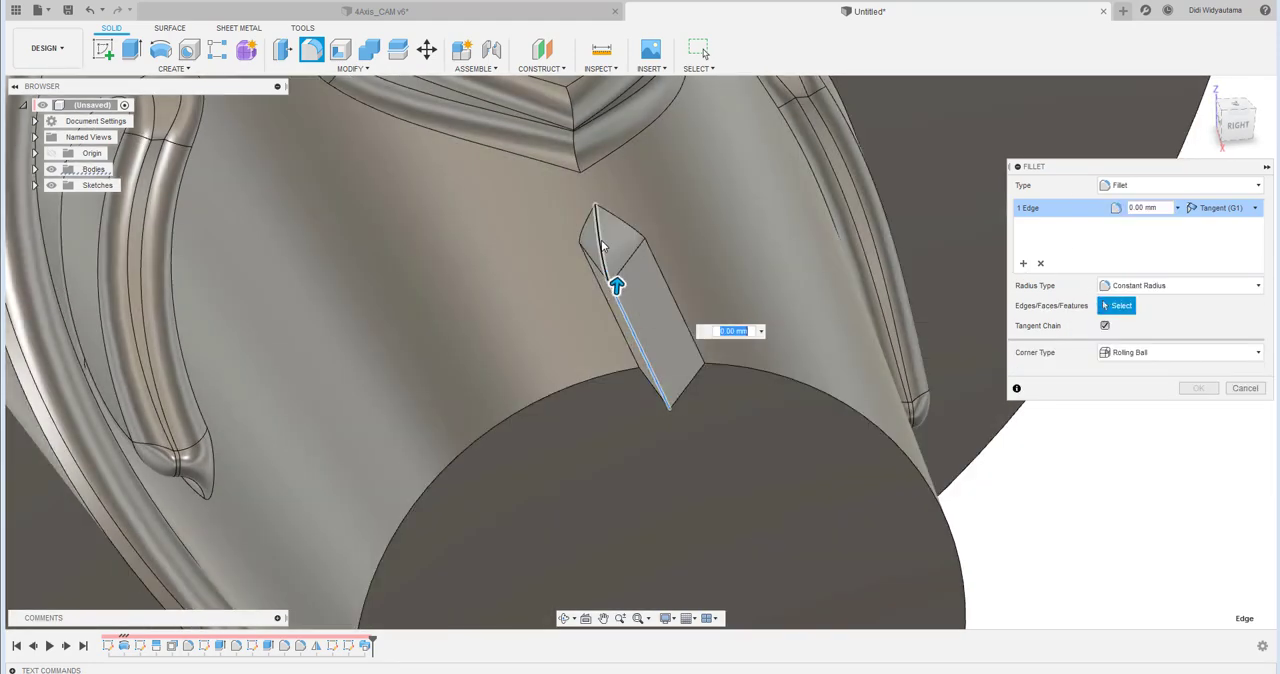
left_click(600, 226)
middle_click_drag(634, 251, 707, 274, "shift")
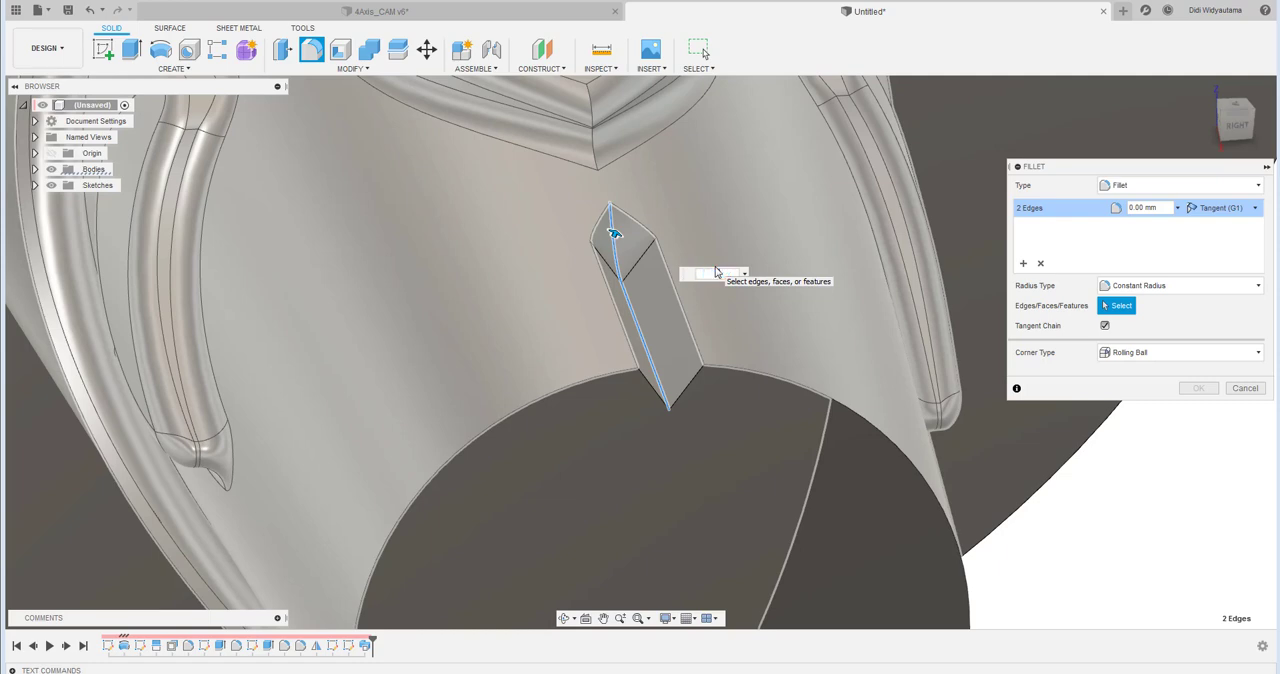
type("1.5")
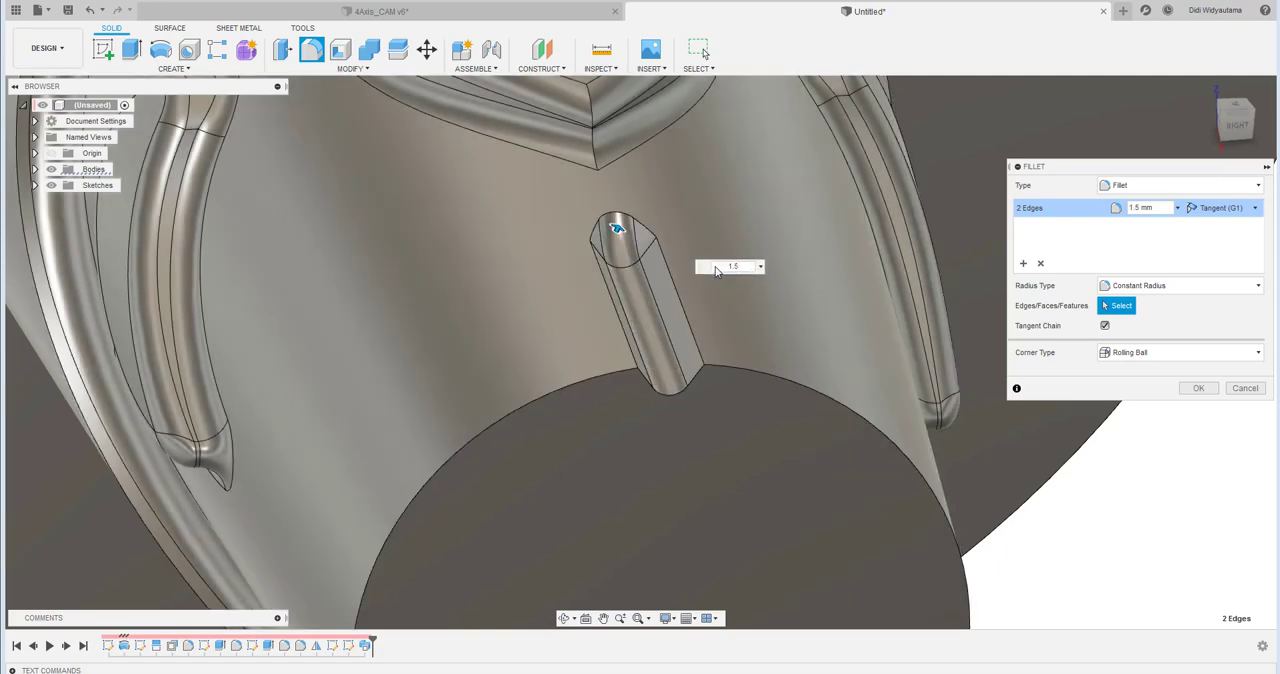
left_click(1198, 390)
- Add a second selection set with the groove's four outer rim edges at 2 mm and complete the fillet
left_click(1023, 263)
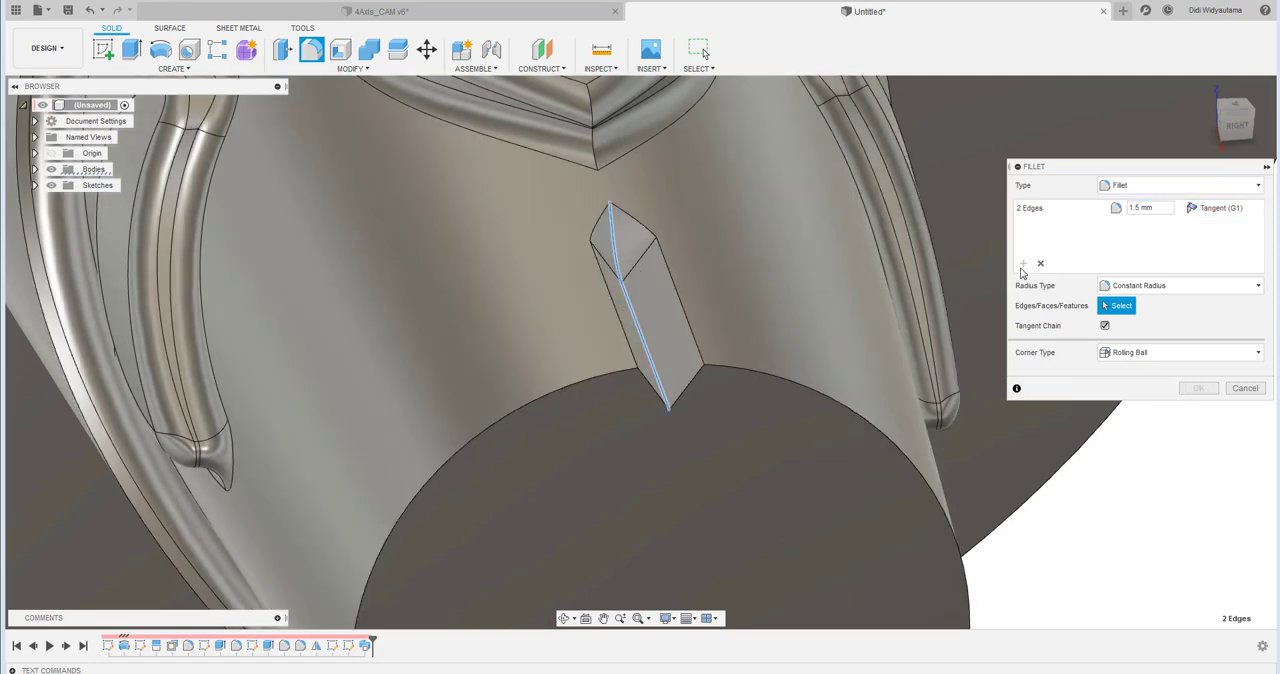
left_click(658, 249)
left_click(612, 209)
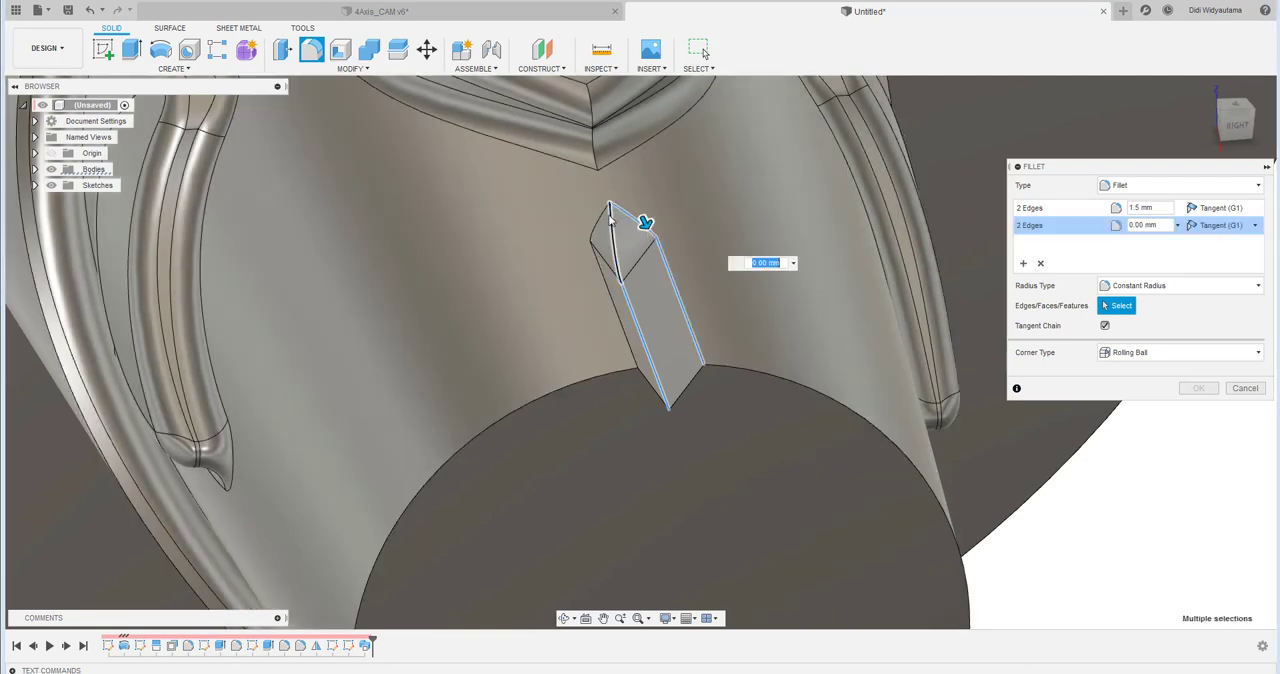
left_click(600, 223)
left_click(597, 262)
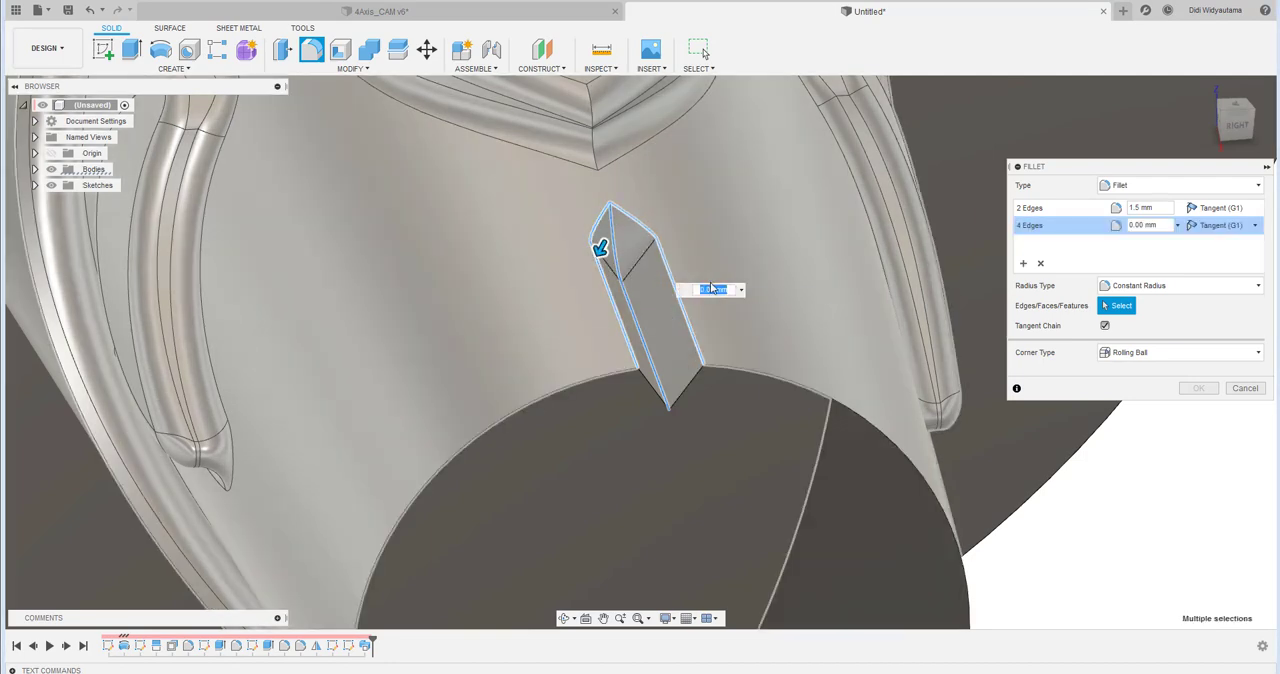
type("2")
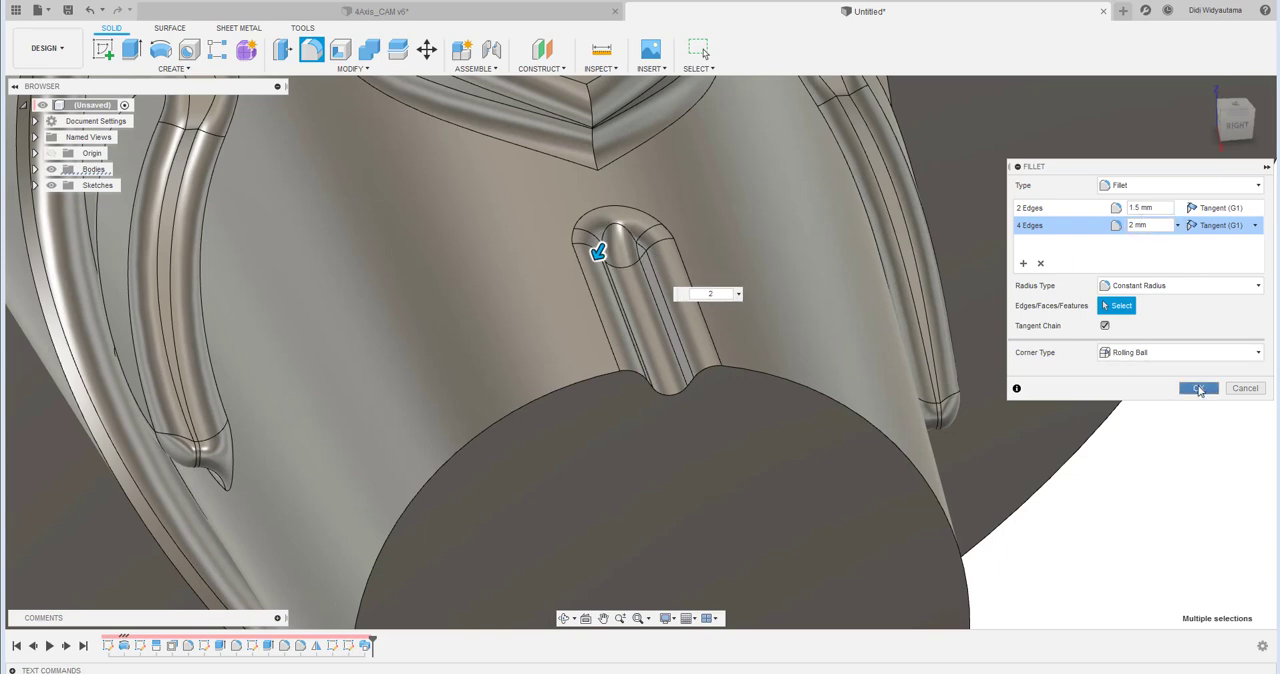
left_click(1199, 389)
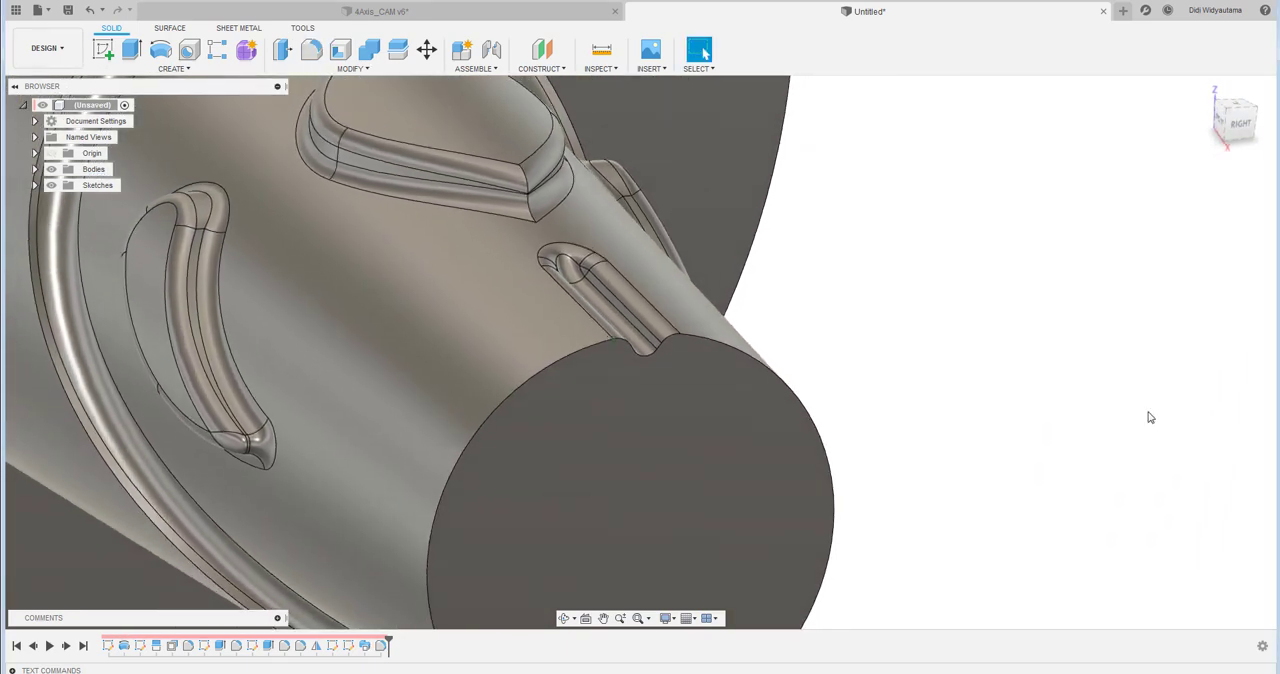
- Insert a 2 mm equal-distance chamfer on the small end's circular edge before the groove sweep in the history, and restore the full history
left_click_drag(385, 638, 357, 640)
left_click(352, 68)
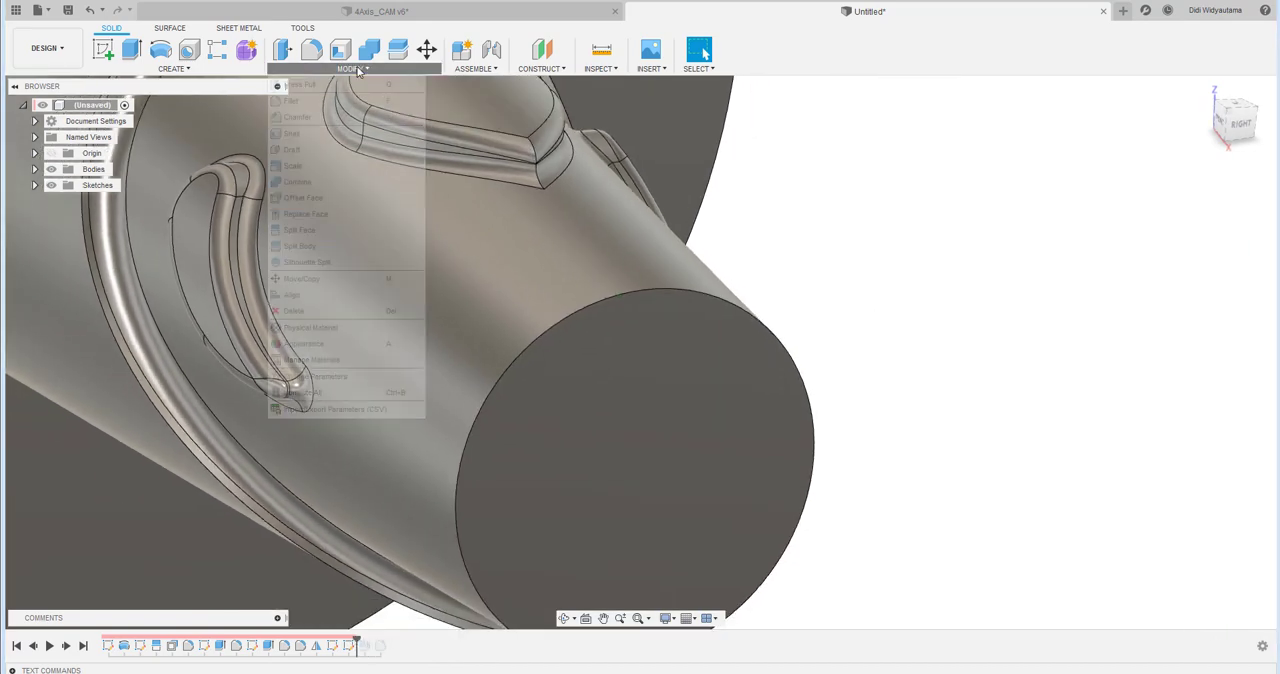
left_click(343, 117)
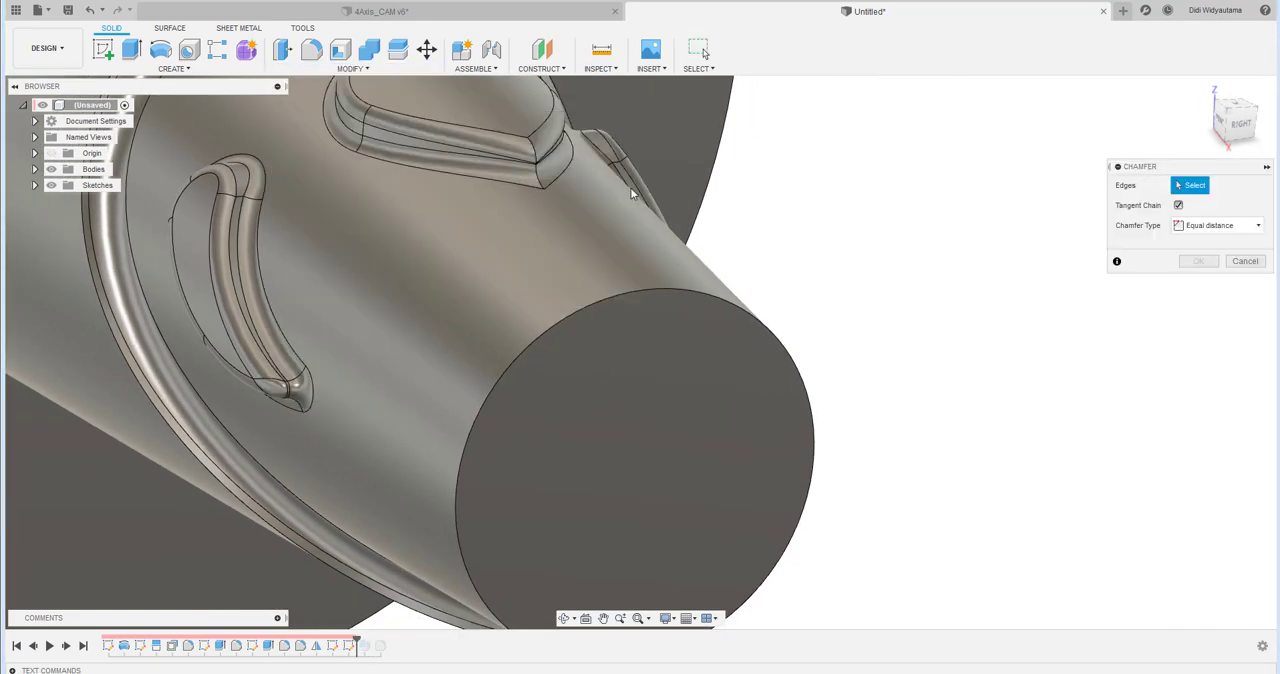
left_click(686, 292)
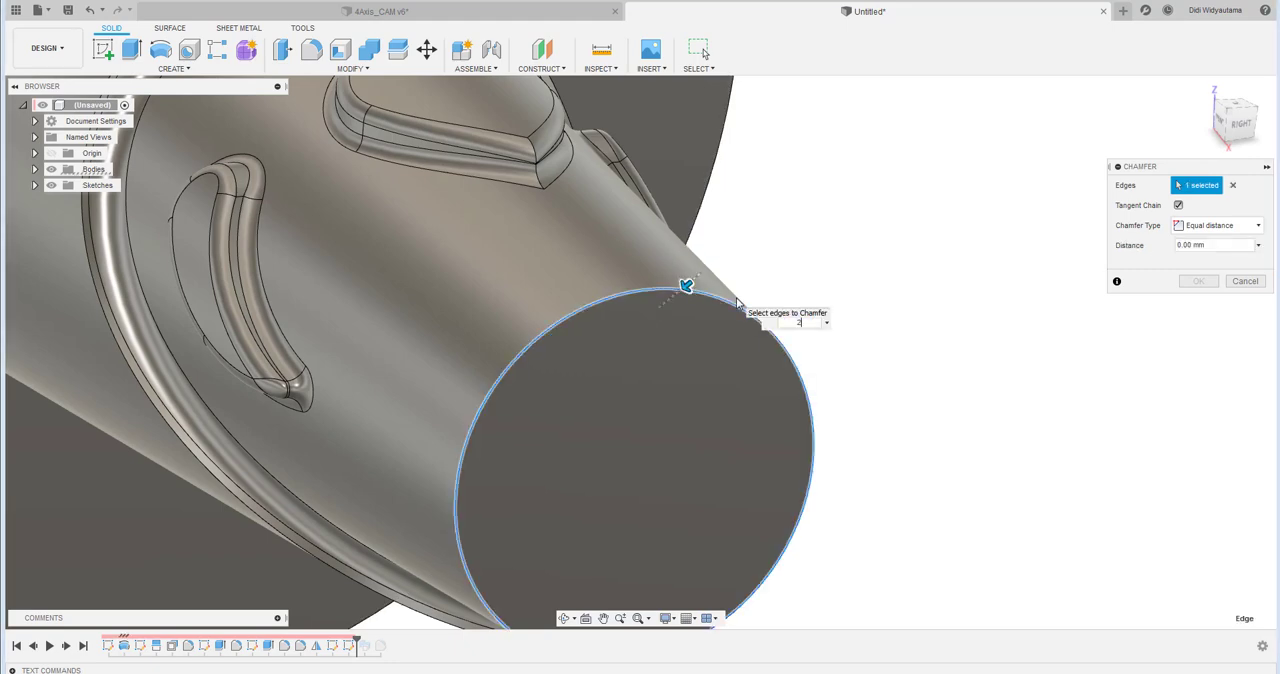
type("2")
left_click(1205, 281)
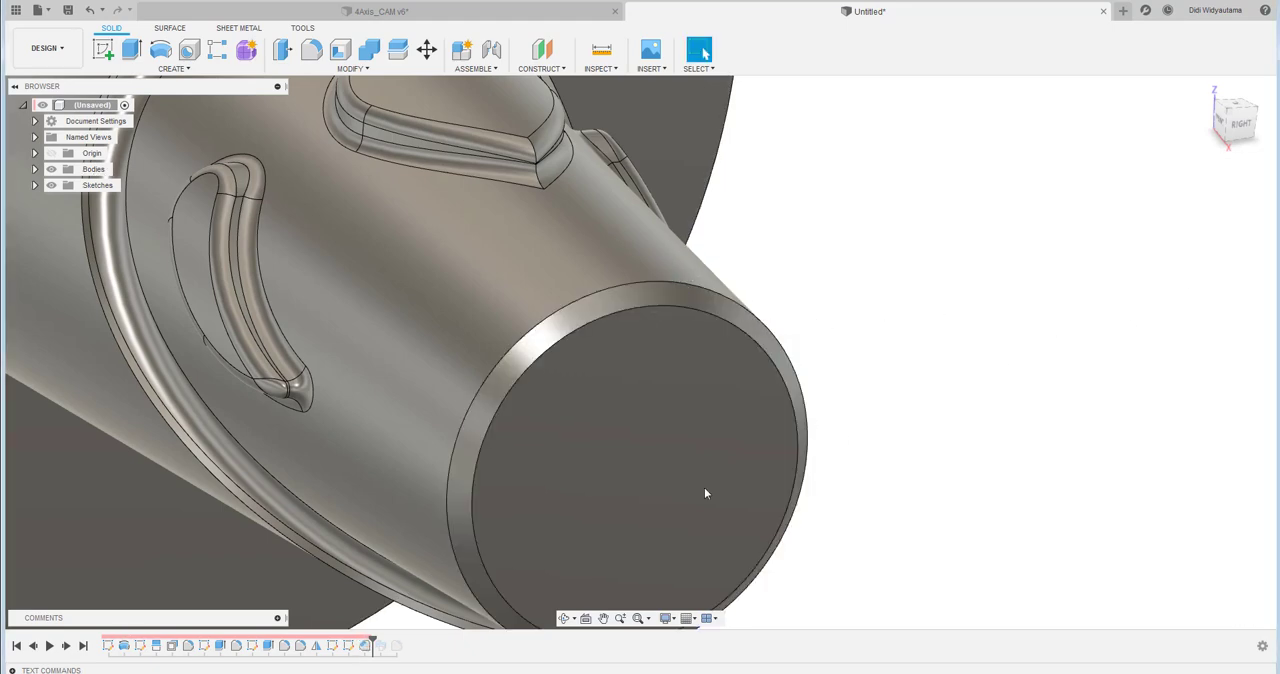
left_click_drag(373, 640, 403, 641)
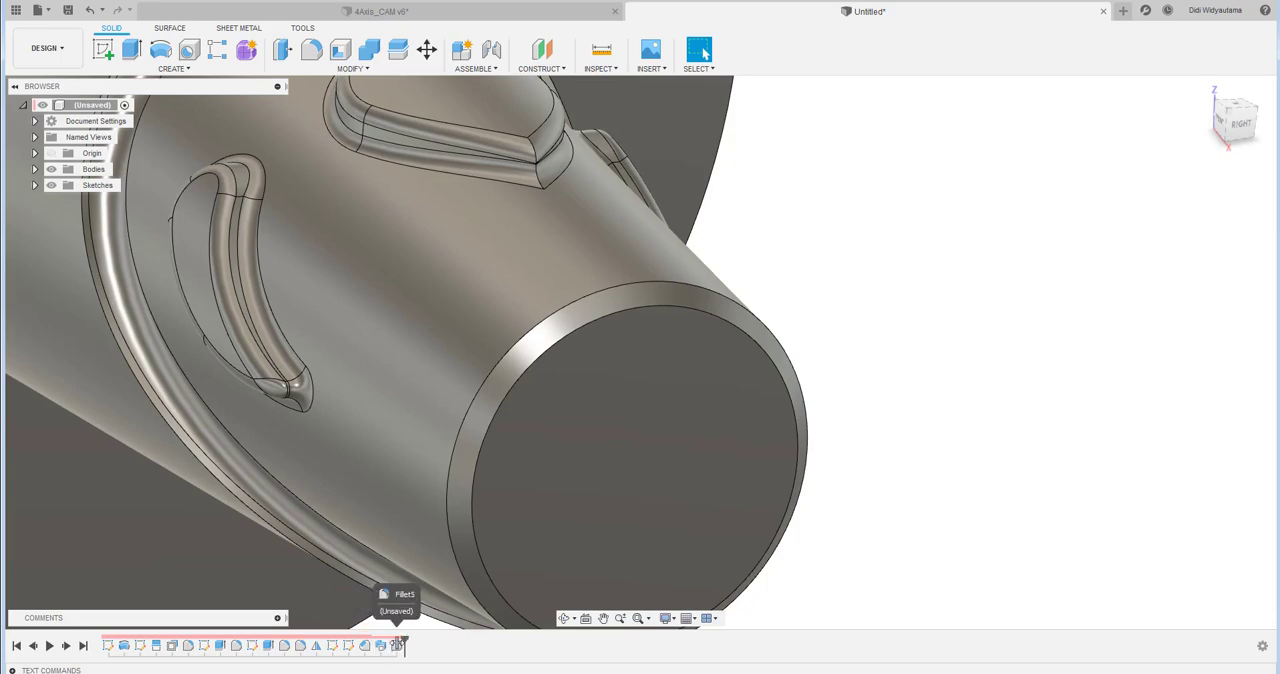
- Start a circular pattern of features with the groove's sweep cut and its fillet as the objects
middle_click_drag(948, 314, 820, 312, "shift")
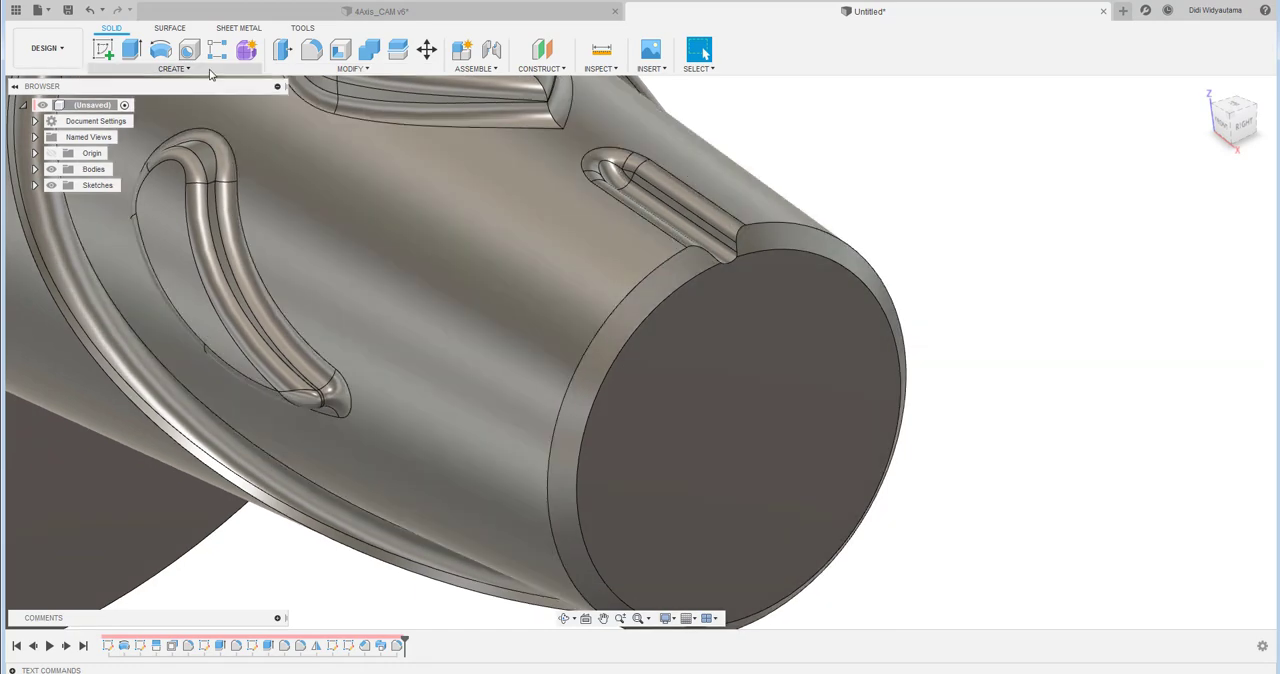
left_click(205, 70)
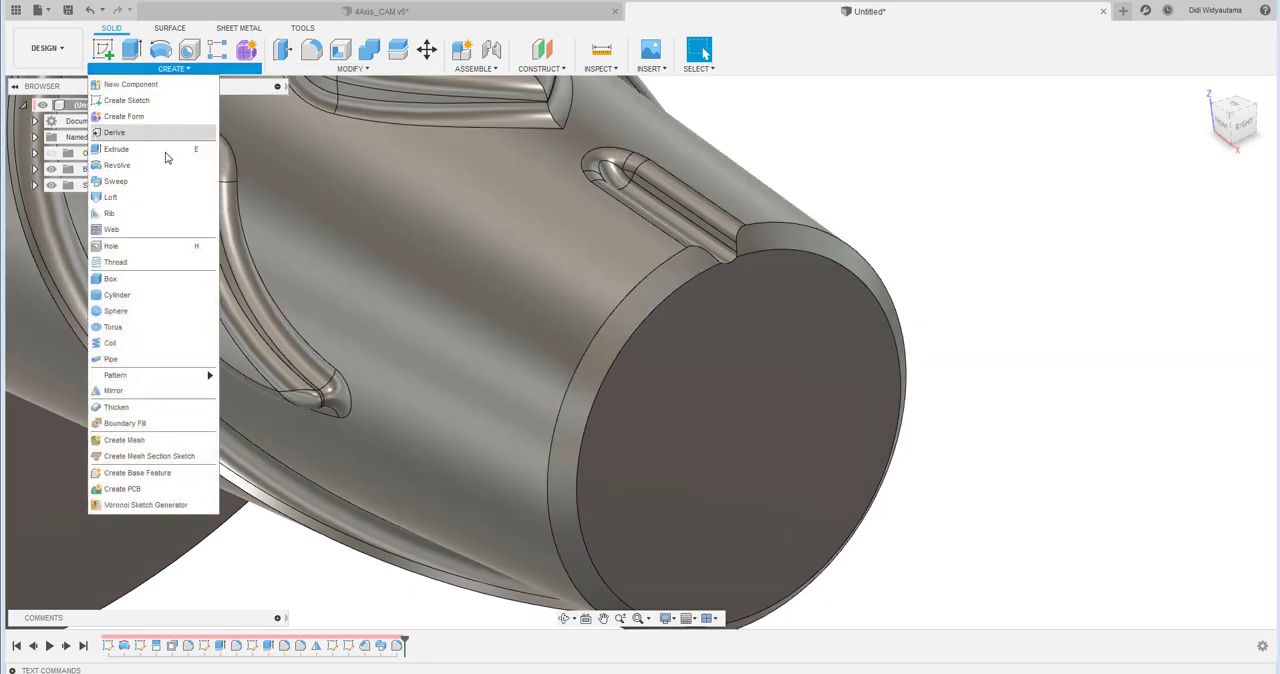
mouse_move(138, 379)
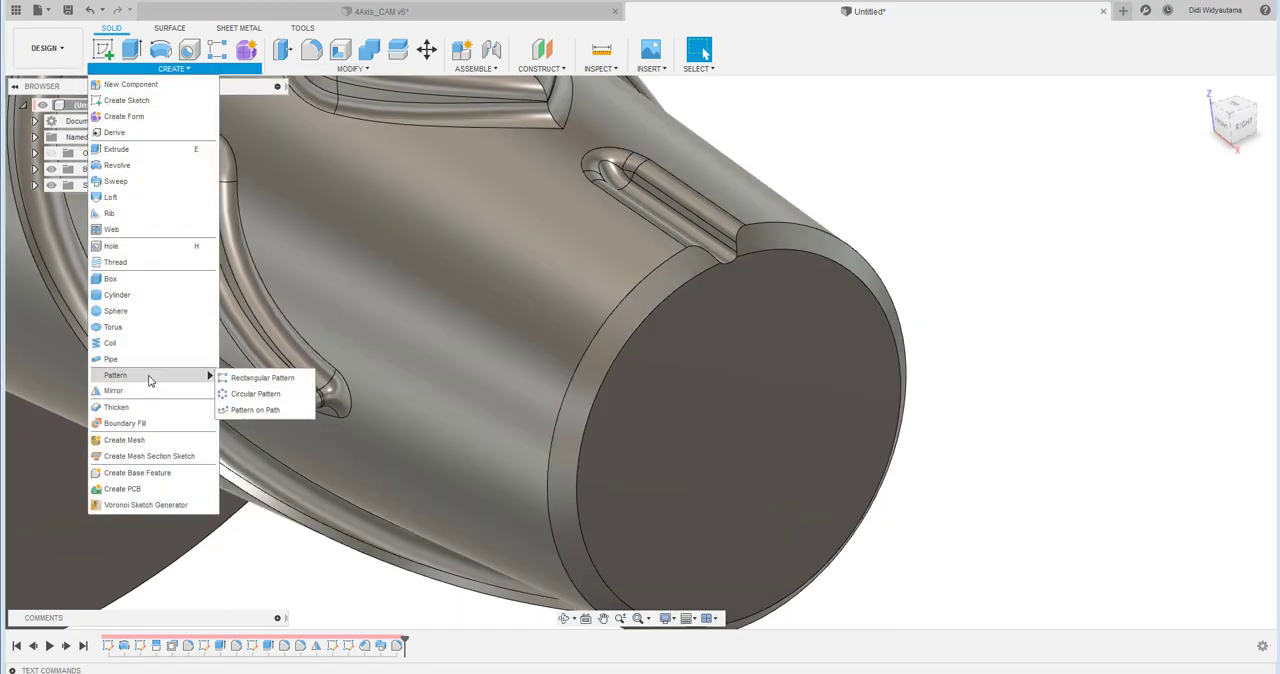
left_click(252, 394)
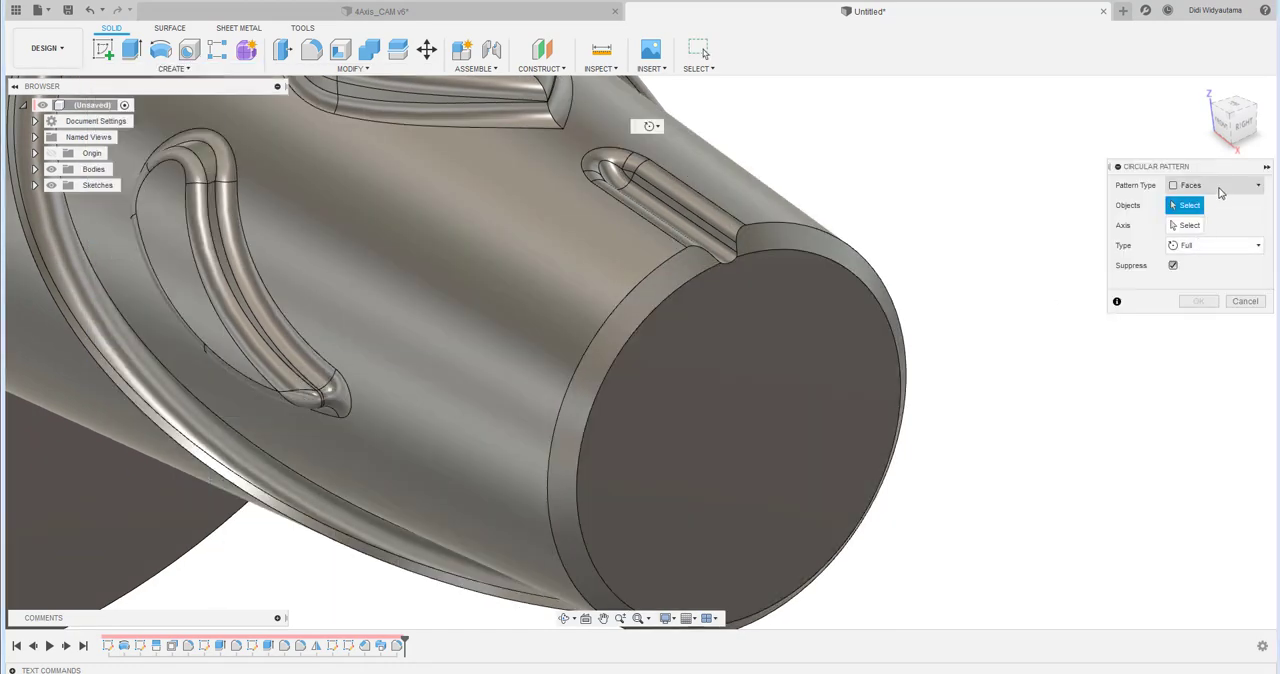
left_click(1220, 192)
left_click(1195, 238)
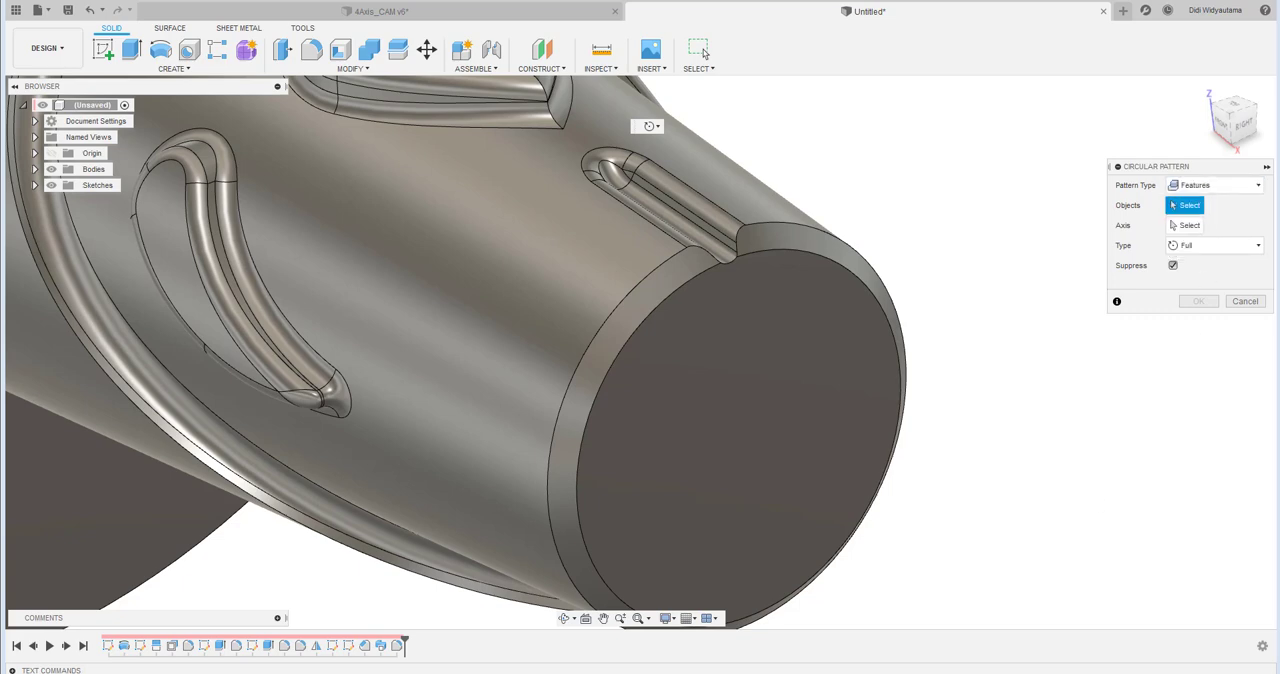
left_click(382, 648)
left_click(398, 648)
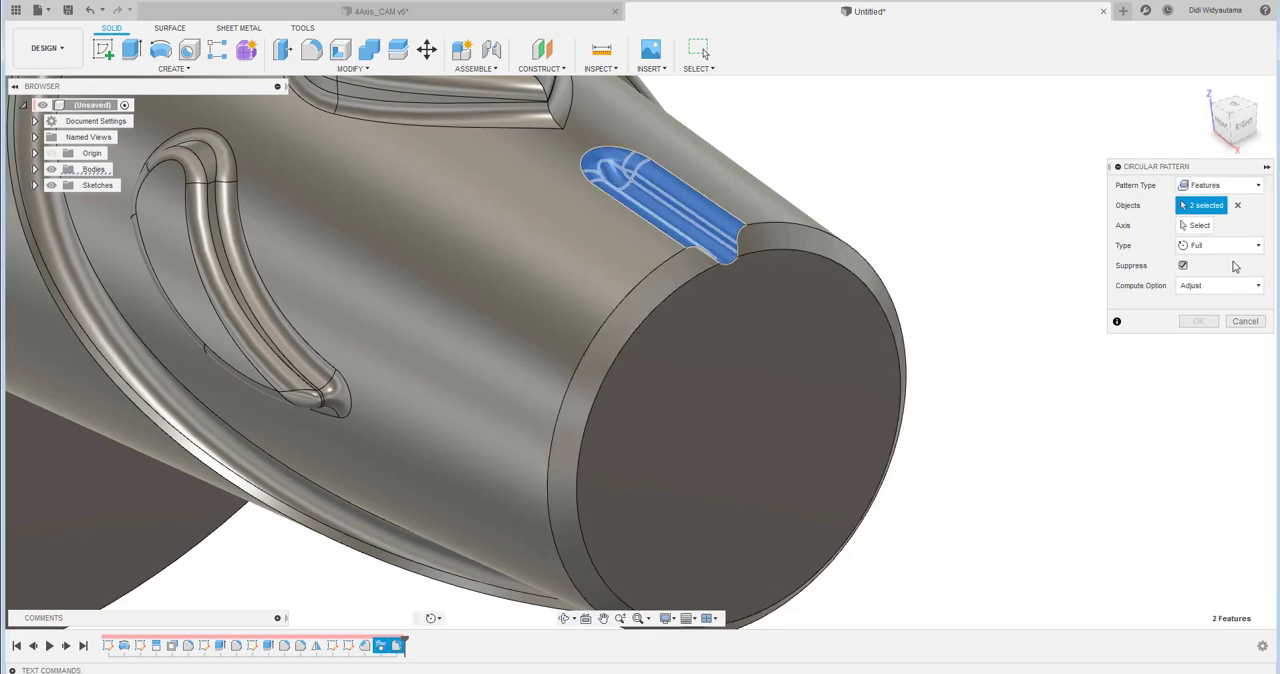
- Pattern the groove features fully around the part's central X axis with a quantity of 8 and the Optimized compute option
left_click(1198, 226)
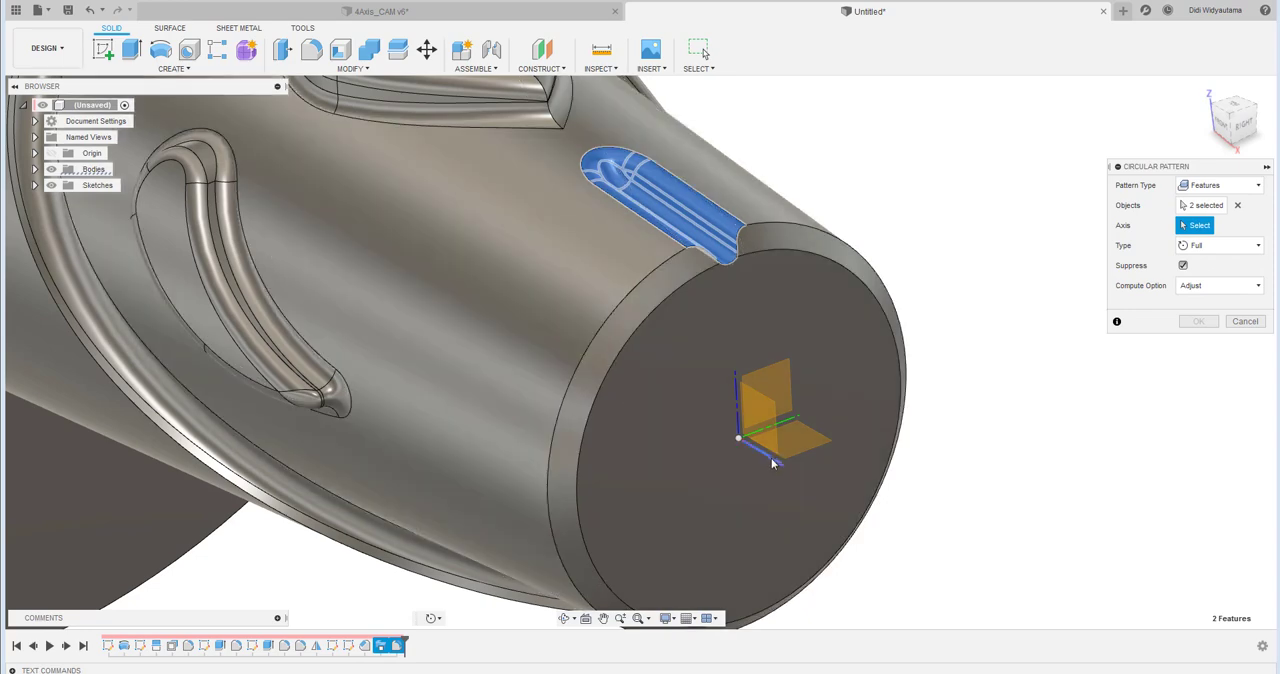
left_click(772, 461)
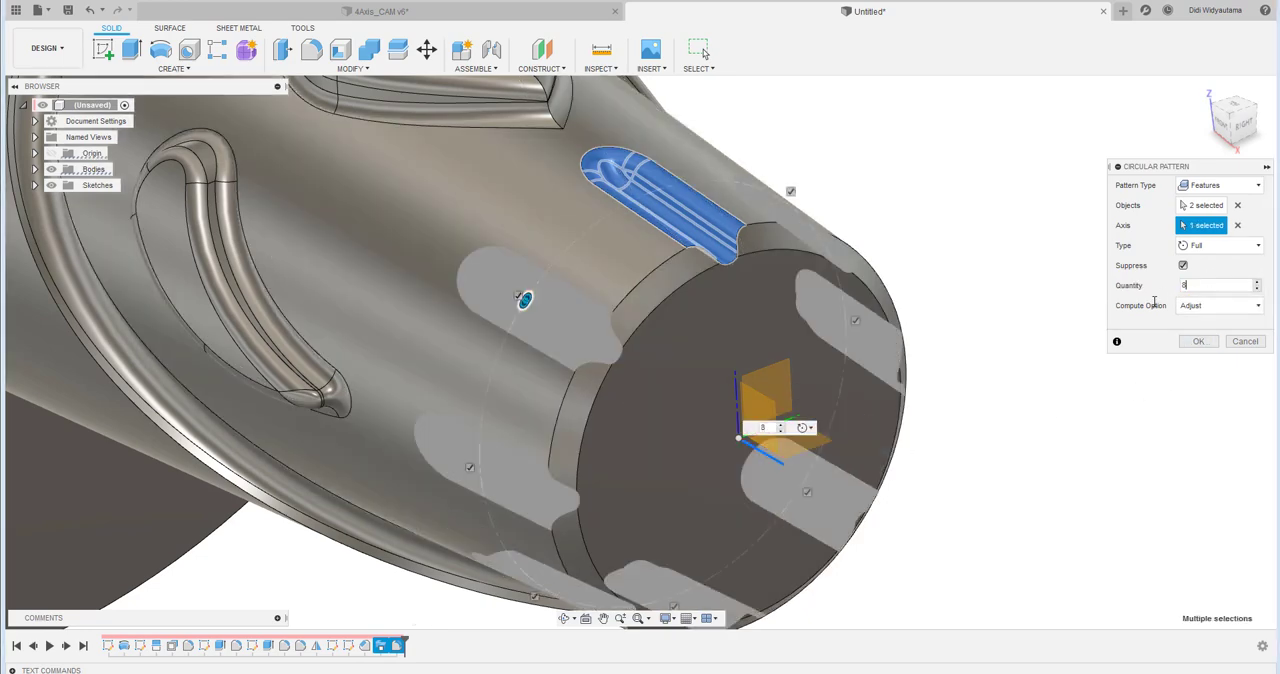
scroll(957, 308, "down", 2)
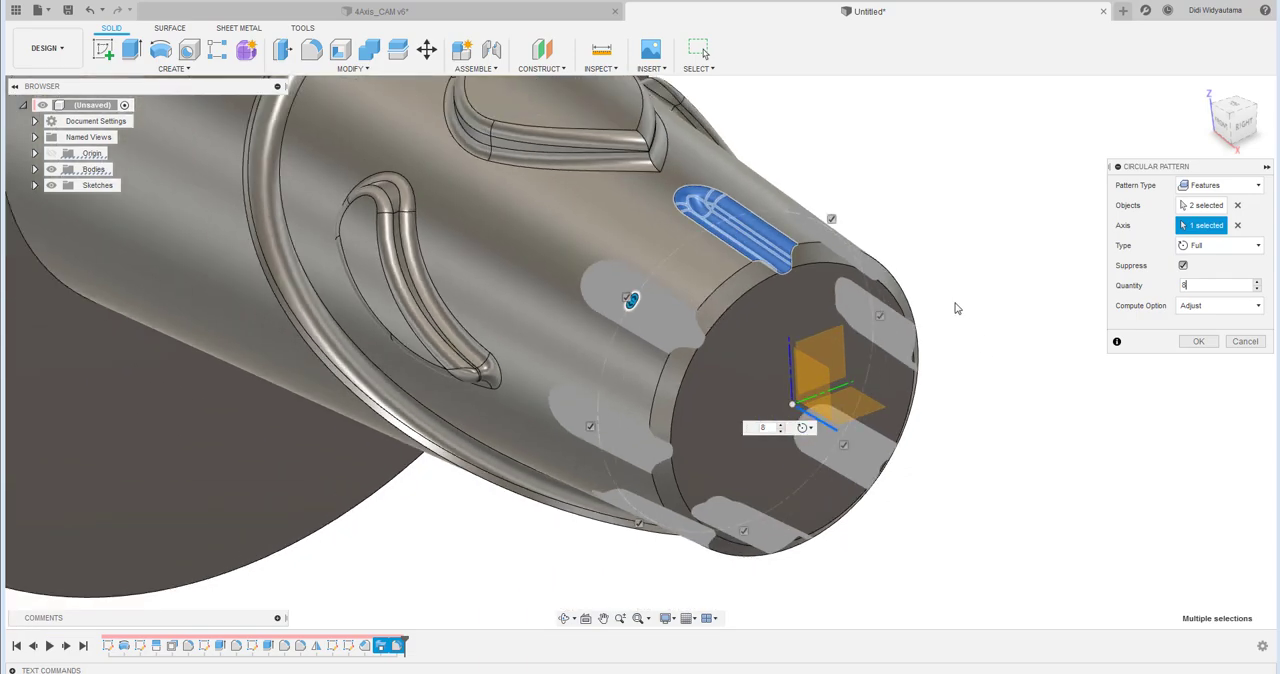
middle_click_drag(1081, 404, 367, 208, "shift")
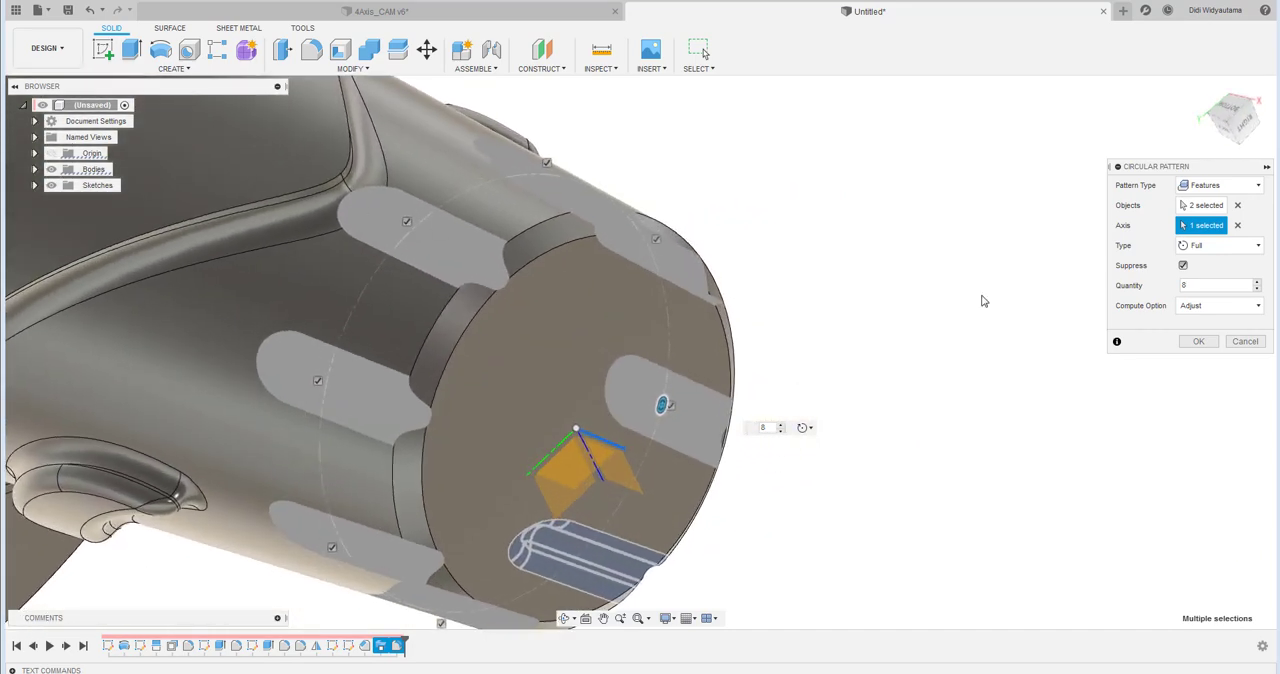
left_click(1206, 305)
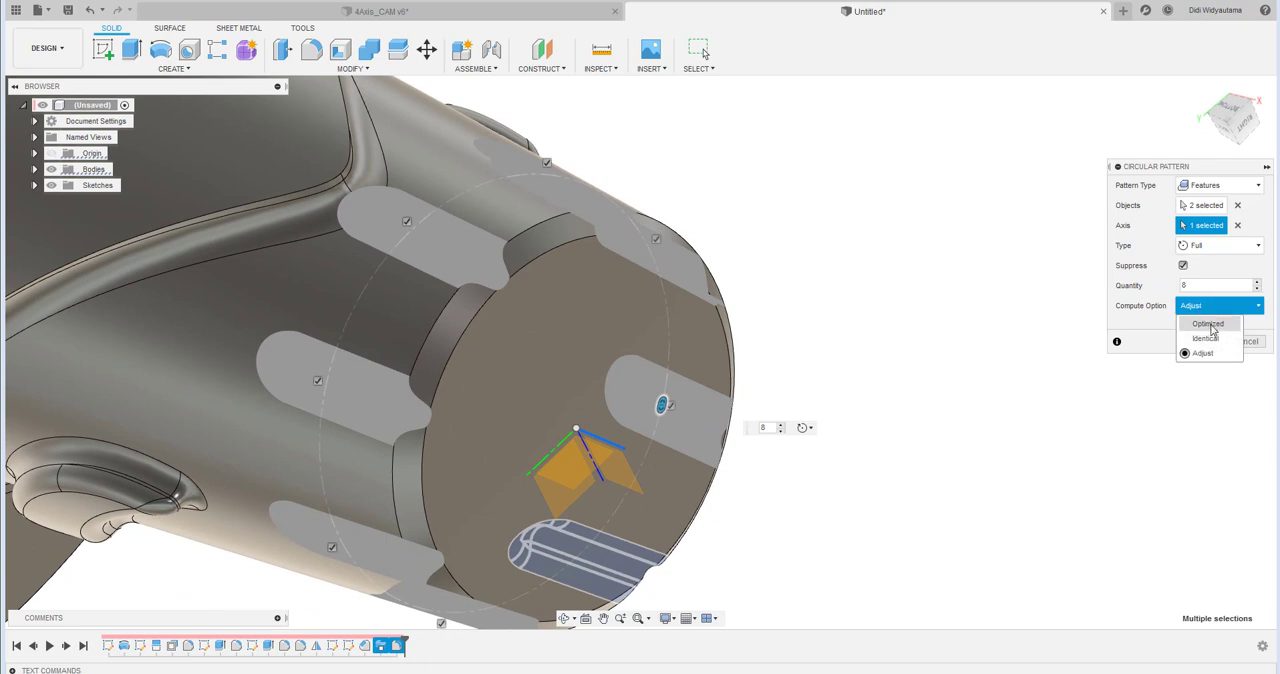
left_click(1210, 326)
left_click(1200, 342)
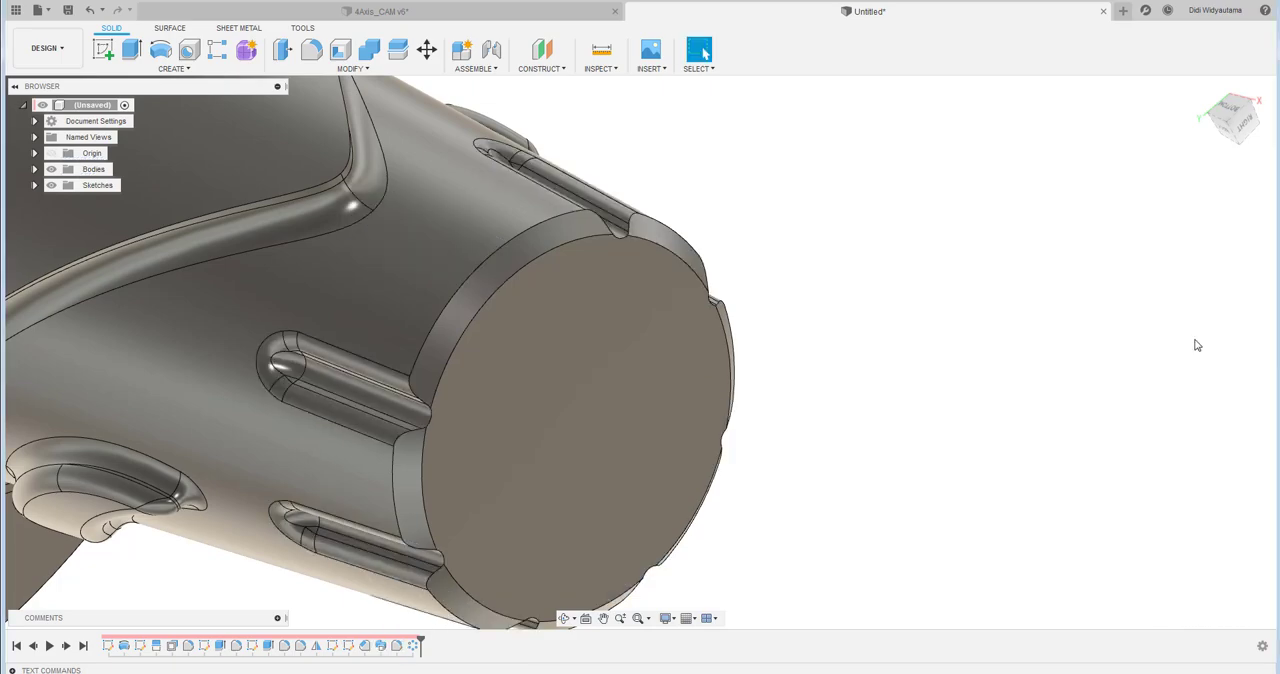
middle_click_drag(446, 271, 1035, 389, "shift")
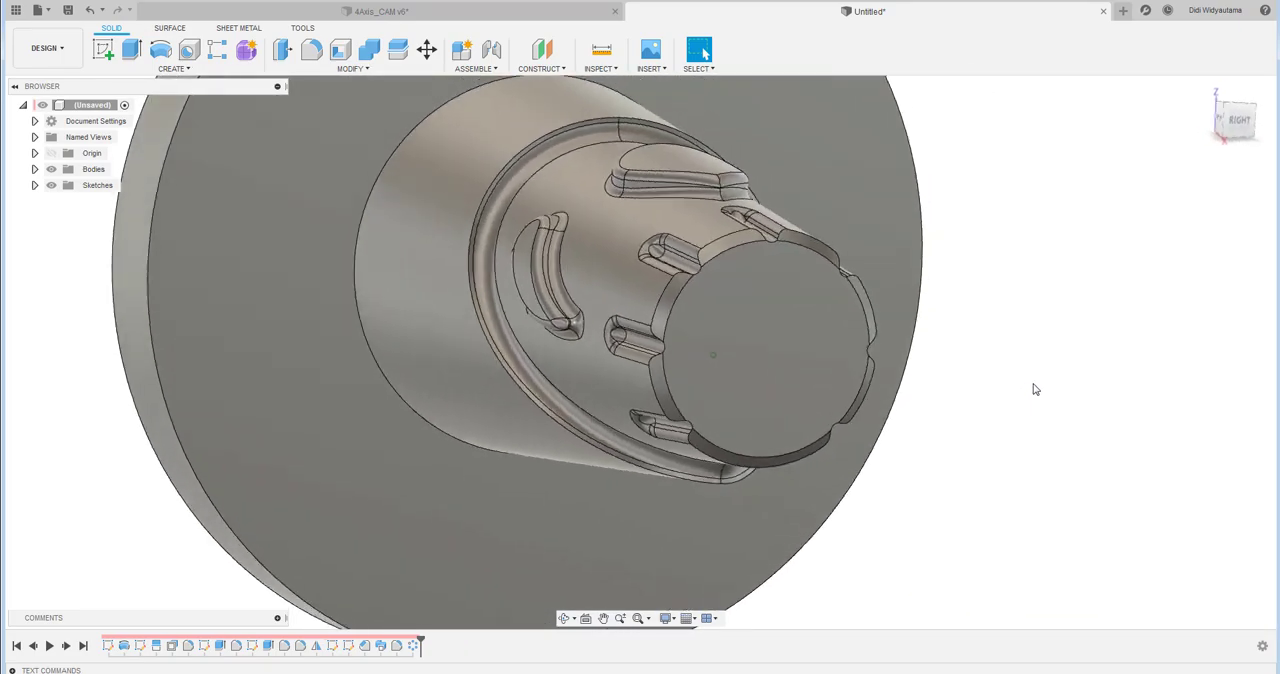